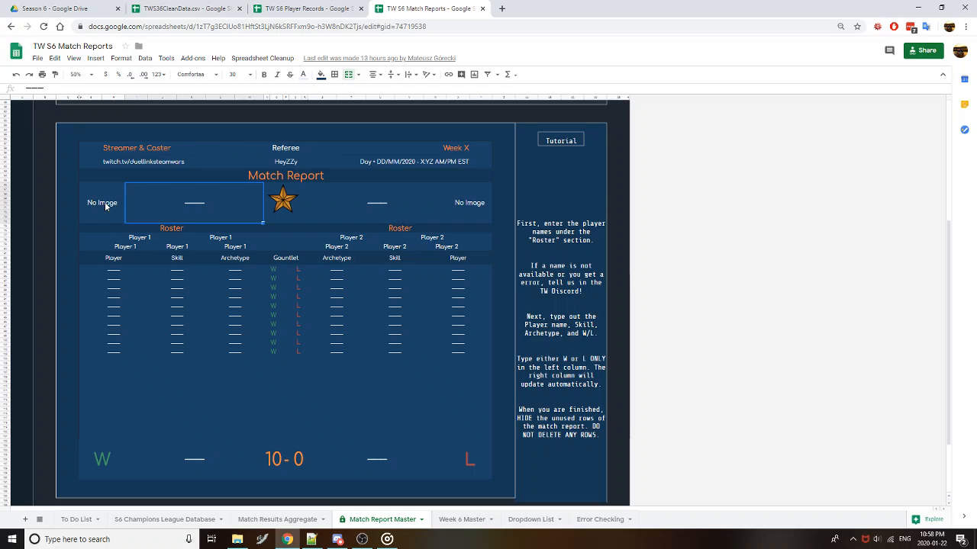
Choose Abusement Park as the first team in the match report, and reset the team name to the dashed placeholder
click(106, 204)
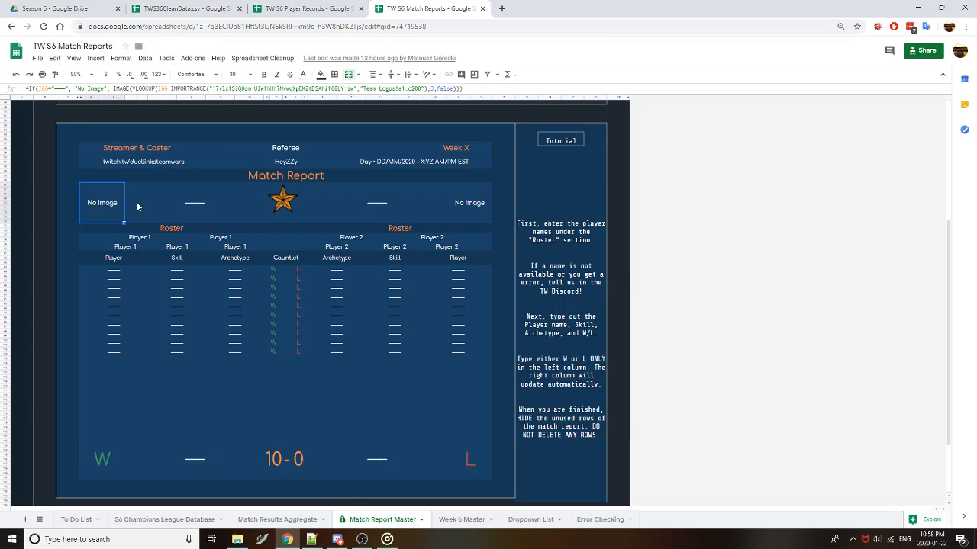
double_click(194, 208)
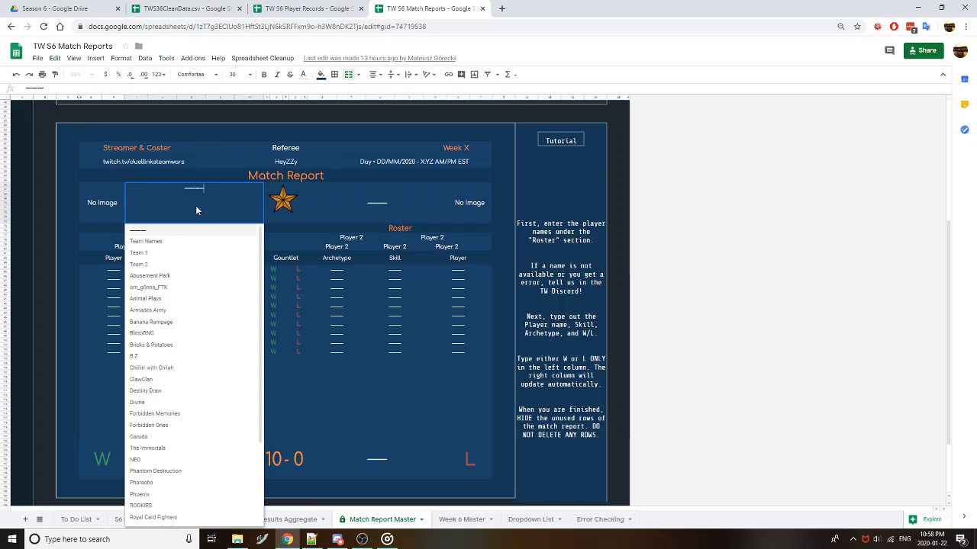
click(204, 276)
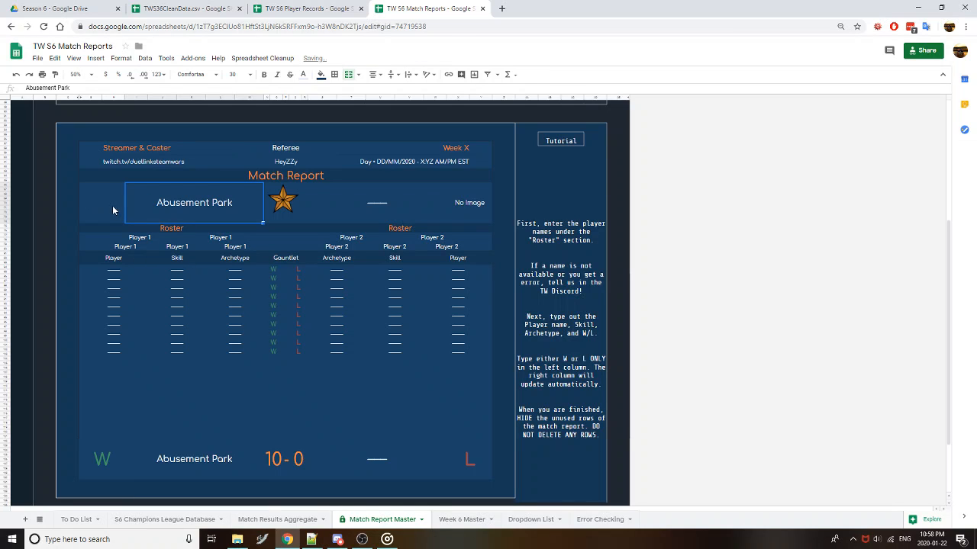
double_click(206, 205)
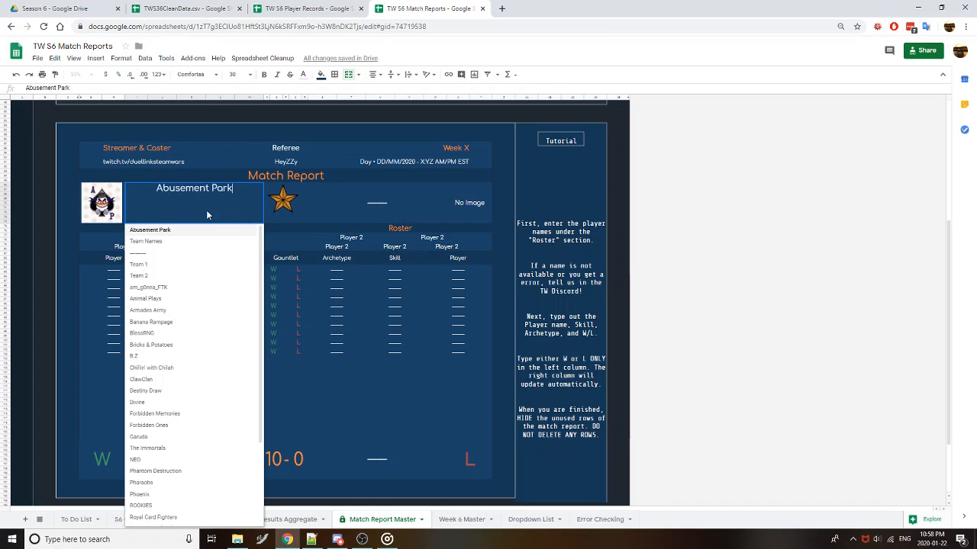
click(201, 255)
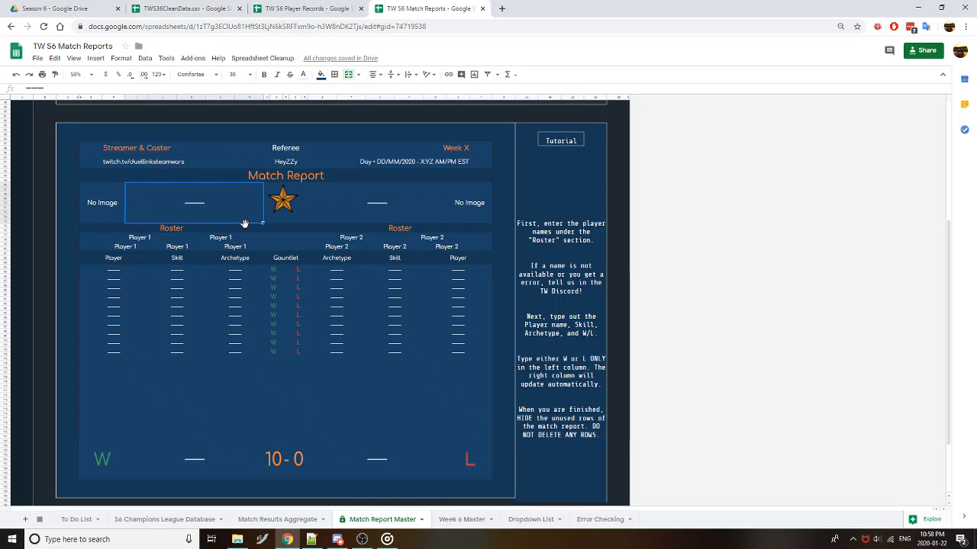
Change the week label in the match report header to "Week 7"
click(450, 149)
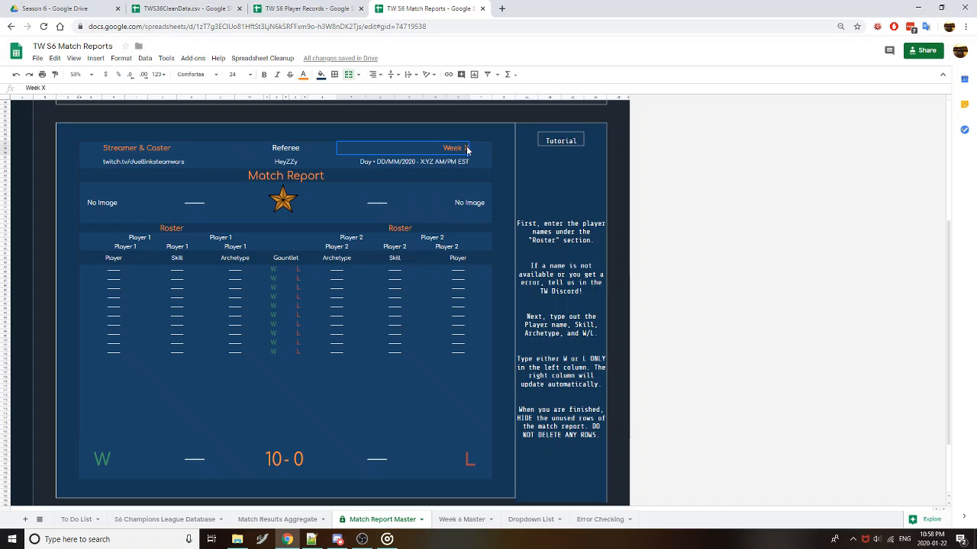
click(228, 88)
key(Return)
Examine the player names offered for the first Player 1 slot in the first team's roster
click(132, 238)
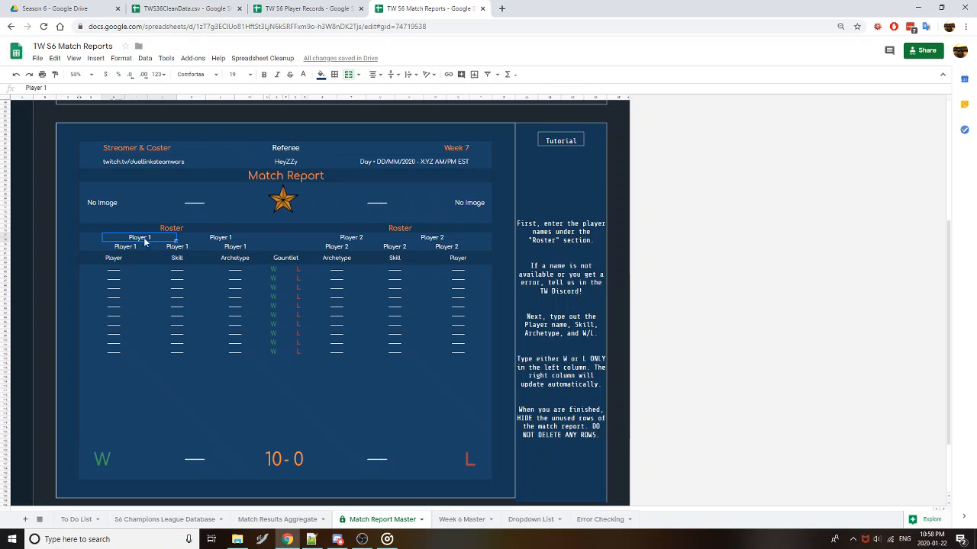
double_click(136, 238)
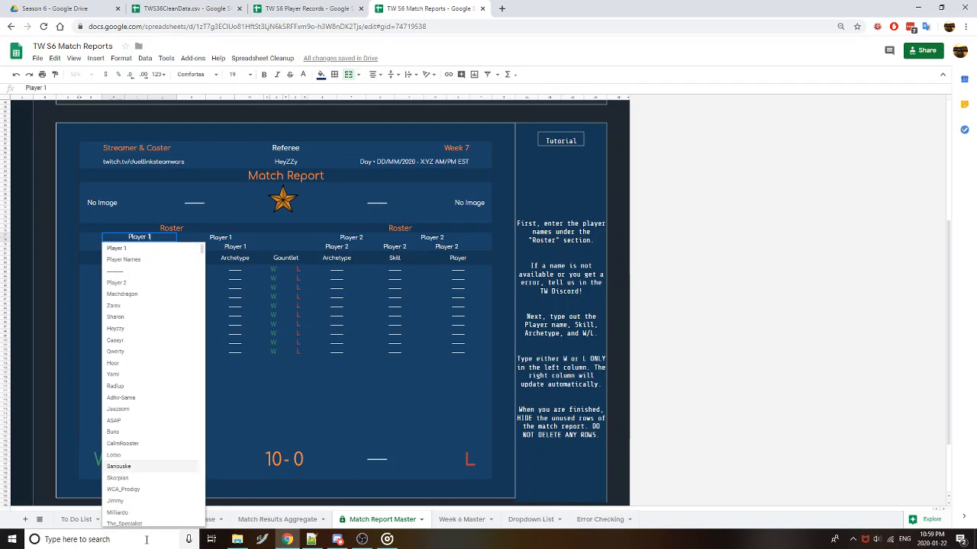
scroll(150, 356, down, 2)
scroll(158, 258, down, 5)
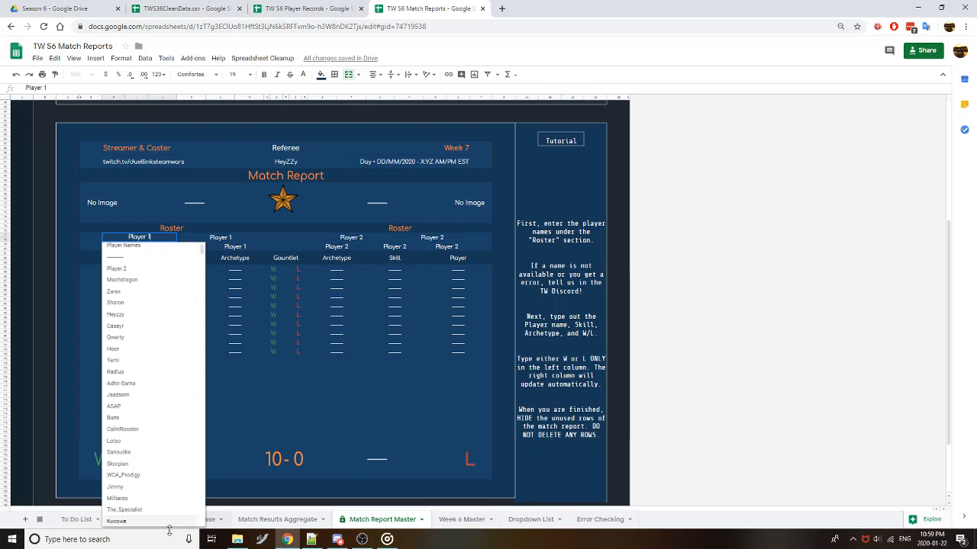
scroll(169, 366, up, 7)
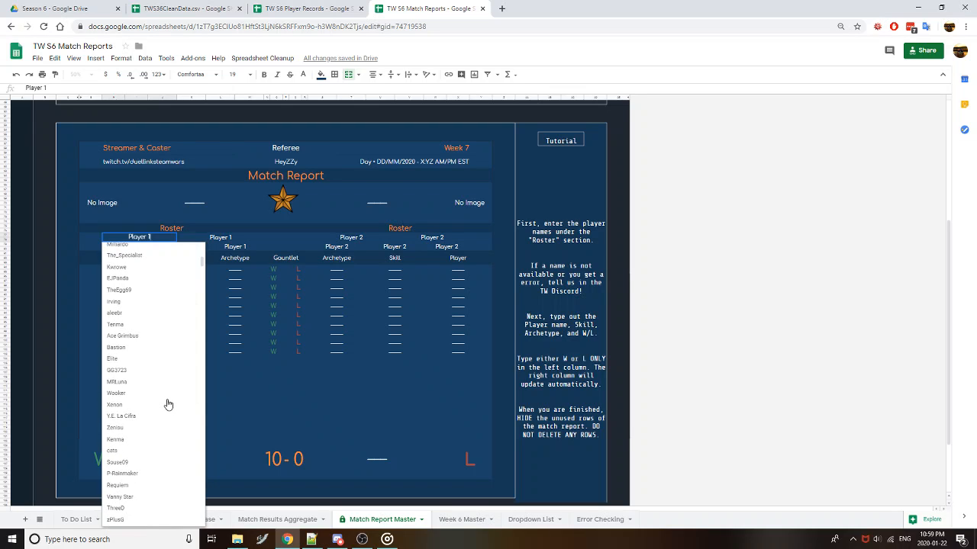
scroll(168, 302, up, 1)
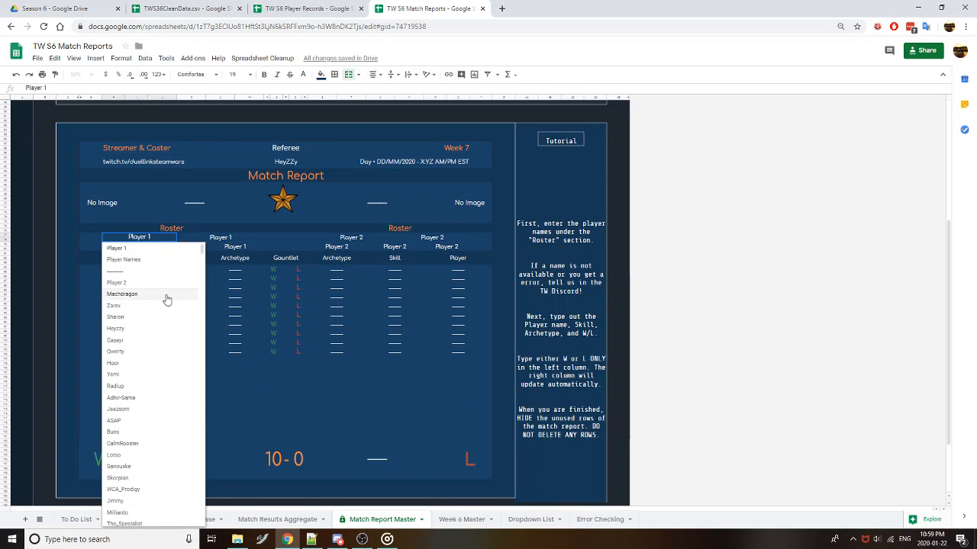
Try filtering the first roster slot's player choices with "mach", and discard the entry
text(hasdj)
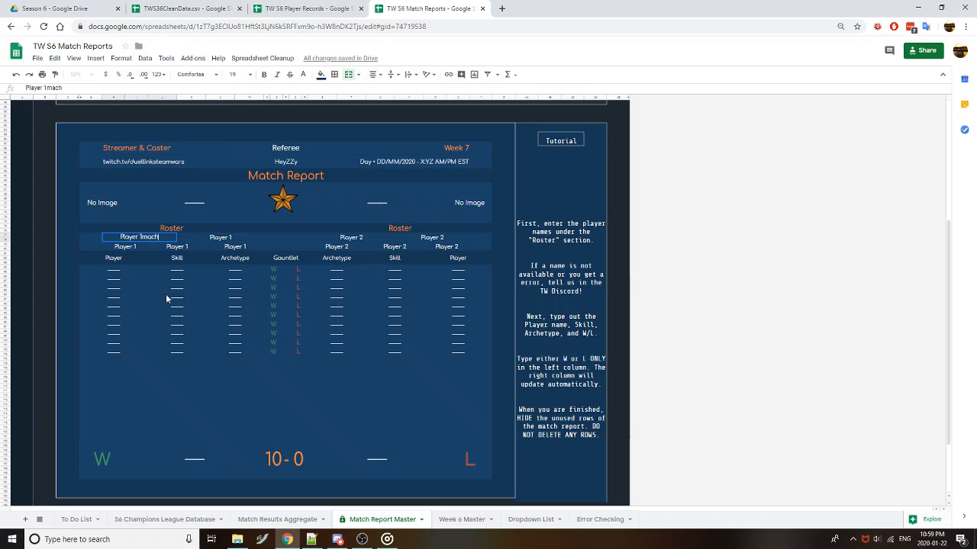
key(BackSpace)
key(BackSpace)
key(BackSpace)
key(BackSpace)
key(BackSpace)
key(BackSpace)
key(BackSpace)
key(BackSpace)
key(BackSpace)
key(BackSpace)
key(BackSpace)
key(BackSpace)
key(BackSpace)
text(mach)
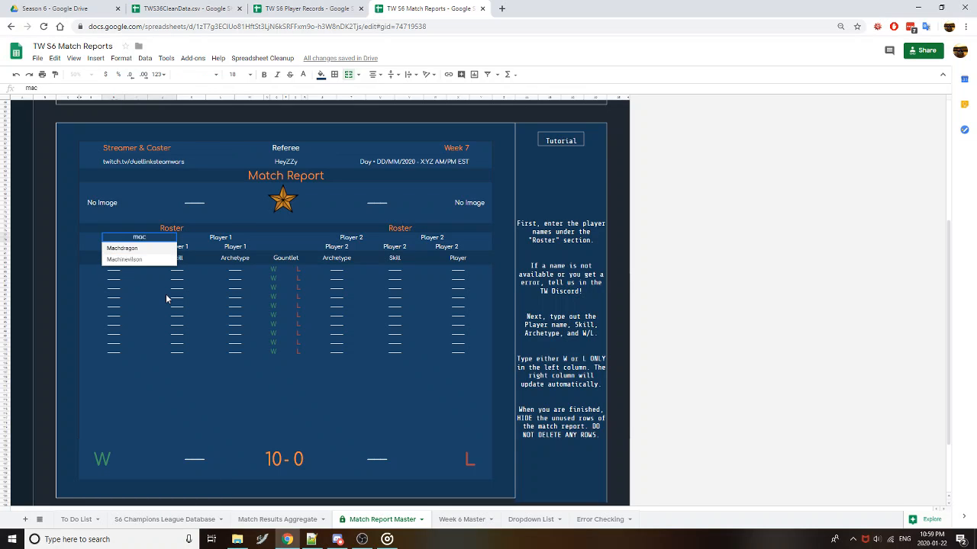
key(BackSpace)
key(BackSpace)
key(BackSpace)
key(Escape)
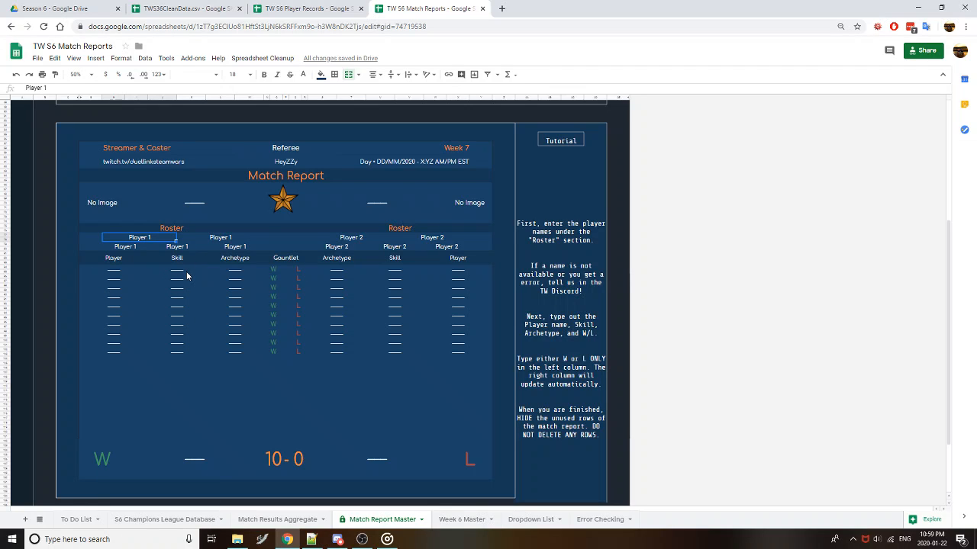
Examine the archetype and skill options offered in the first duel row for the first team
click(239, 274)
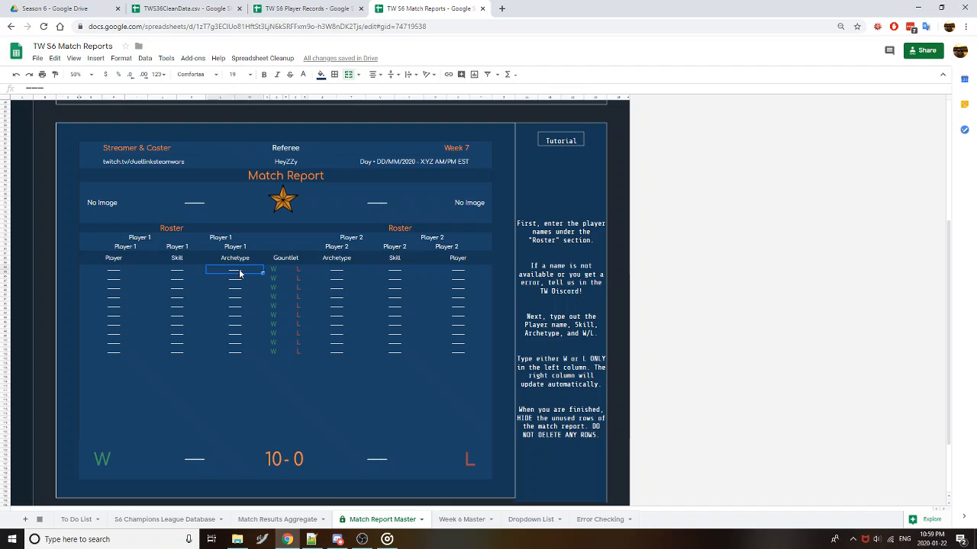
key(Return)
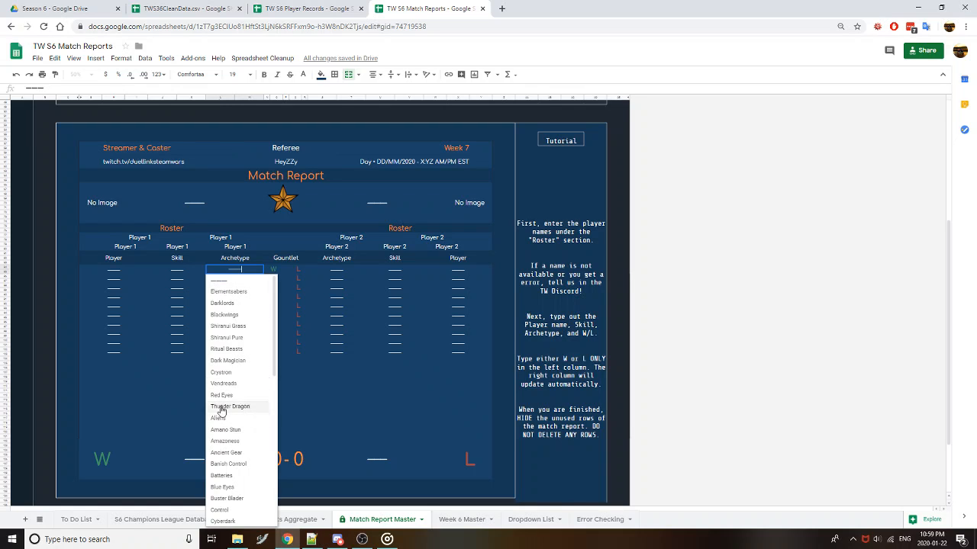
scroll(228, 473, down, 1)
scroll(226, 490, down, 5)
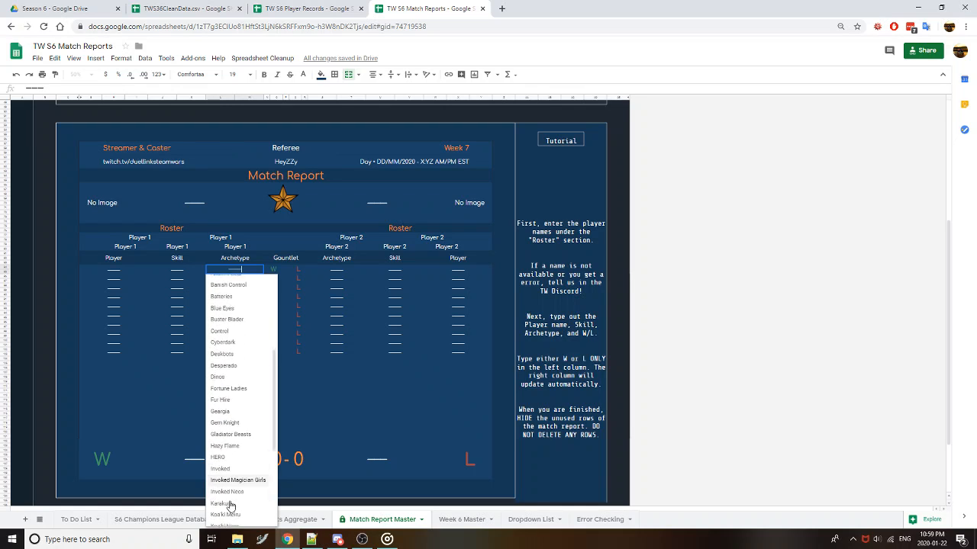
scroll(244, 421, up, 6)
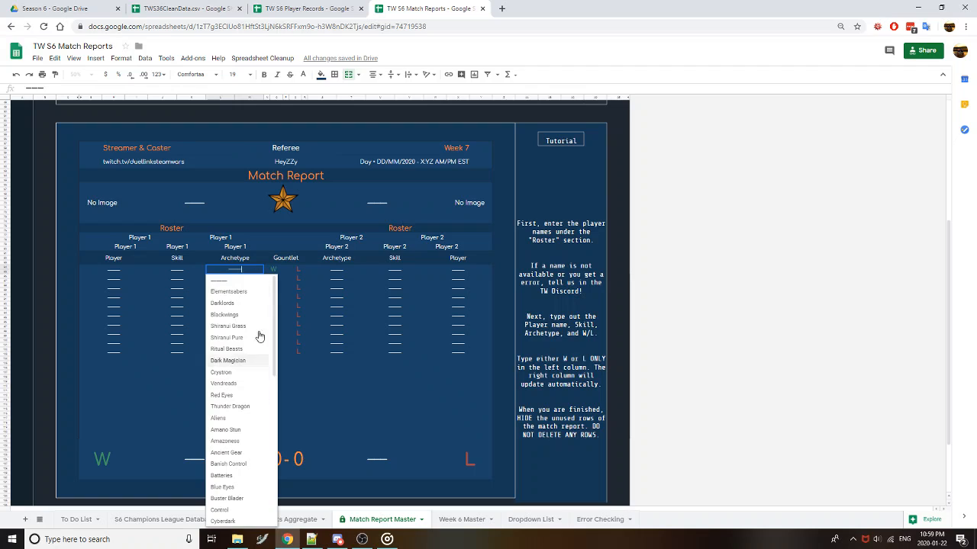
click(183, 274)
click(188, 271)
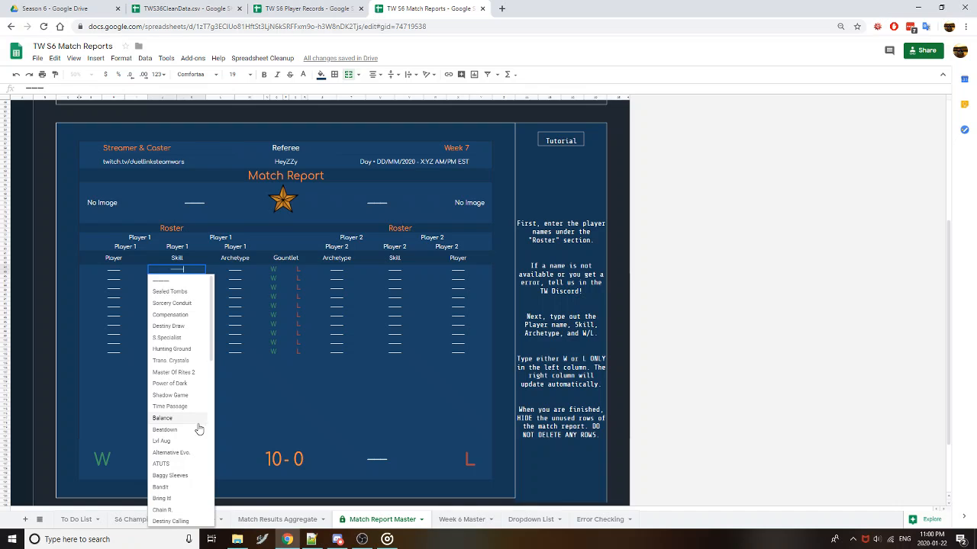
scroll(197, 429, down, 2)
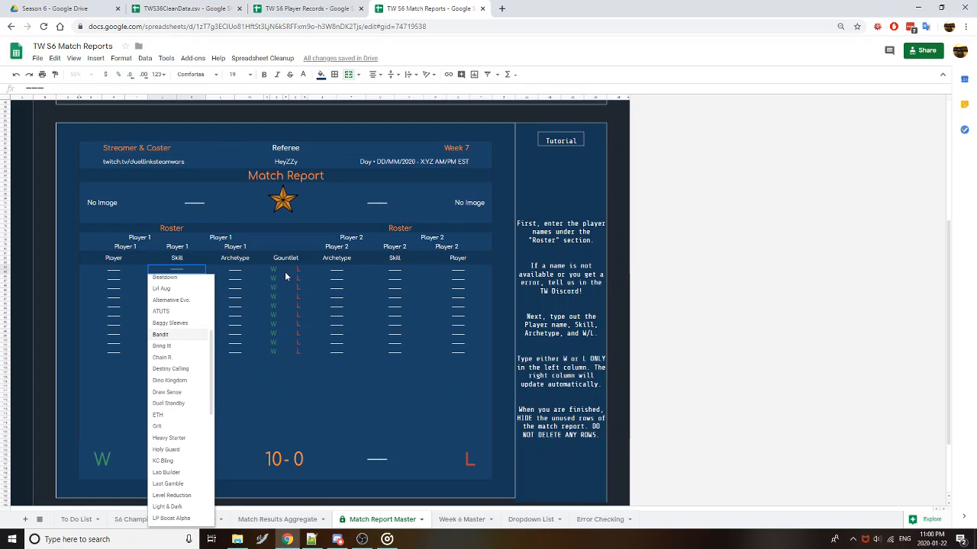
click(254, 271)
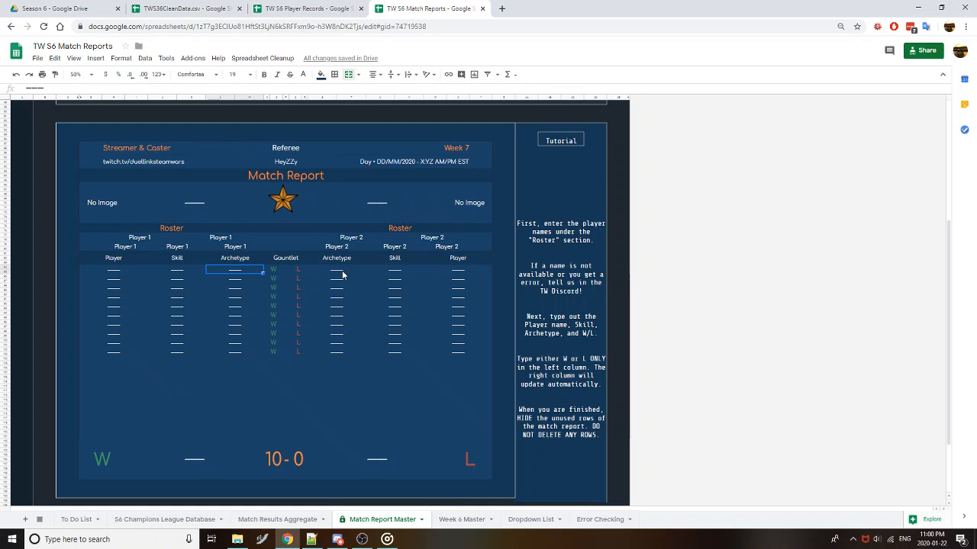
Open the Dropdown List sheet at 100% zoom and examine the Deck Names and Skill Names columns
click(532, 521)
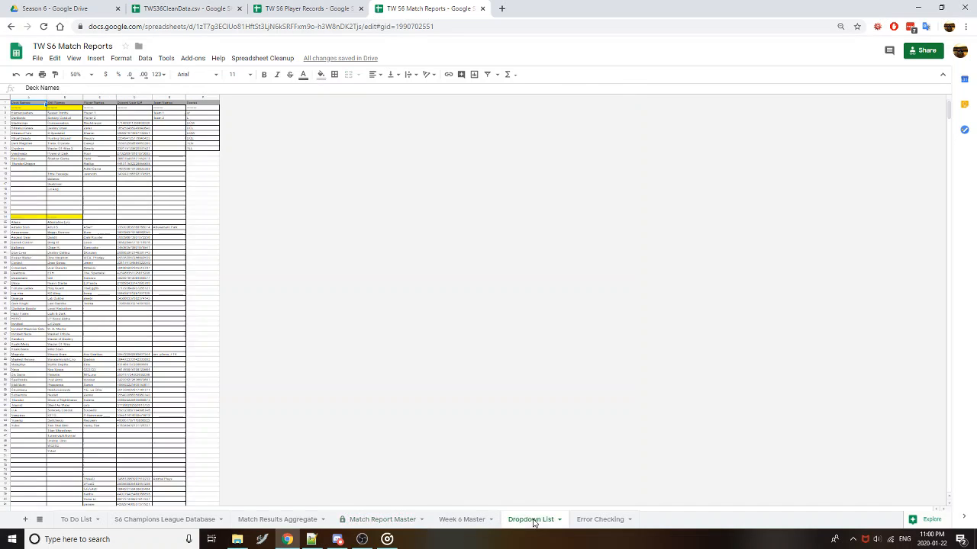
click(79, 74)
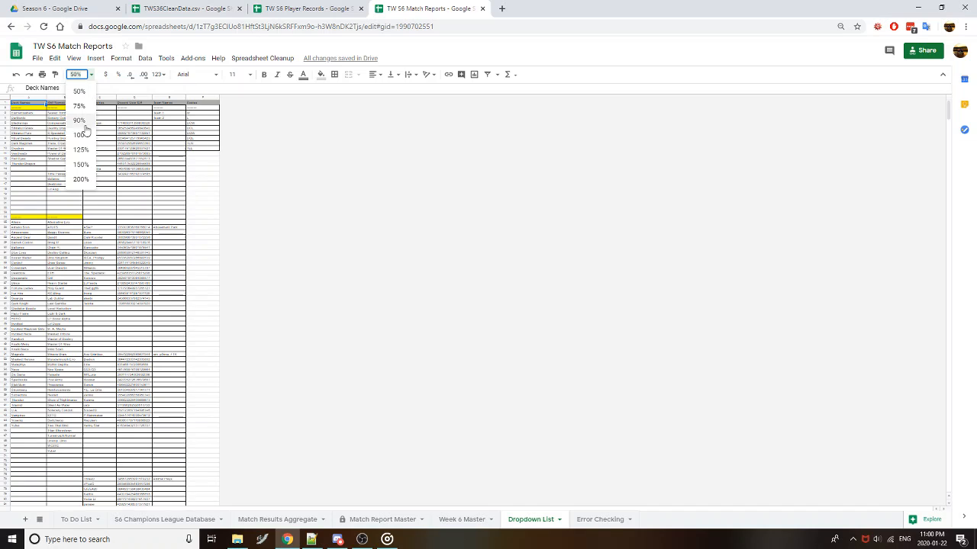
click(86, 133)
scroll(234, 196, down, 2)
scroll(234, 196, up, 2)
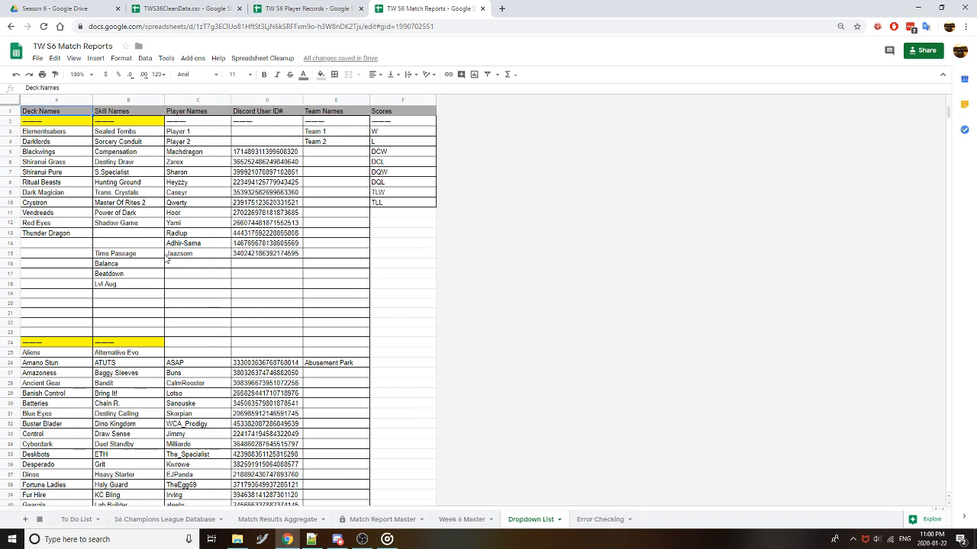
drag(57, 134, 65, 297)
drag(128, 135, 129, 298)
scroll(149, 313, down, 5)
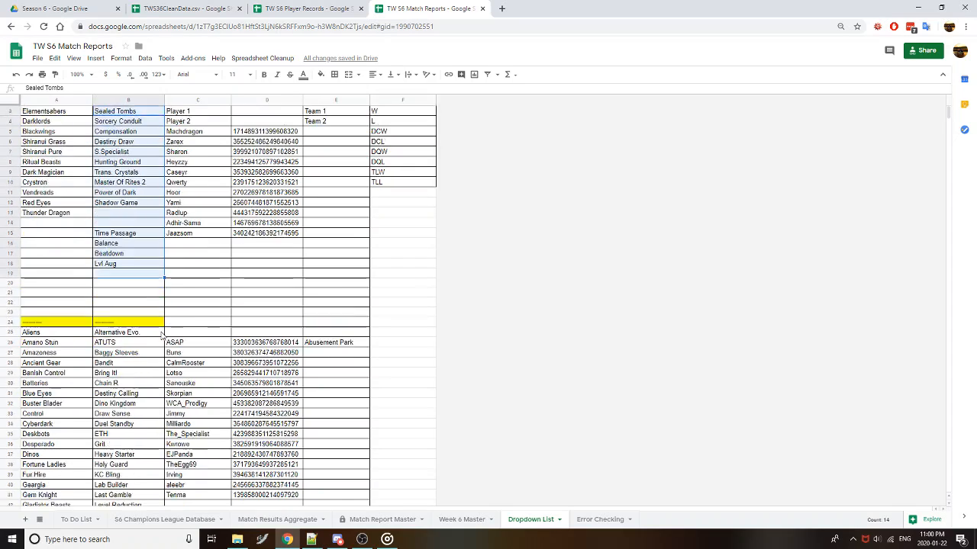
scroll(149, 313, up, 5)
drag(40, 177, 72, 482)
Add "example" in cell A66, below the last entry of the Deck Names list
click(51, 479)
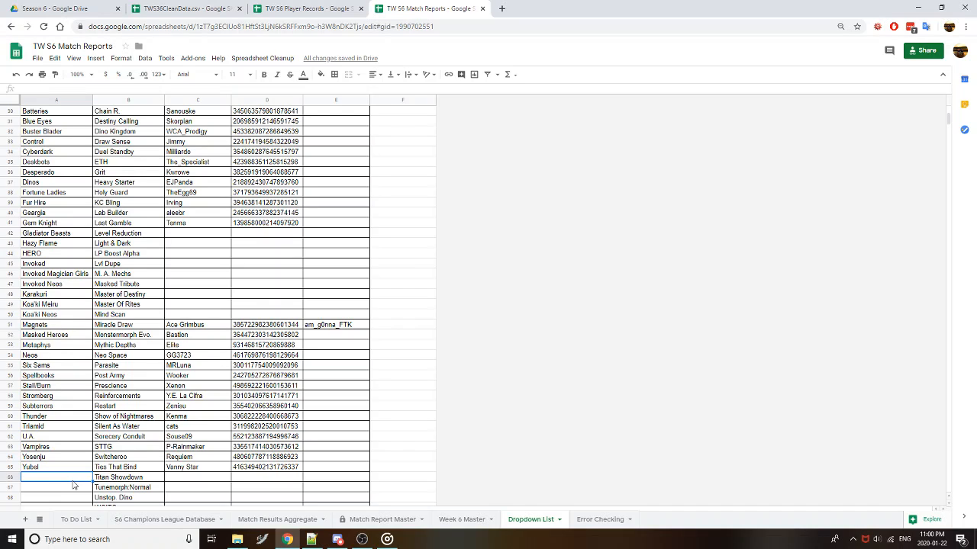
text(example)
key(Return)
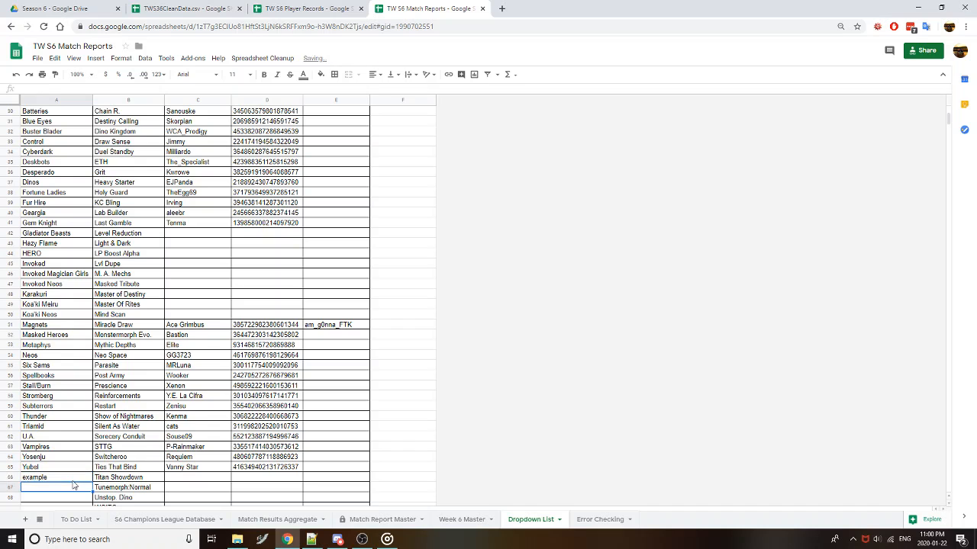
Sort the deck names in A25:A66 by column A from A to Z
drag(74, 478, 74, 151)
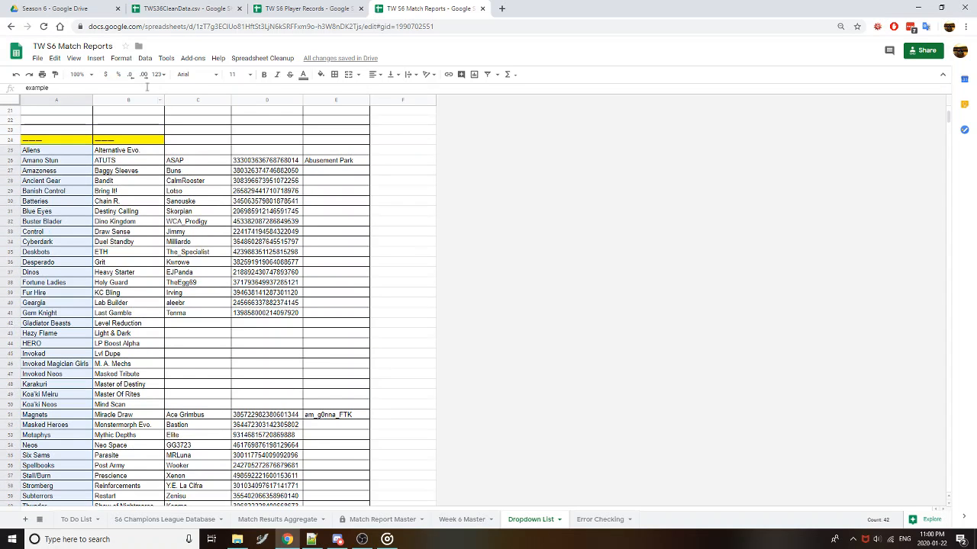
click(144, 59)
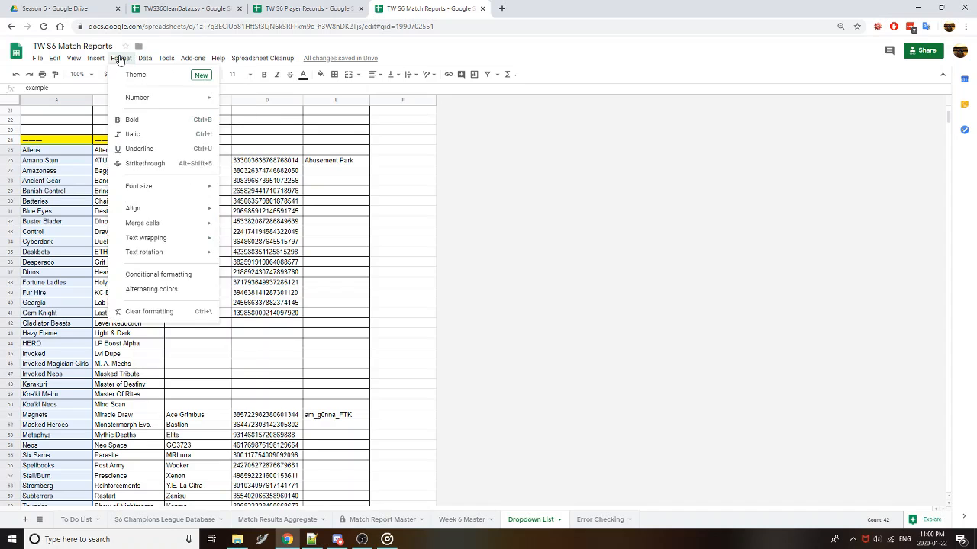
click(168, 149)
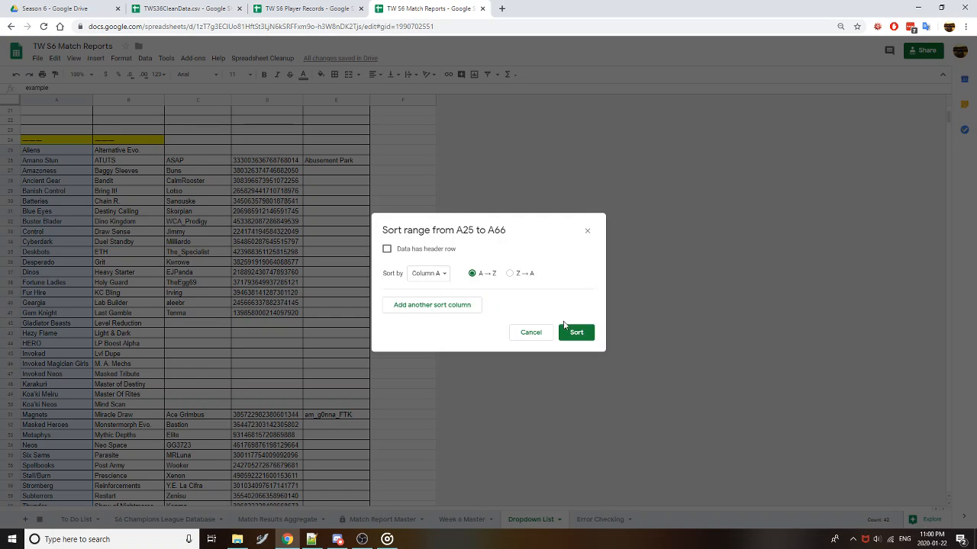
click(576, 332)
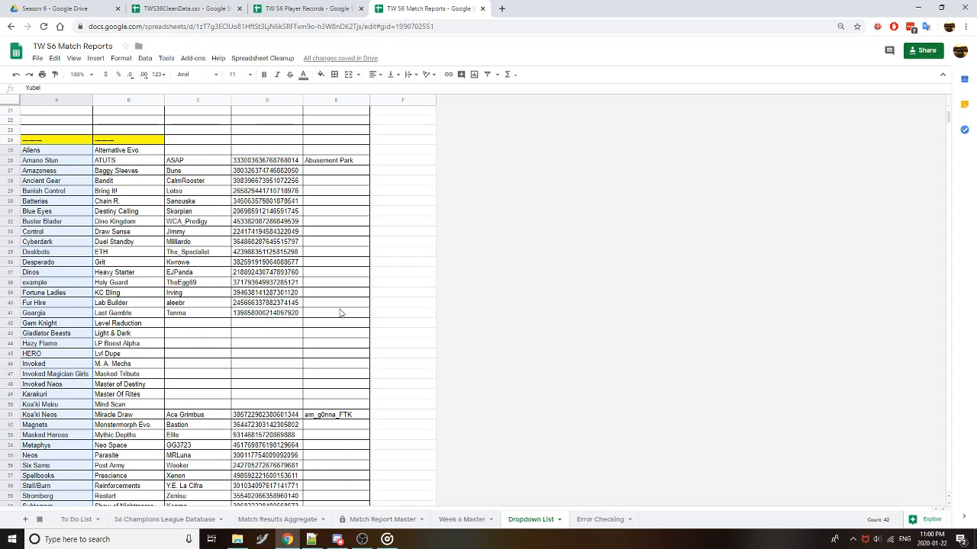
Undo the deck name sort and delete the "example" entry from cell A66
key(ctrl+z)
scroll(128, 362, down, 2)
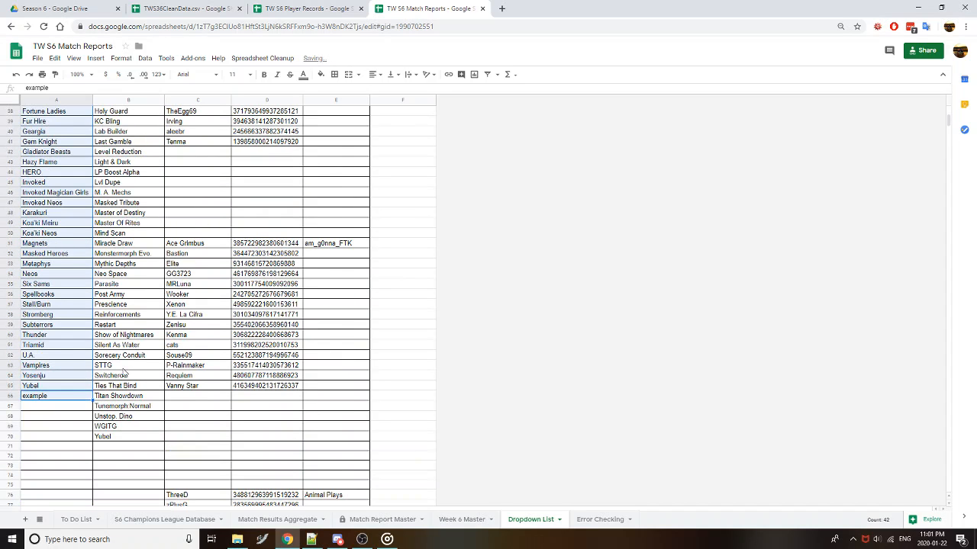
click(59, 399)
key(Delete)
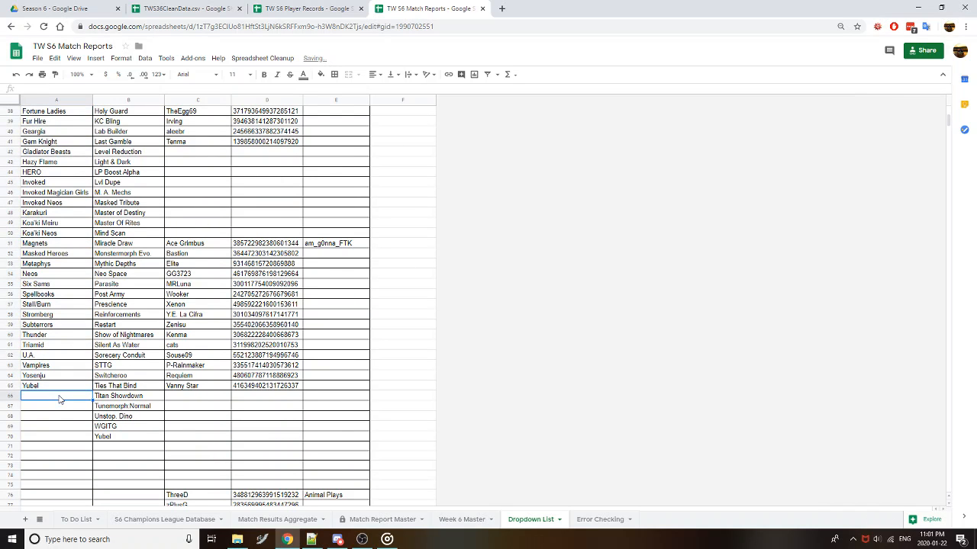
scroll(286, 400, up, 5)
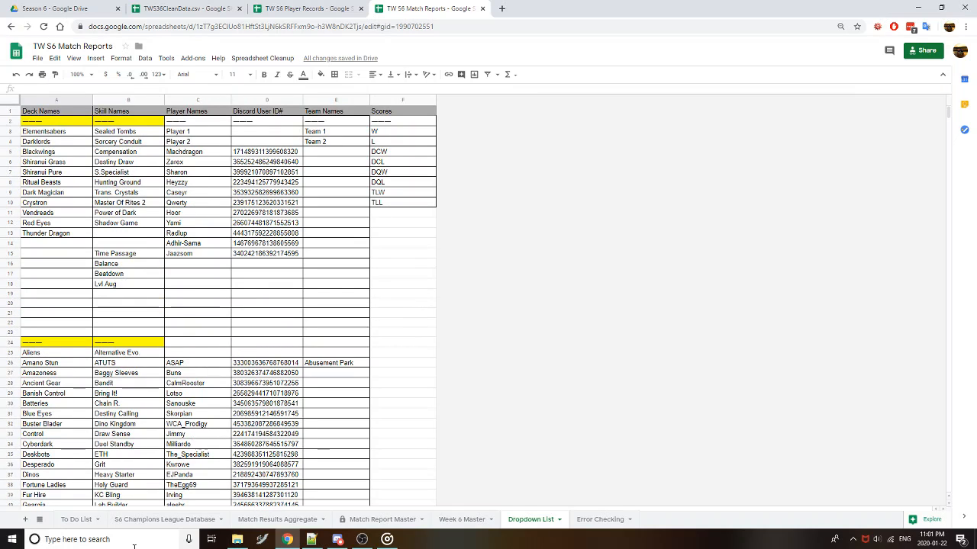
scroll(236, 330, down, 5)
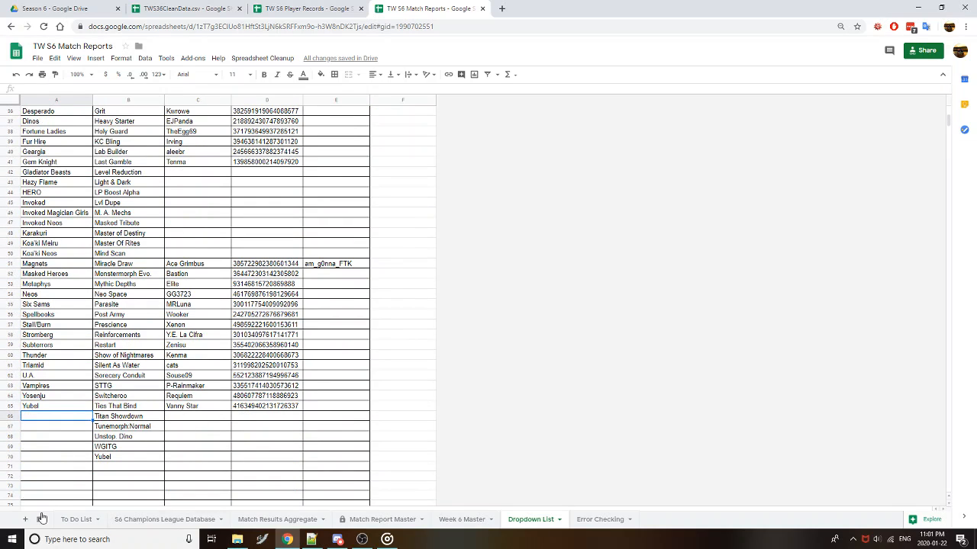
Examine the Player Names and Discord User ID# columns of the Dropdown List sheet
scroll(115, 443, down, 2)
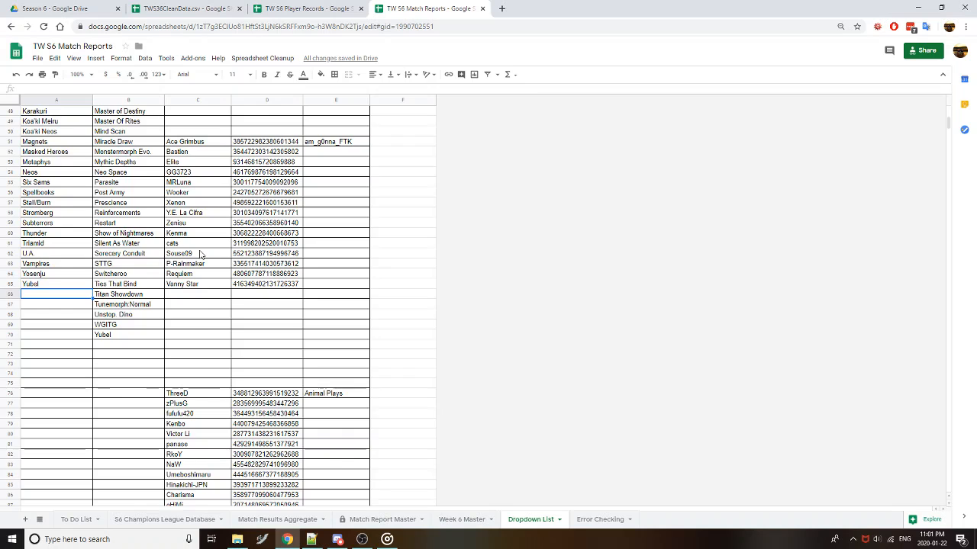
scroll(194, 239, up, 5)
scroll(193, 239, up, 3)
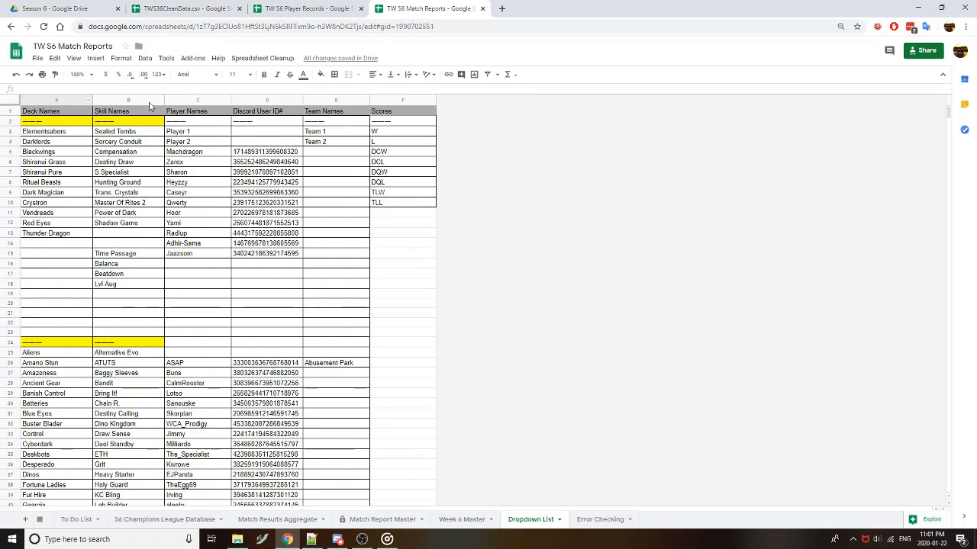
click(212, 102)
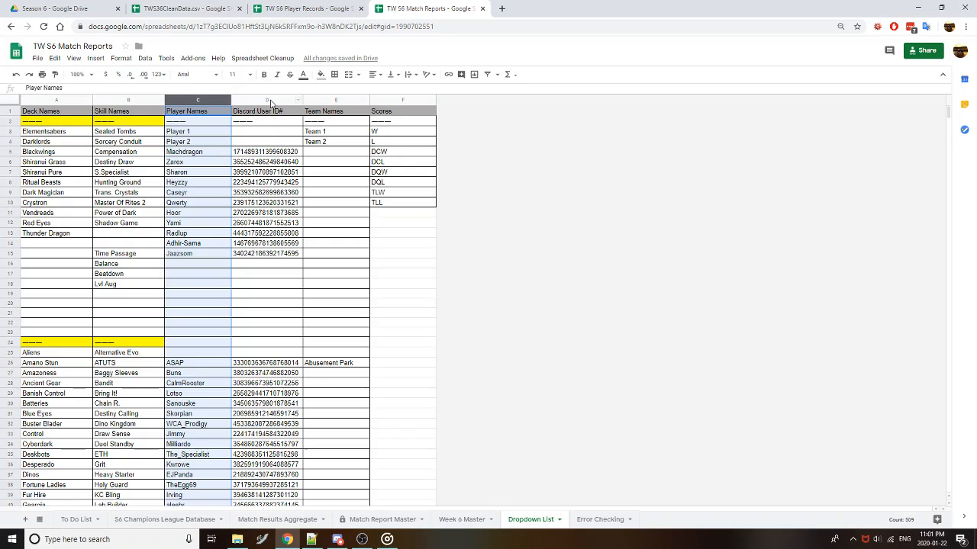
click(270, 102)
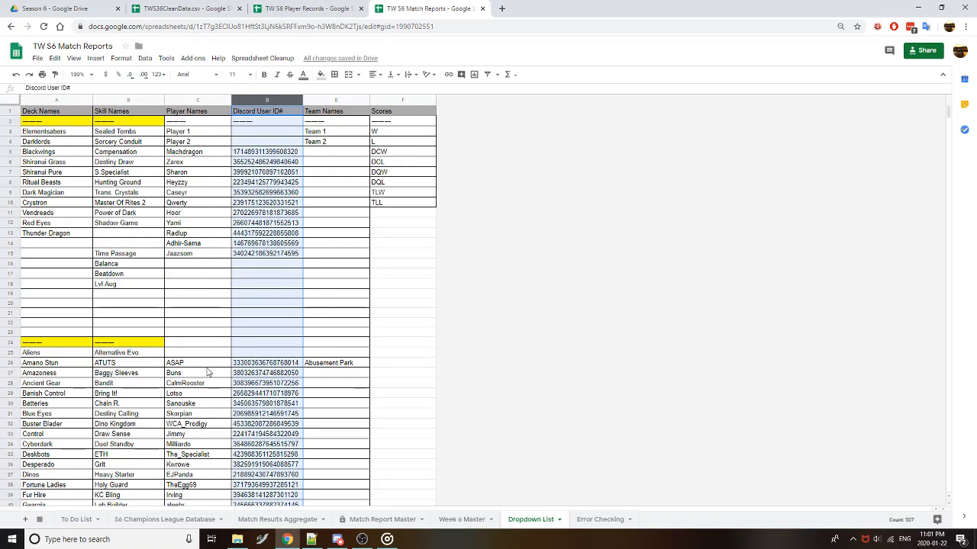
Open the Match Report Master sheet and choose Abusement Park as the first team of the match report
click(381, 520)
scroll(331, 344, down, 5)
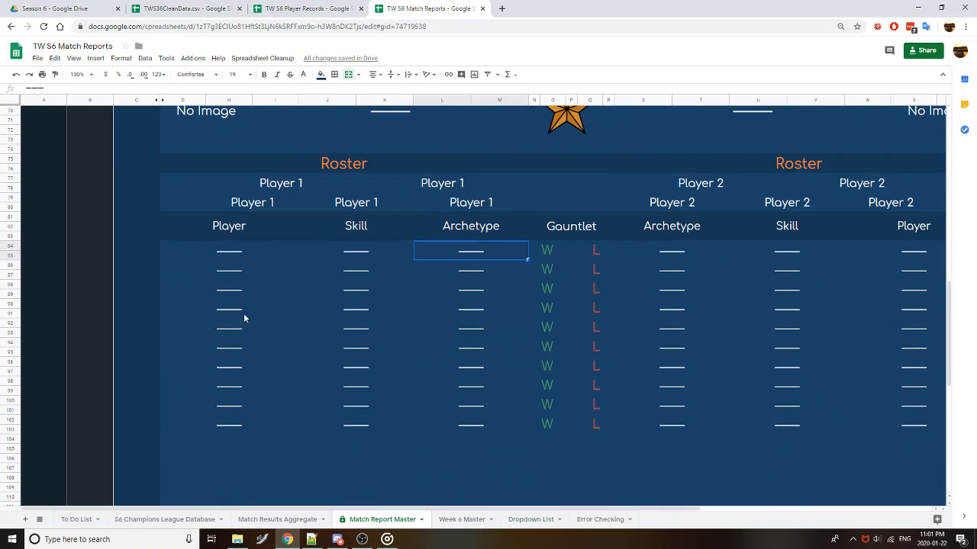
scroll(432, 204, up, 2)
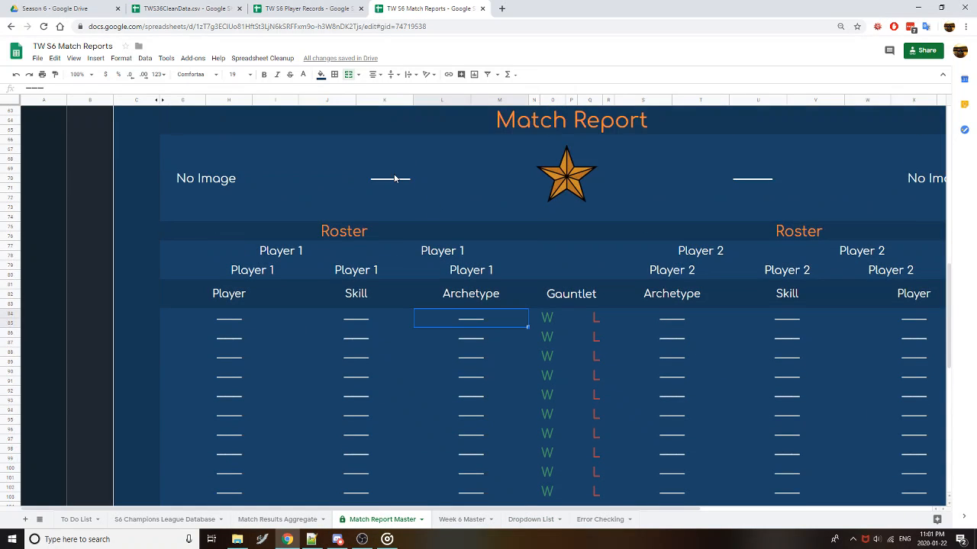
double_click(403, 180)
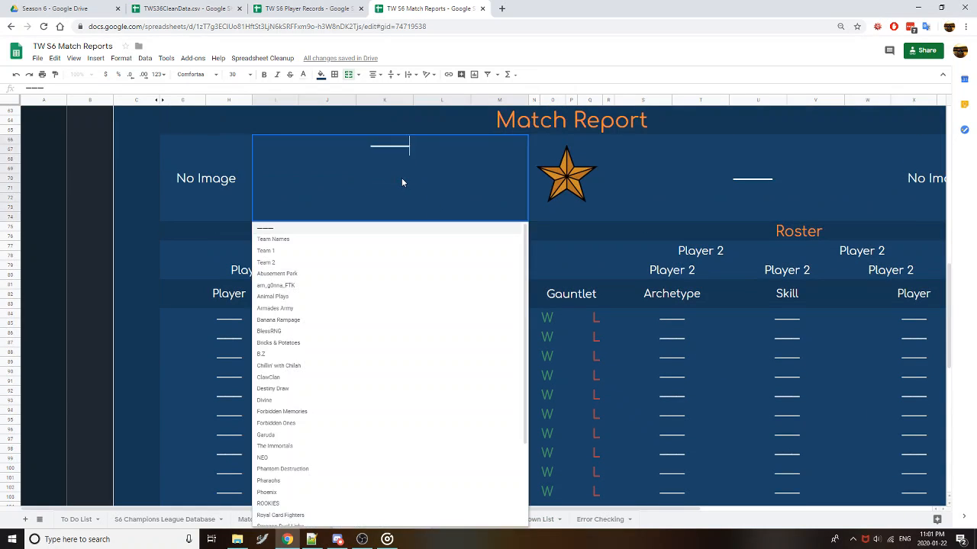
click(403, 275)
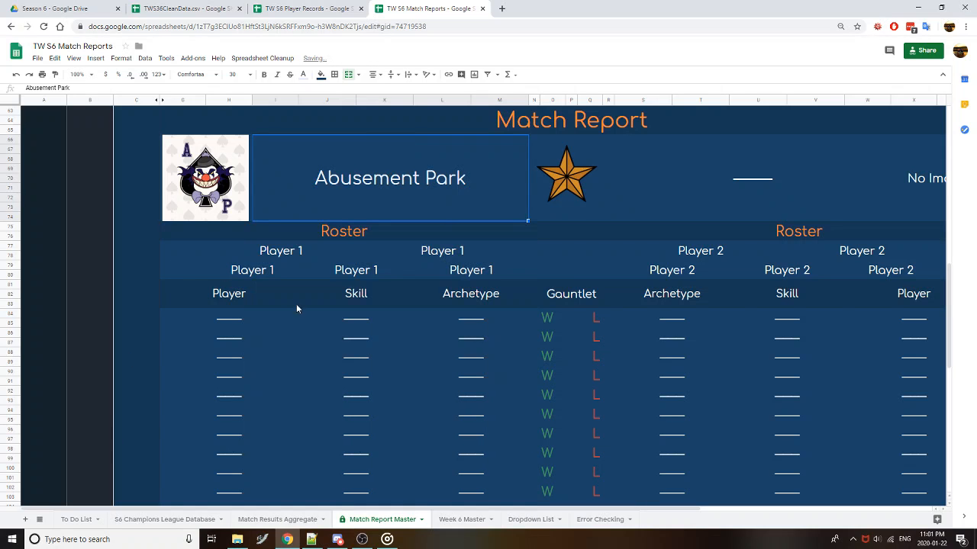
Examine the player choices for the first row of the Abusement Park roster and empty the entry
click(229, 323)
click(231, 323)
scroll(204, 463, down, 2)
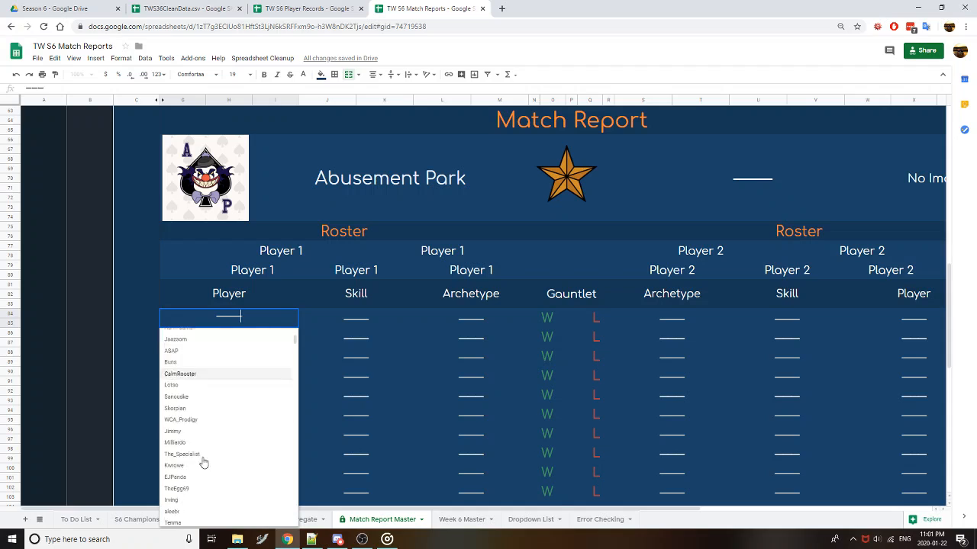
scroll(204, 463, down, 1)
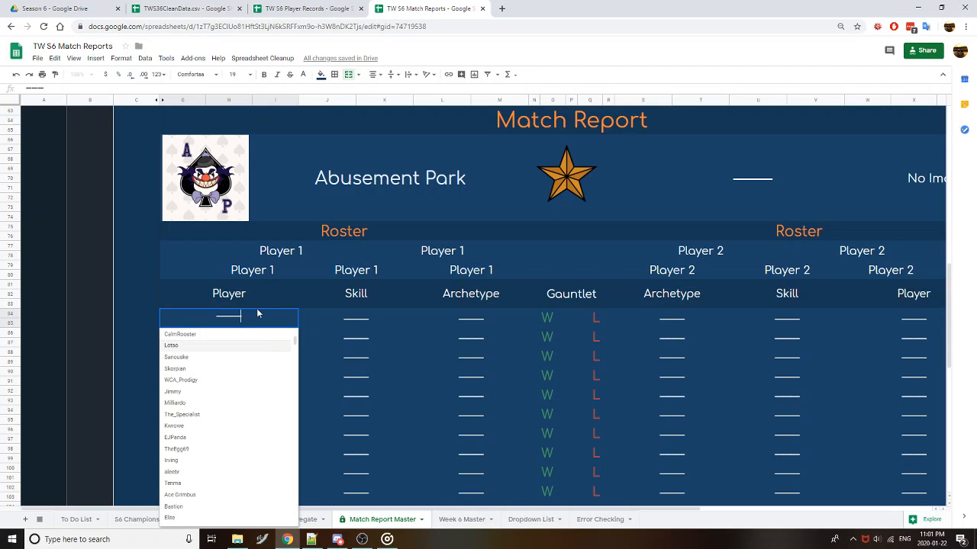
key(BackSpace)
key(BackSpace)
key(BackSpace)
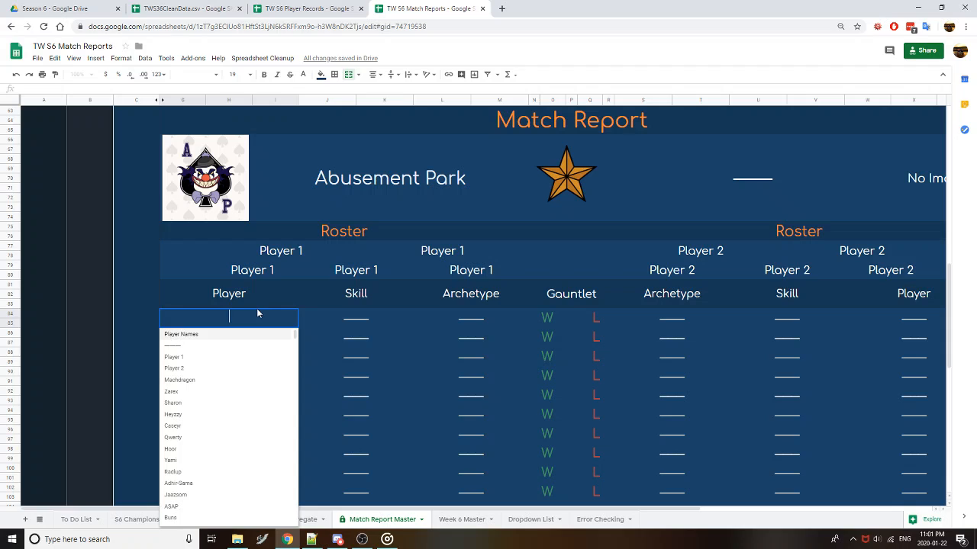
Try filtering the first Player cell's choices with "ten", "10ma" and "tenm", and discard the entry
text(ten)
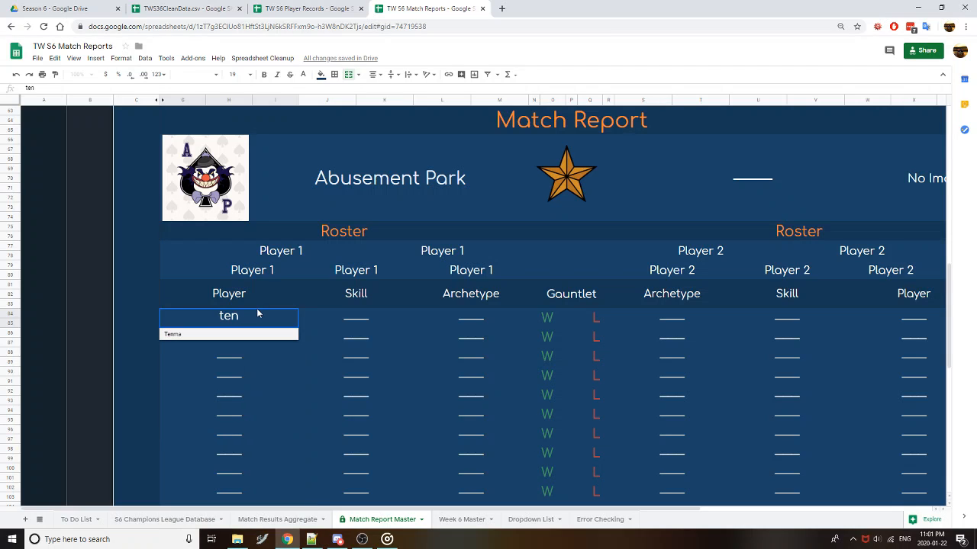
key(BackSpace)
key(BackSpace)
key(BackSpace)
text(10ma)
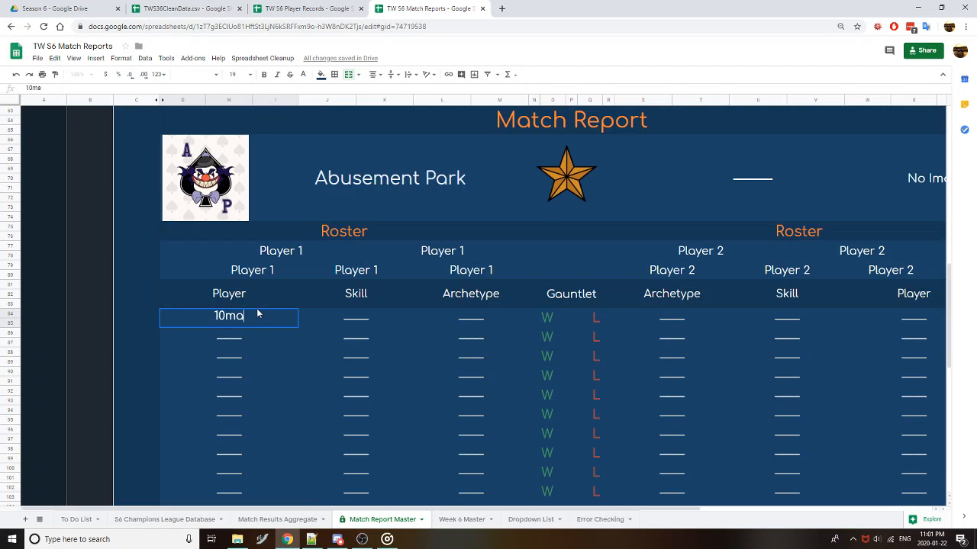
key(BackSpace)
key(BackSpace)
key(BackSpace)
key(BackSpace)
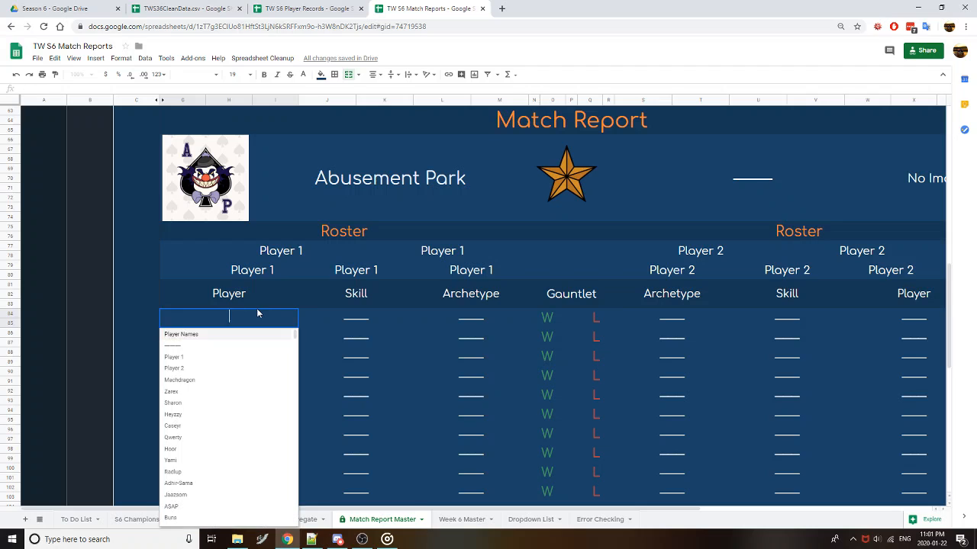
text(tenm)
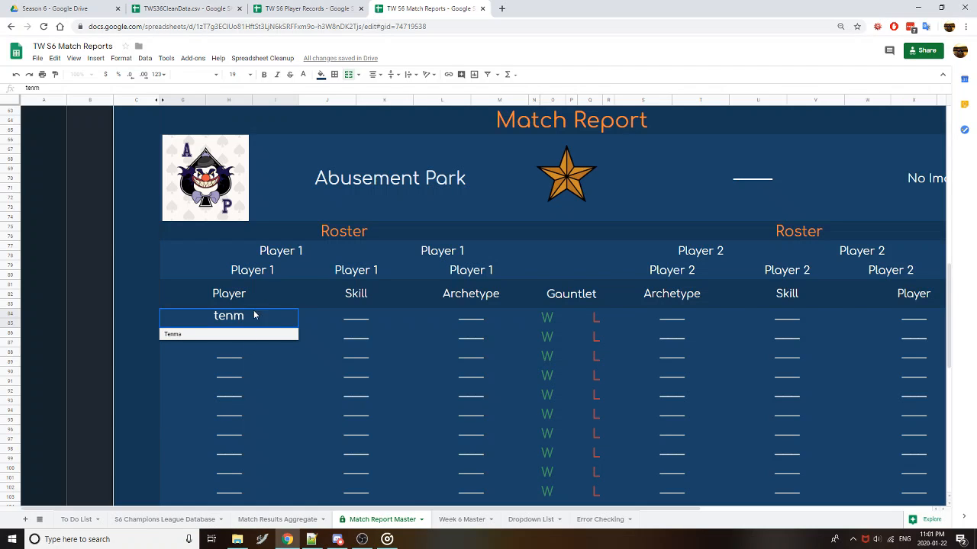
key(BackSpace)
key(BackSpace)
key(BackSpace)
key(BackSpace)
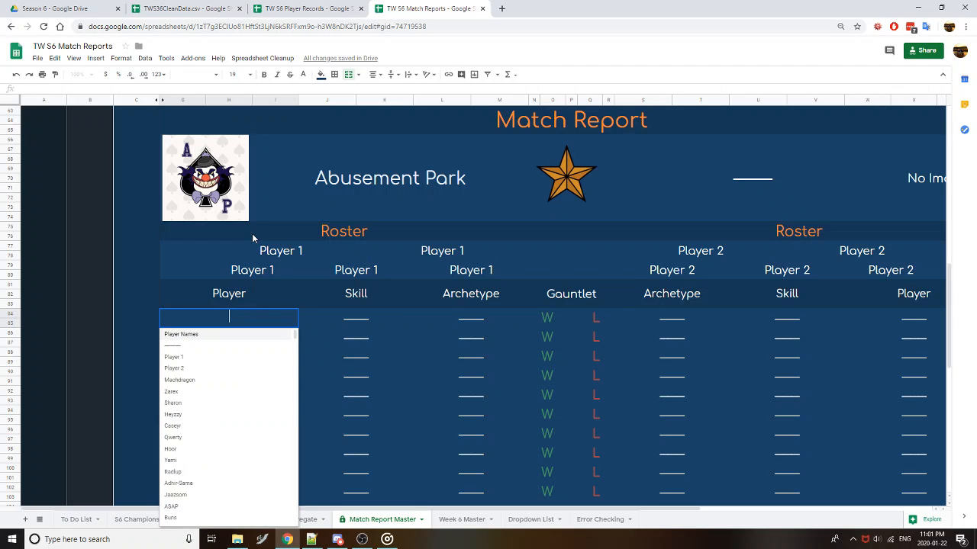
key(Escape)
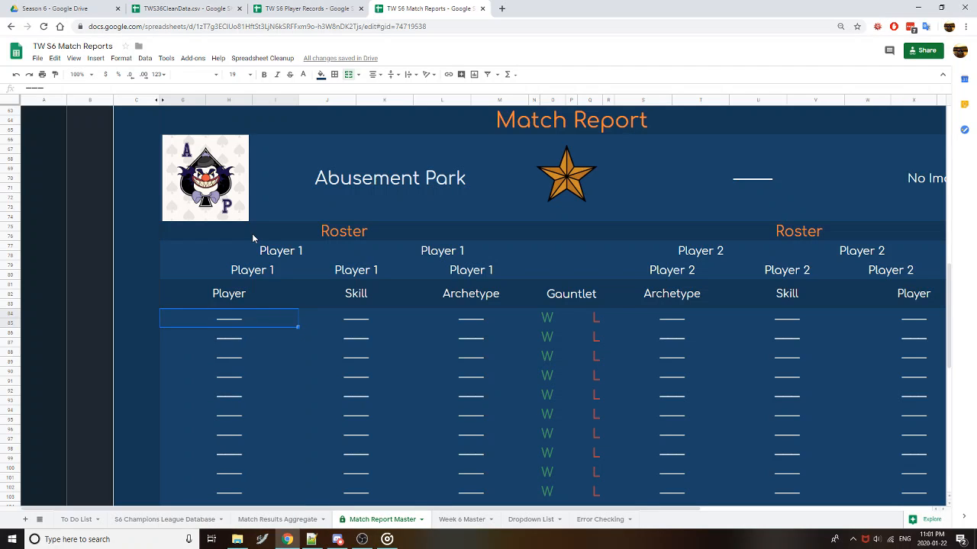
Return to the Dropdown List sheet and inspect Abusement Park's player block, including the import formula in cell C26
click(531, 520)
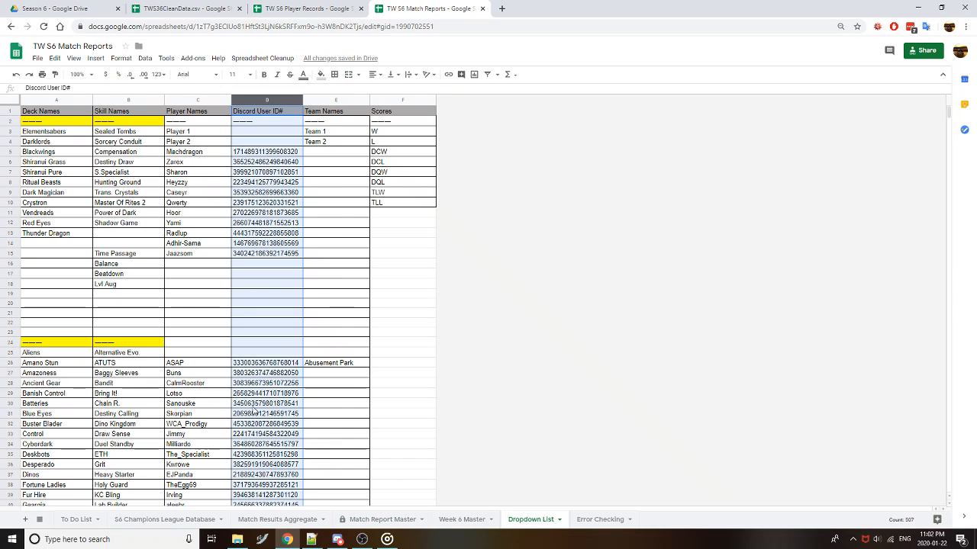
click(279, 373)
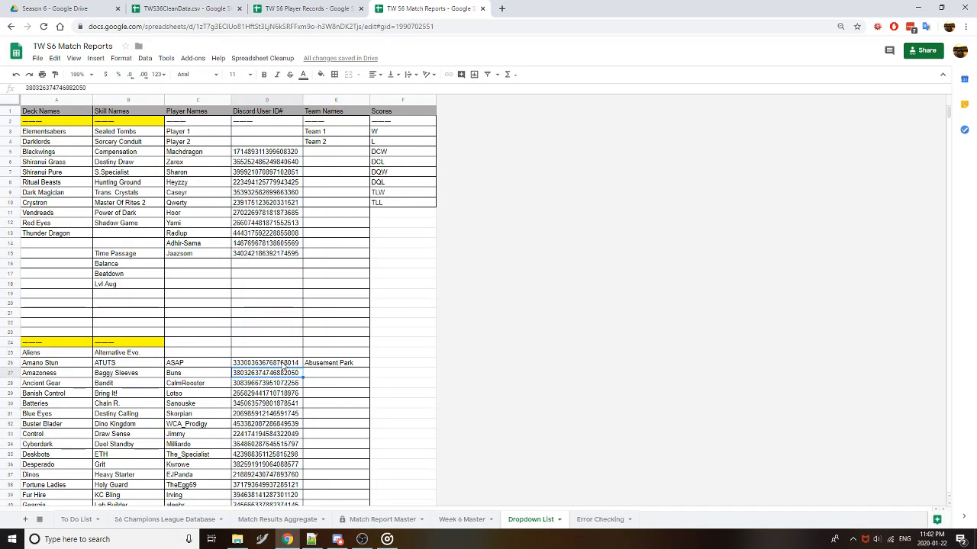
scroll(282, 365, down, 4)
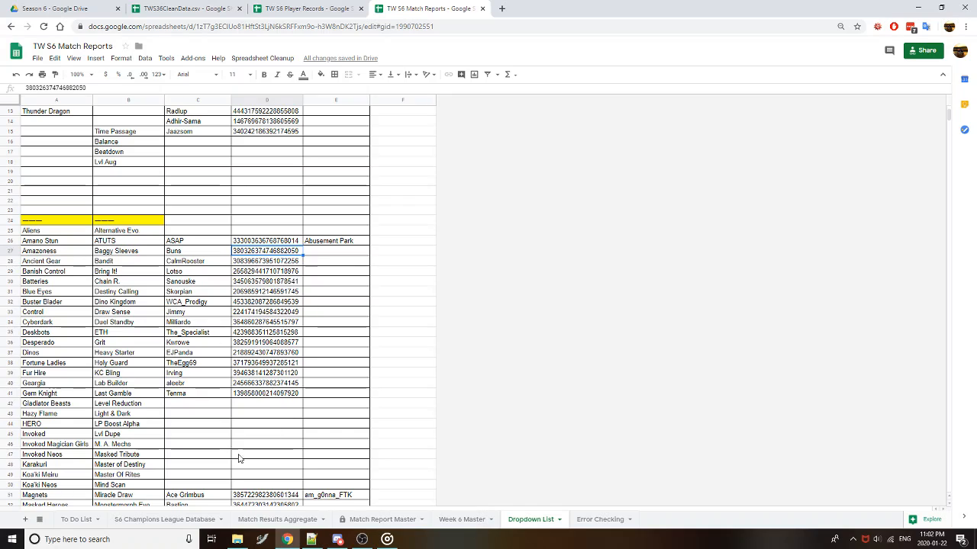
click(206, 244)
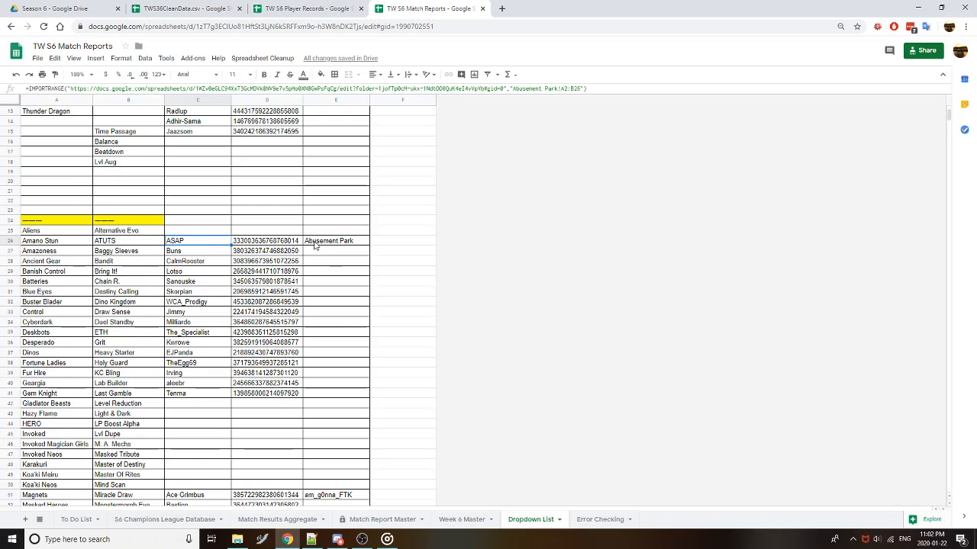
scroll(229, 421, down, 2)
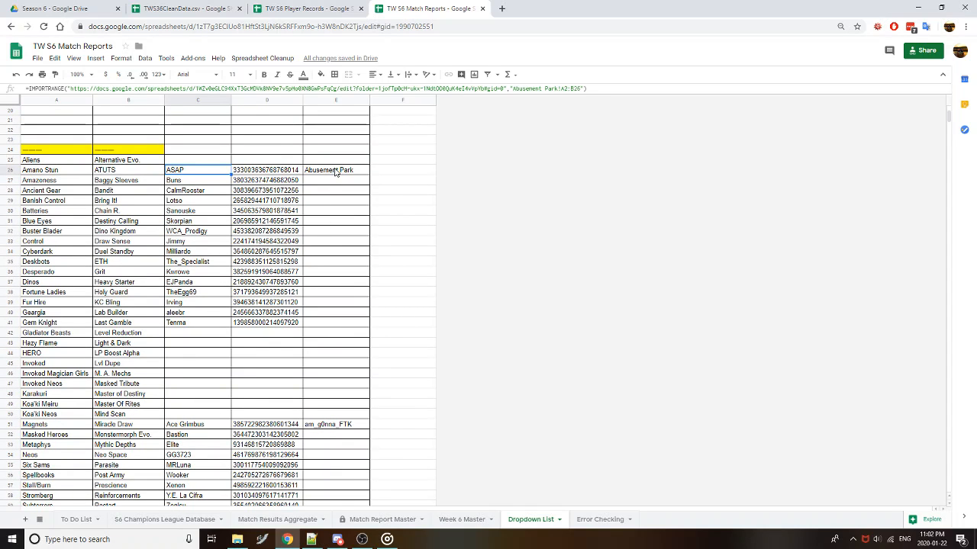
Search the Dropdown List sheet for "abusement" and inspect the formula in the matching team's first player cell
click(326, 233)
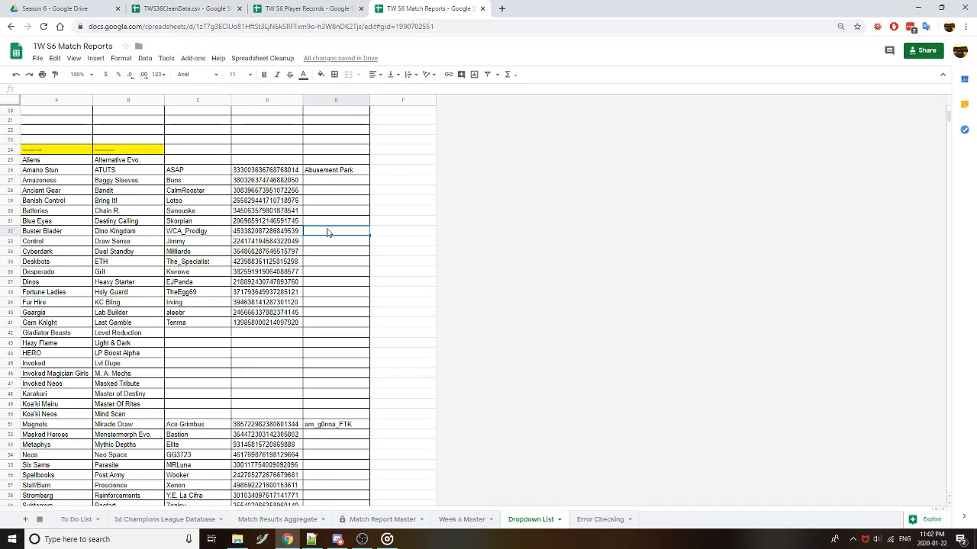
key(ctrl+f)
text(a)
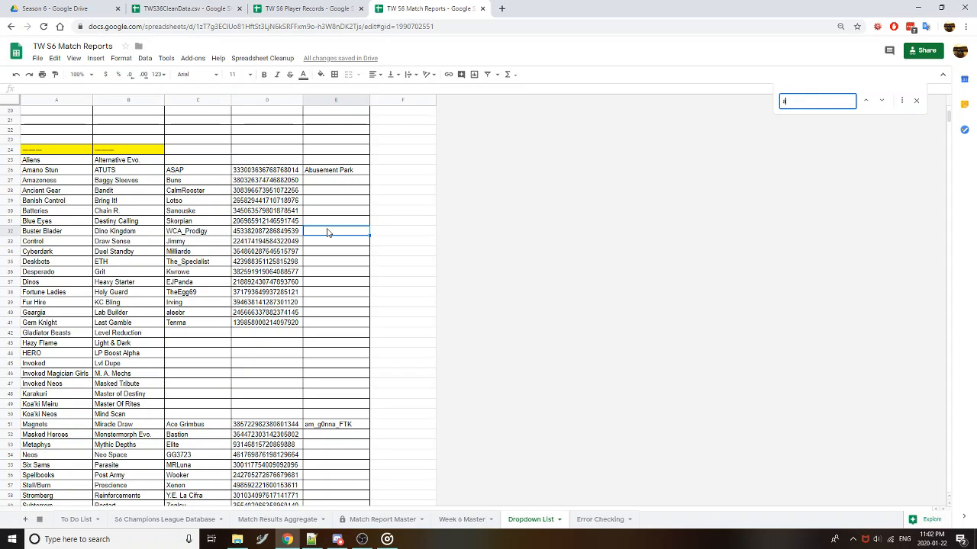
text(busem)
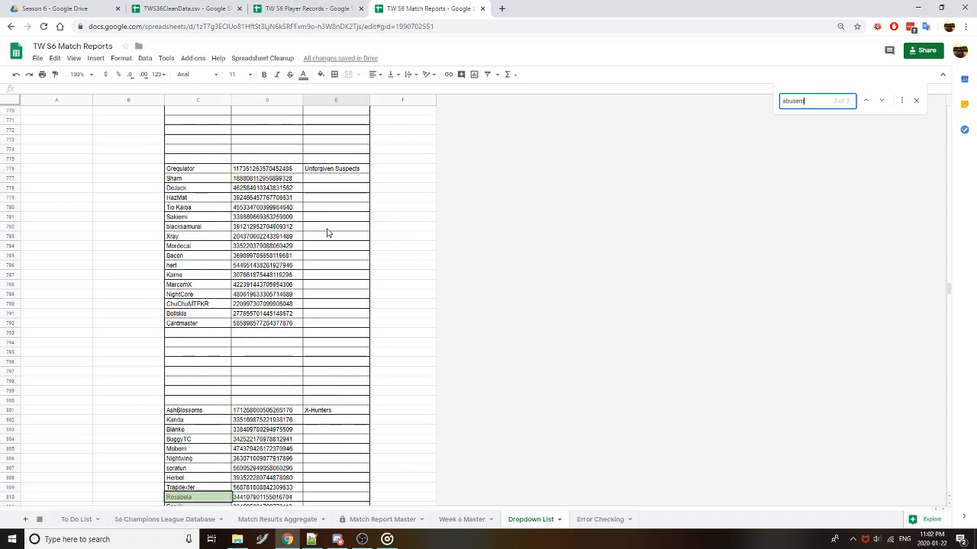
text(ent)
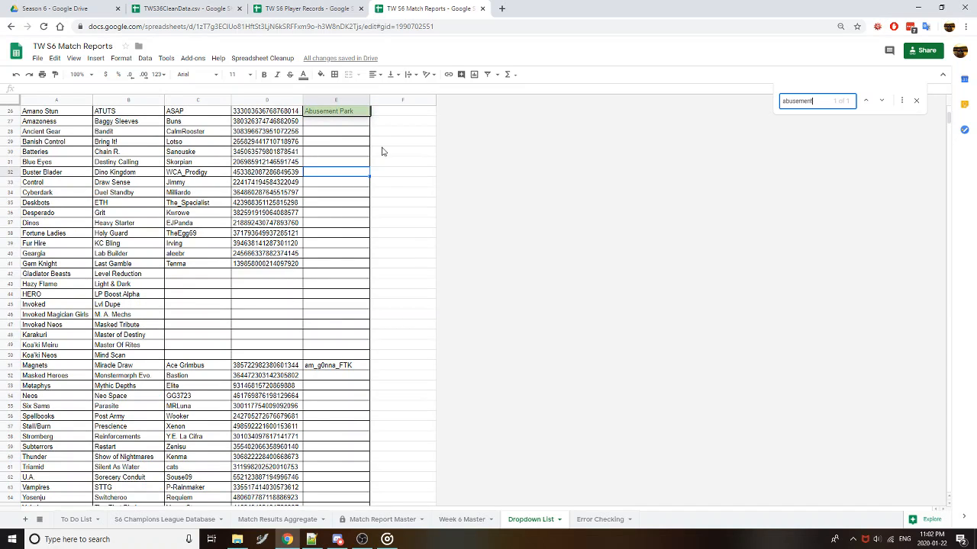
scroll(383, 151, up, 3)
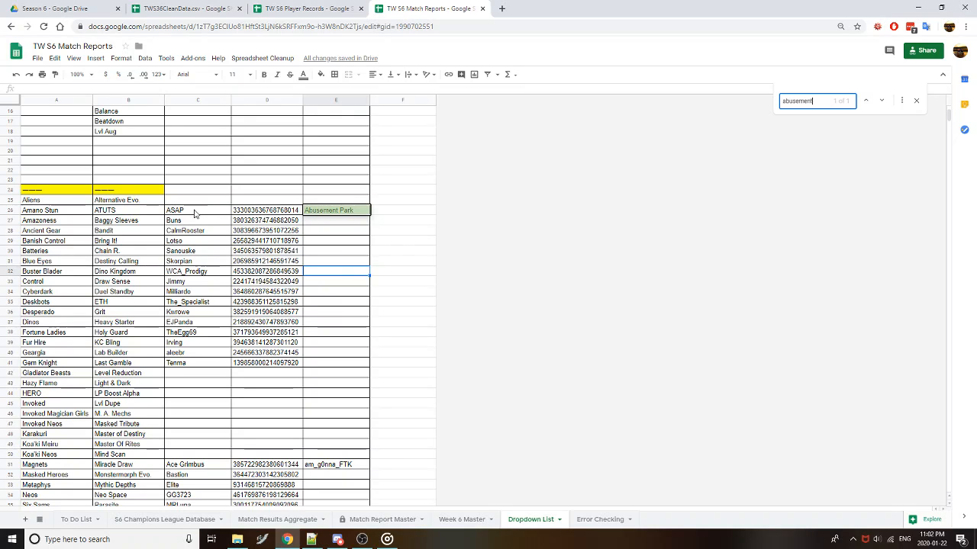
click(213, 216)
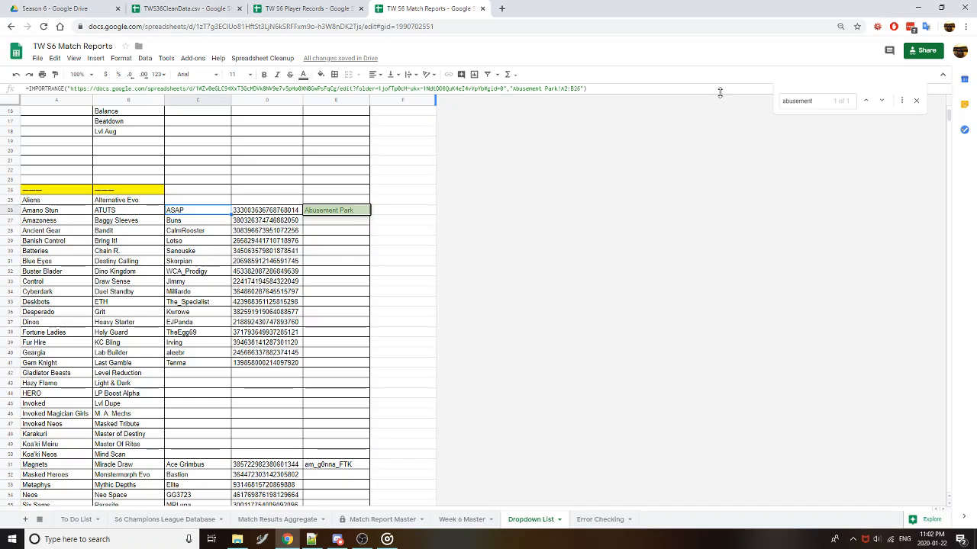
click(920, 102)
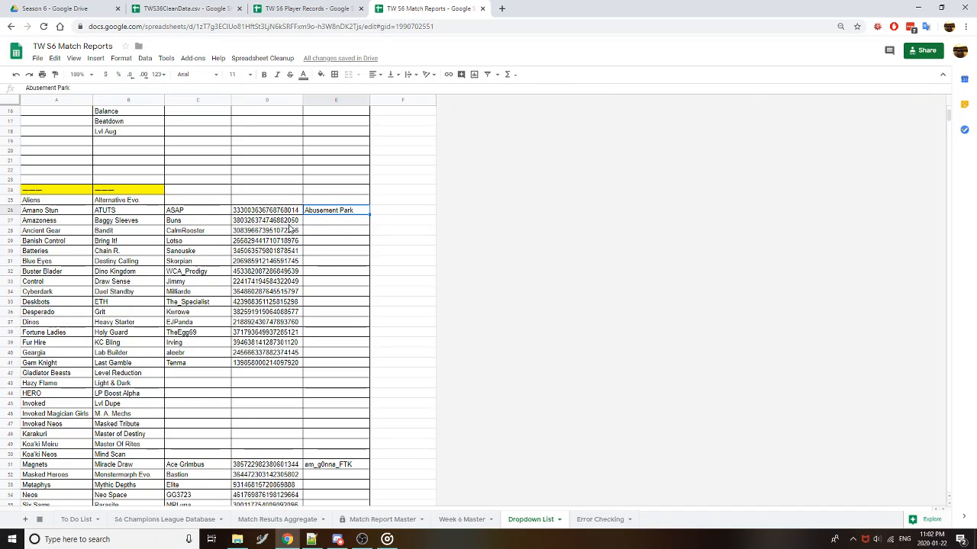
Open the source spreadsheet linked in cell C26's IMPORTRANGE formula, leave the formula unedited, and switch to S6 Team Players Data
click(203, 212)
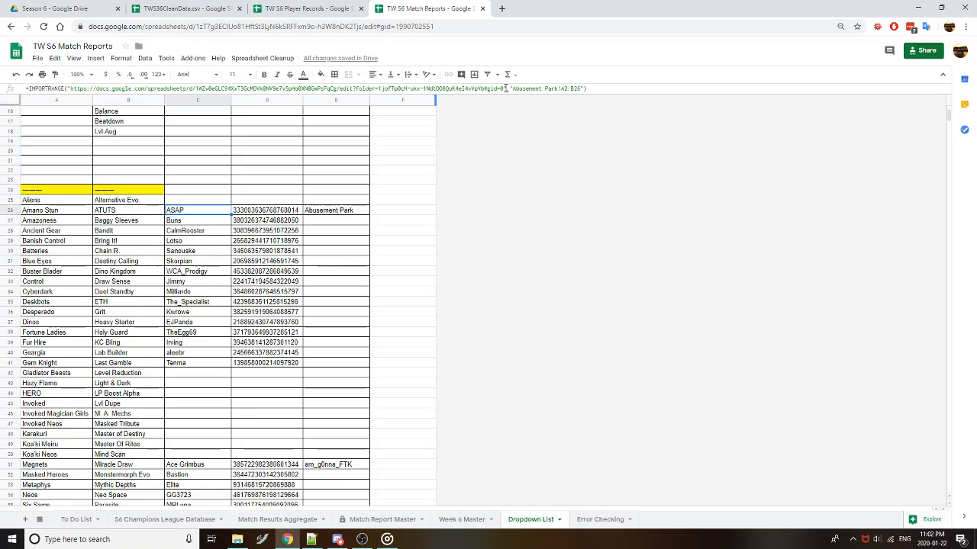
drag(502, 89, 71, 89)
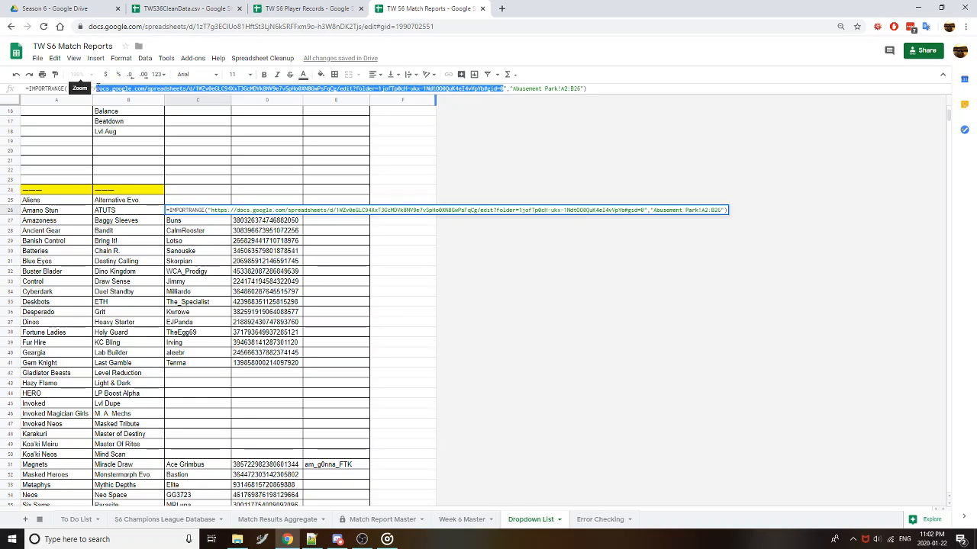
right_click(91, 89)
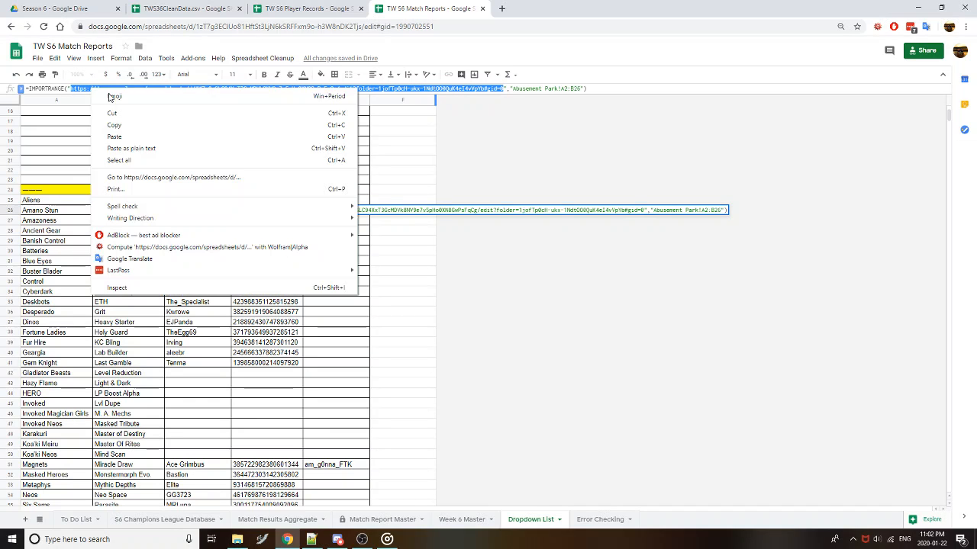
click(164, 179)
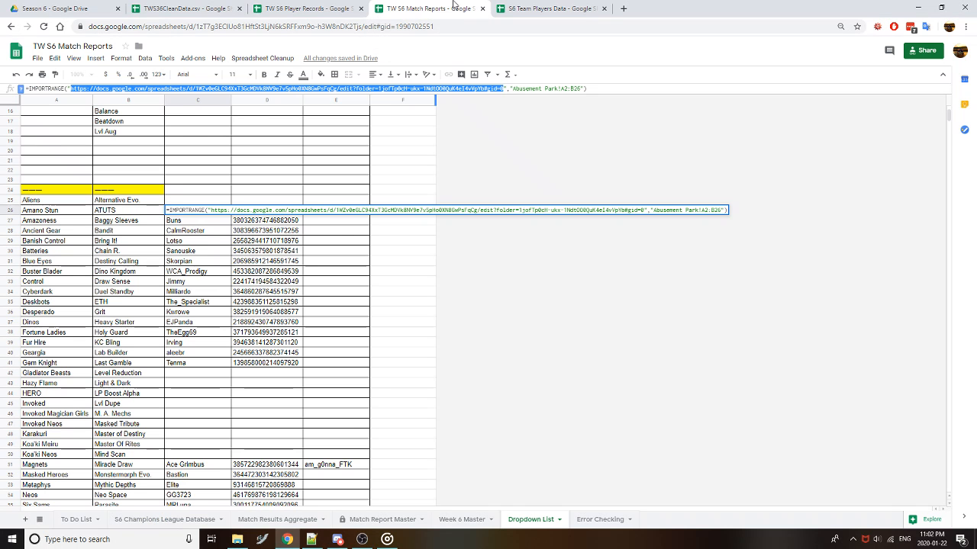
click(453, 6)
click(352, 234)
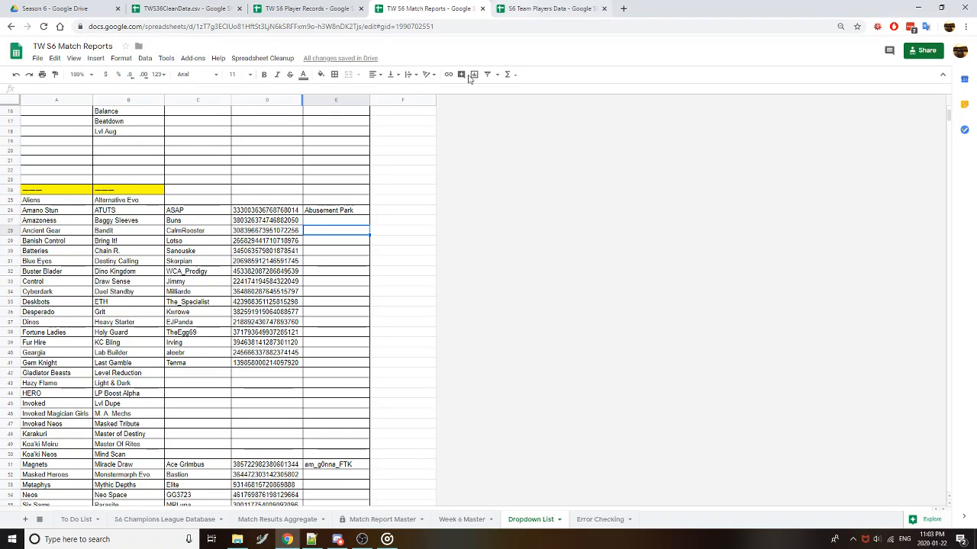
click(550, 9)
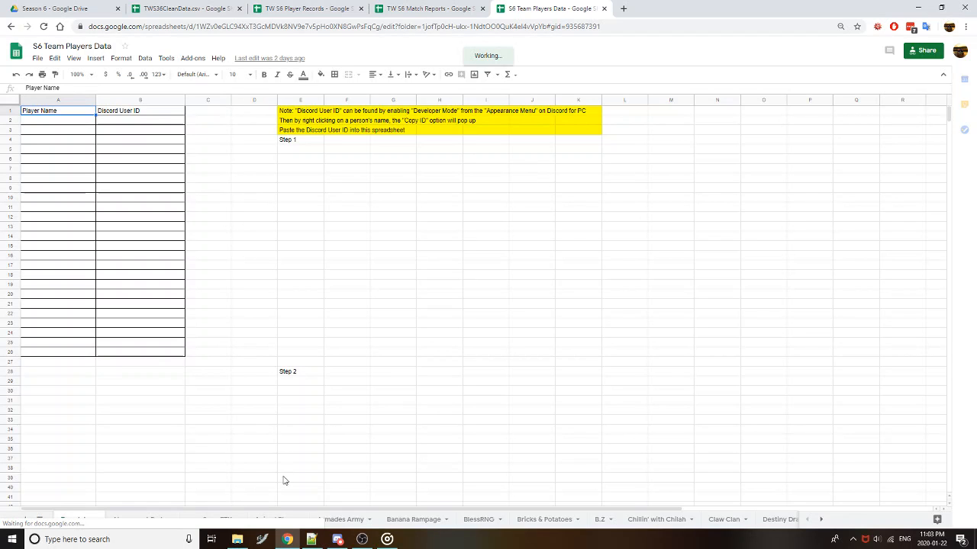
On the Abusement Park sheet, try entering a duplicate of the last listed player's name in cell A18
click(152, 521)
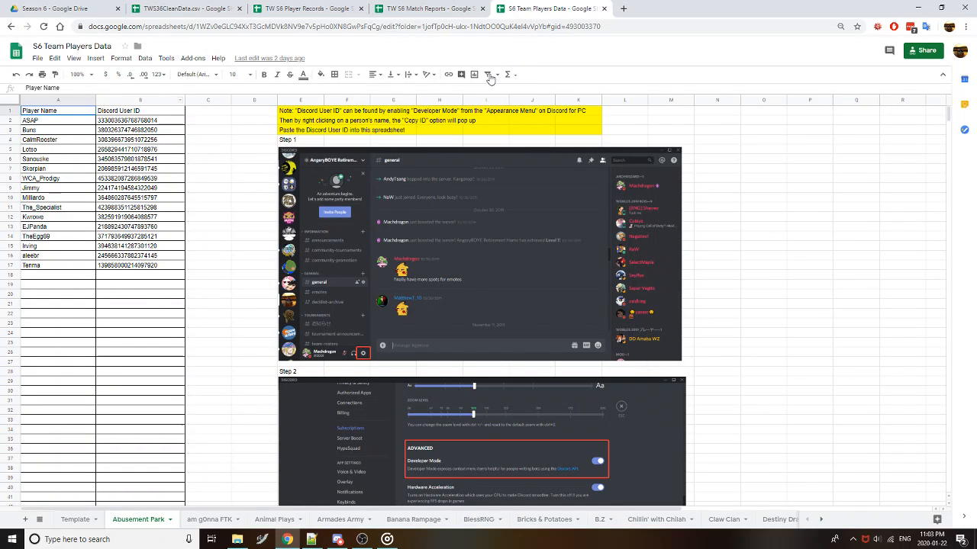
click(75, 280)
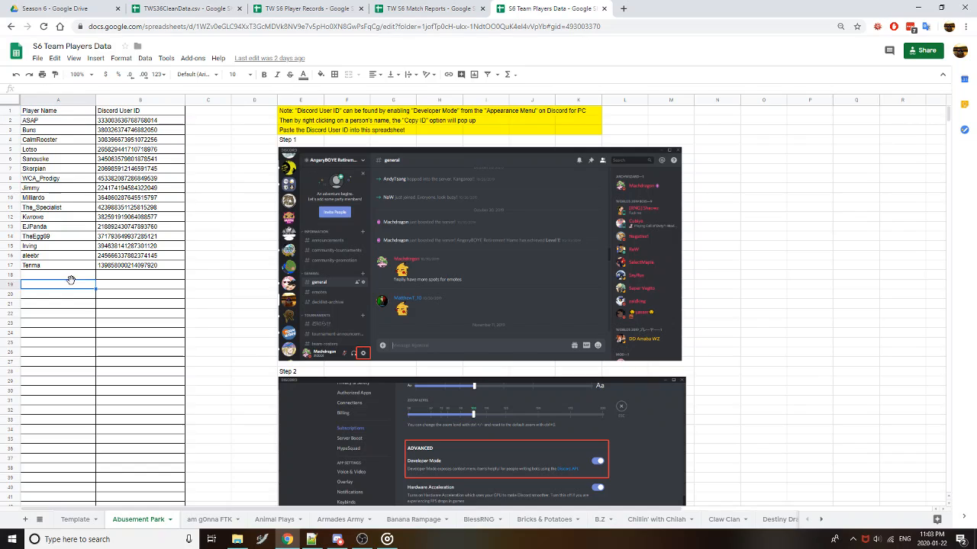
text(T)
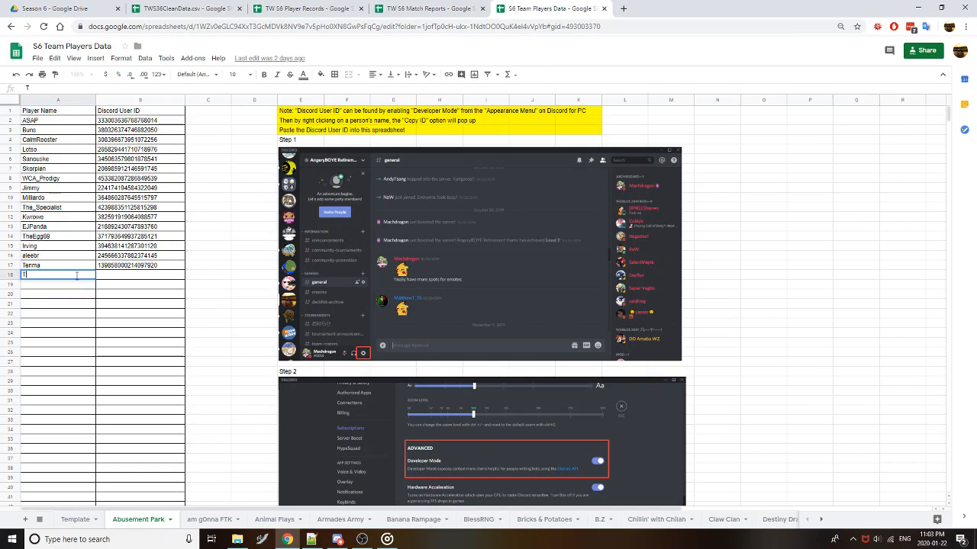
text(enama)
key(Return)
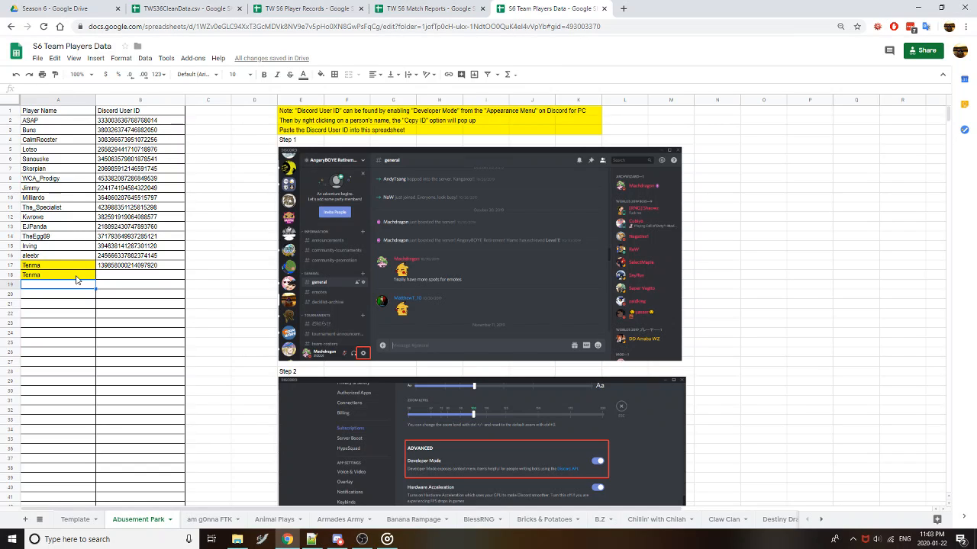
Replace the duplicate name in cell A18 with "10ma", and clear the cell after the trial
click(76, 277)
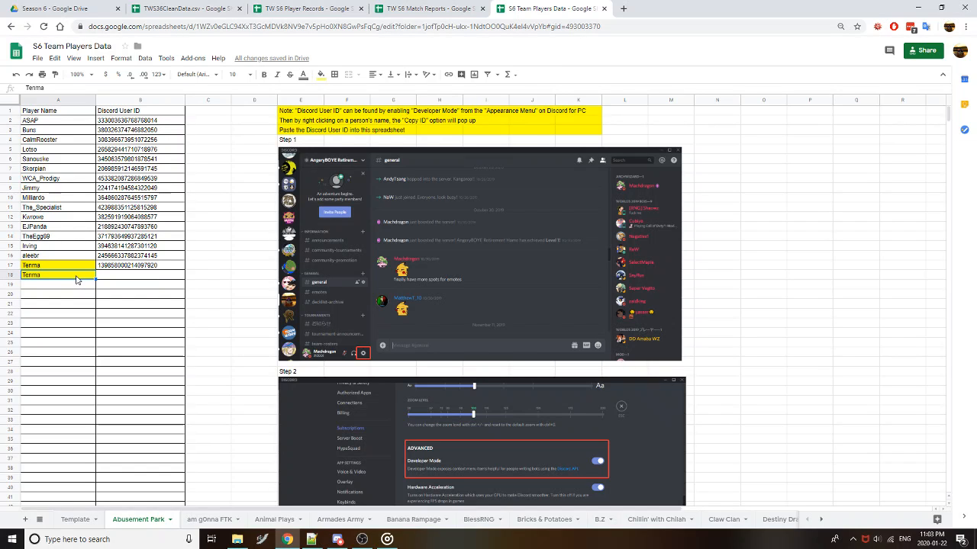
text(10ma)
key(Return)
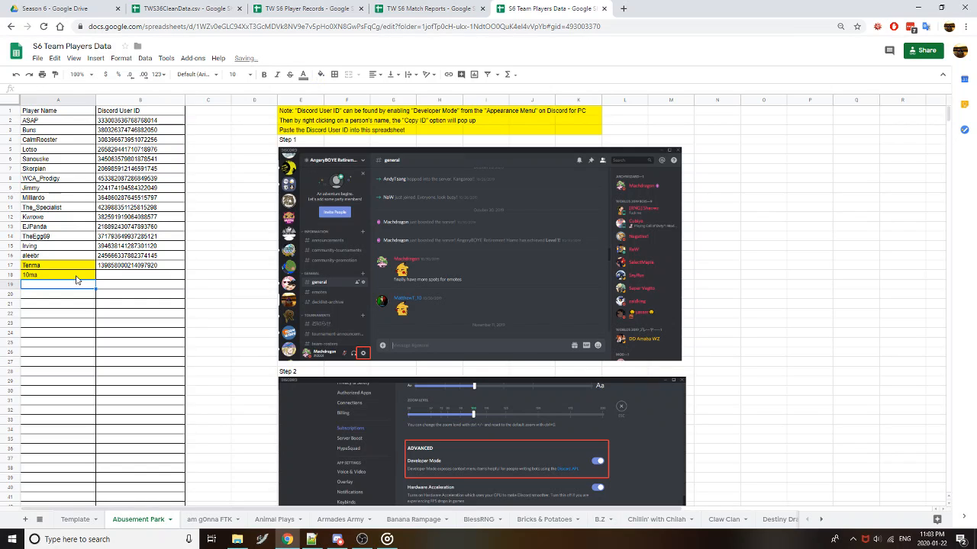
click(76, 278)
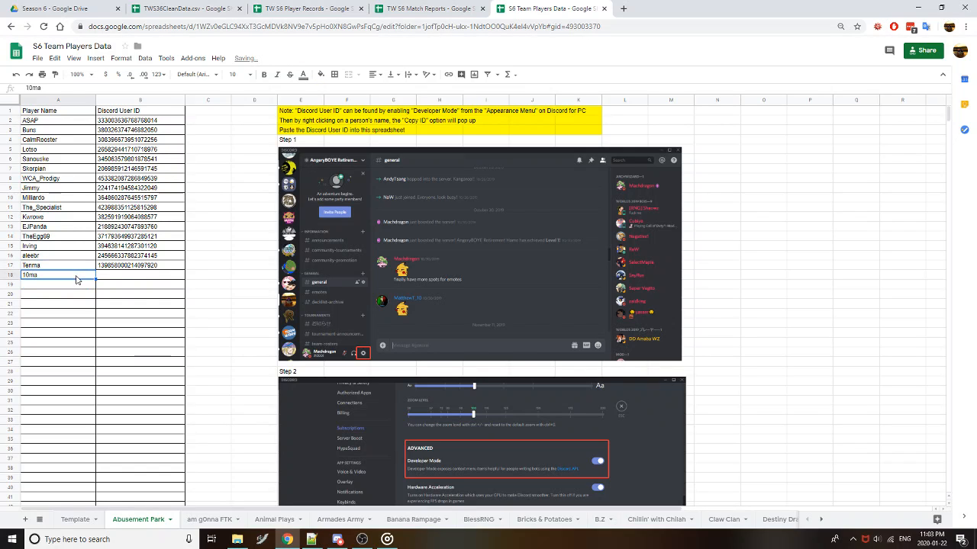
key(Up)
click(76, 279)
key(Delete)
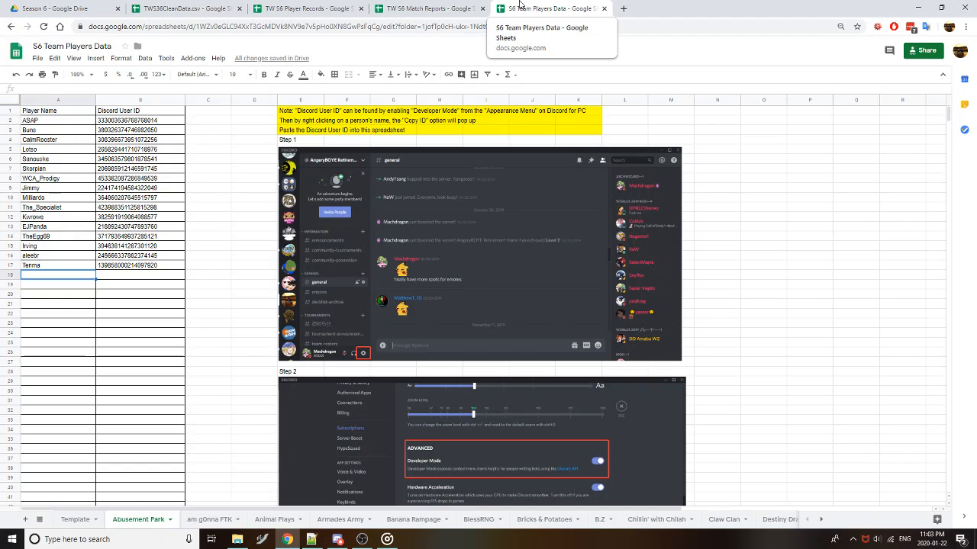
Examine the Abusement Park roster, highlighting the last player's row and the name and ID range in rows 2 to 25
scroll(513, 163, down, 4)
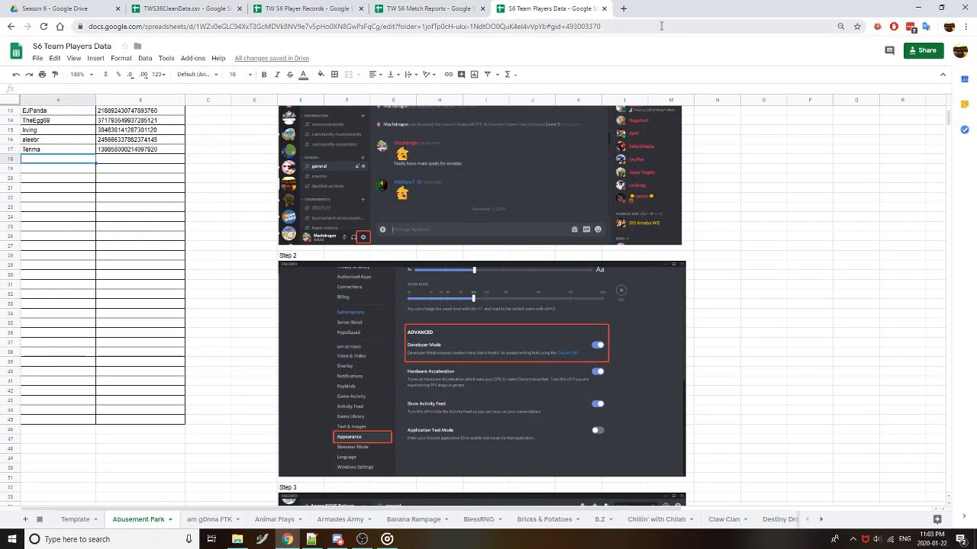
scroll(608, 197, up, 4)
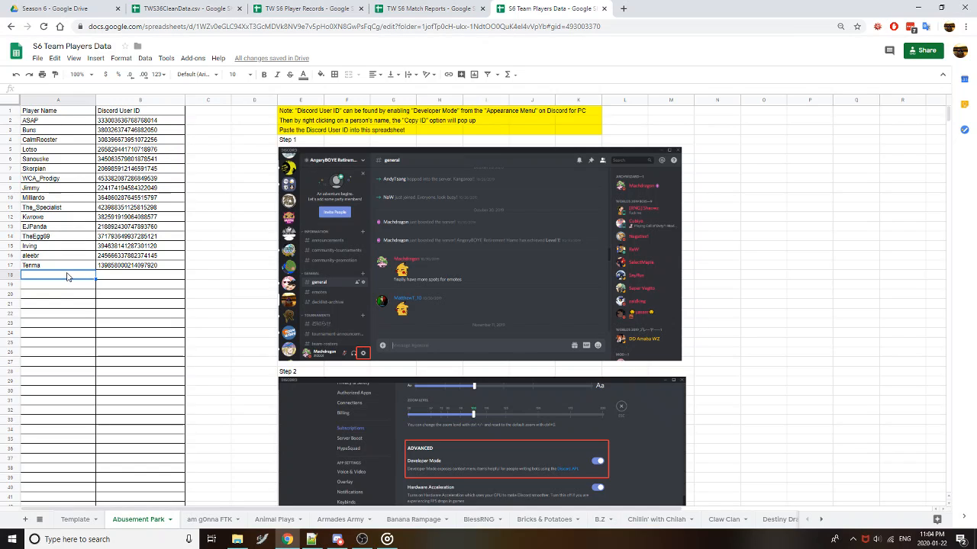
key(Up)
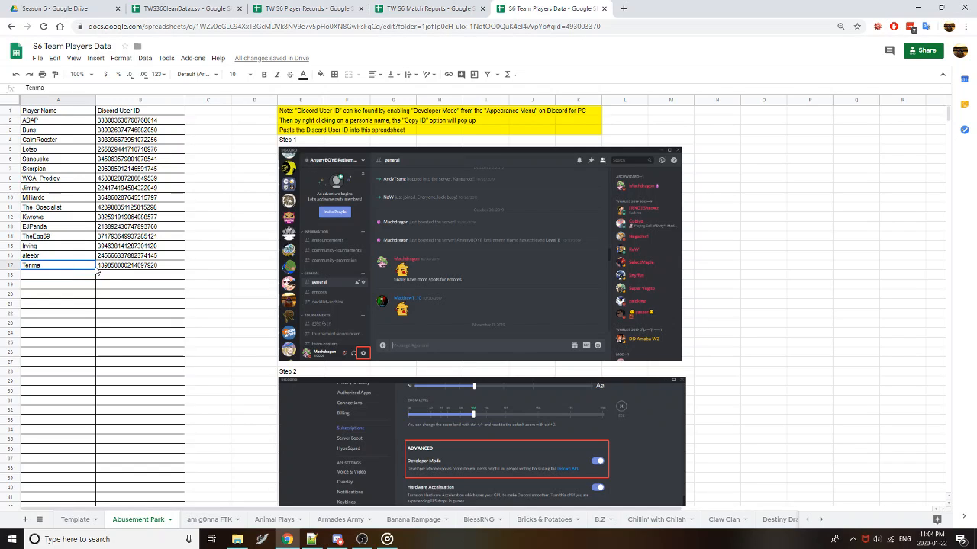
drag(96, 269, 123, 268)
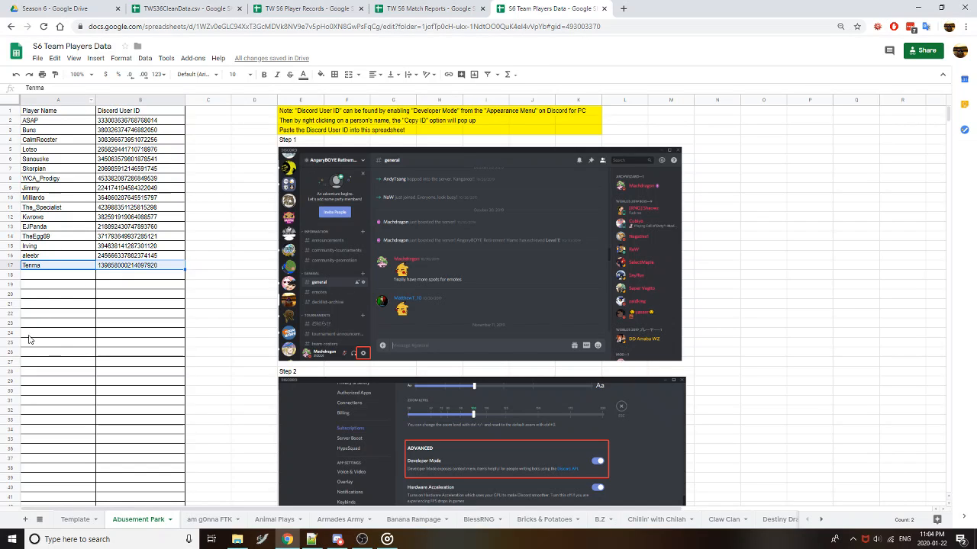
drag(29, 345, 125, 131)
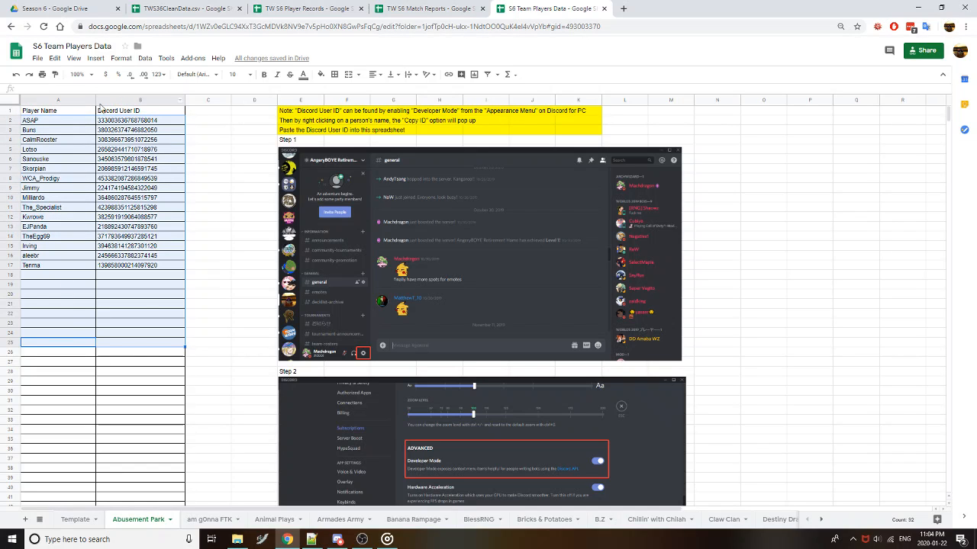
Switch to TW S6 Match Reports and examine Abusement Park's imported player block and the neighbouring team blocks on the Dropdown List sheet
click(406, 8)
scroll(277, 164, down, 2)
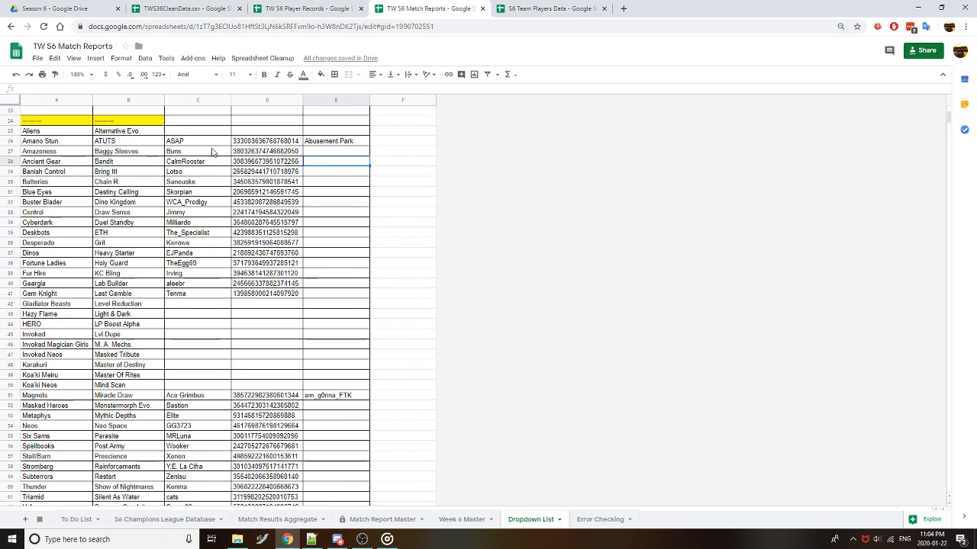
drag(209, 142, 182, 131)
click(351, 327)
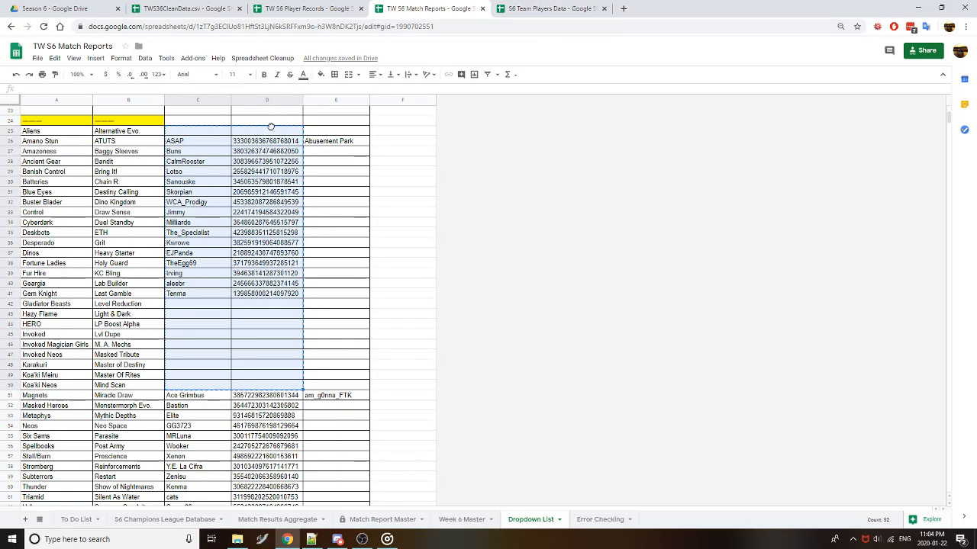
click(295, 134)
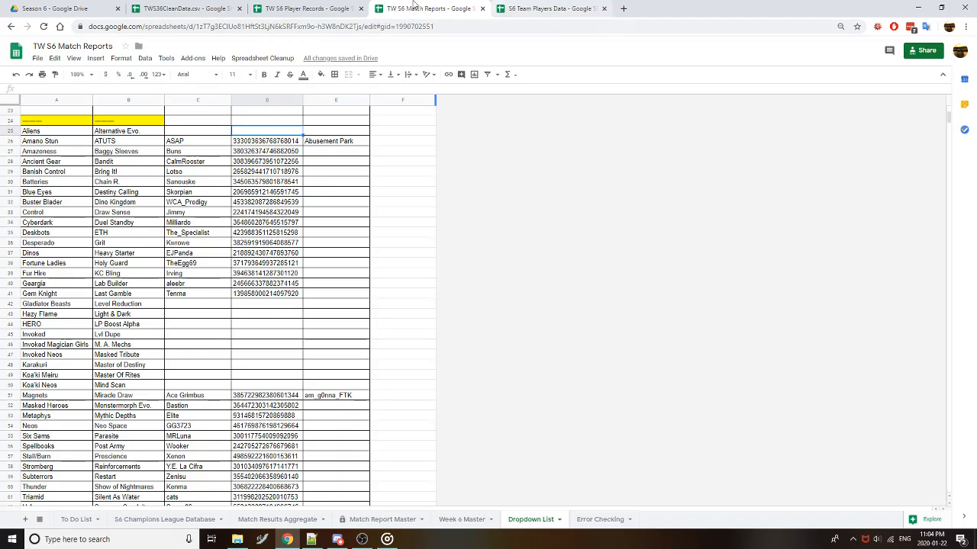
scroll(328, 305, down, 3)
scroll(332, 314, down, 4)
scroll(330, 305, up, 7)
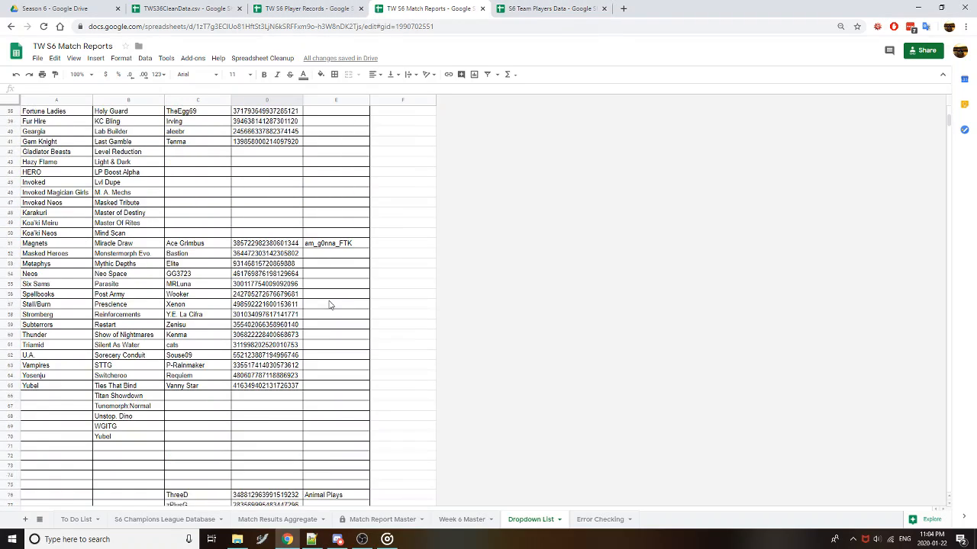
Compare the Abusement Park roster between S6 Team Players Data and TW S6 Match Reports, and close S6 Team Players Data
click(534, 9)
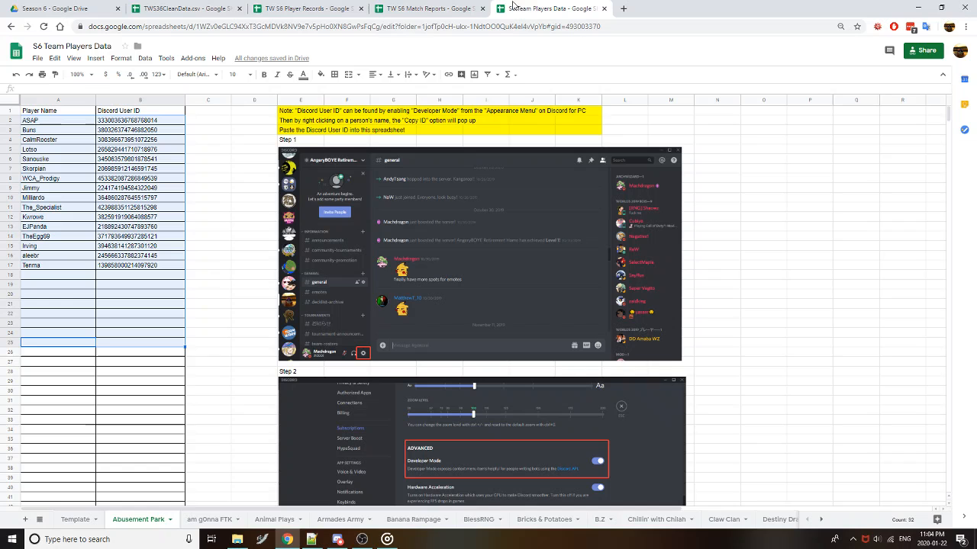
click(439, 8)
click(552, 9)
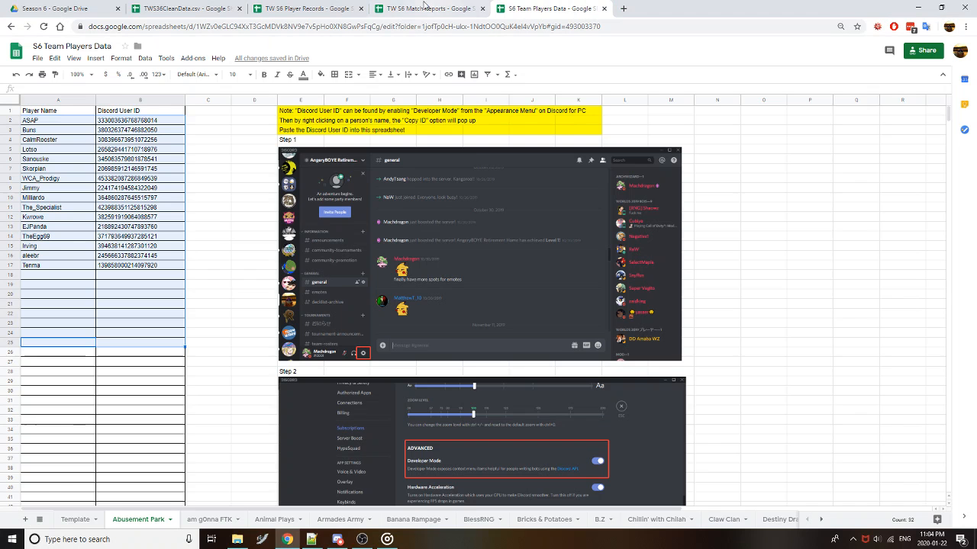
click(424, 6)
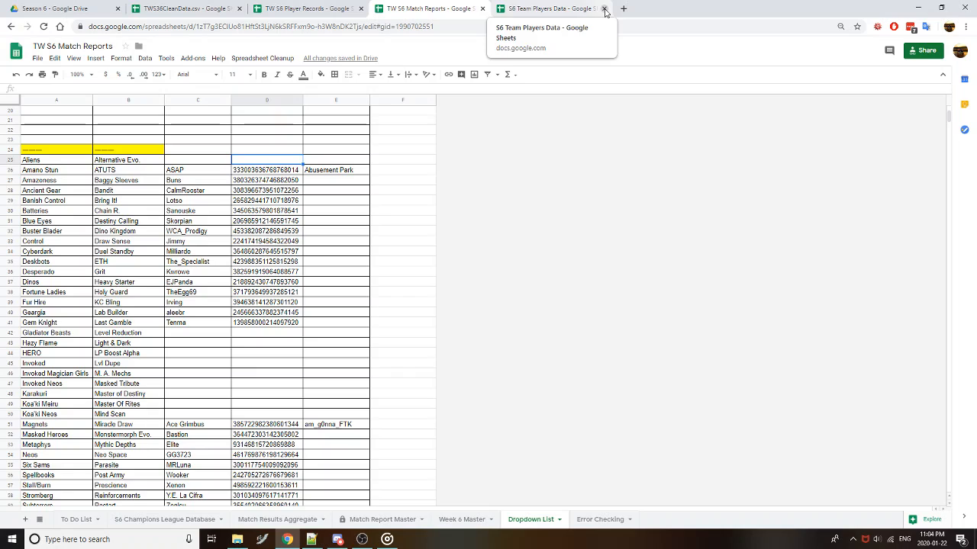
click(604, 8)
Open the Match Report Master sheet and inspect both Gauntlet result cells in the first match row, including the opponent's formula
click(389, 520)
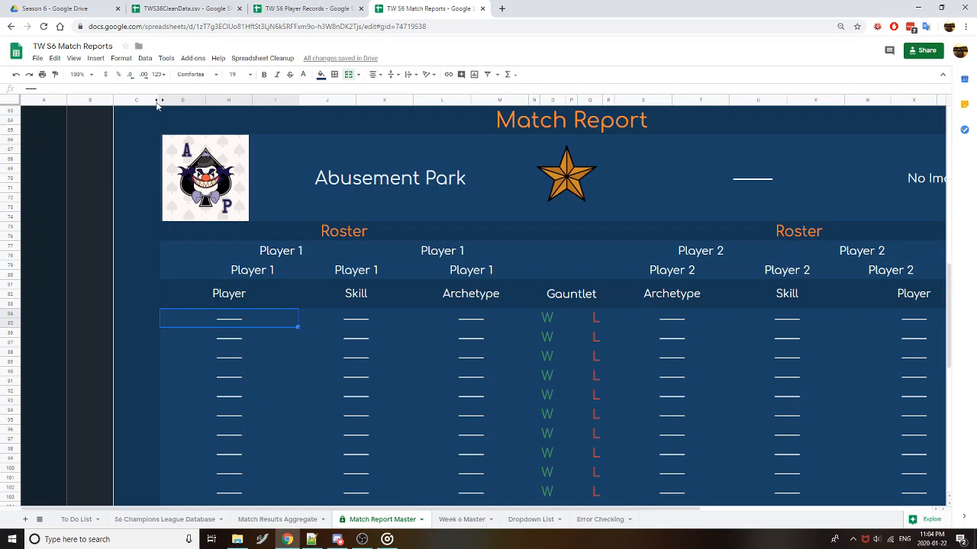
click(91, 76)
click(89, 93)
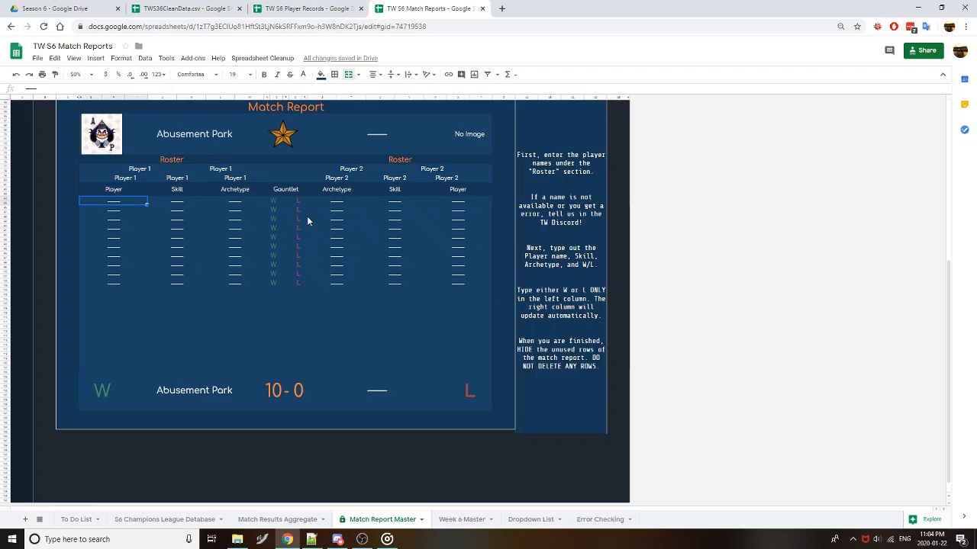
click(276, 203)
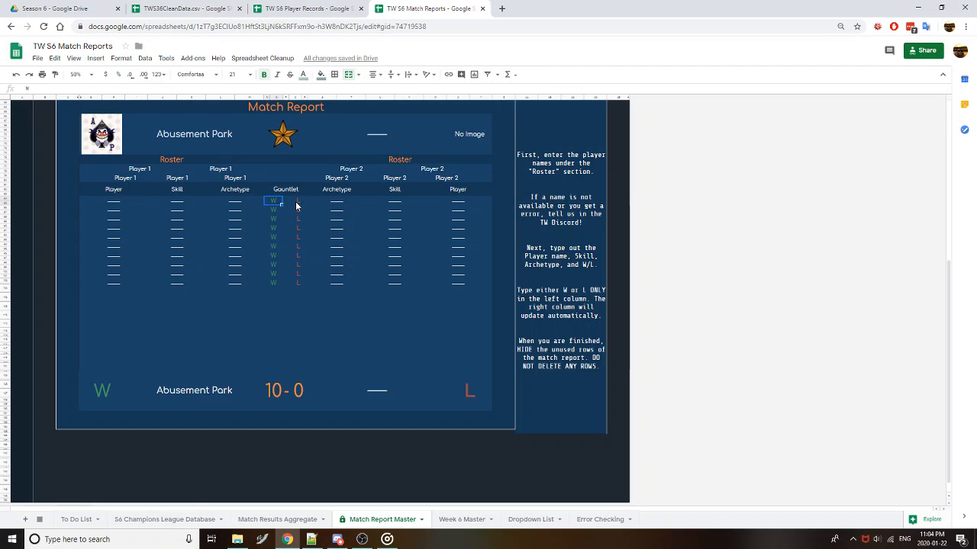
click(298, 203)
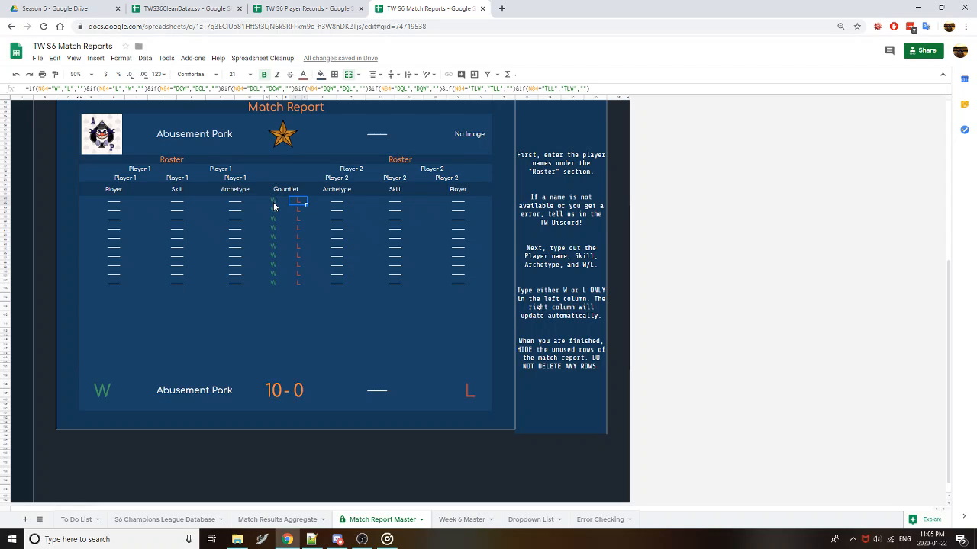
Set Abusement Park's Gauntlet result in the first match row to L and check the opponent's result cell
click(274, 203)
click(278, 200)
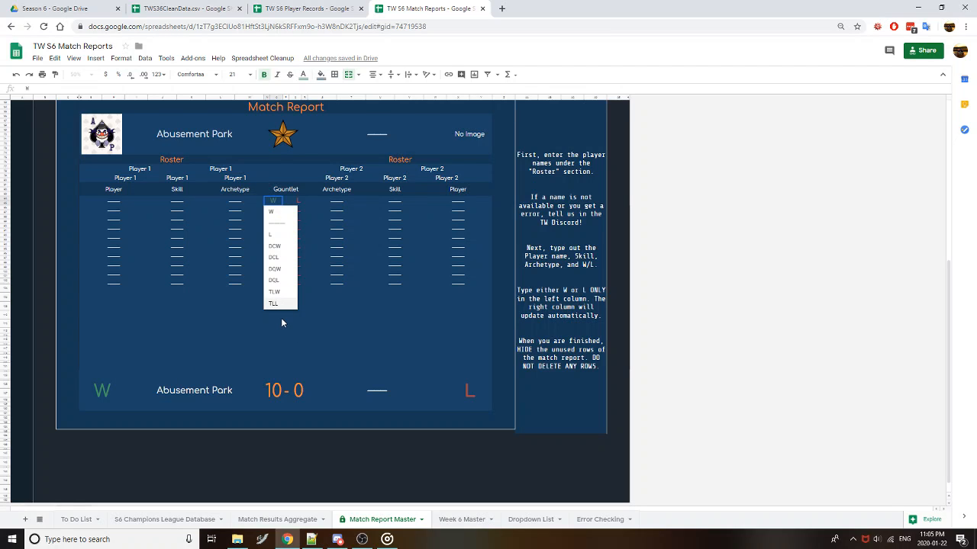
click(280, 236)
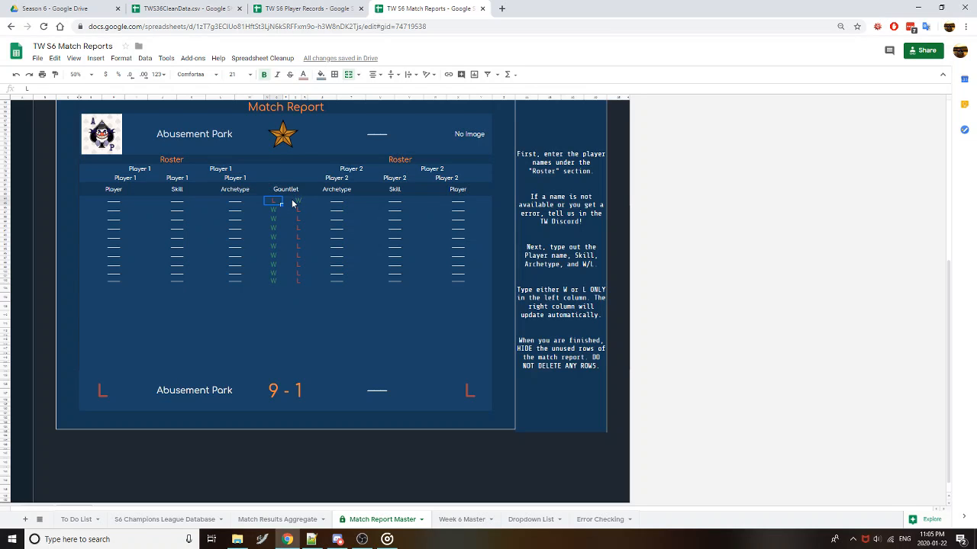
key(Right)
Set Abusement Park's first-row Gauntlet result to DQW, and inspect the opponent's result cell and the available result codes
click(272, 202)
click(273, 202)
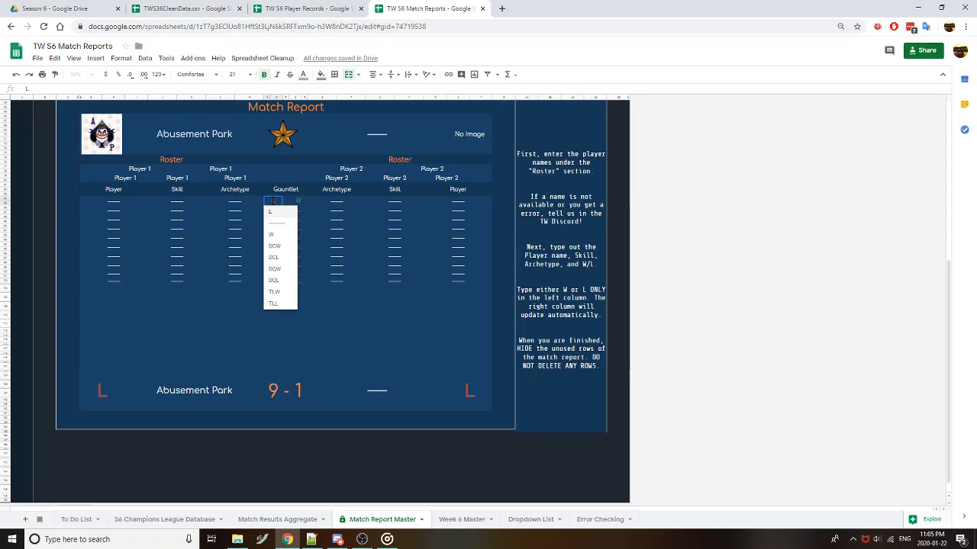
click(275, 269)
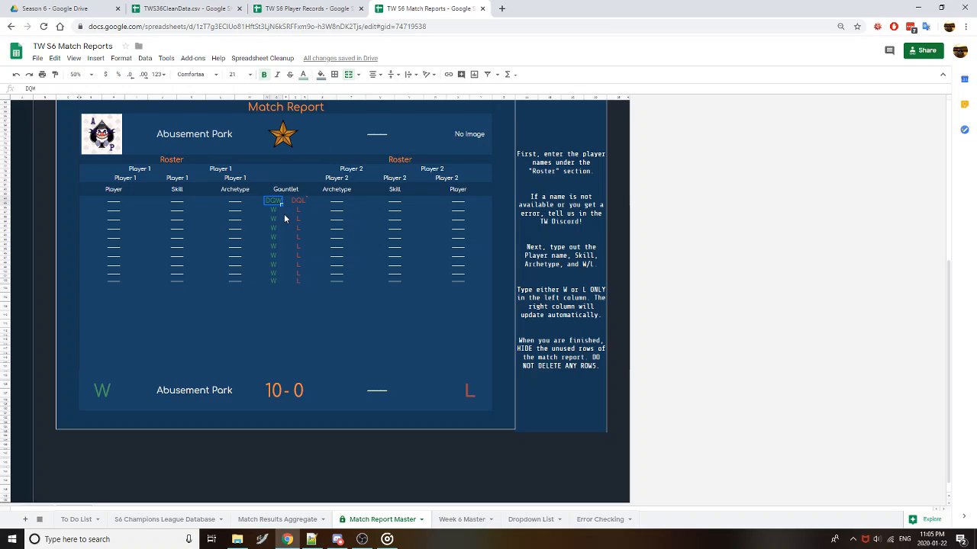
click(305, 201)
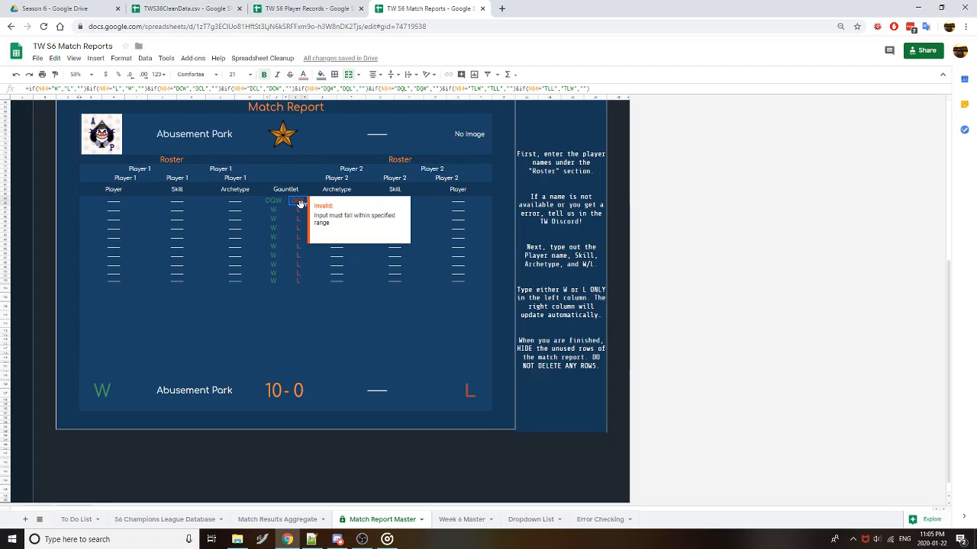
click(276, 201)
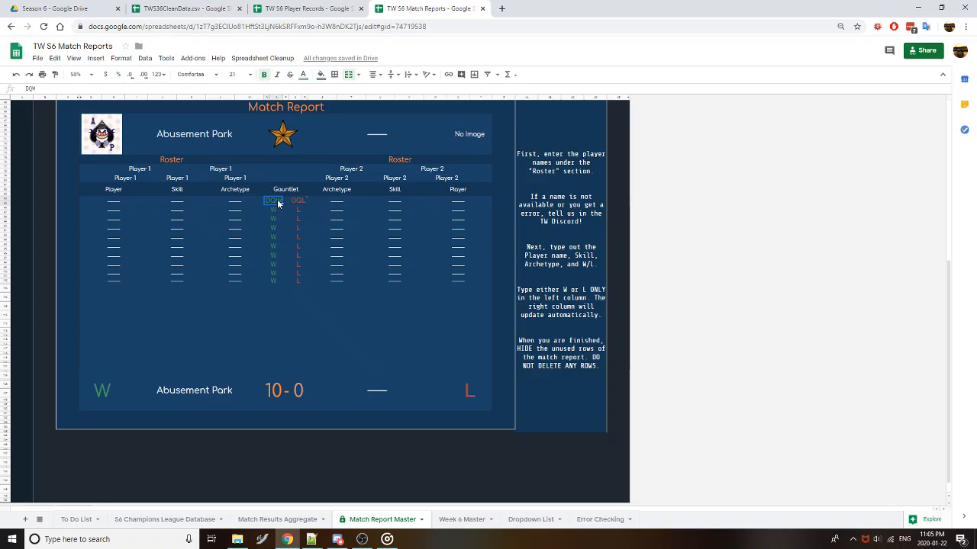
click(277, 203)
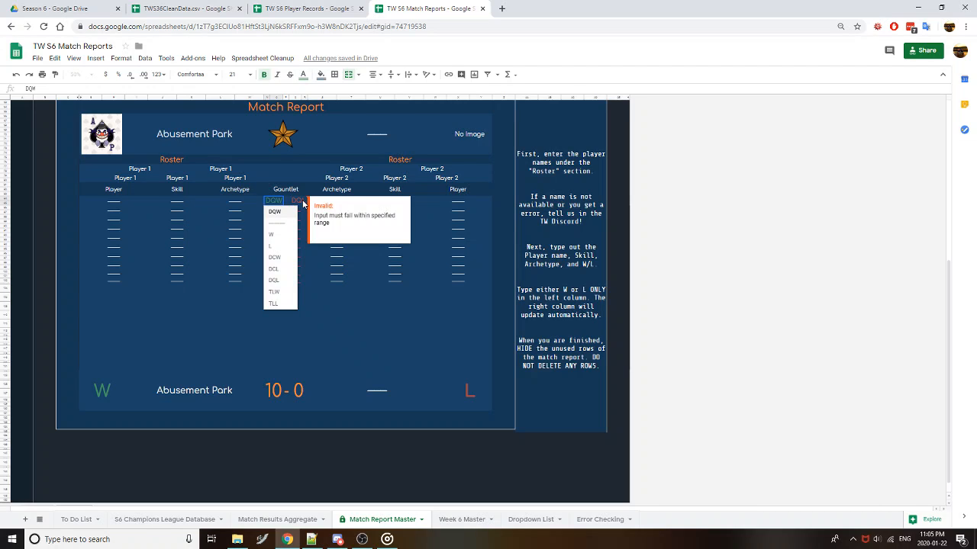
click(279, 202)
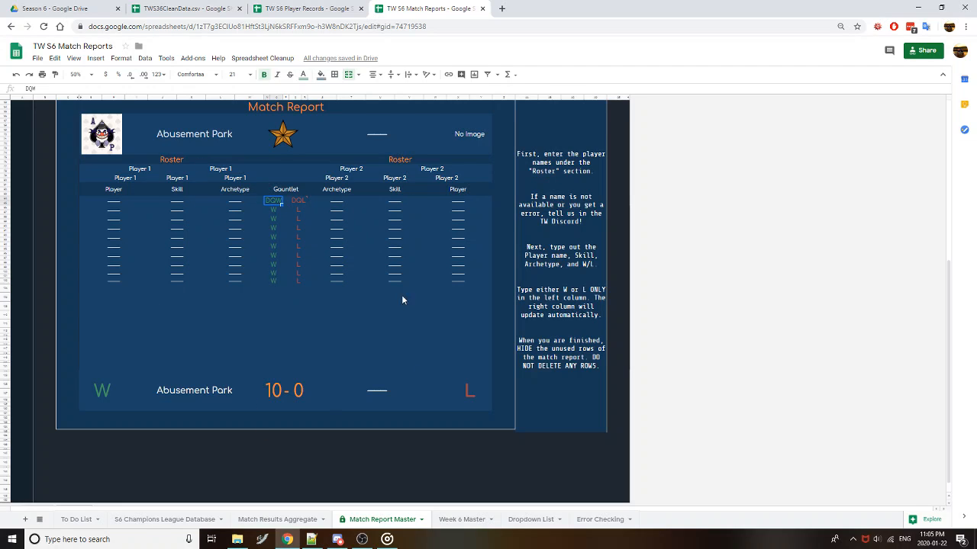
Set Abusement Park's first-row Gauntlet result to W and inspect the formula in the opponent's result cell
click(278, 204)
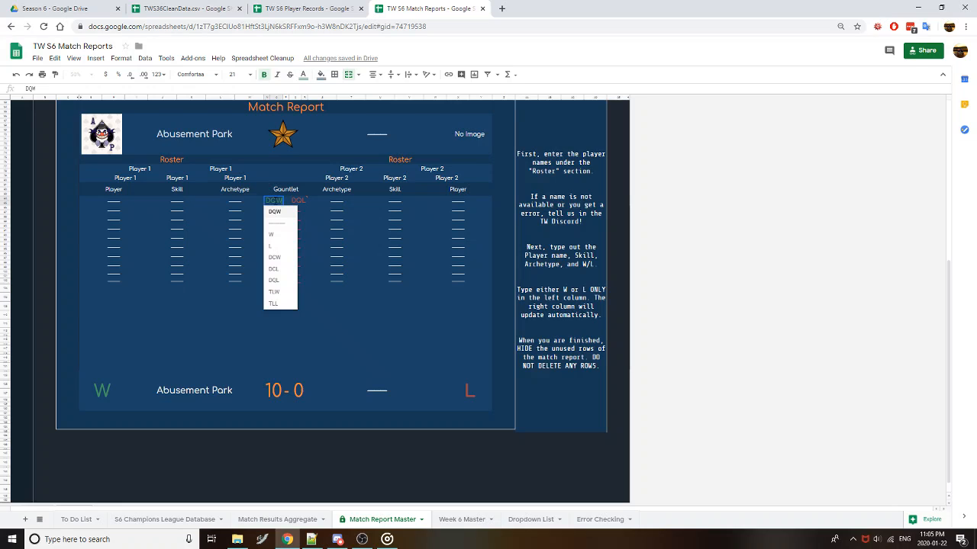
click(274, 238)
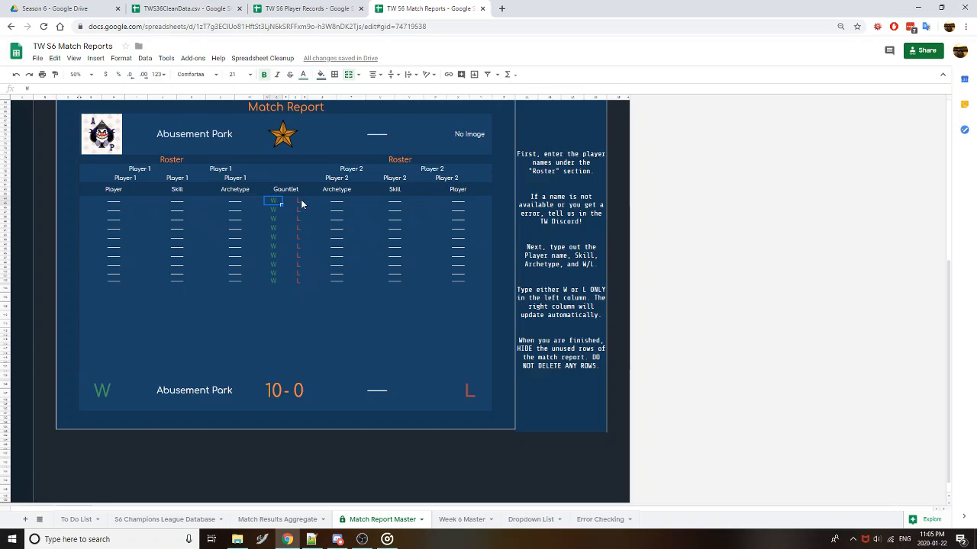
click(297, 201)
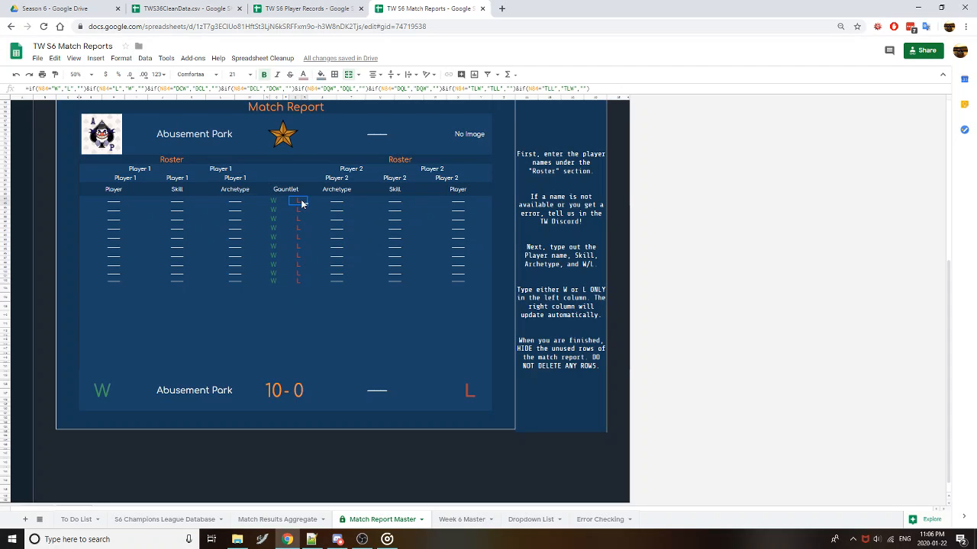
Overwrite the formula in the opponent's first-row Gauntlet result cell with W
key(Delete)
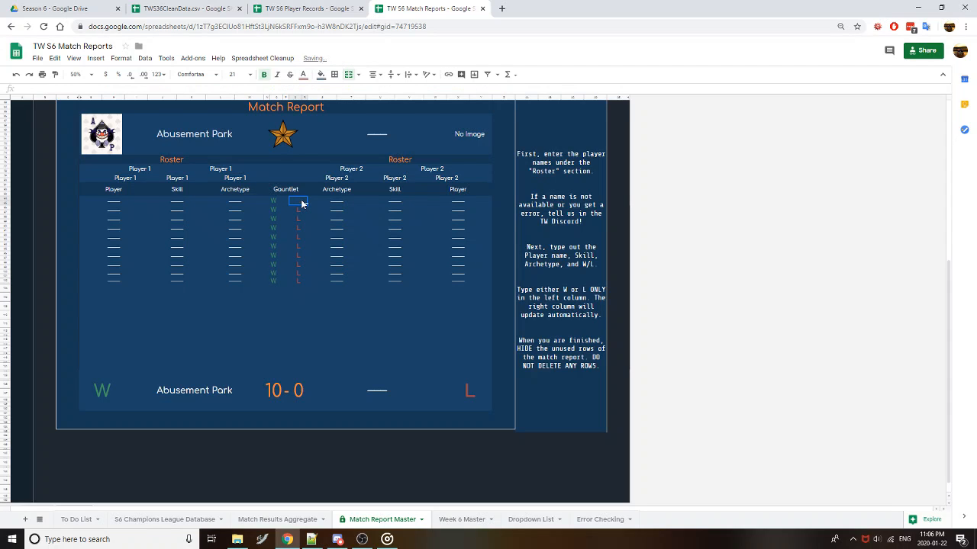
text(W)
key(Return)
key(Left)
key(Left)
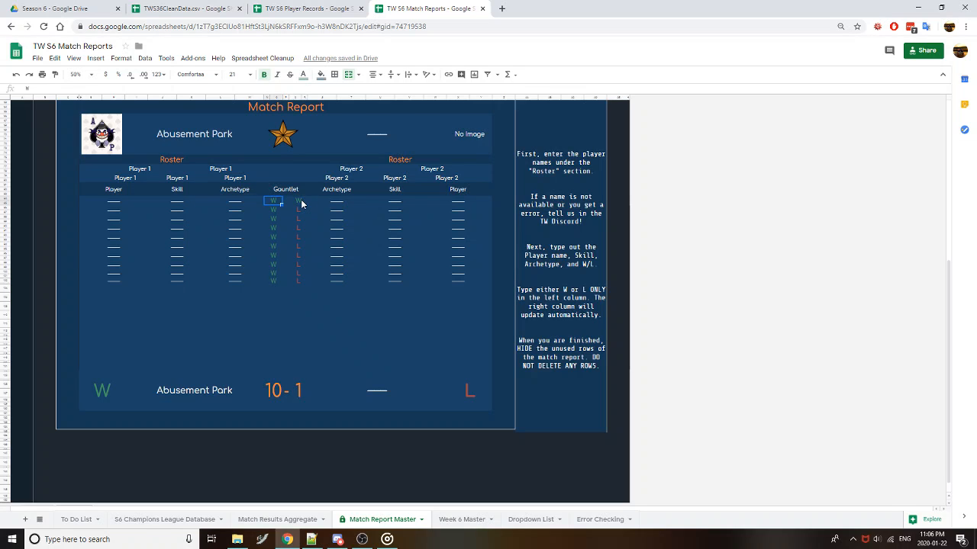
Set Abusement Park's first-row Gauntlet result to L and inspect the opponent's second-row result formula
text(L)
key(Return)
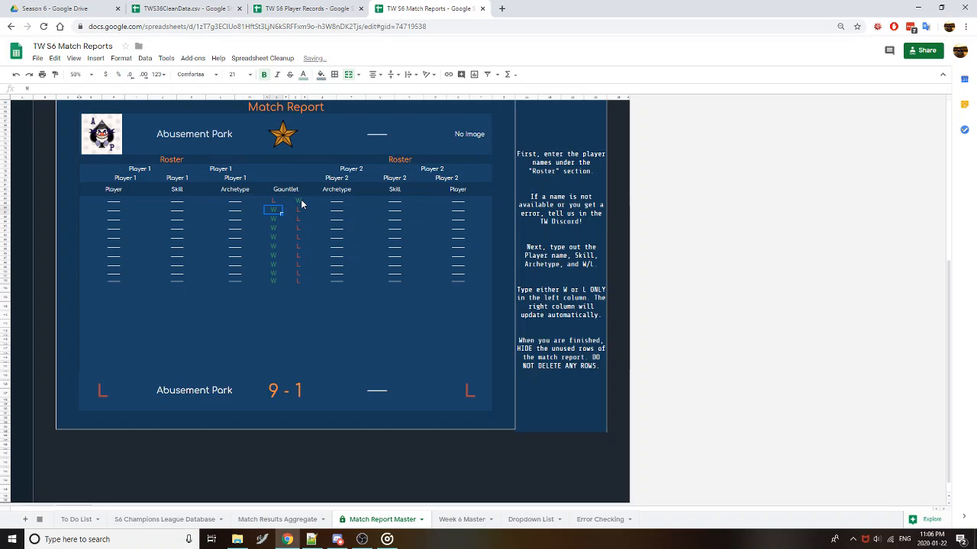
key(Up)
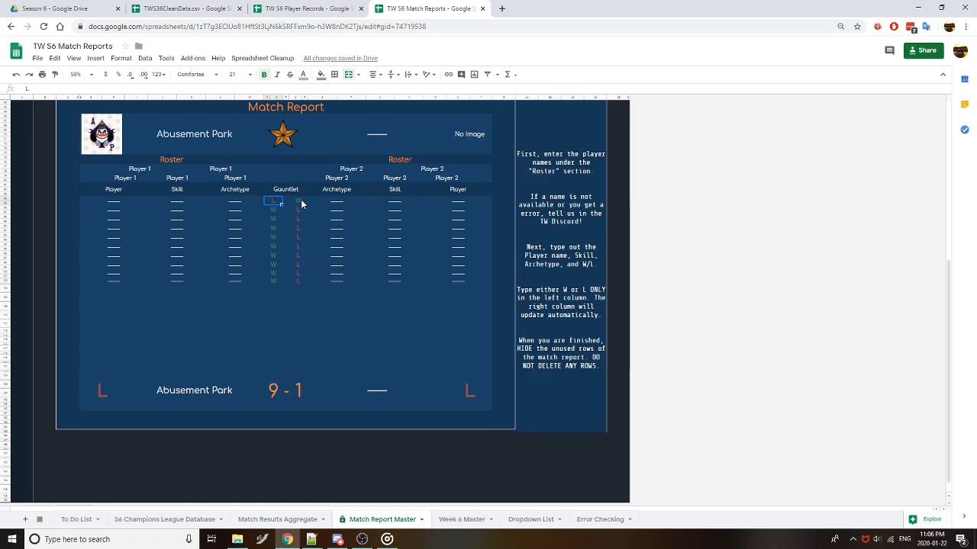
key(Right)
key(Down)
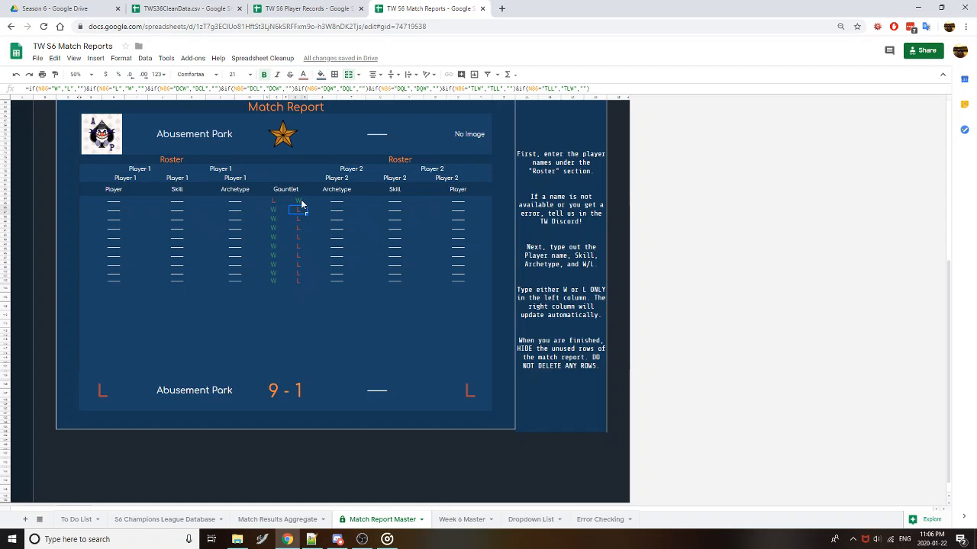
Unhide the Match Report W7G16 sheet and bring its Gauntlet section into view
click(40, 520)
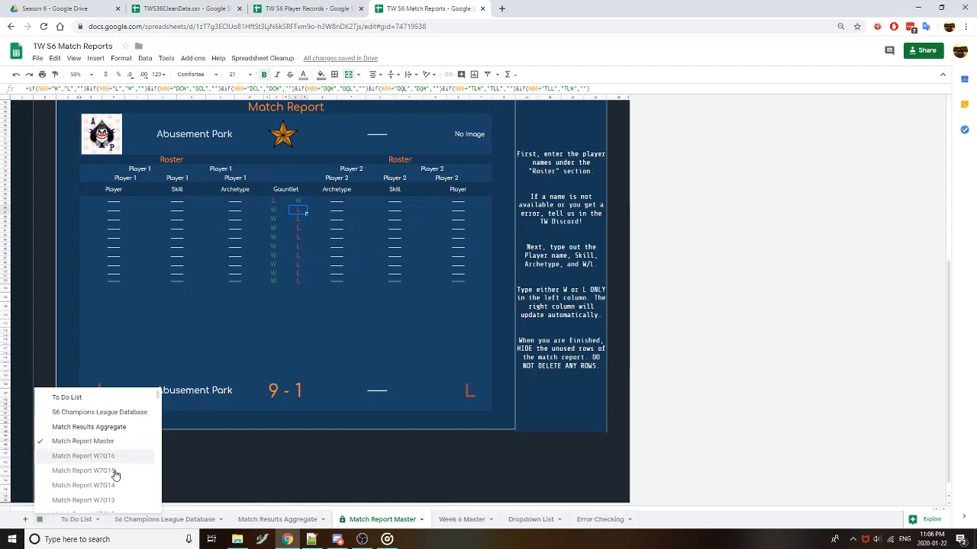
key(Return)
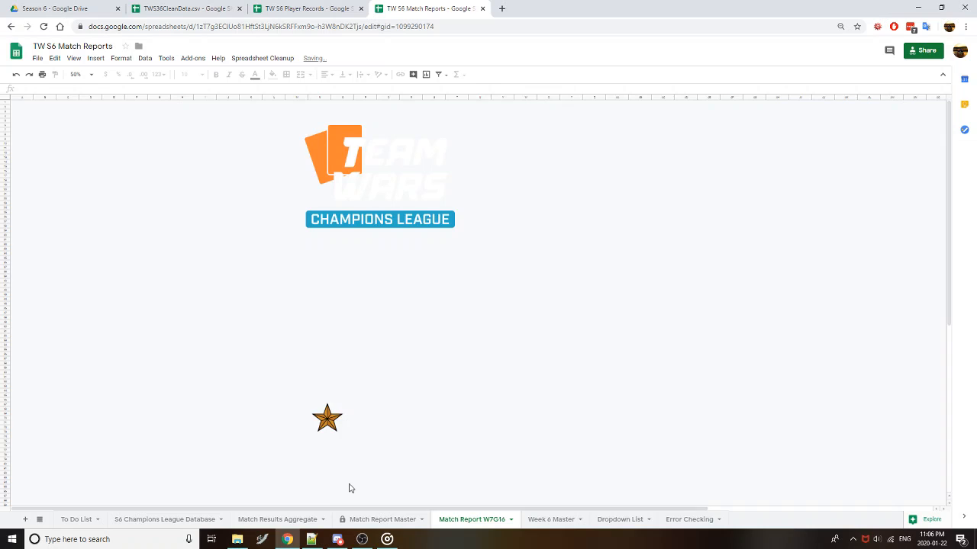
scroll(375, 425, down, 3)
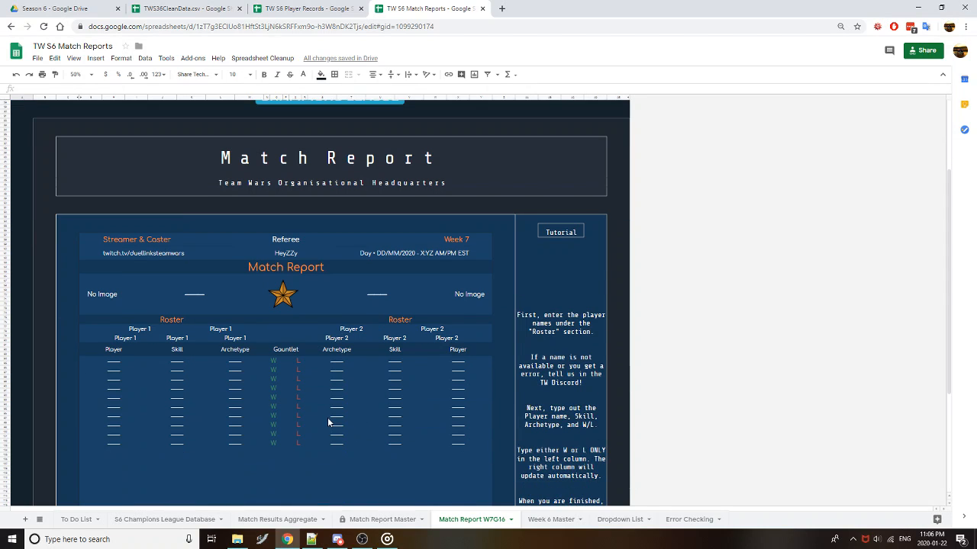
Replace the formula in the opponent's second-row Gauntlet result cell with W on the Match Report W7G16 sheet
double_click(298, 373)
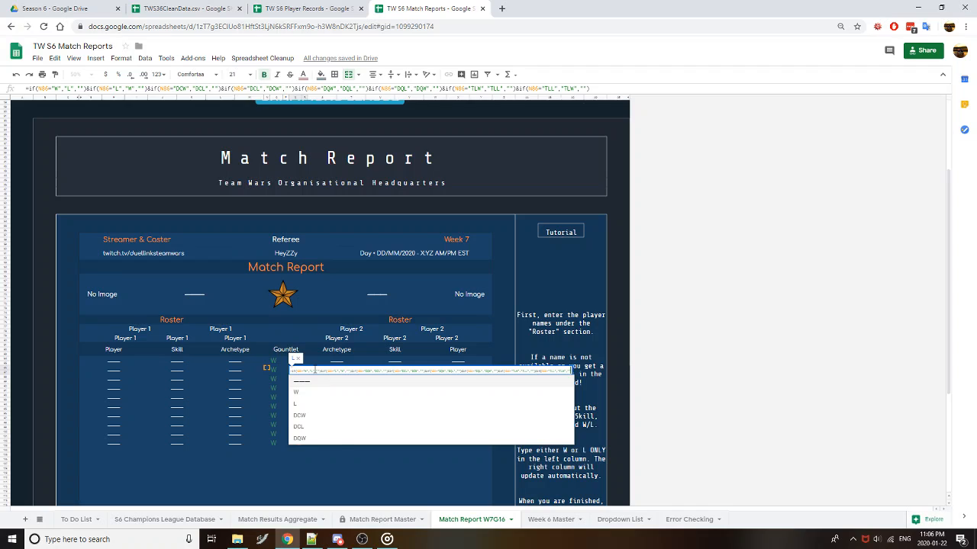
key(BackSpace)
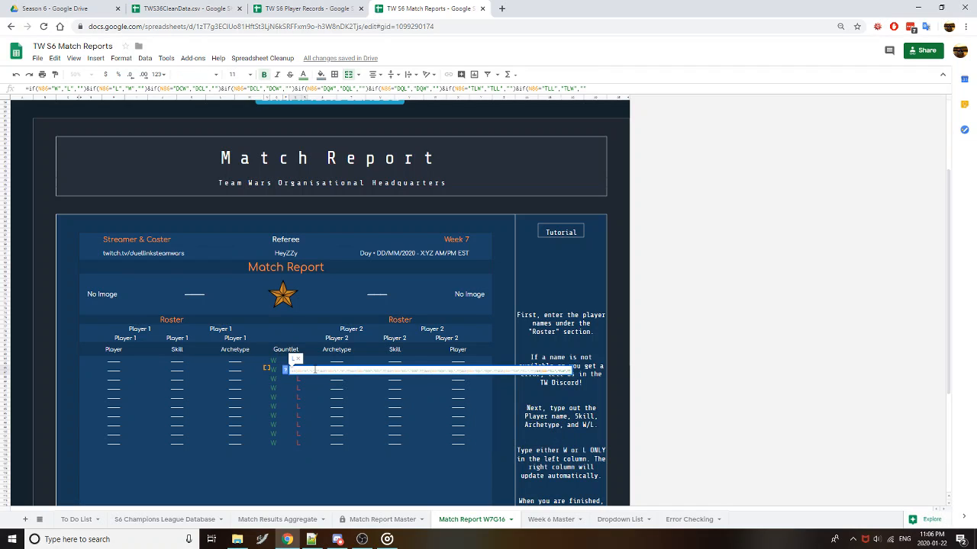
text(w)
key(Tab)
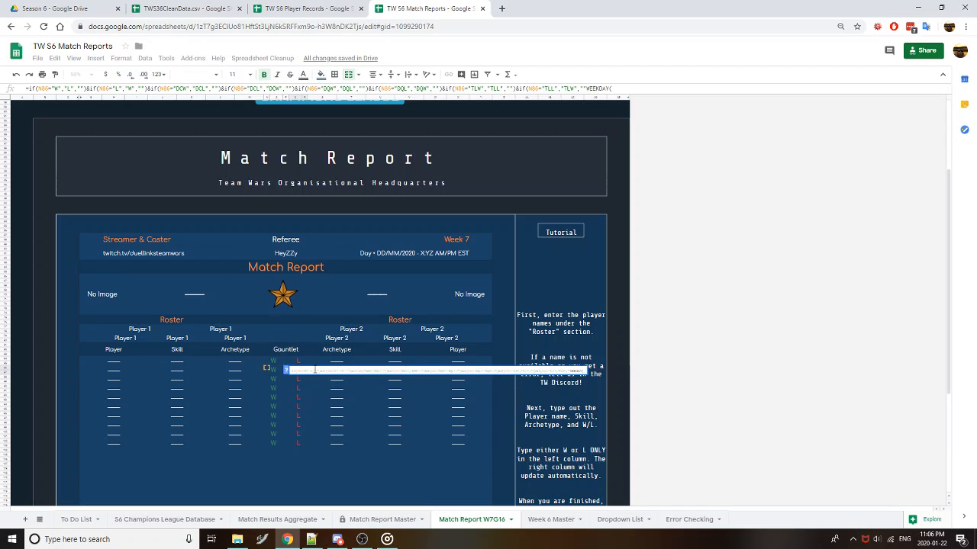
key(ctrl+a)
key(BackSpace)
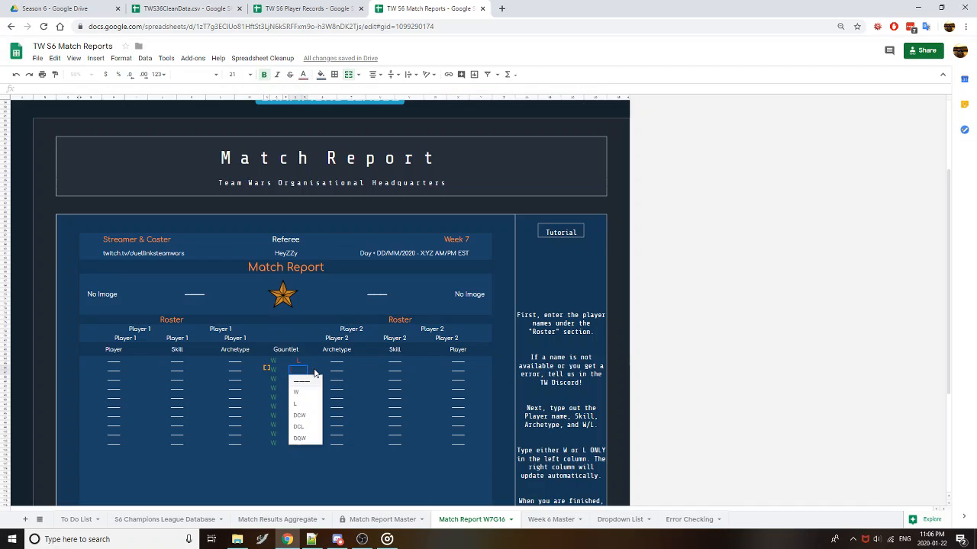
text(W)
key(Return)
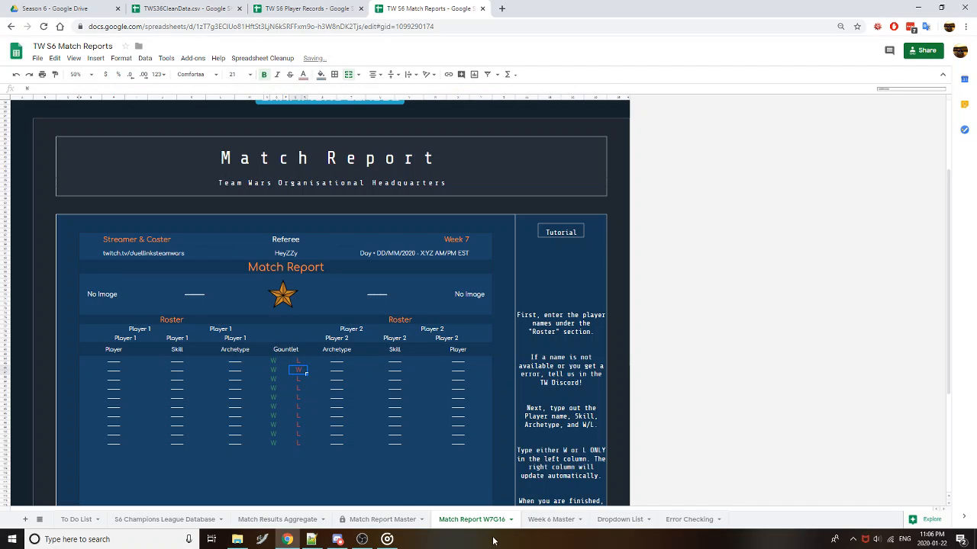
Compare the opponent's Gauntlet result cells and restore the second-row formula by filling it down from the first row
click(304, 390)
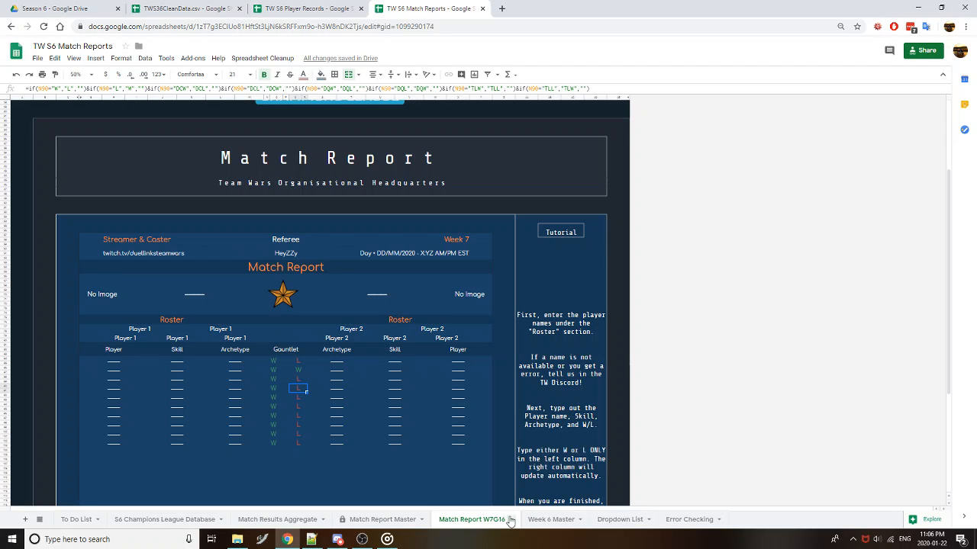
click(303, 372)
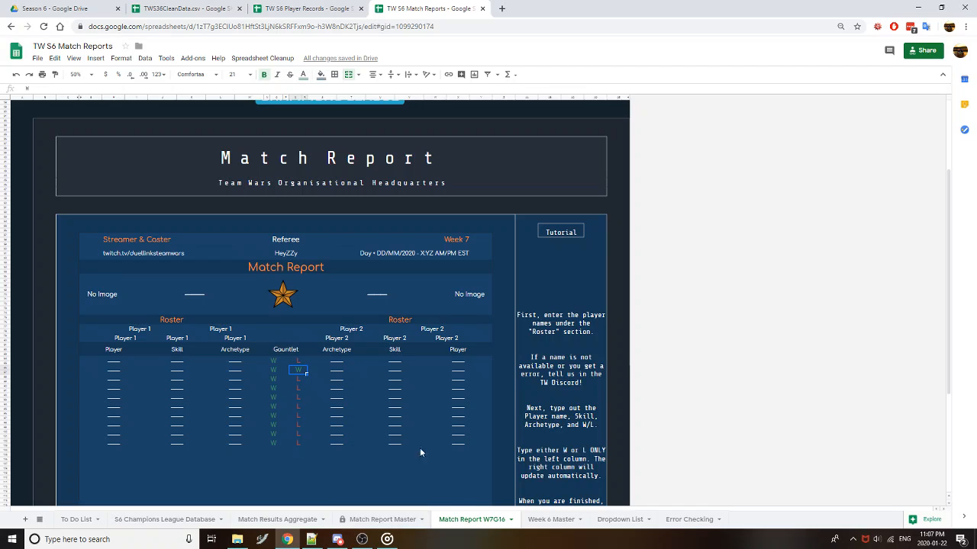
click(302, 363)
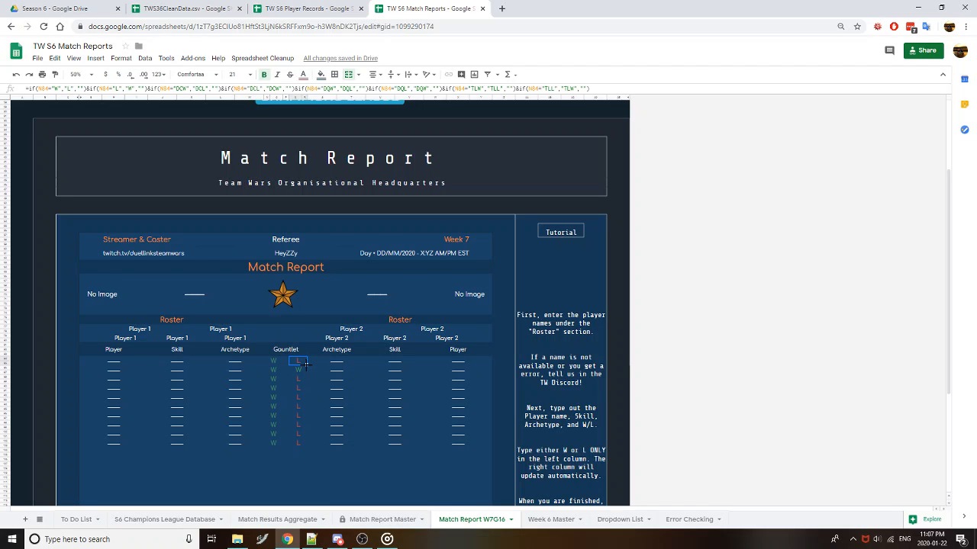
drag(308, 366, 307, 374)
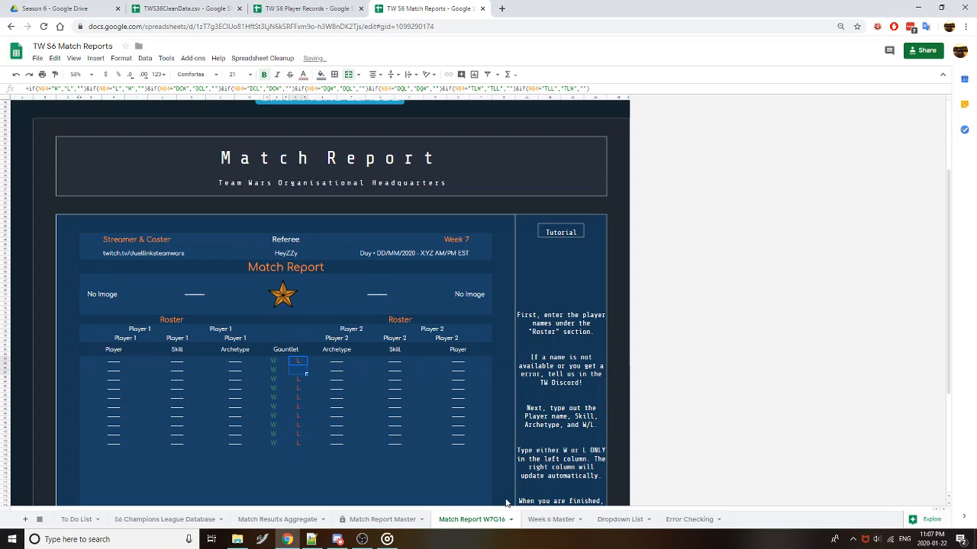
In Match Report Master, restore the opponent's first-row Gauntlet formula from the second row and set Abusement Park's first-row result to W
click(380, 520)
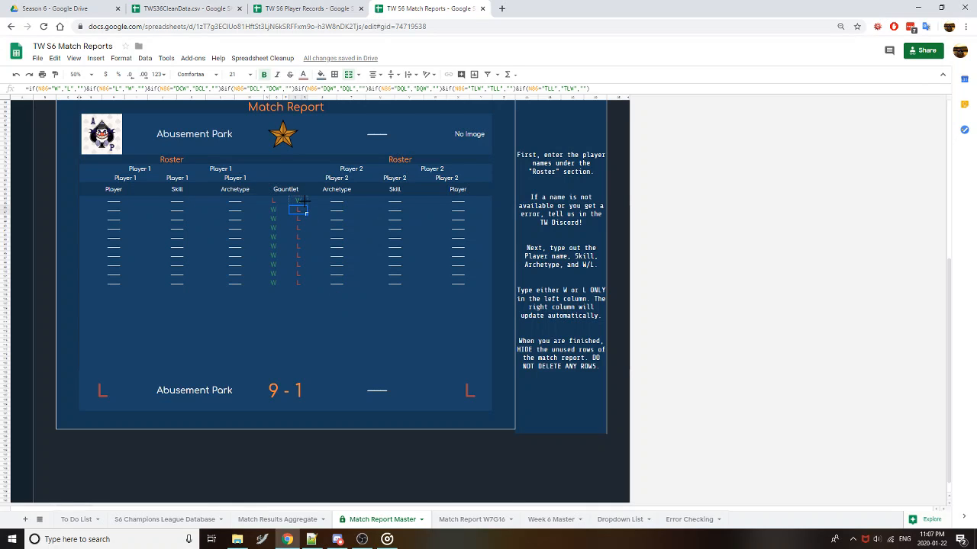
click(281, 202)
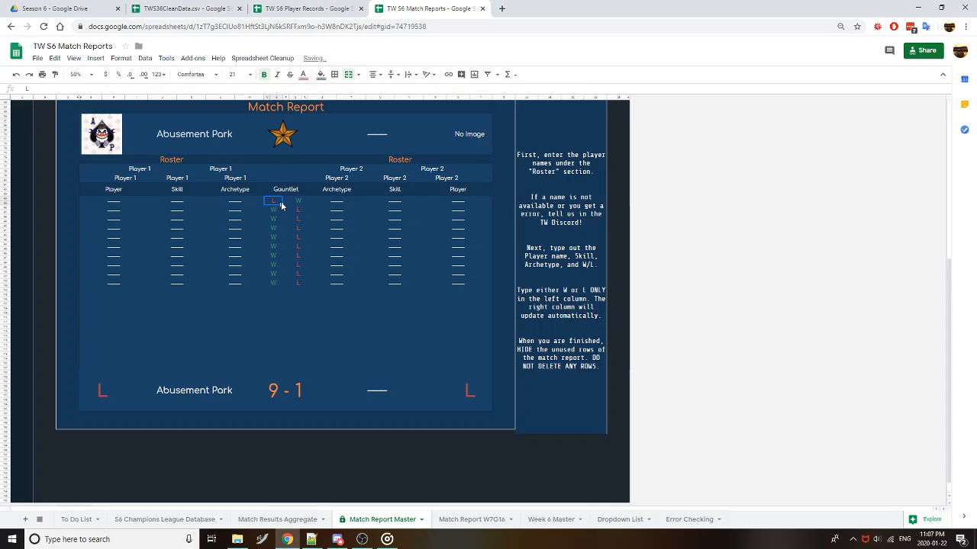
text(W)
click(281, 204)
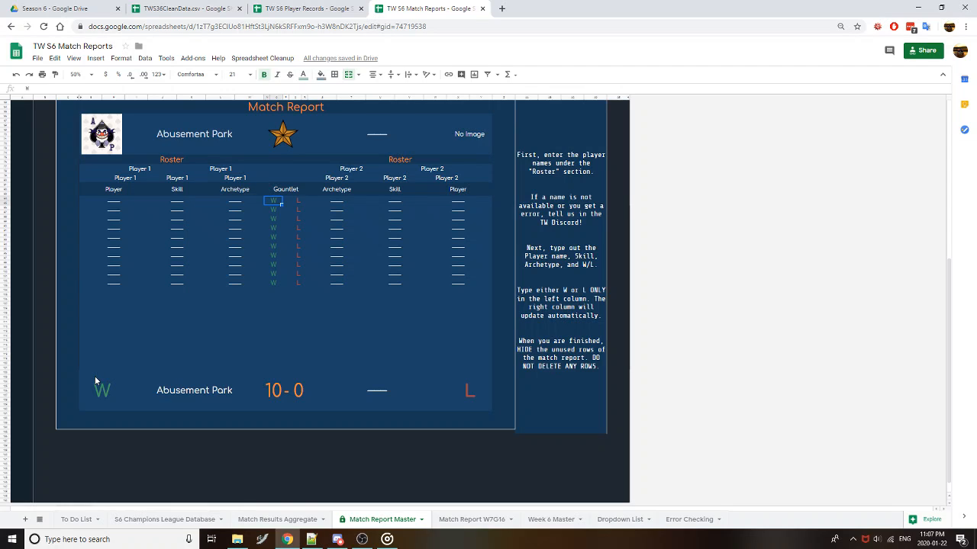
Open the Match Results Aggregate sheet at 100% zoom and inspect the full formula in the highlighted Week 1 cell A2
click(296, 519)
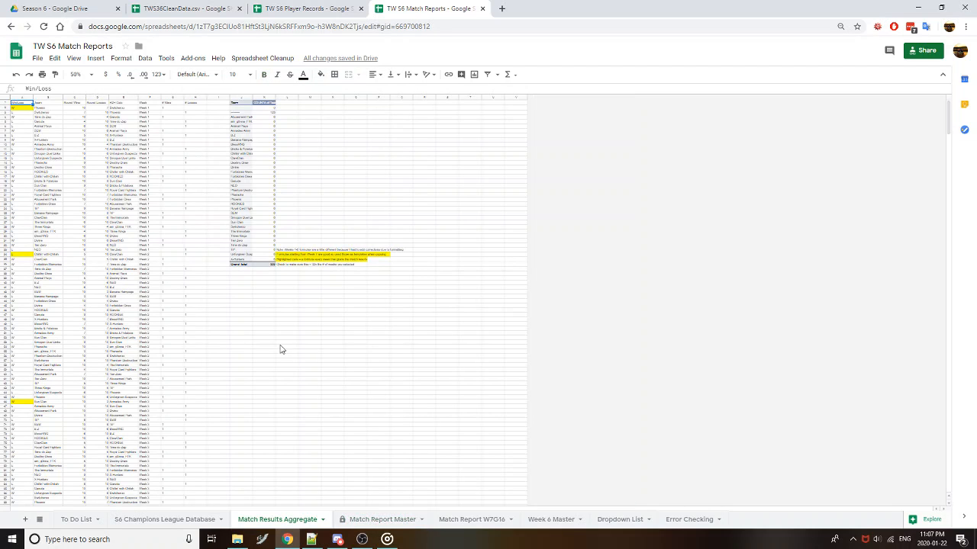
click(79, 74)
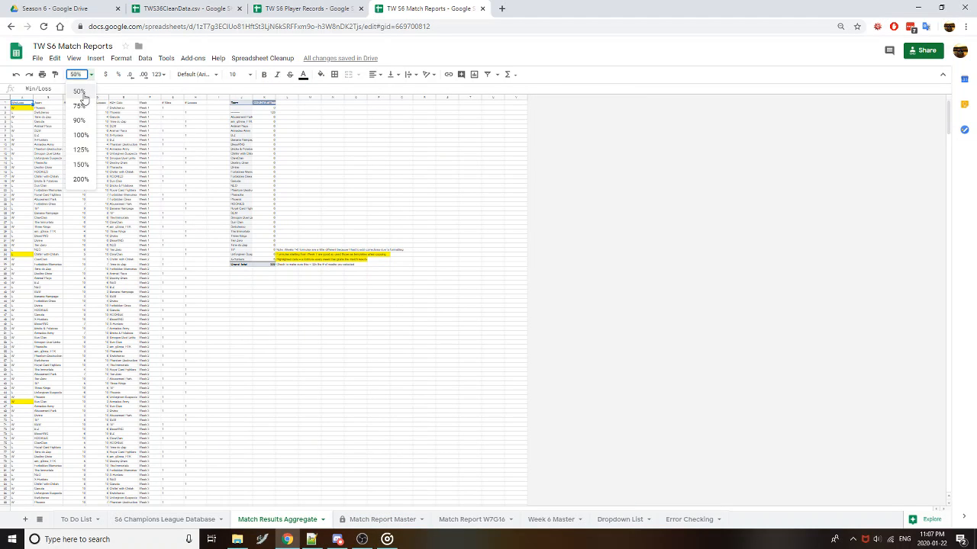
click(84, 94)
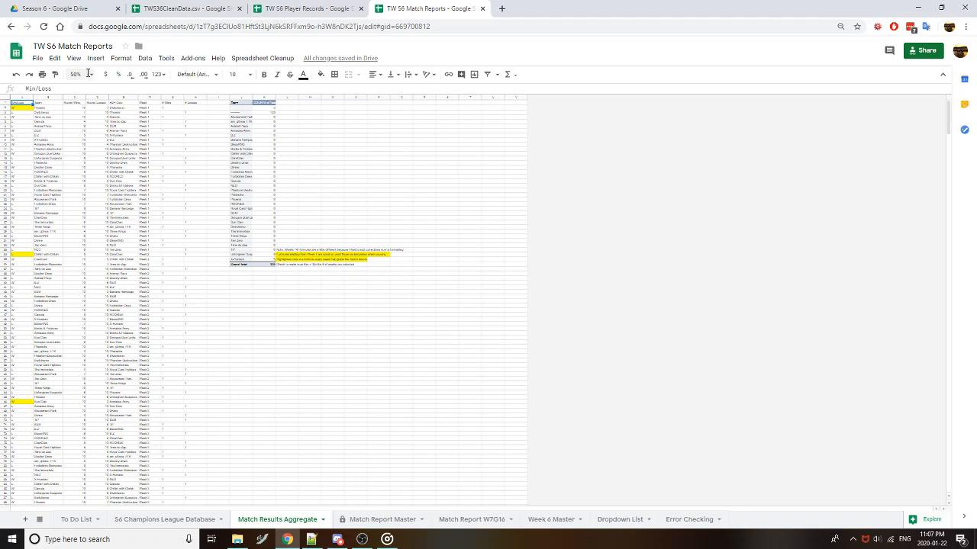
click(79, 74)
click(81, 136)
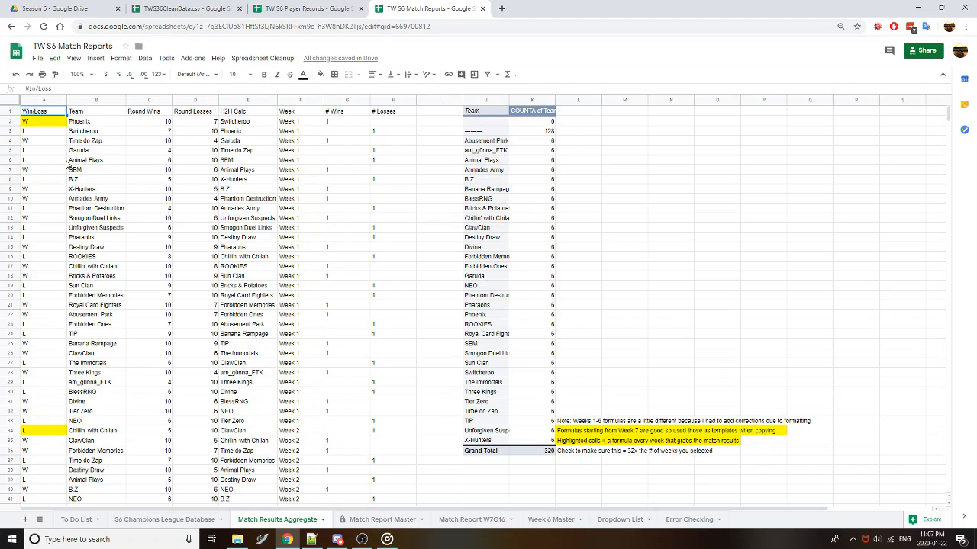
click(52, 126)
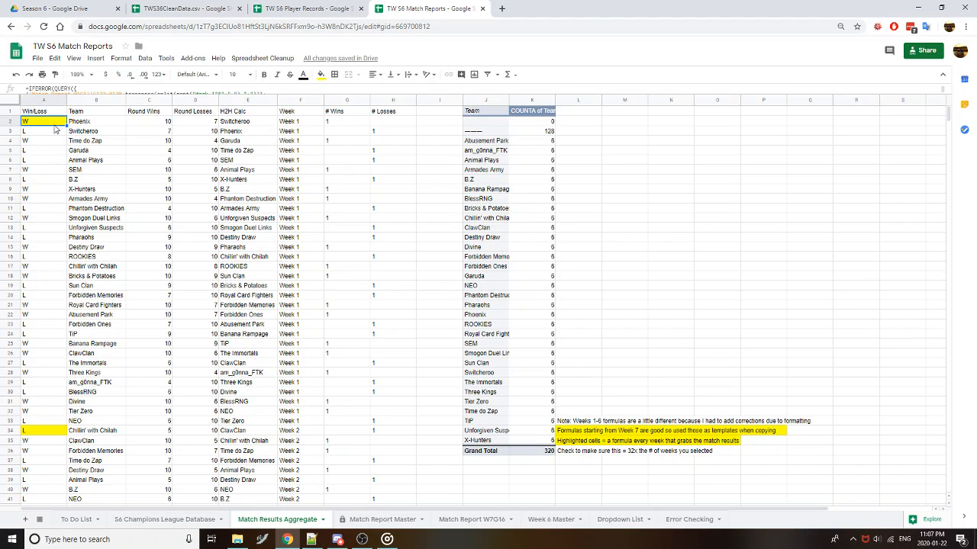
click(286, 90)
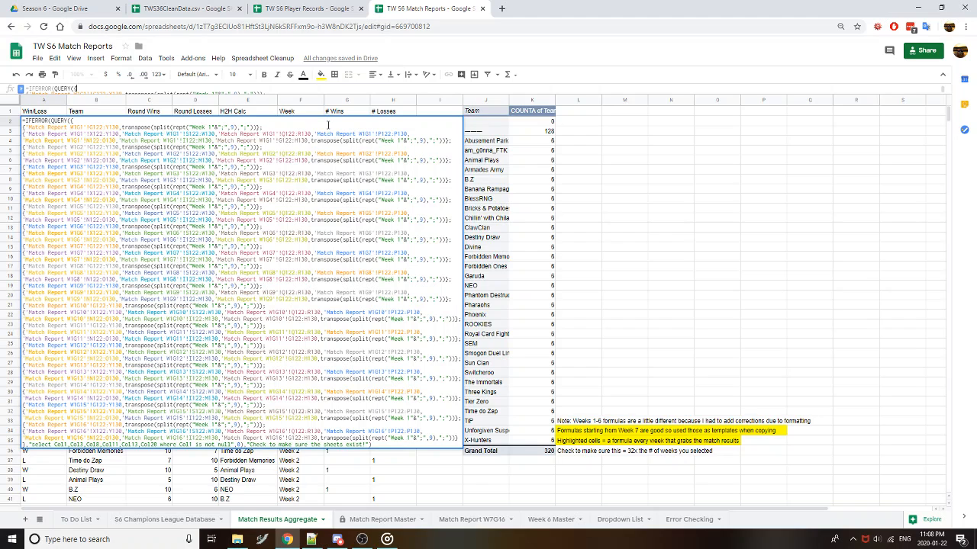
key(Escape)
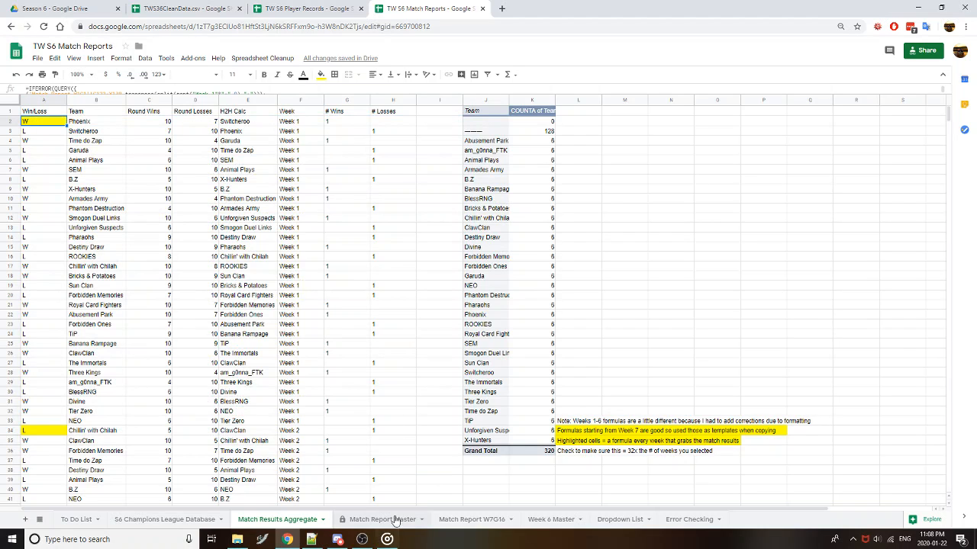
Return to Match Report Master at 50% zoom and select the final score row across both teams to examine it
click(384, 519)
scroll(507, 328, down, 5)
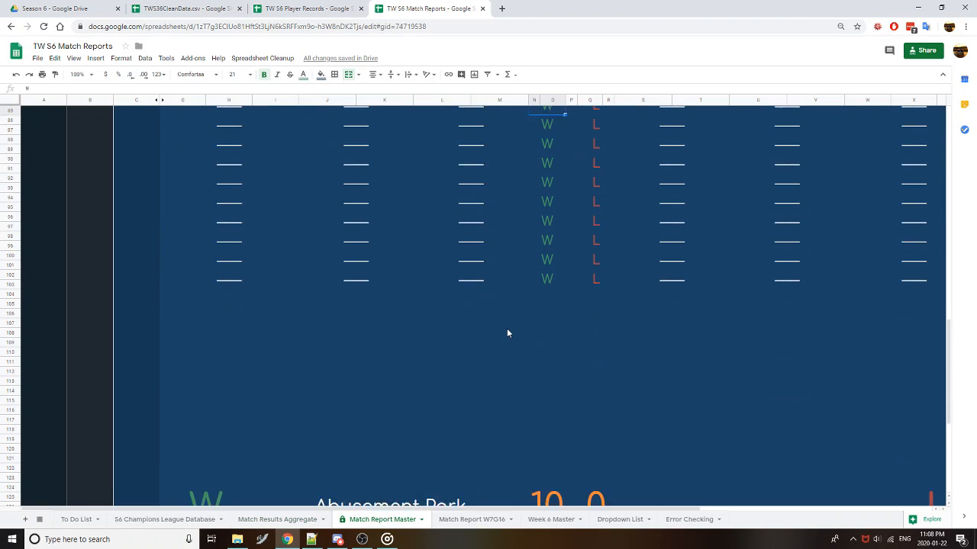
scroll(473, 330, up, 1)
click(77, 74)
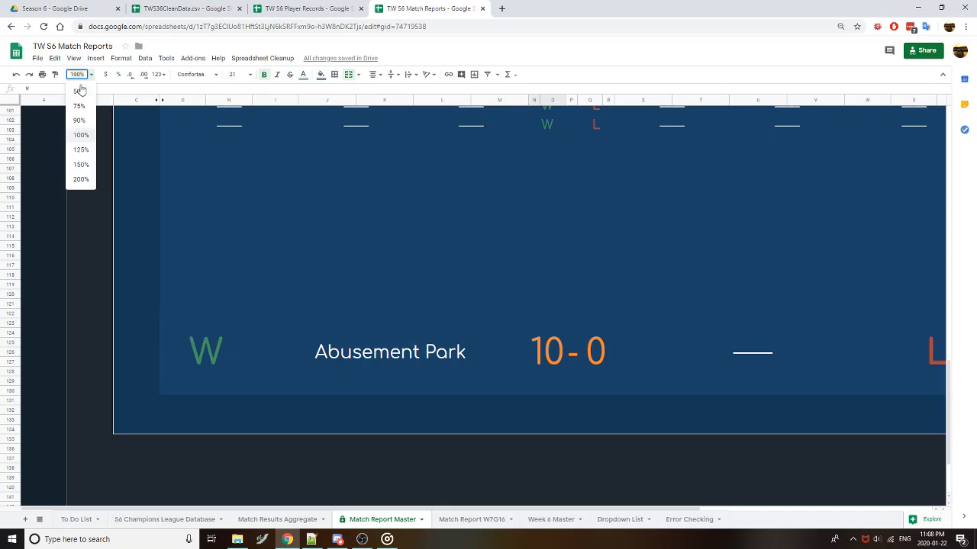
click(78, 95)
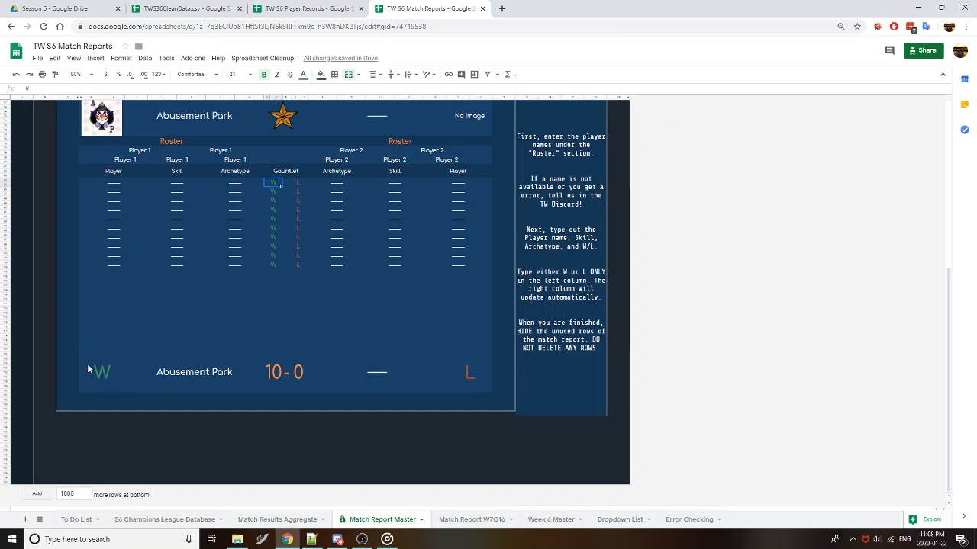
drag(90, 374, 490, 374)
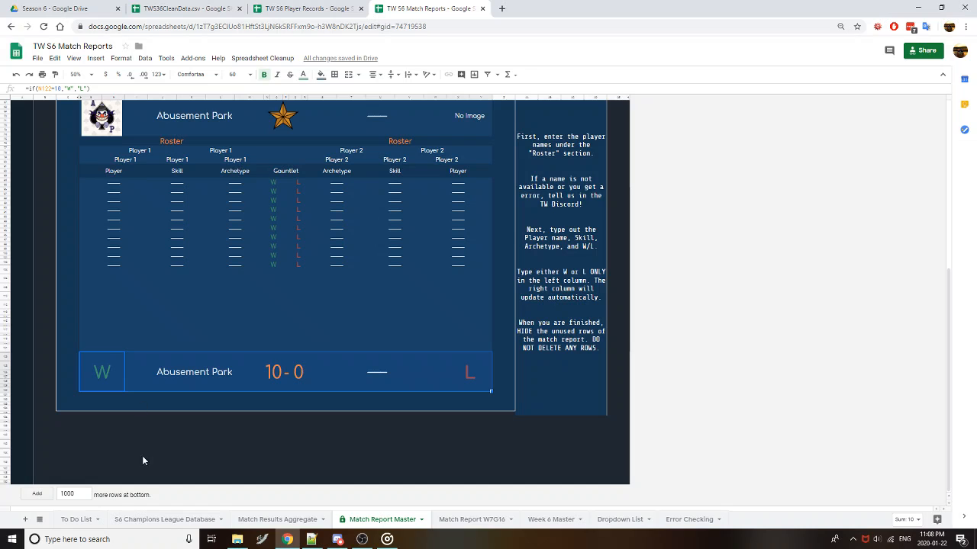
Go back to Match Results Aggregate at 100% zoom and examine the Week entry in the first result row
click(291, 519)
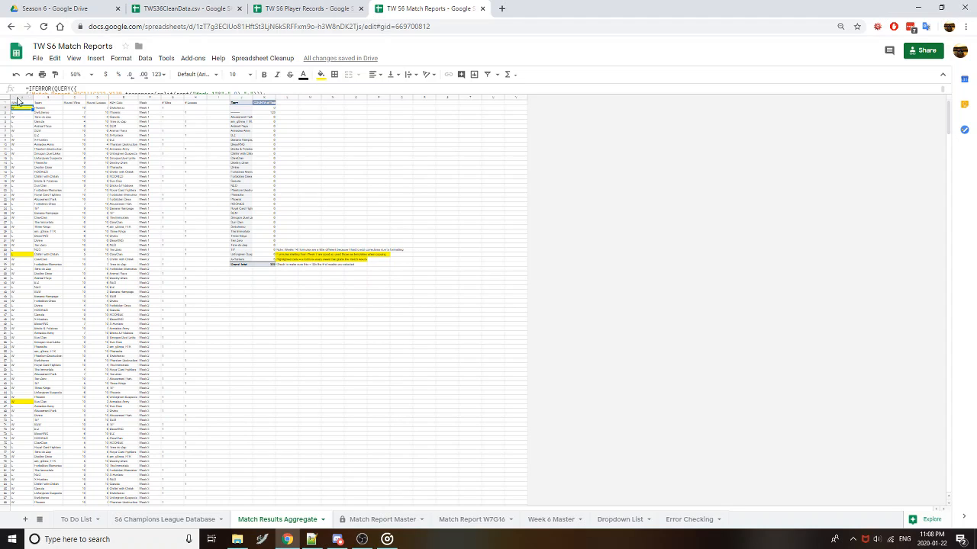
click(86, 74)
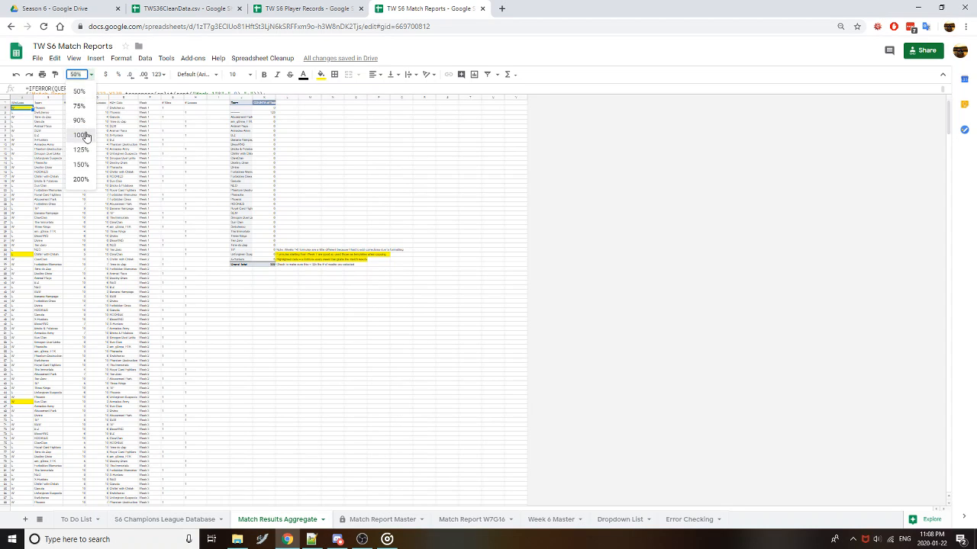
click(86, 135)
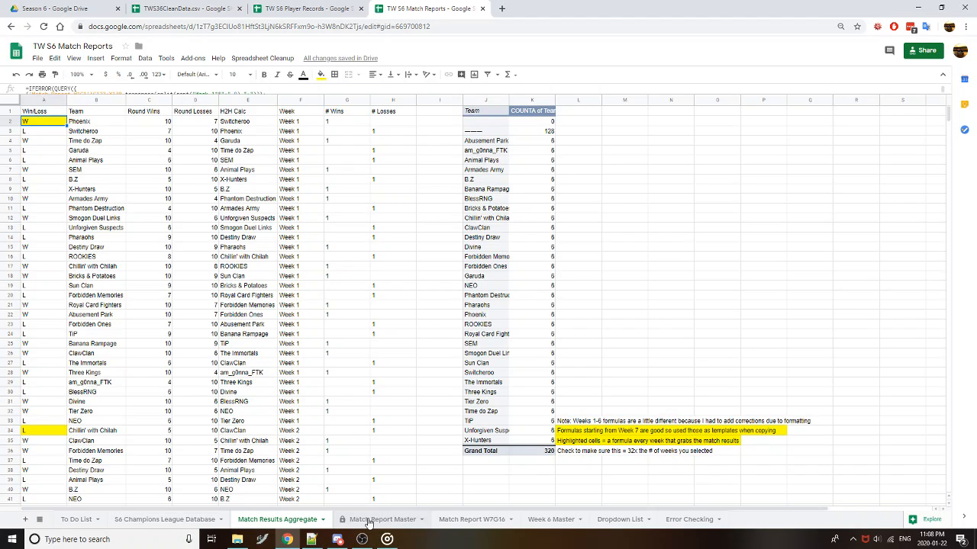
click(308, 124)
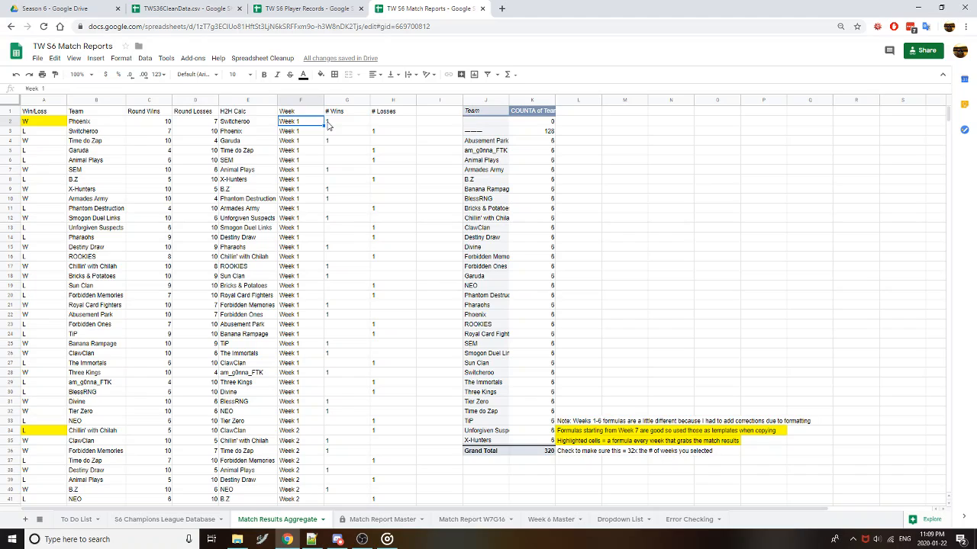
Inspect the first-row # Wins formula, the second-row # Losses formula, and the Win/Loss column's highlighted Week 1 cell
click(346, 123)
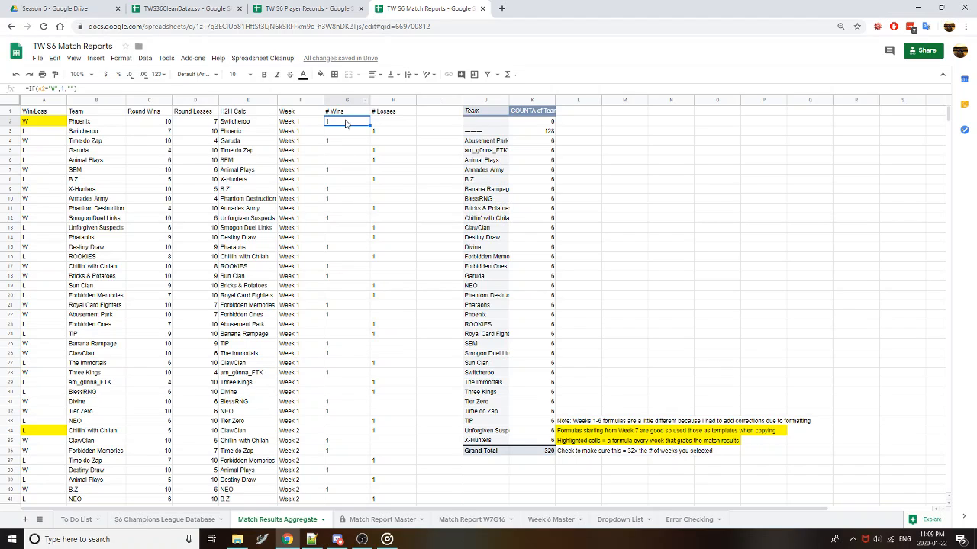
click(386, 131)
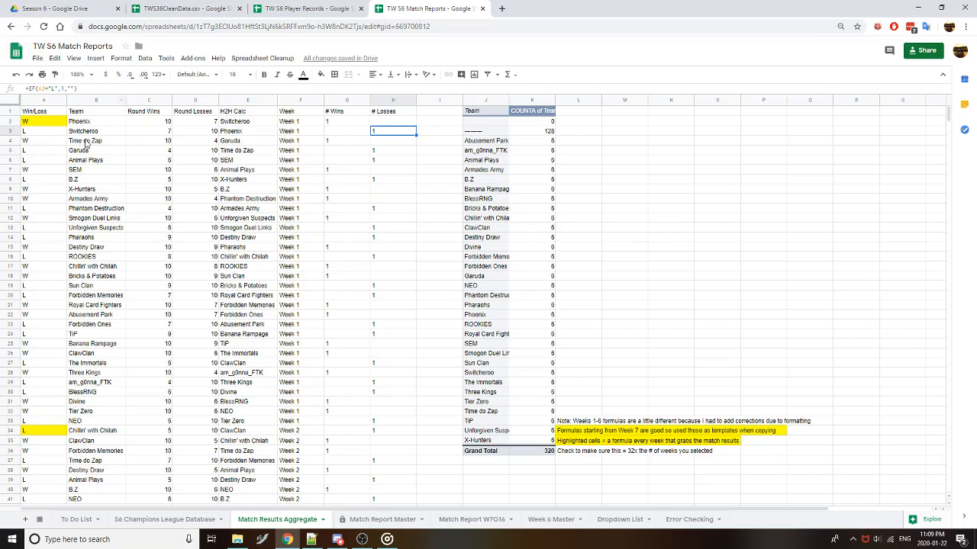
click(59, 111)
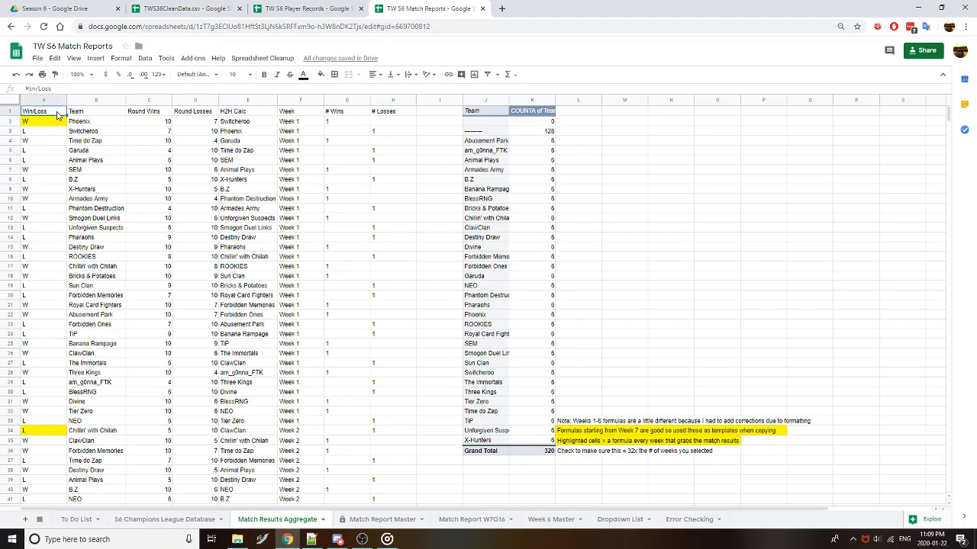
click(60, 124)
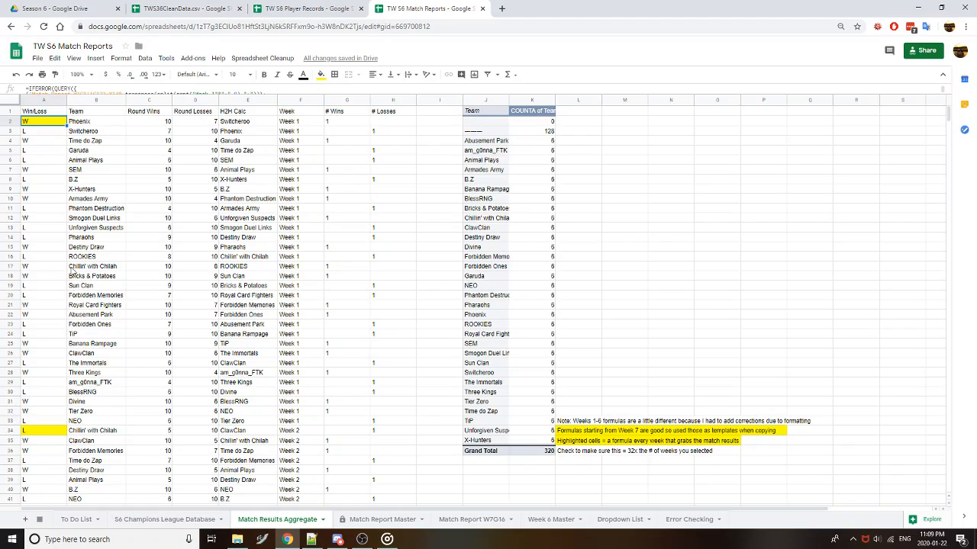
Find the highlighted first Week 7 cell, A194, and inspect its full formula without changing it
scroll(77, 154, down, 11)
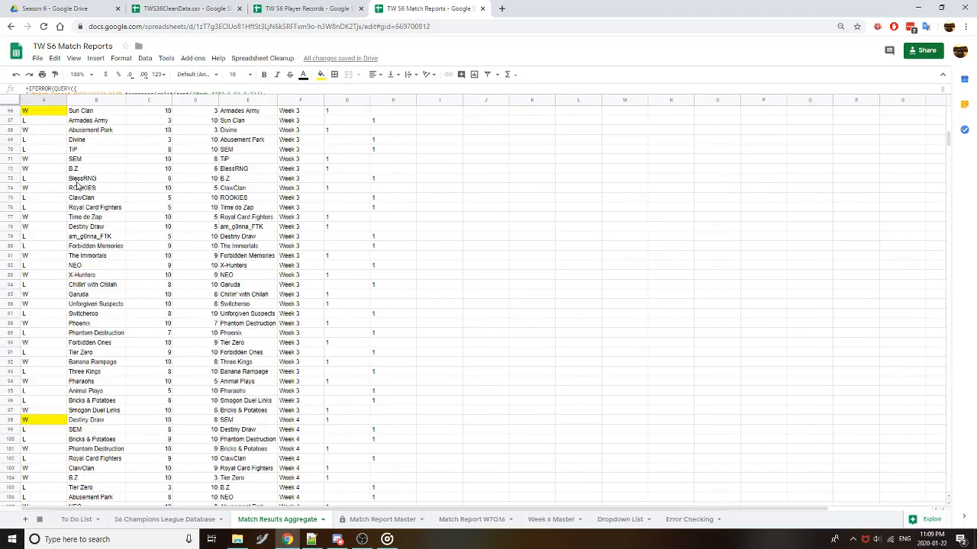
scroll(85, 231, down, 20)
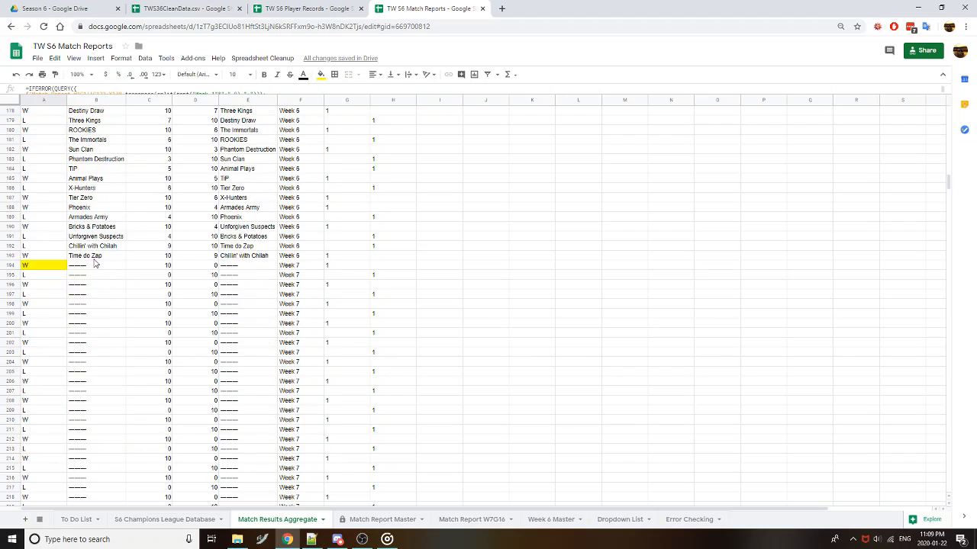
scroll(219, 205, up, 2)
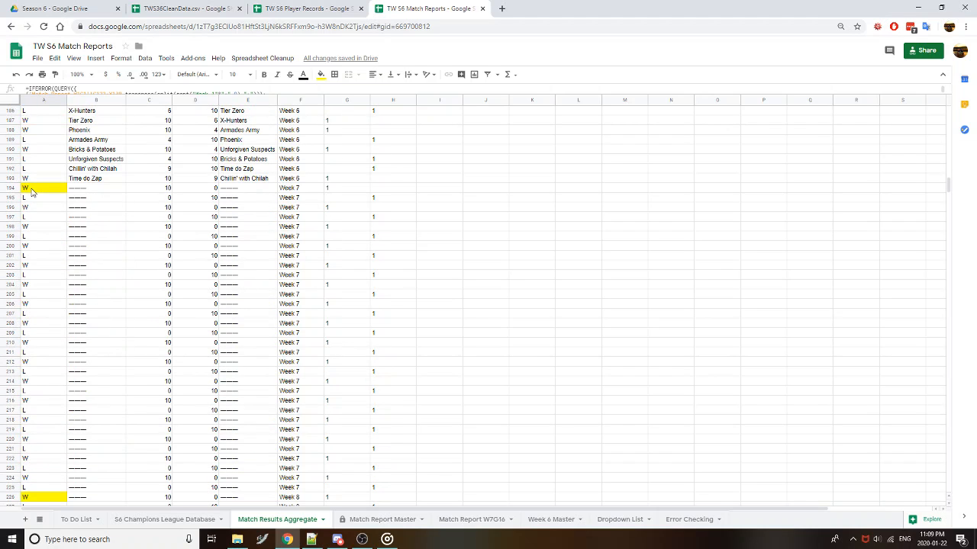
click(42, 191)
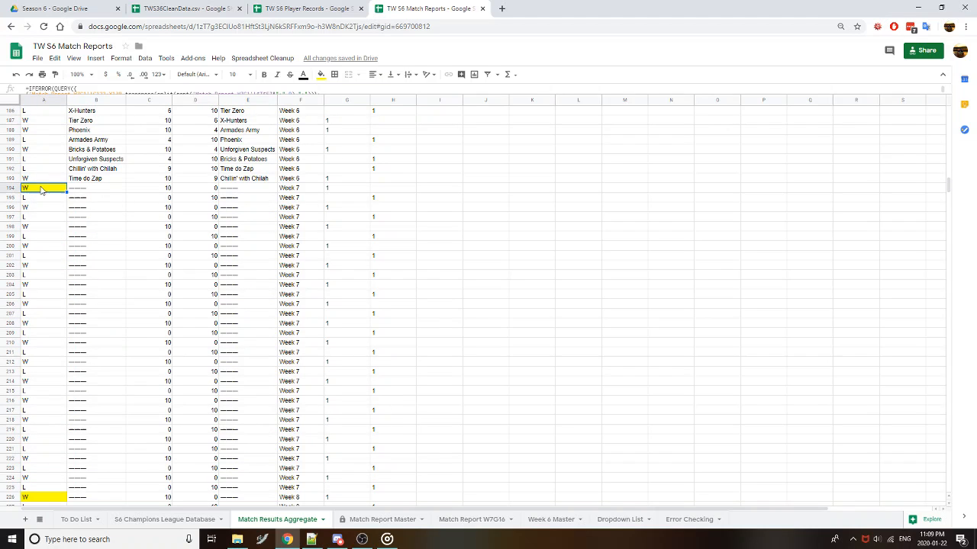
click(248, 87)
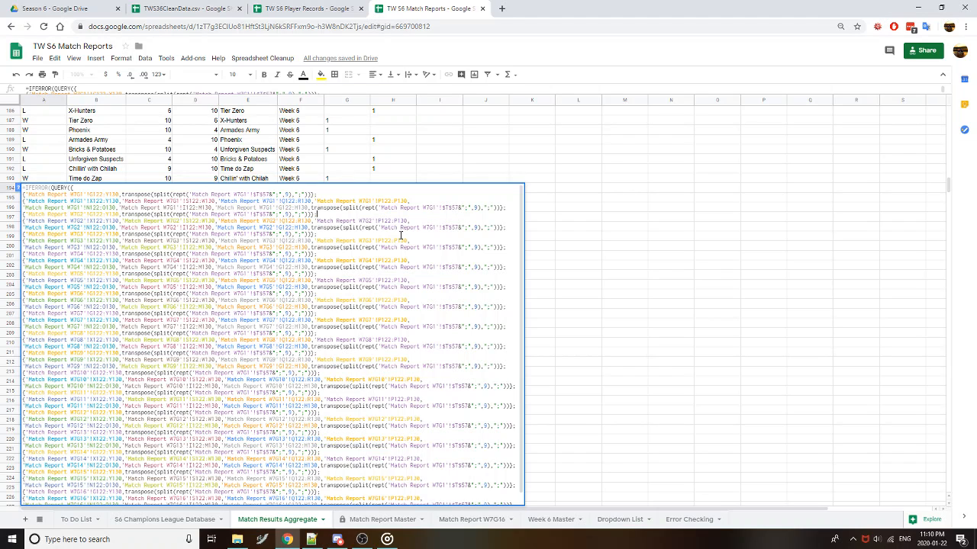
key(Escape)
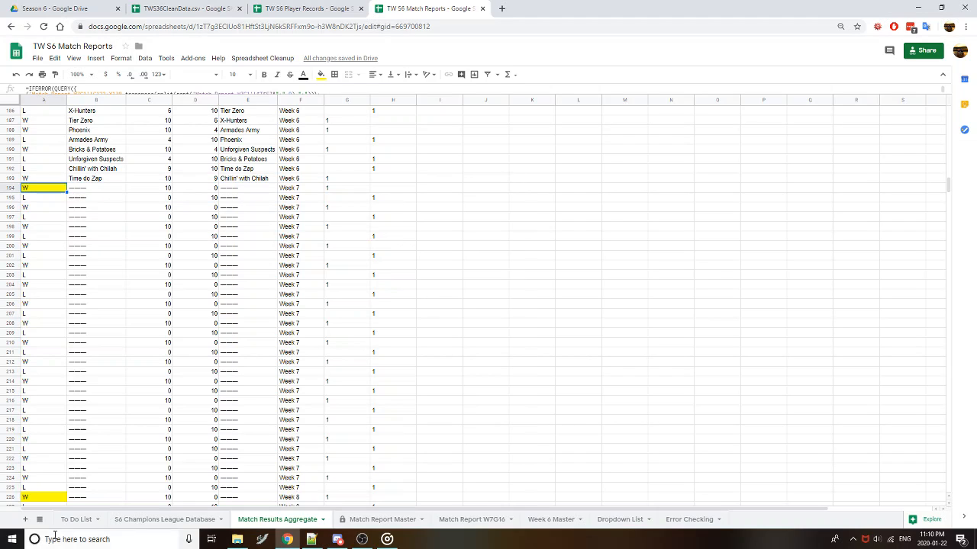
Go to the Match Report W7G16 sheet and hide it
click(39, 519)
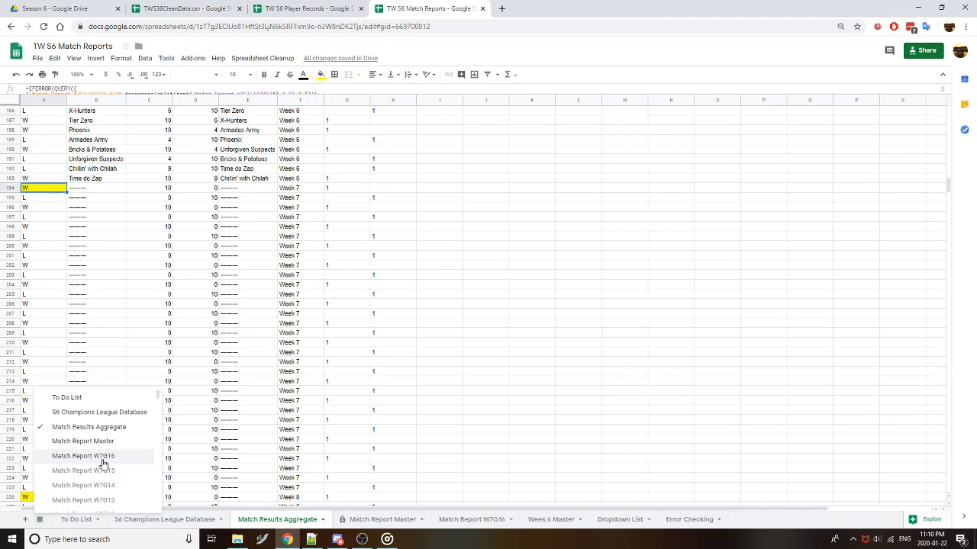
click(104, 461)
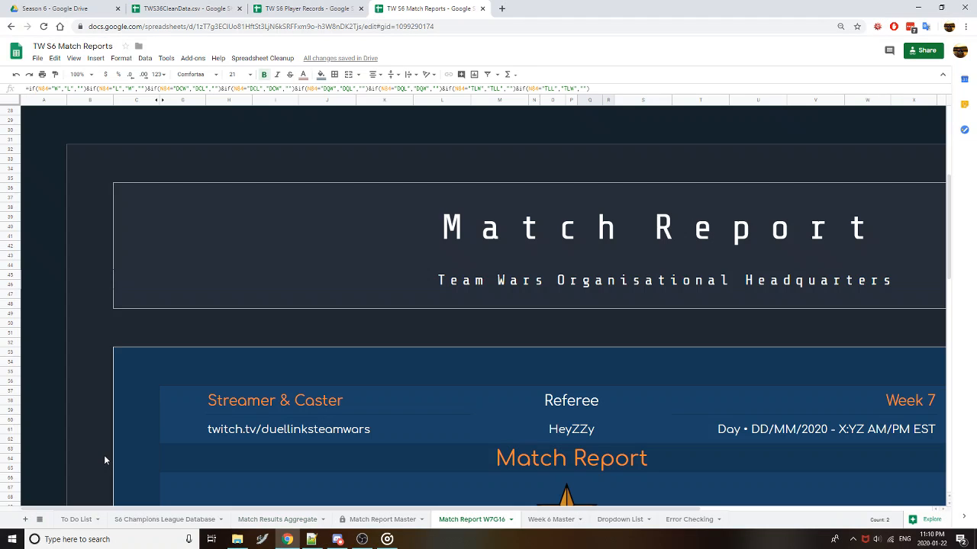
right_click(495, 520)
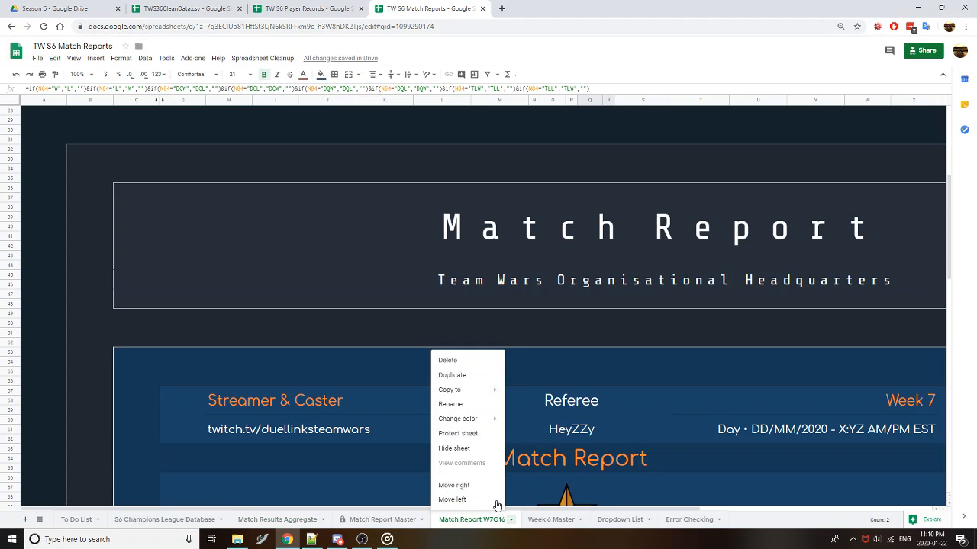
click(481, 450)
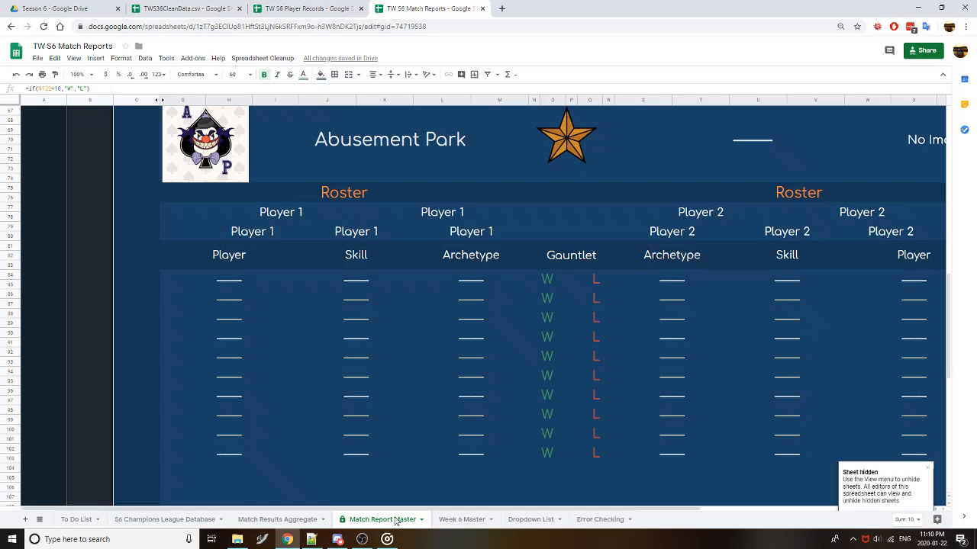
Browse the list of all sheets to examine the hidden Week 7 and Week 6 match reports
click(38, 521)
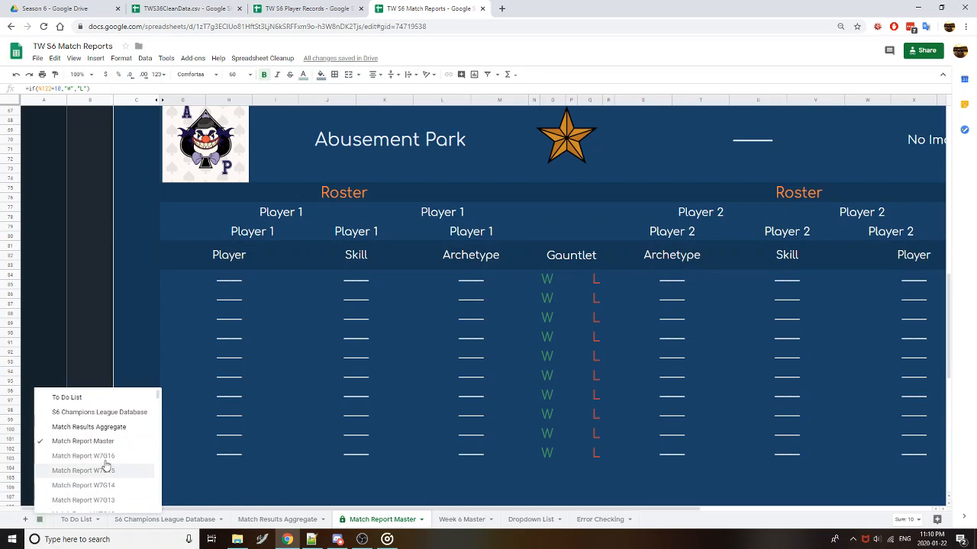
scroll(107, 471, down, 5)
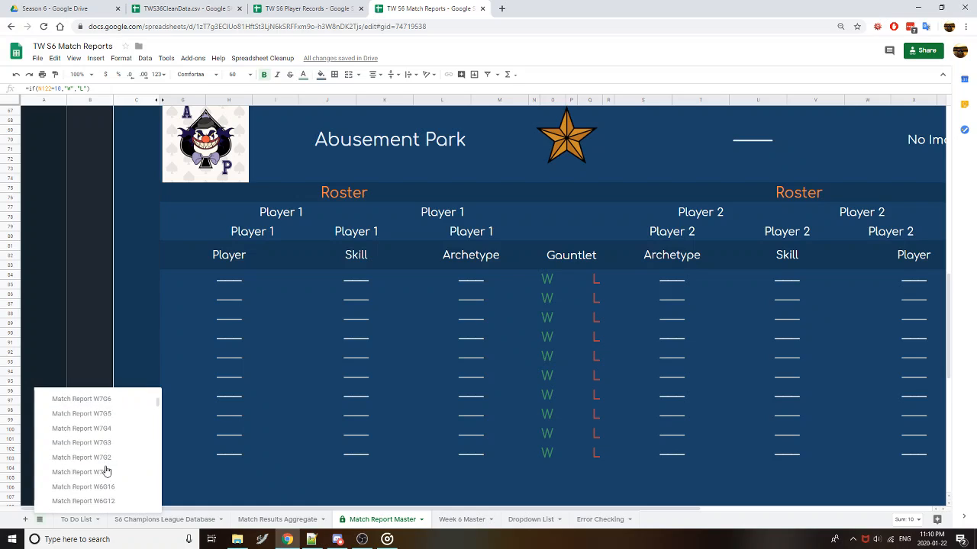
scroll(107, 471, up, 5)
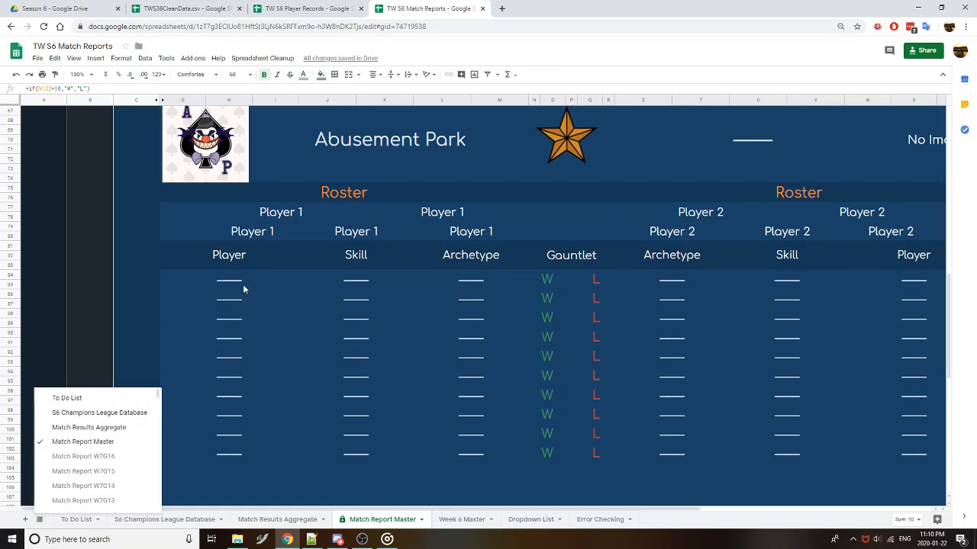
click(79, 74)
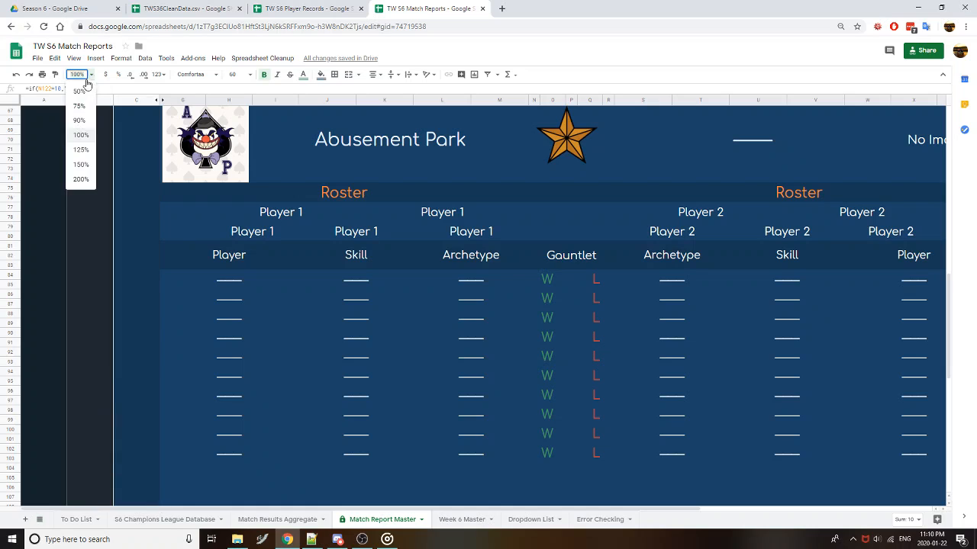
click(88, 137)
click(79, 74)
click(88, 89)
scroll(263, 273, up, 4)
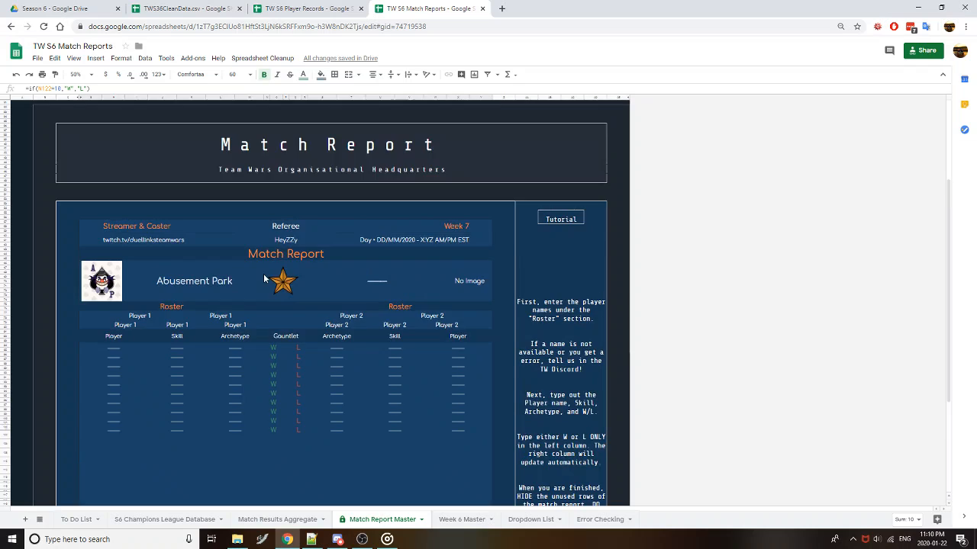
scroll(263, 273, down, 2)
click(397, 181)
double_click(396, 177)
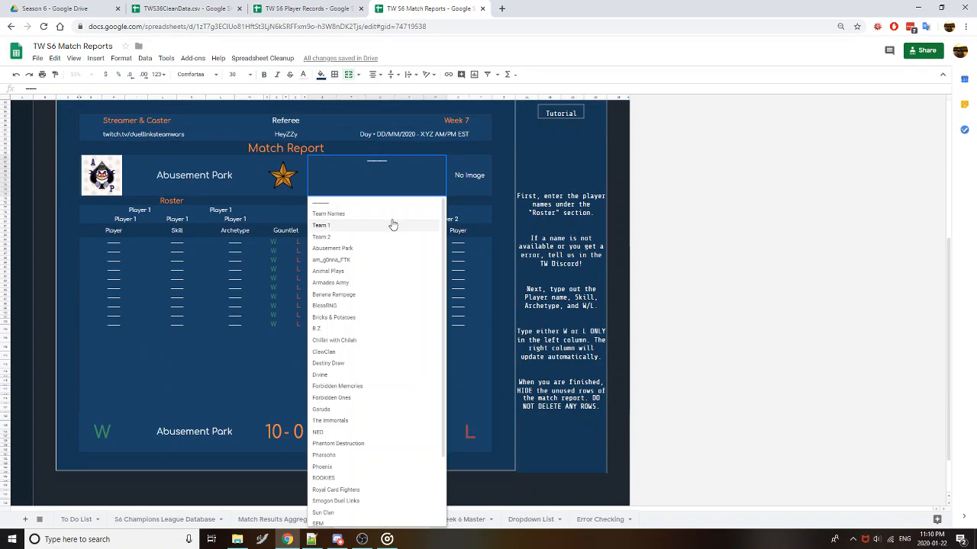
click(395, 261)
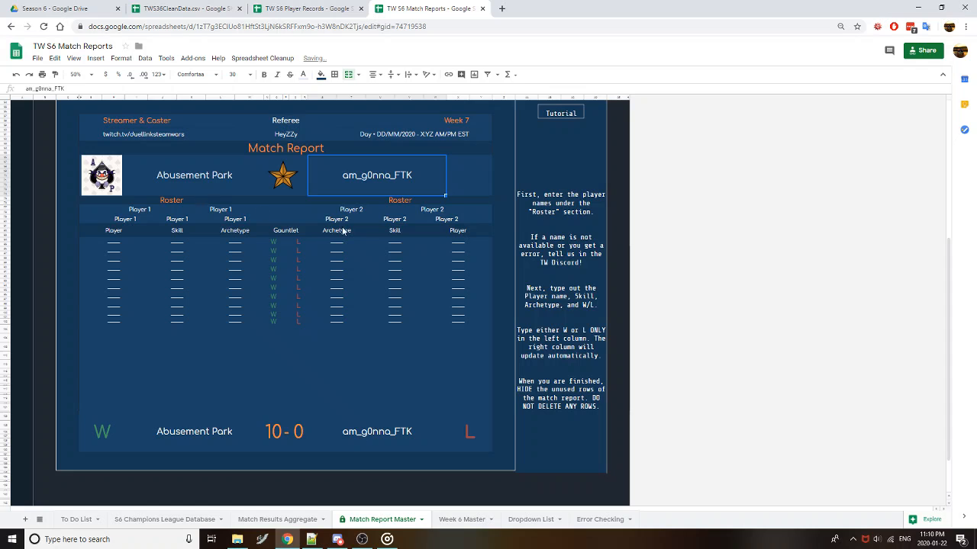
scroll(161, 175, up, 2)
scroll(228, 218, down, 2)
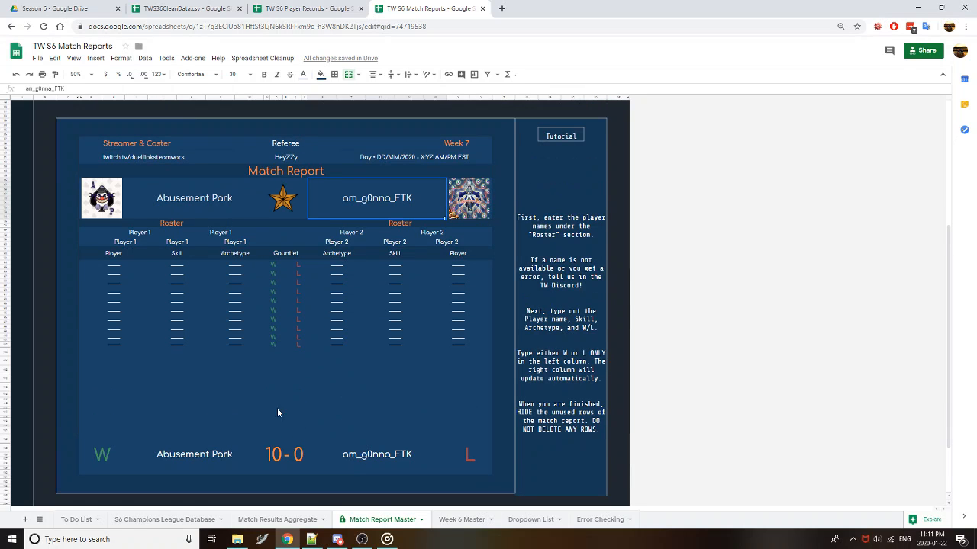
Unhide Match Report W7G16 and compare its layout with Match Report Master
click(40, 520)
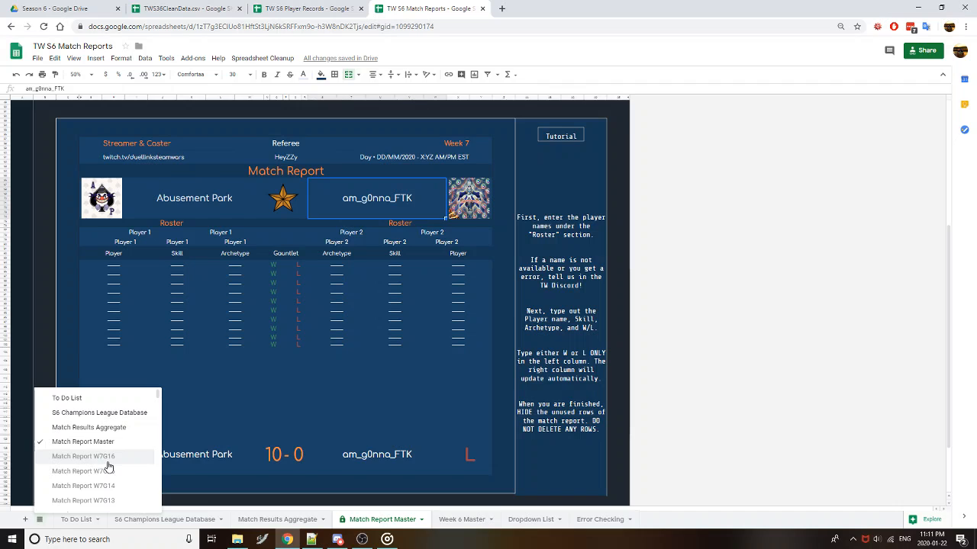
click(107, 460)
click(391, 519)
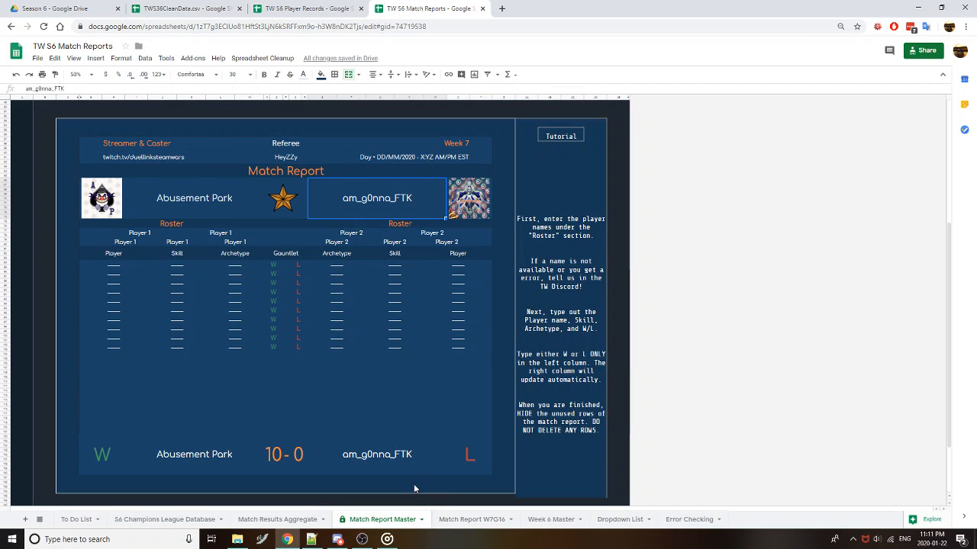
click(462, 522)
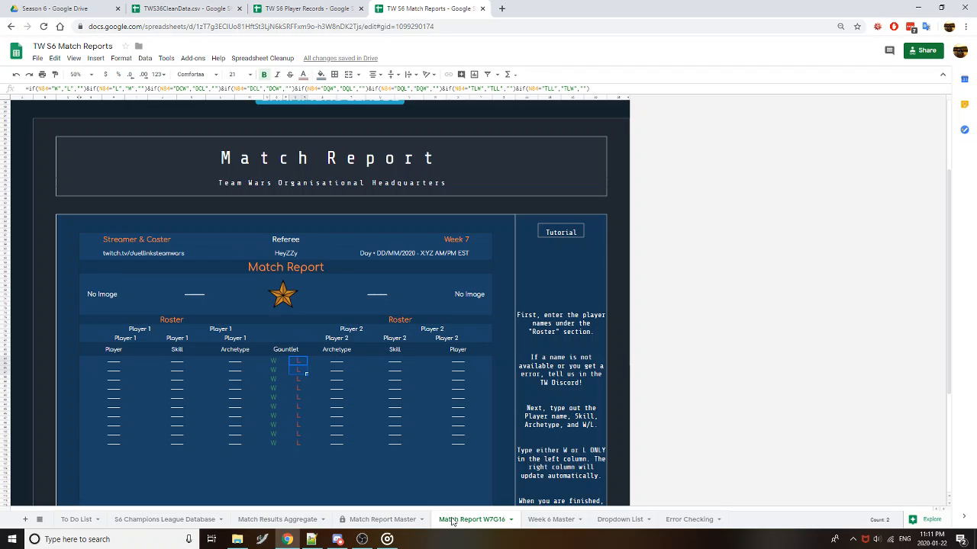
Copy Match Report Master's header block, from the Streamer & Caster row through the team row, into the same area of Match Report W7G16
click(371, 521)
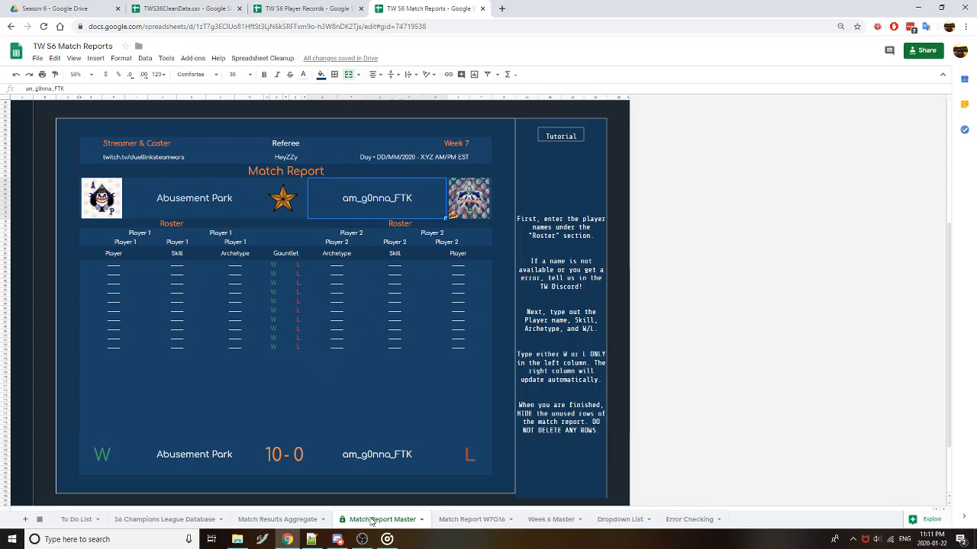
click(89, 145)
drag(168, 187, 434, 223)
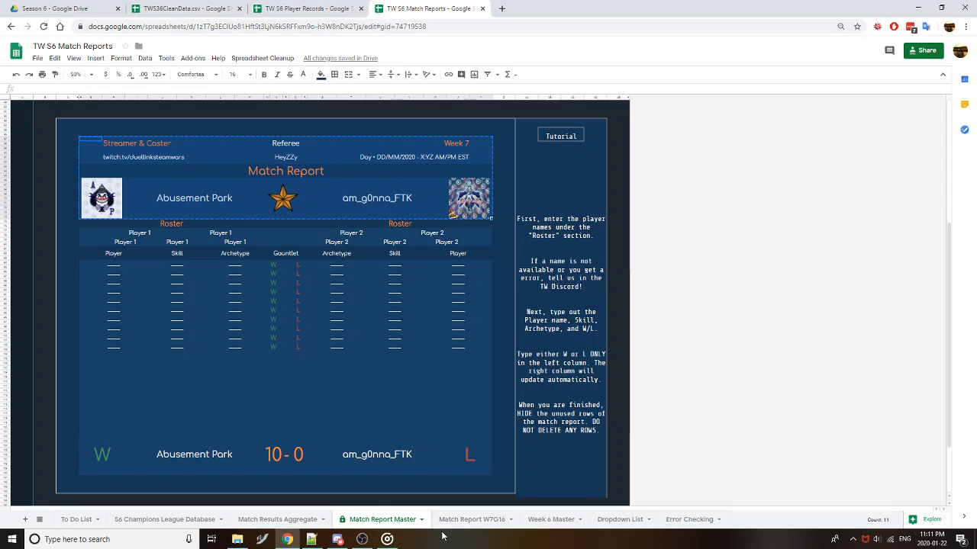
click(467, 523)
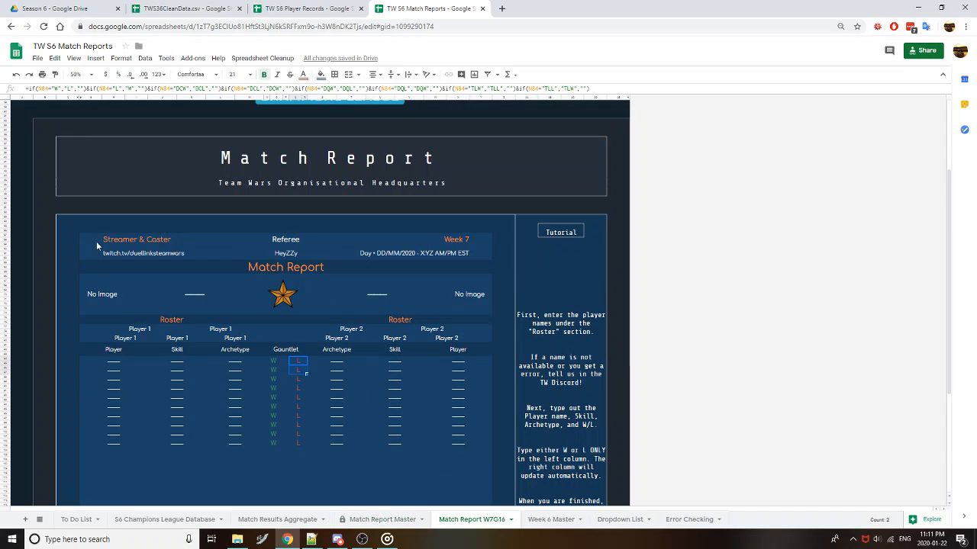
click(89, 236)
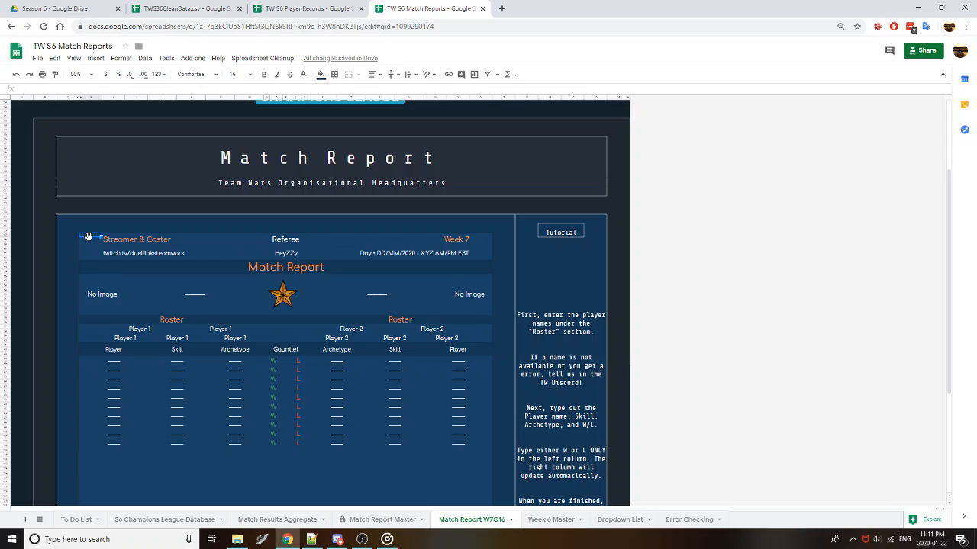
key(ctrl+v)
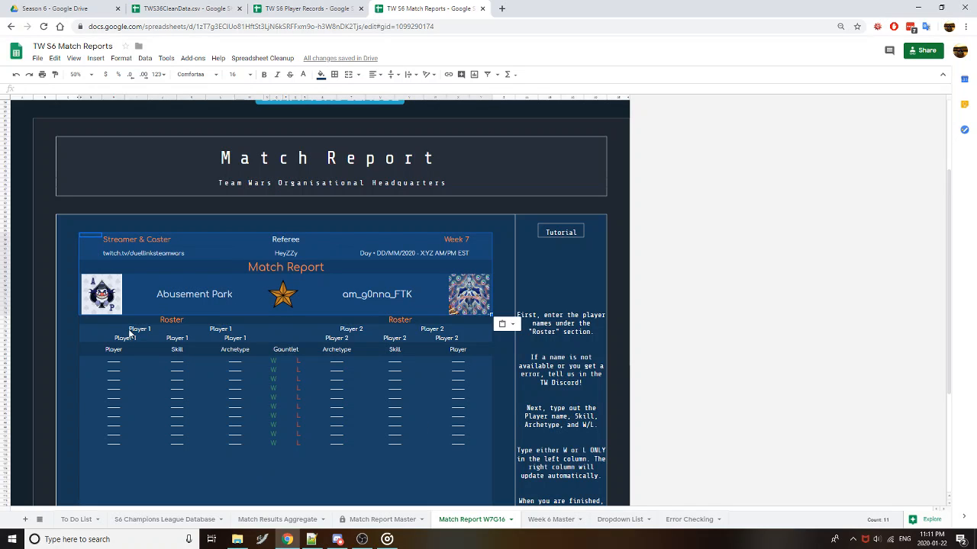
scroll(467, 356, down, 2)
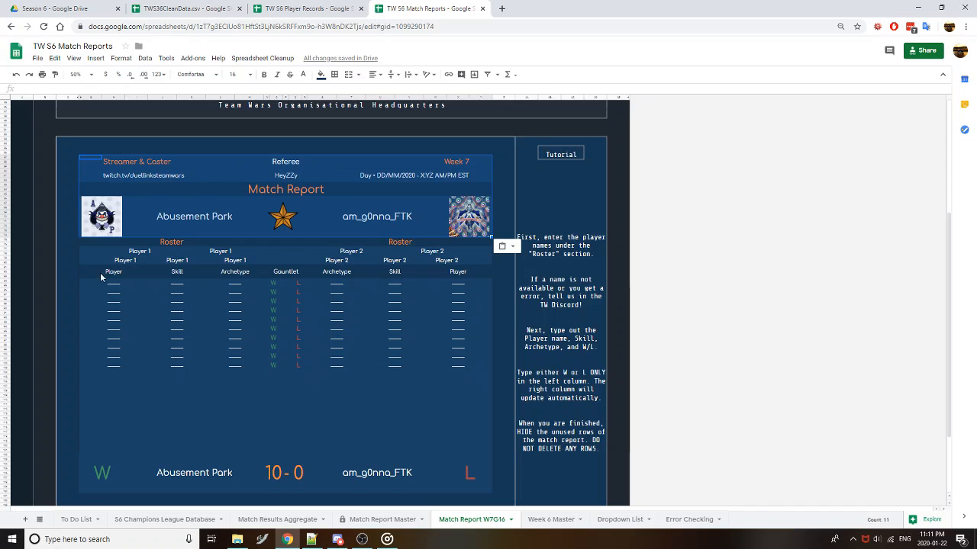
In Match Report Master, select the player match rows and inspect the empty rows down to row 121 at 100% zoom
click(376, 520)
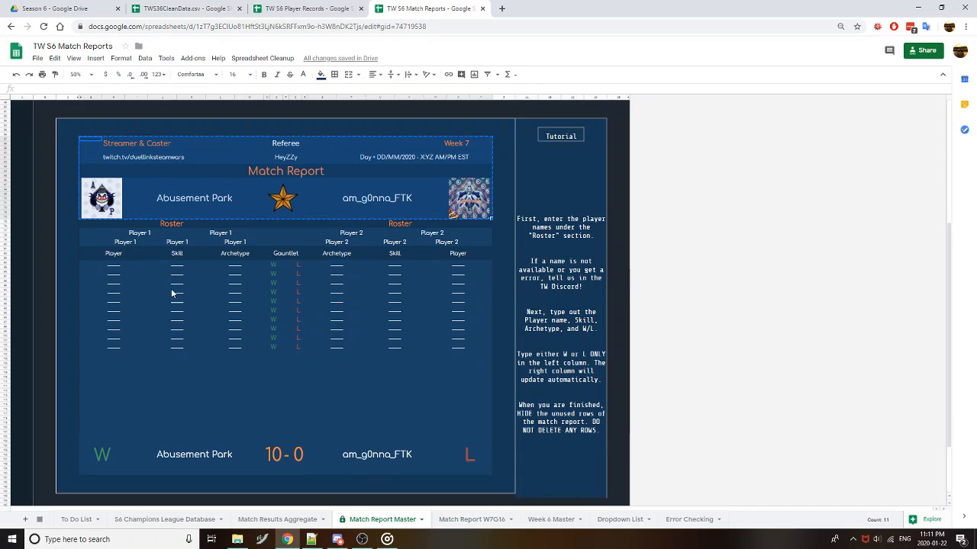
drag(118, 269, 470, 435)
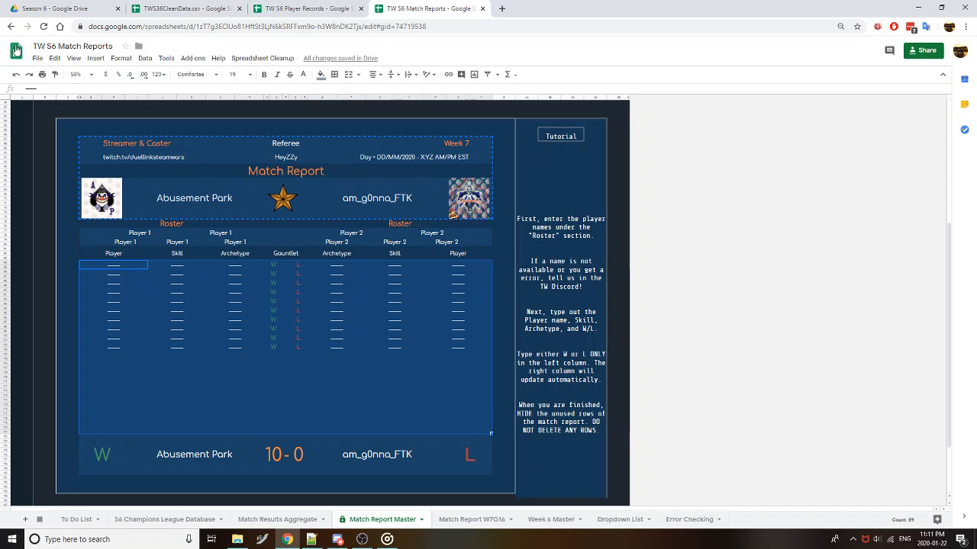
click(80, 74)
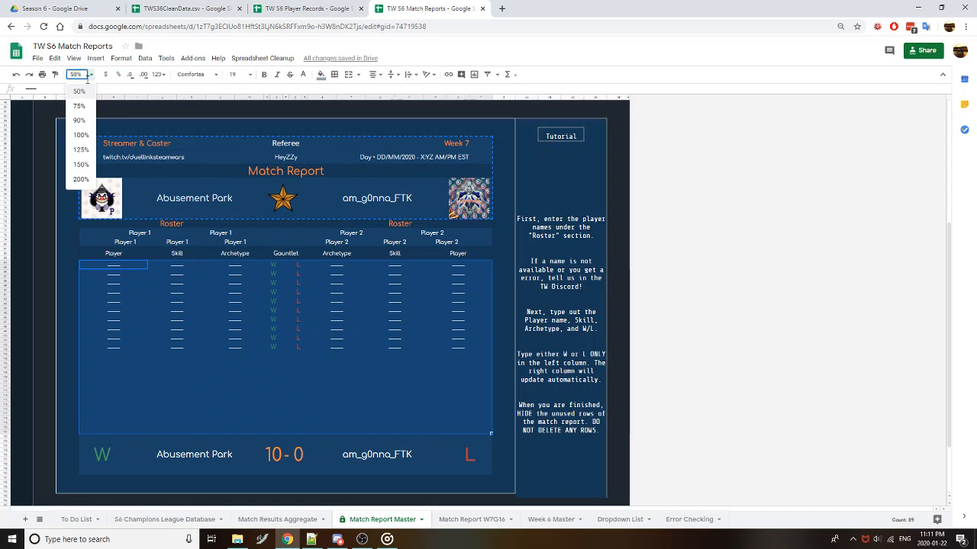
click(83, 135)
scroll(232, 225, down, 10)
scroll(183, 255, down, 2)
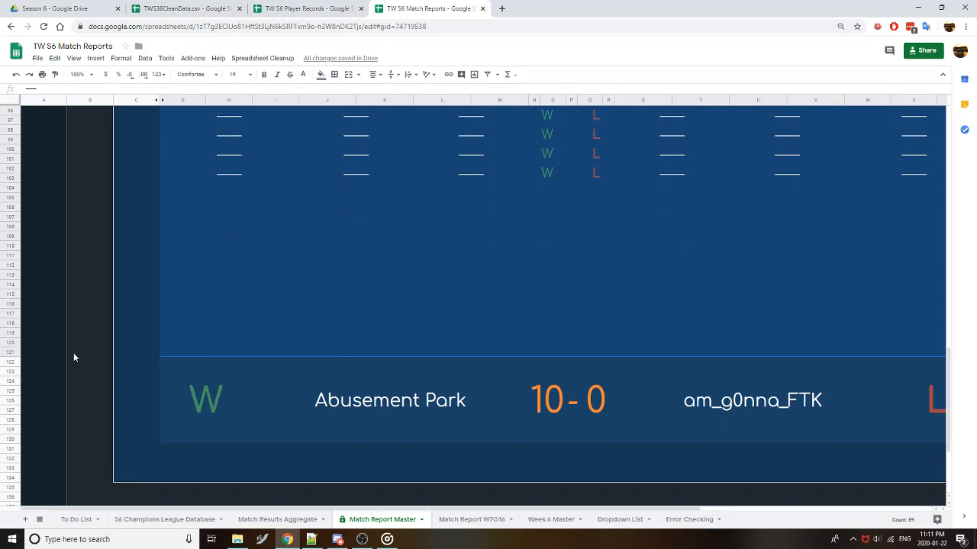
click(203, 353)
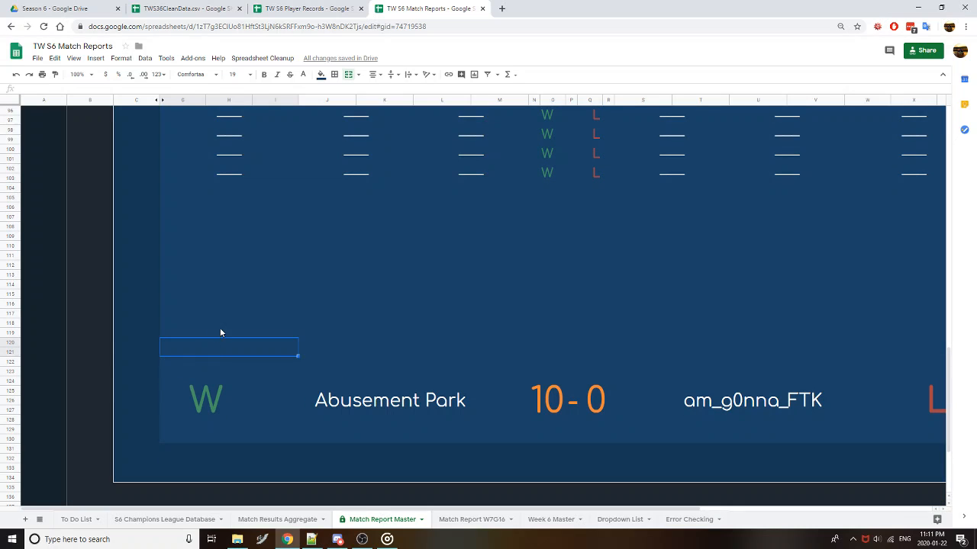
Try filling the last Player placeholder down to row 121 and past it into the score row, then undo both fills
click(247, 174)
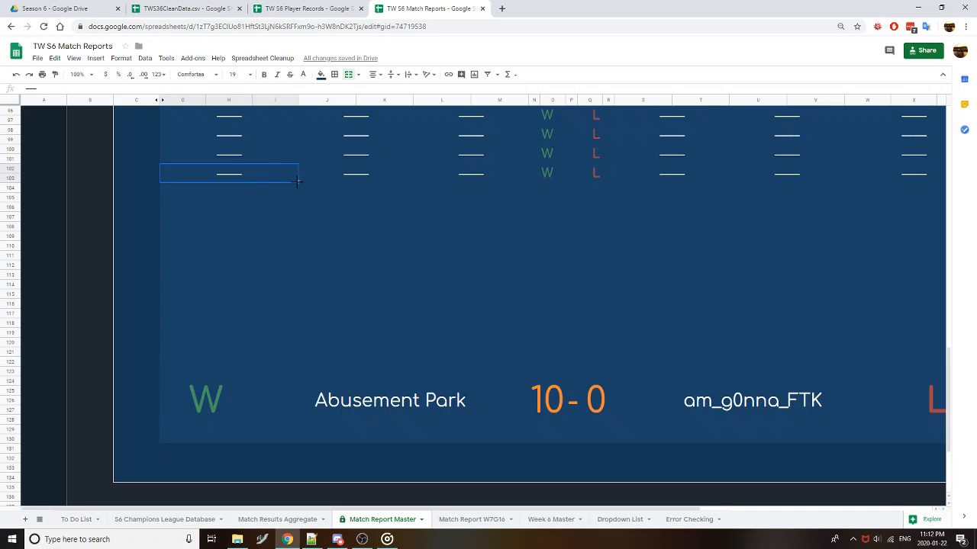
drag(297, 183, 299, 356)
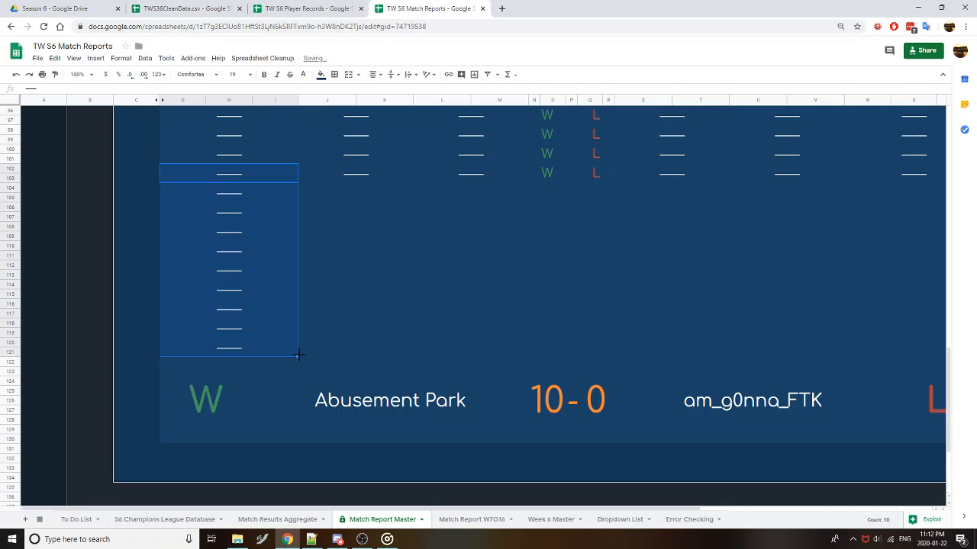
drag(298, 355, 296, 362)
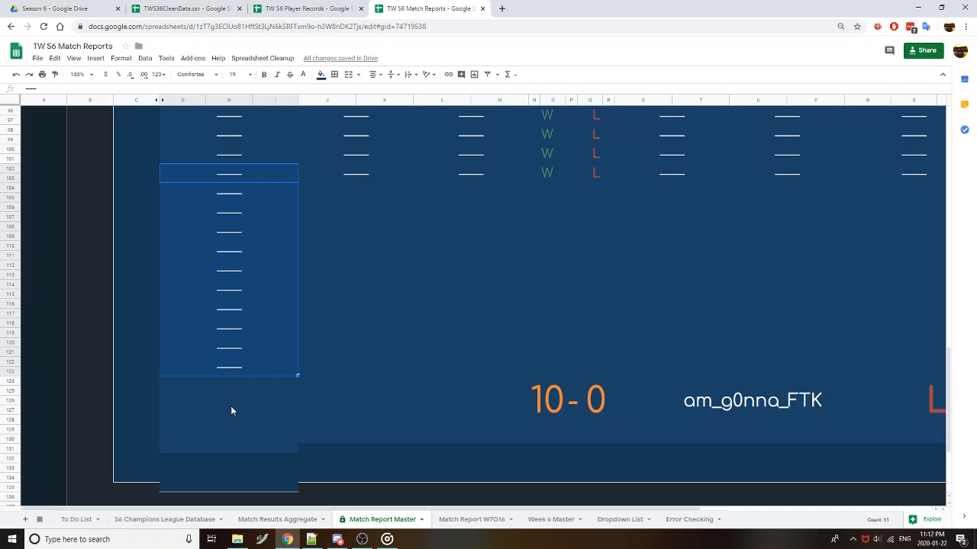
key(ctrl+z)
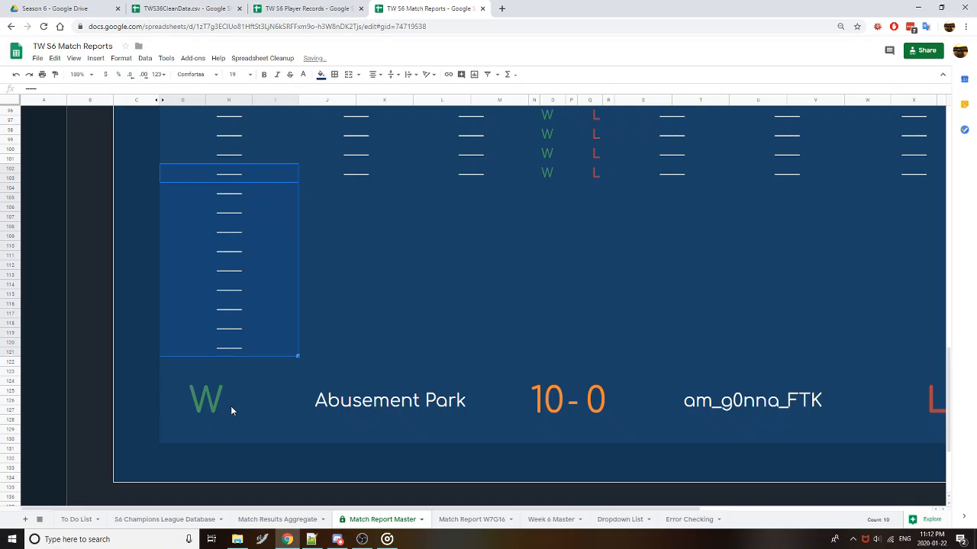
key(ctrl+z)
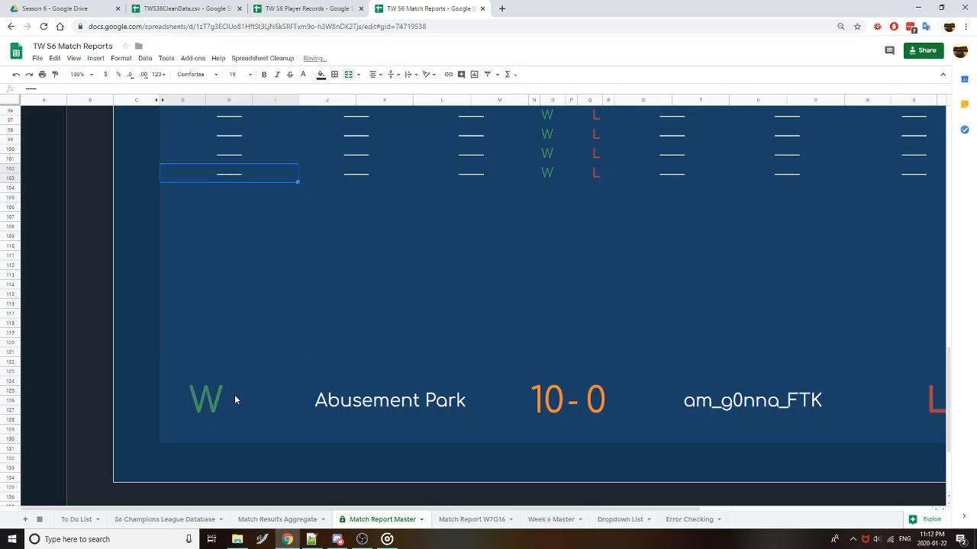
Copy Match Report Master's block of match rows, from the first Player row to just above the score row, into the same area of Match Report W7G16
click(81, 74)
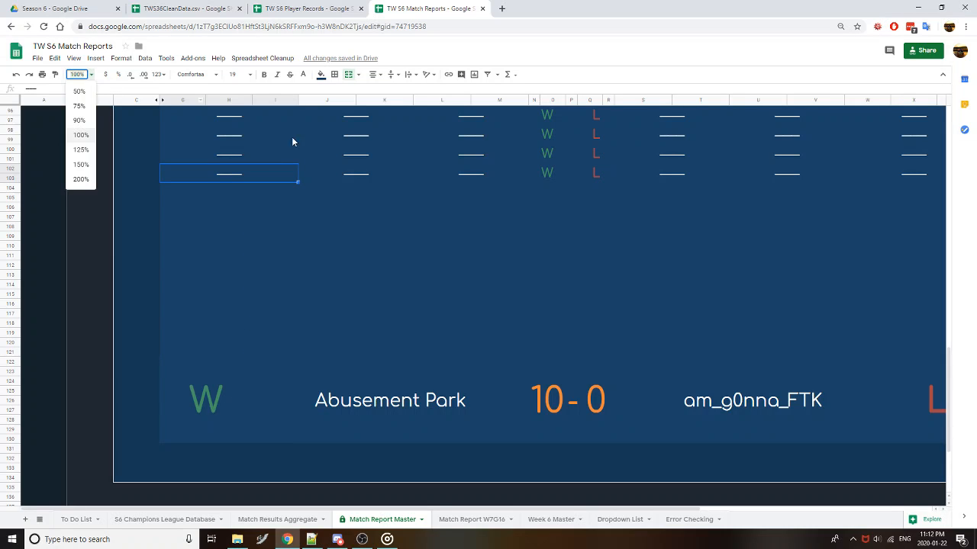
click(80, 91)
scroll(357, 191, up, 1)
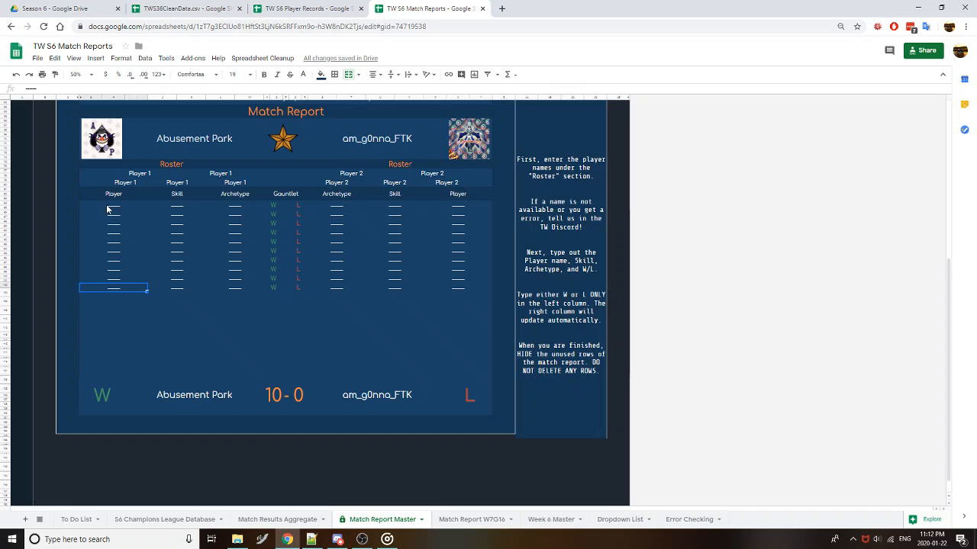
drag(107, 207, 479, 374)
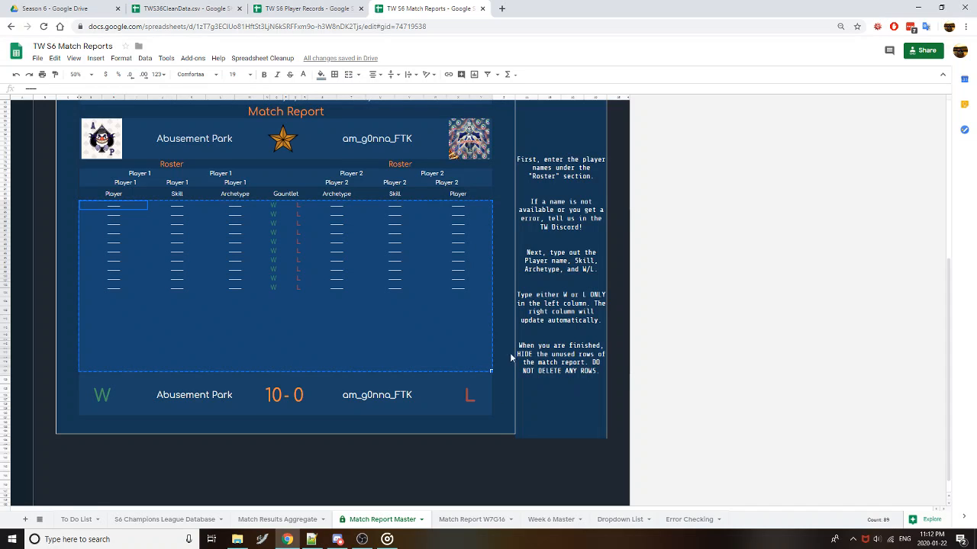
click(471, 518)
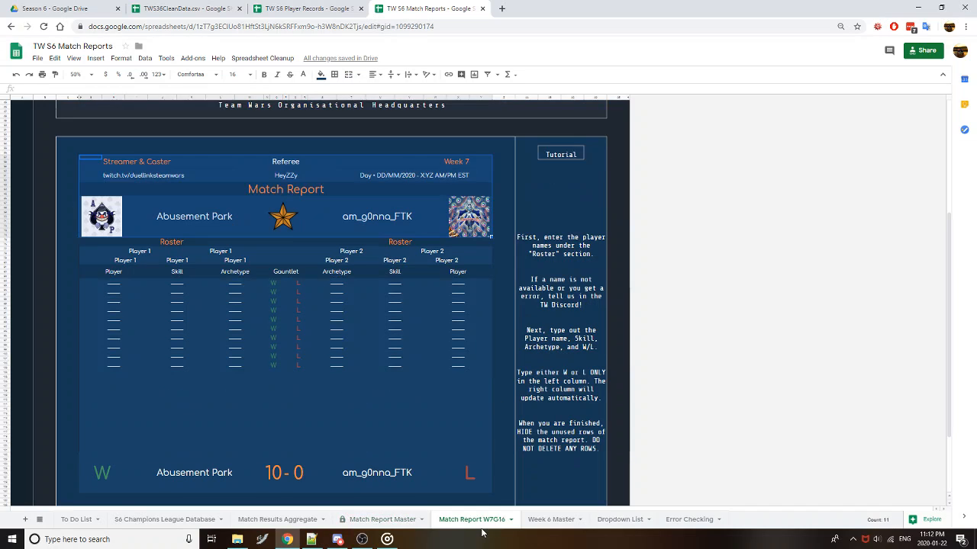
click(107, 285)
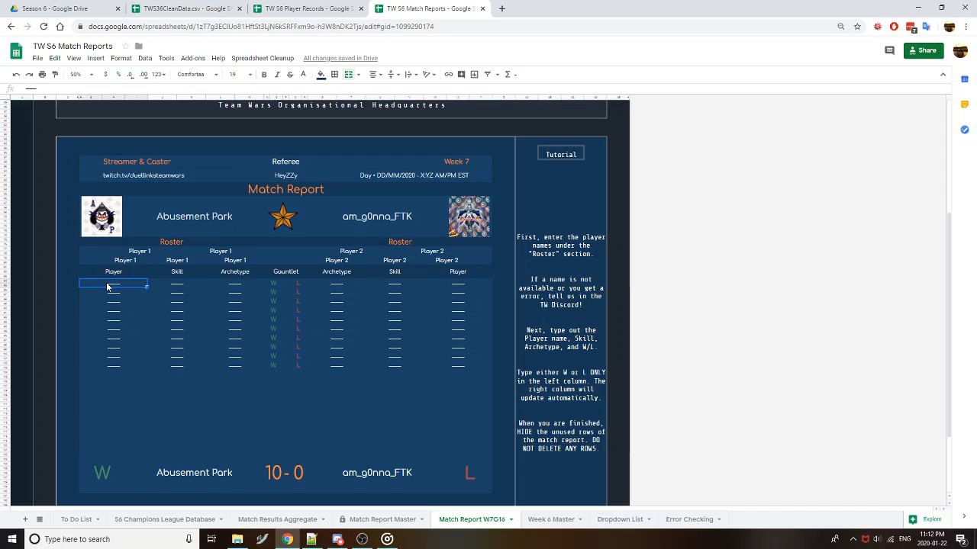
key(ctrl+v)
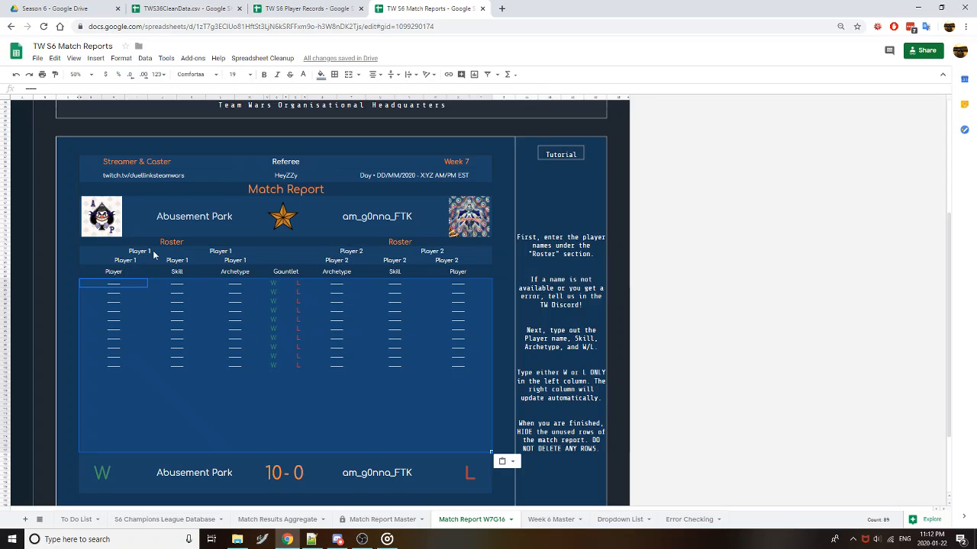
Reset both team names in Match Report W7G16 to the dashed placeholder and hide the sheet
click(195, 229)
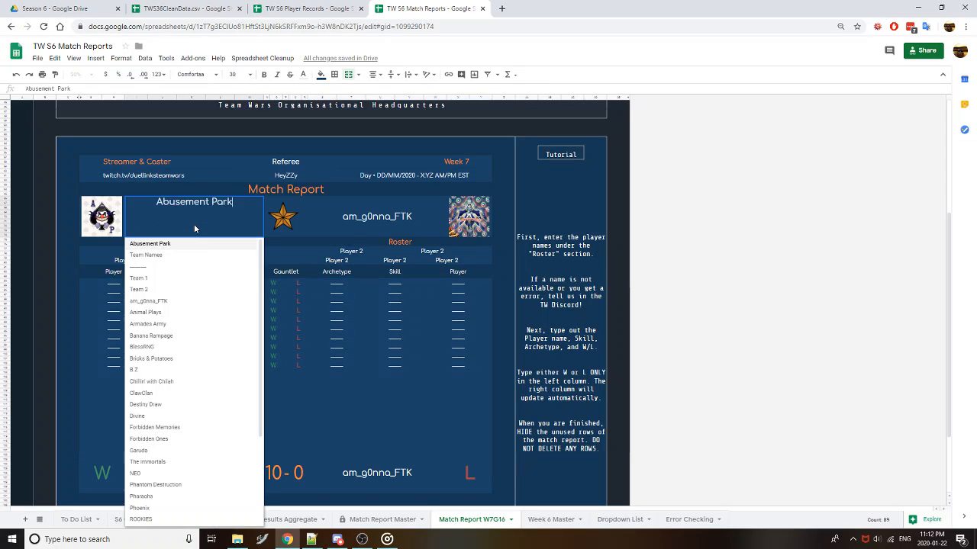
click(195, 268)
double_click(408, 220)
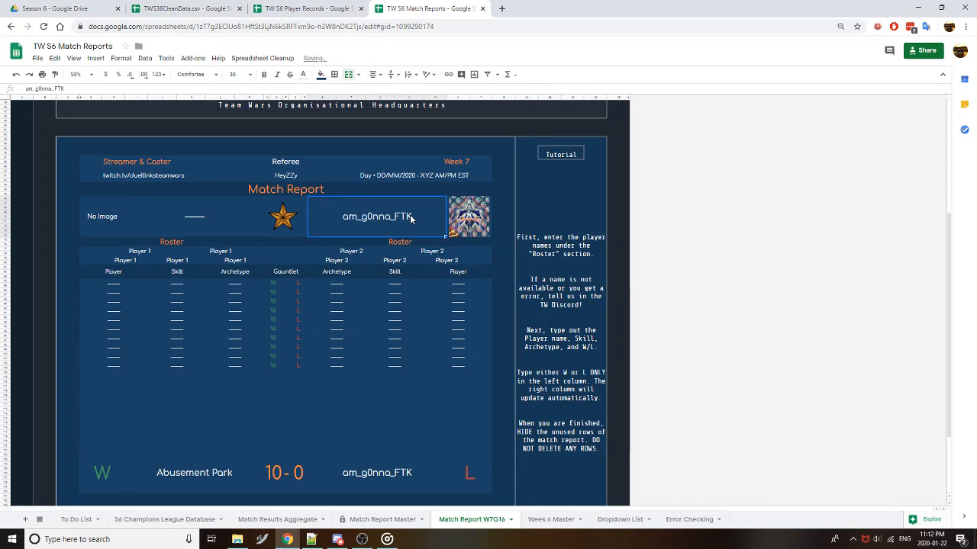
click(387, 266)
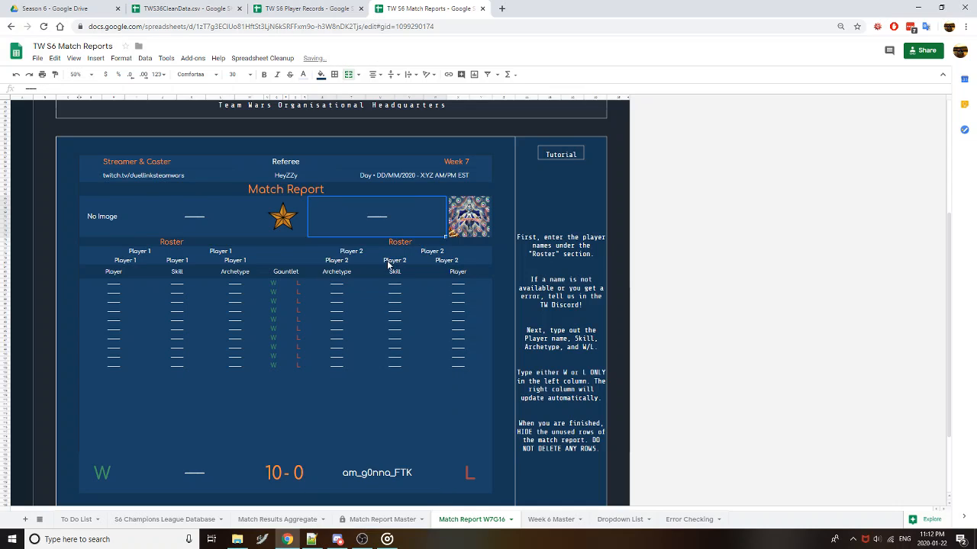
right_click(468, 523)
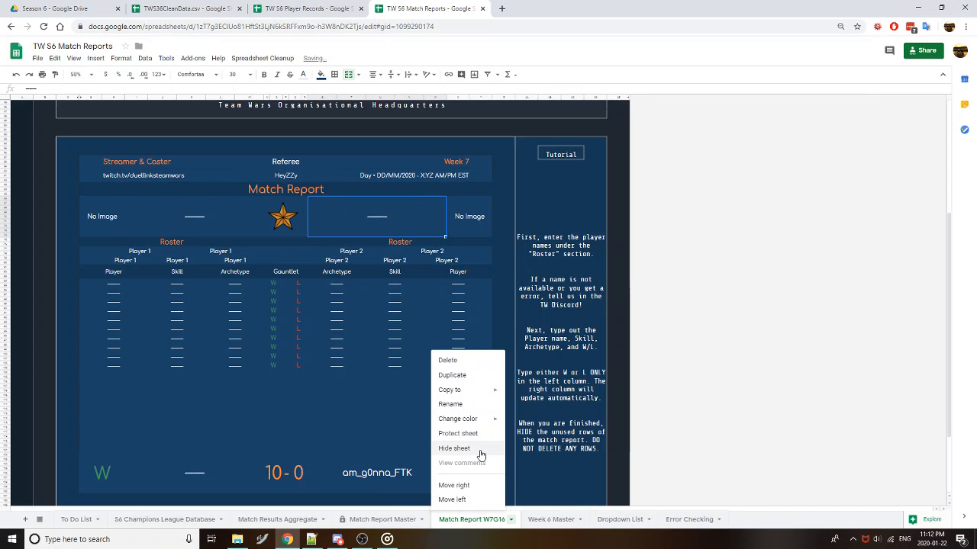
click(480, 450)
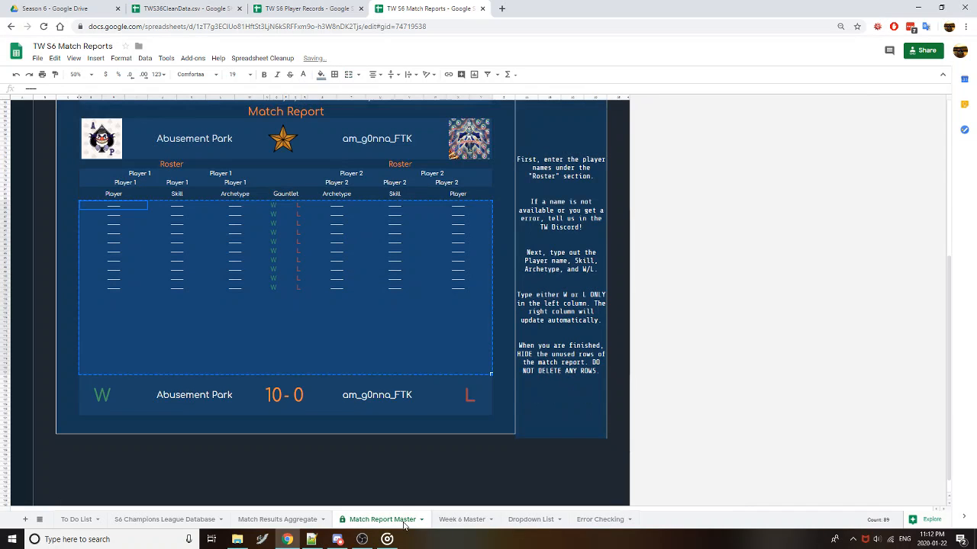
Reset both team names in Match Report Master to the dashed placeholder
double_click(191, 148)
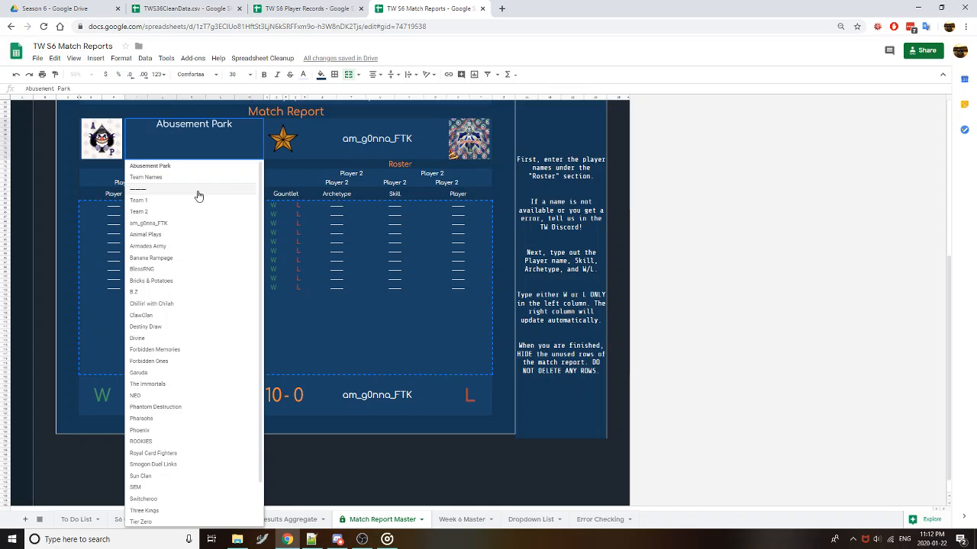
click(197, 190)
double_click(377, 139)
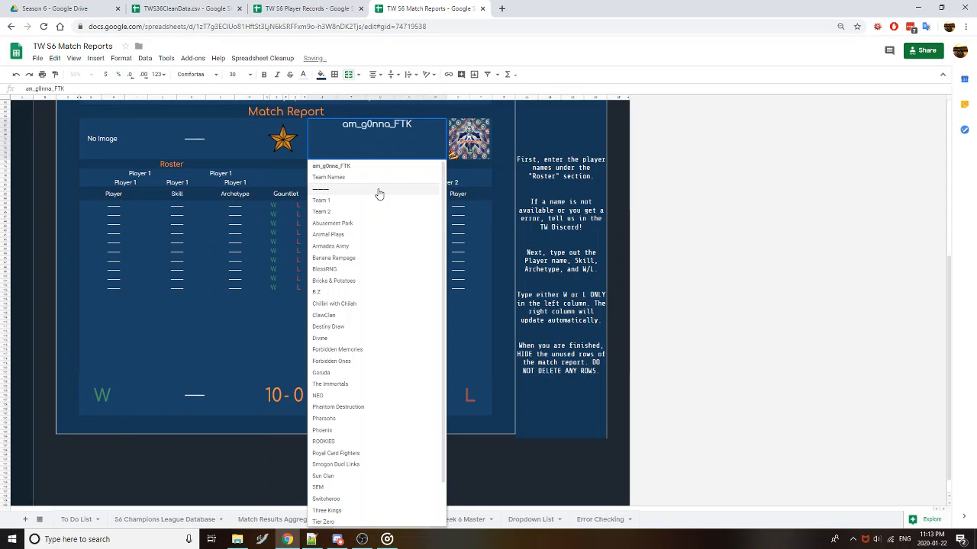
click(379, 194)
scroll(397, 229, up, 3)
scroll(397, 230, down, 2)
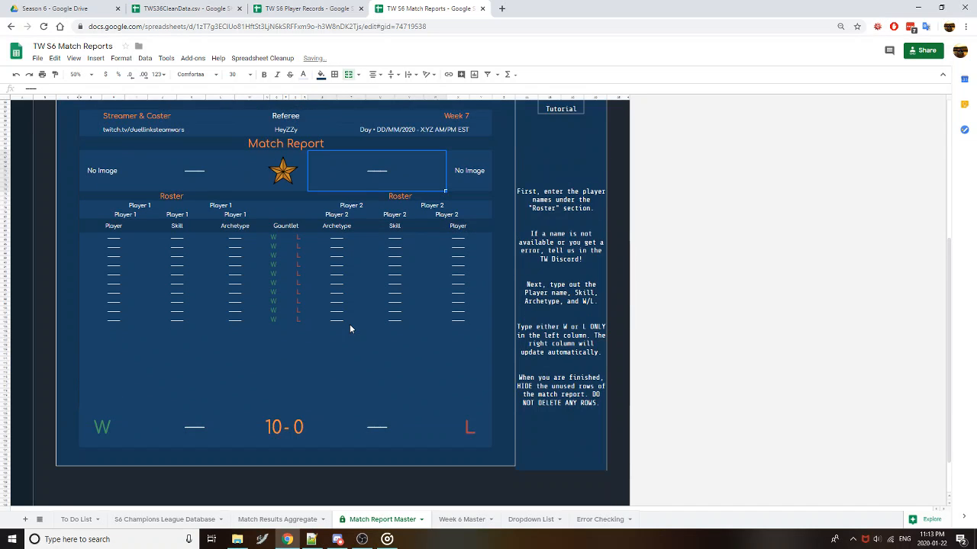
At 100% zoom in Match Results Aggregate, examine the Week 7 IFERROR(QUERY) formula in cell A194 and its match report sheet references
click(281, 520)
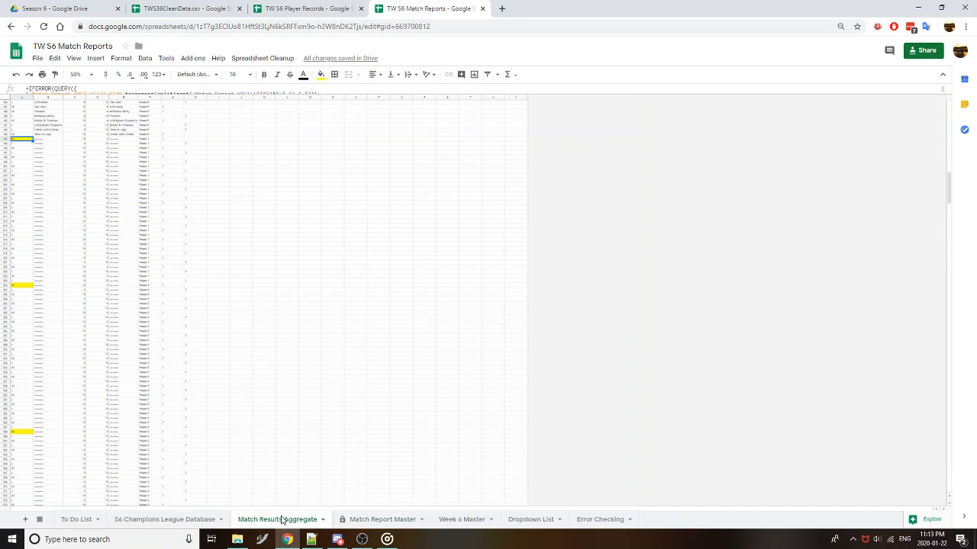
click(361, 522)
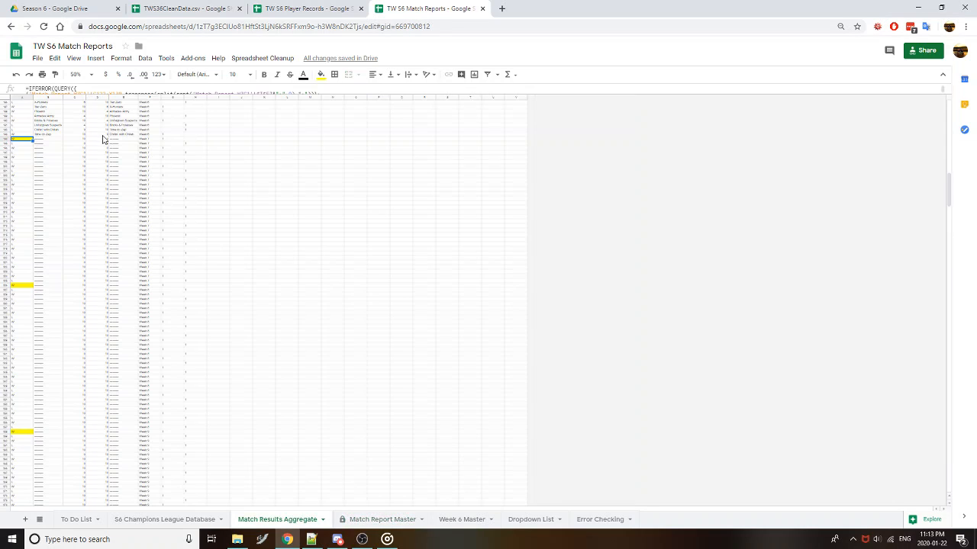
click(281, 520)
click(76, 74)
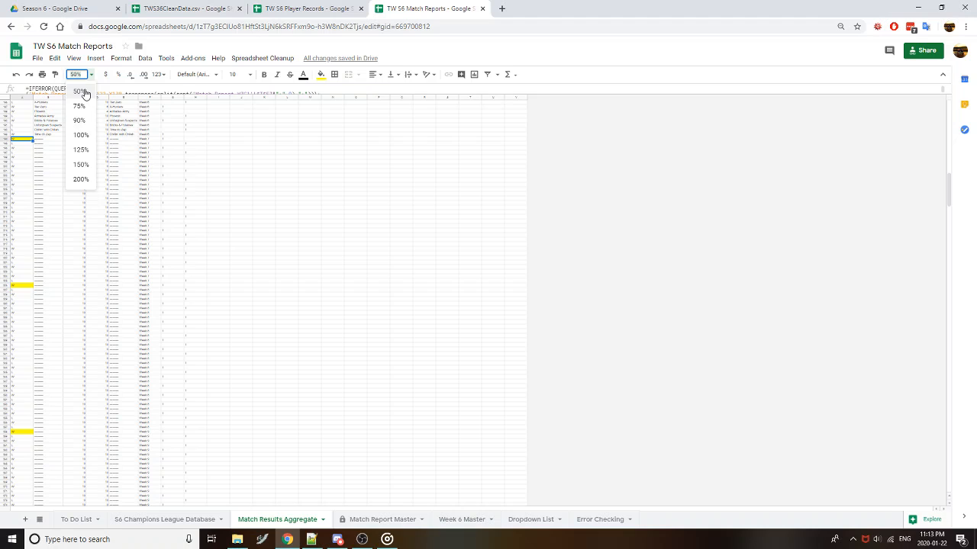
click(81, 135)
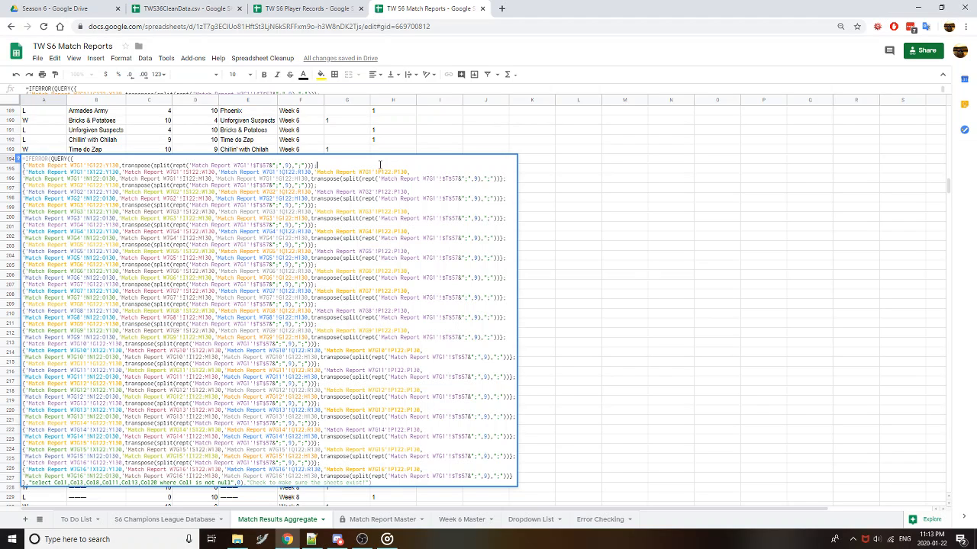
key(ctrl+a)
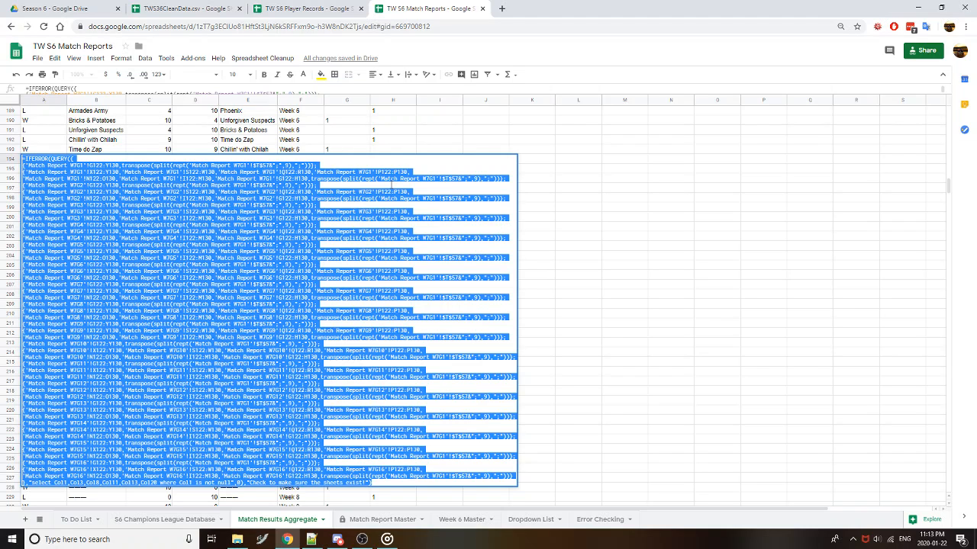
click(394, 184)
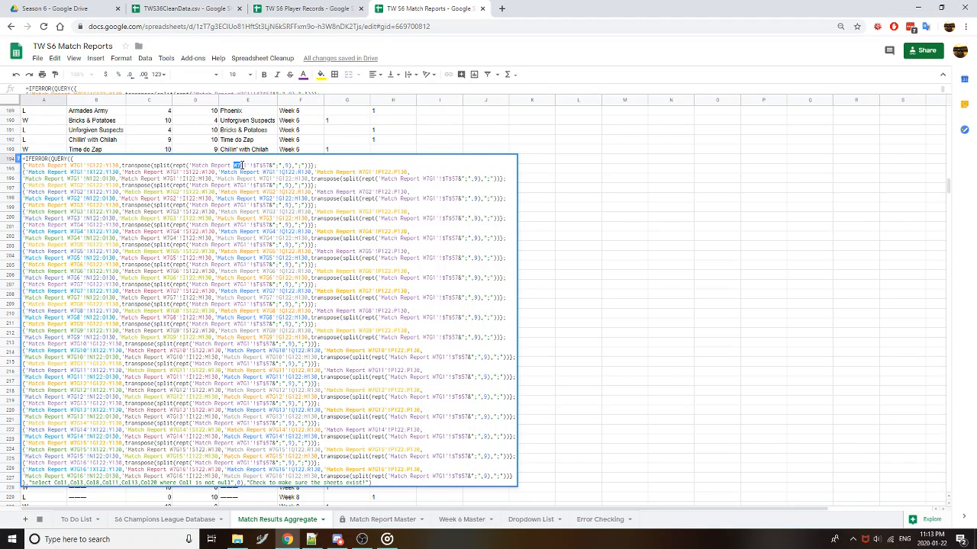
drag(237, 165, 247, 171)
click(393, 203)
Copy the entire Week 7 formula from cell A194 and create a blank document in Notepad++
key(ctrl+a)
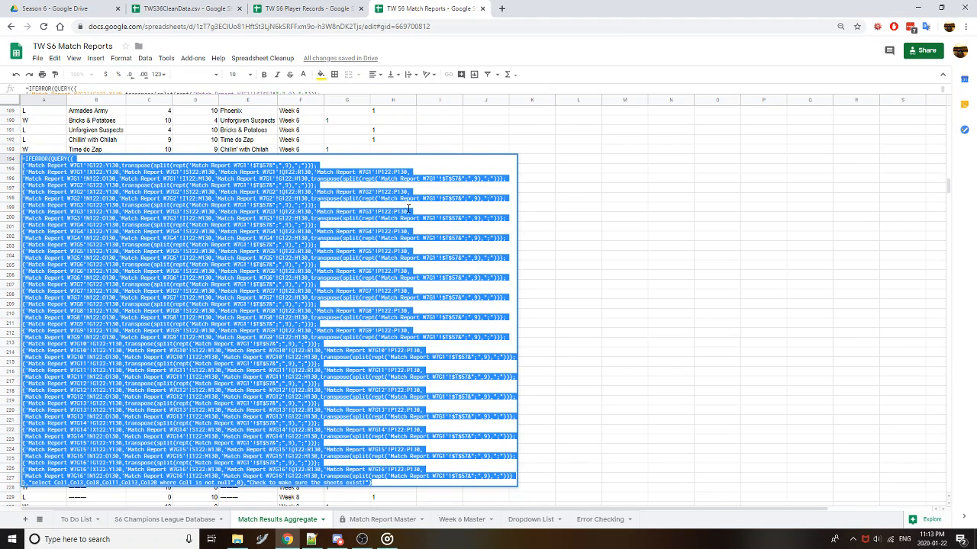
key(Escape)
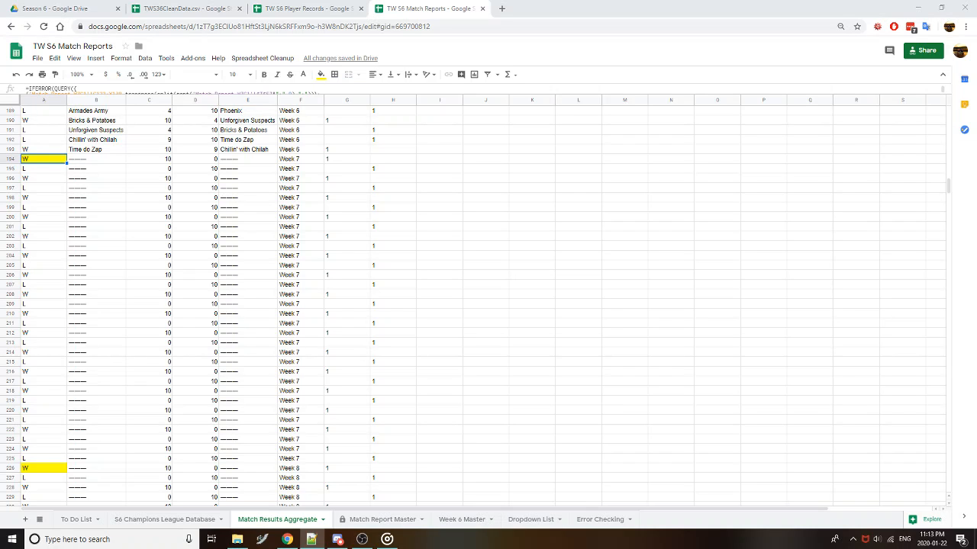
click(262, 539)
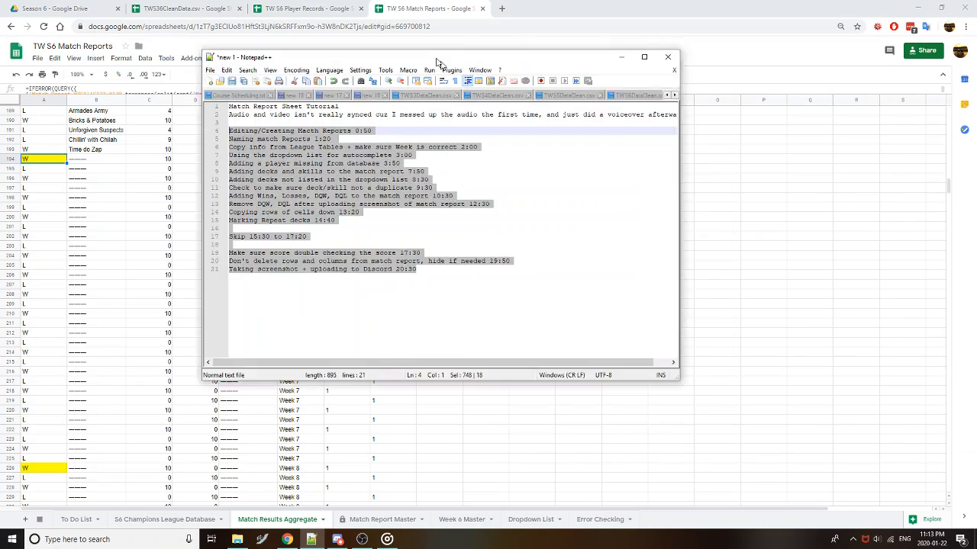
drag(391, 70, 622, 133)
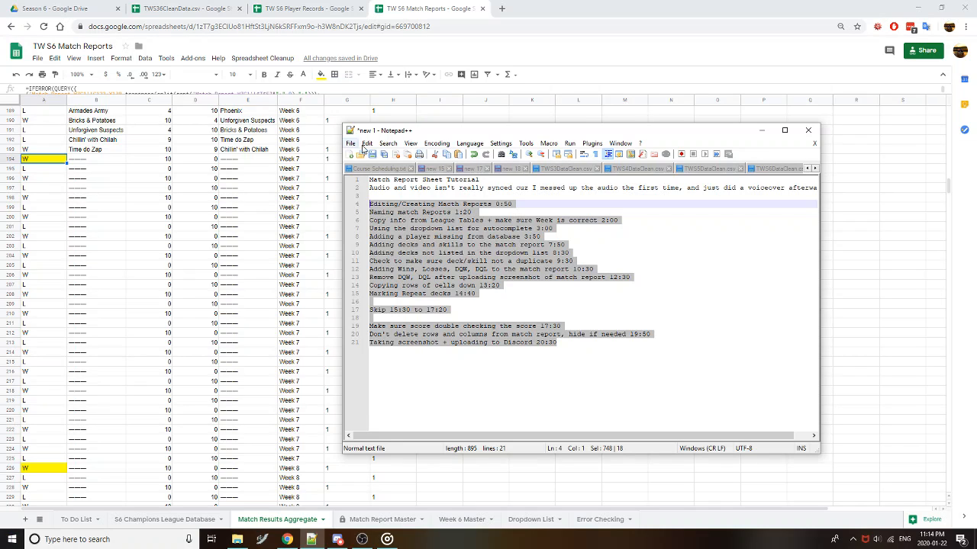
click(351, 155)
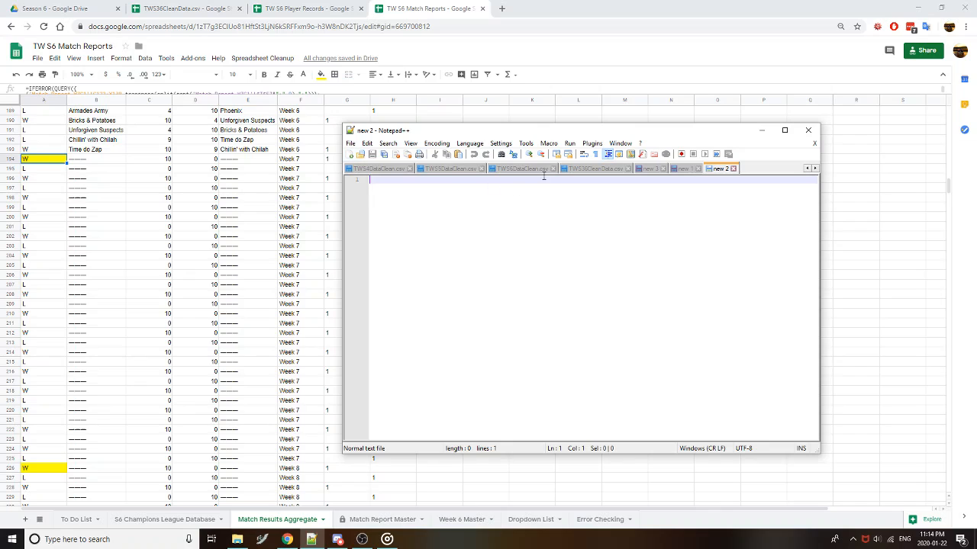
Set the new document's language to Visual Basic and paste the copied Week 7 formula into it
click(469, 144)
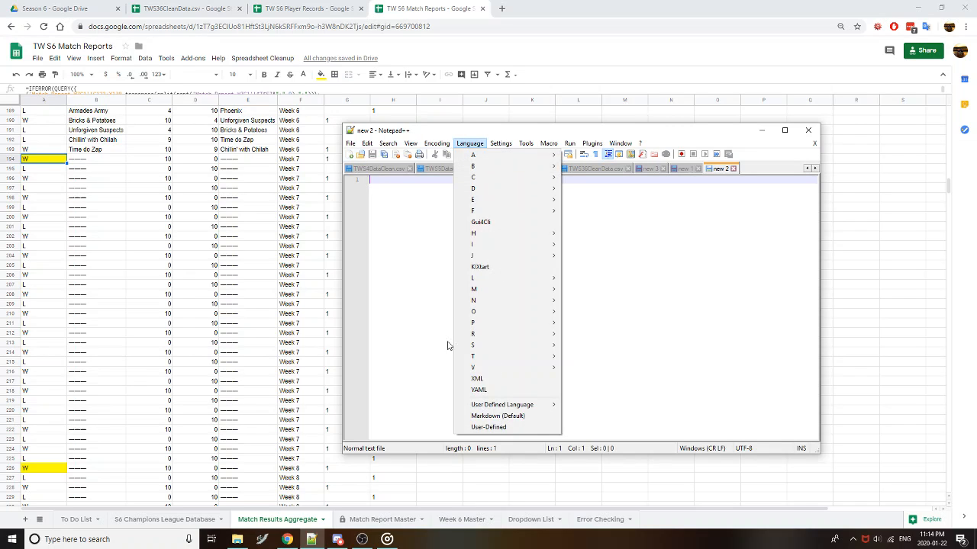
mouse_move(490, 368)
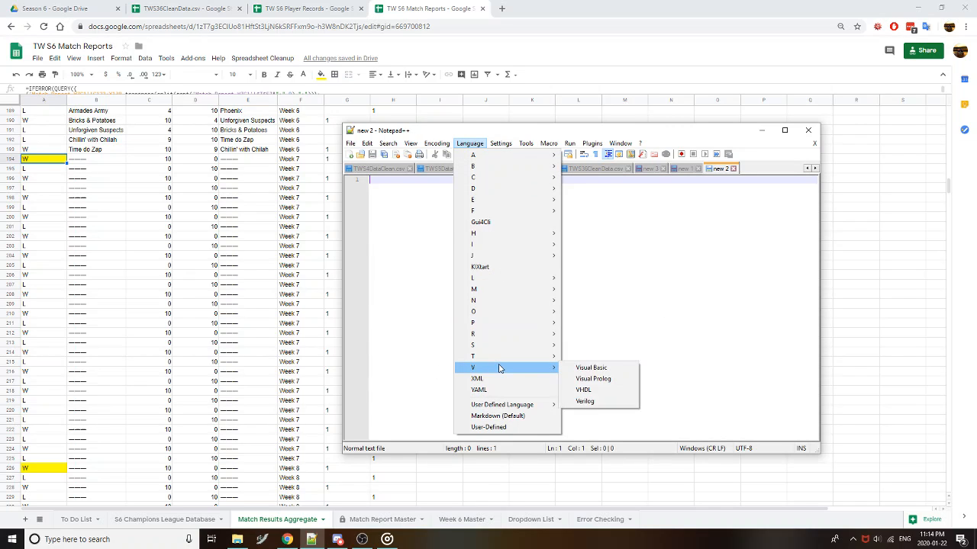
click(588, 368)
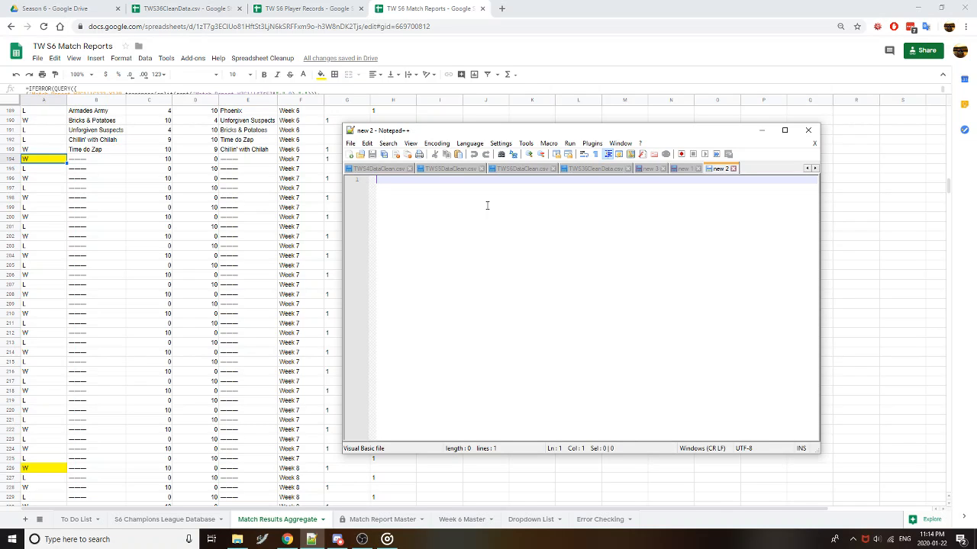
key(ctrl+v)
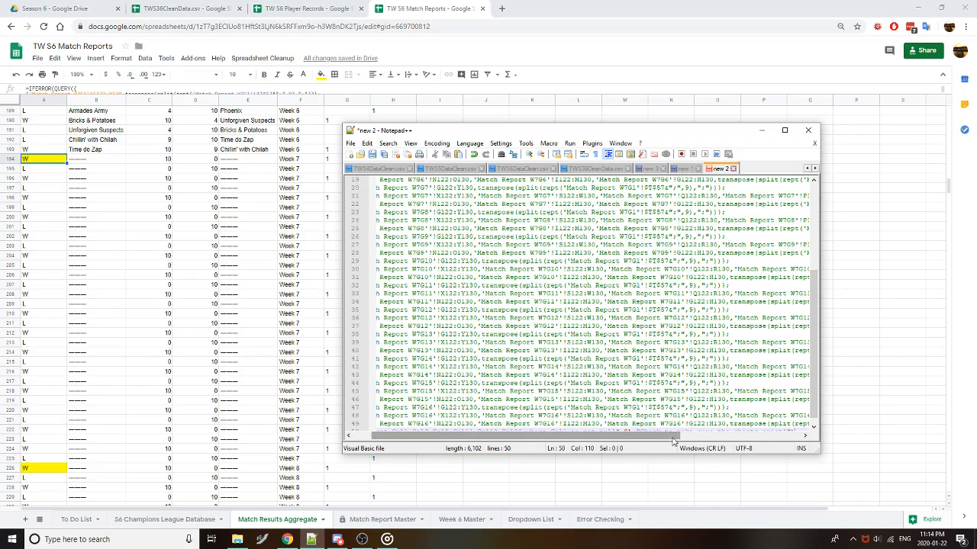
drag(657, 437, 545, 441)
scroll(595, 296, up, 2)
scroll(595, 296, up, 4)
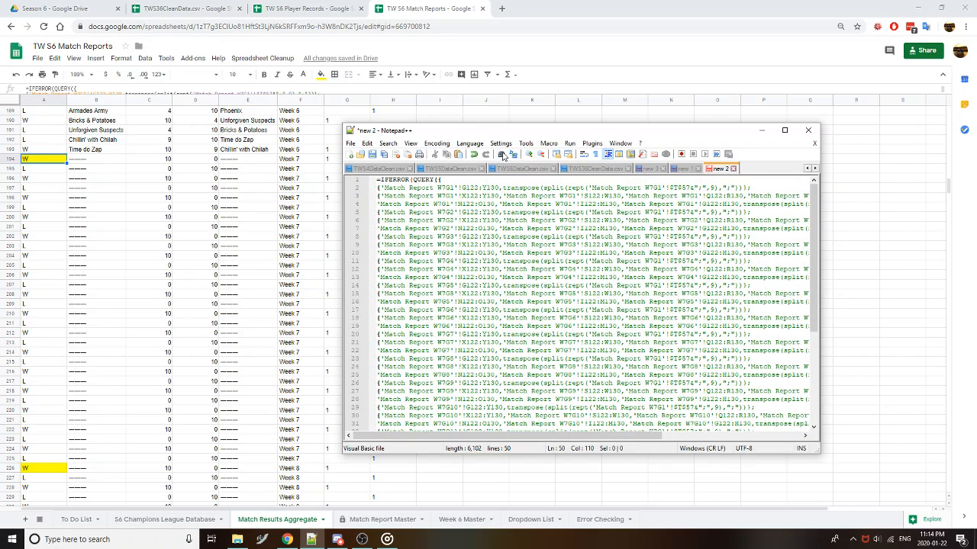
click(470, 145)
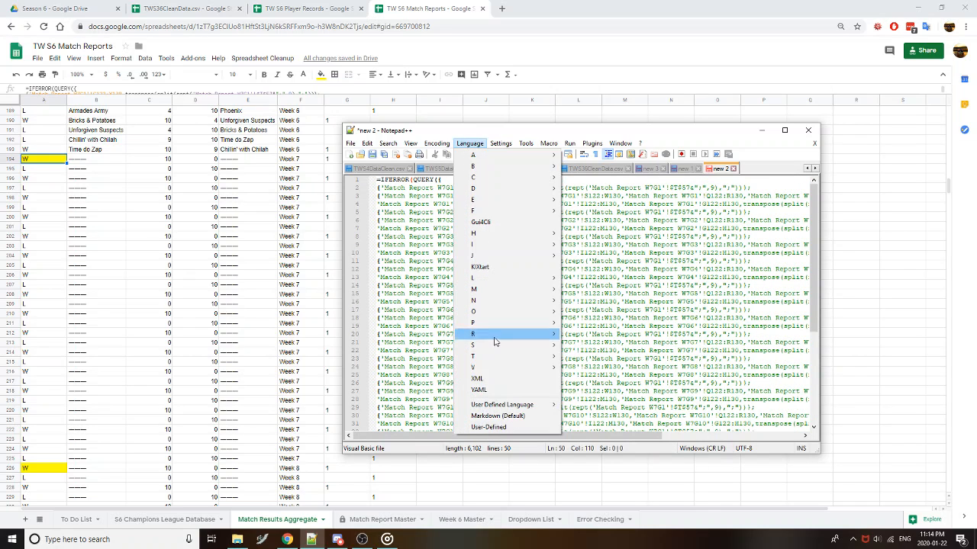
mouse_move(493, 371)
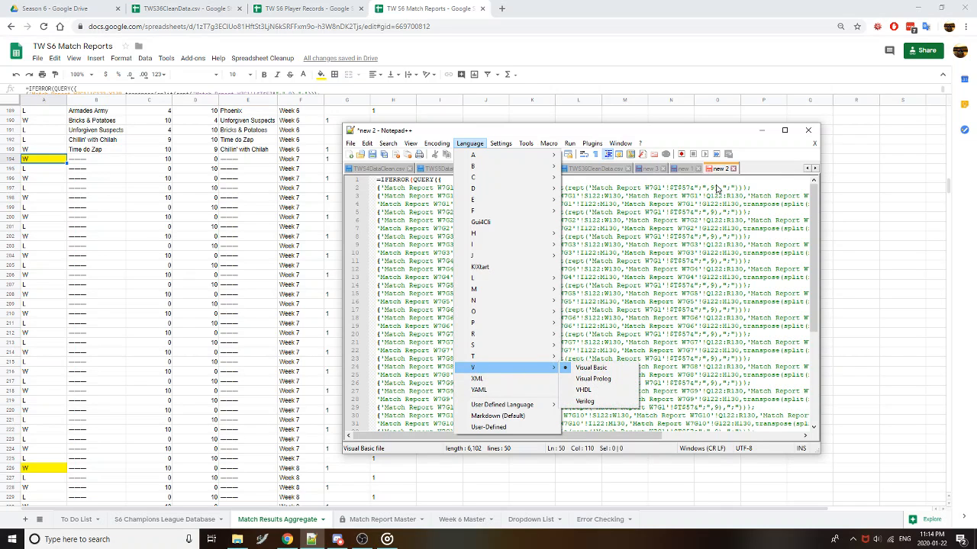
click(718, 186)
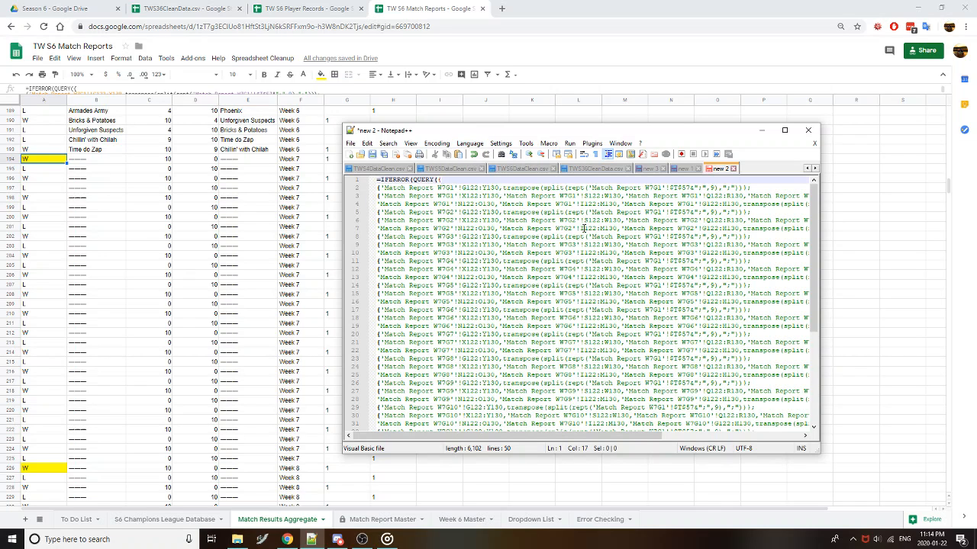
Enlarge and reposition the Notepad++ window so that all 50 lines of the formula fit in view
drag(731, 139, 585, 76)
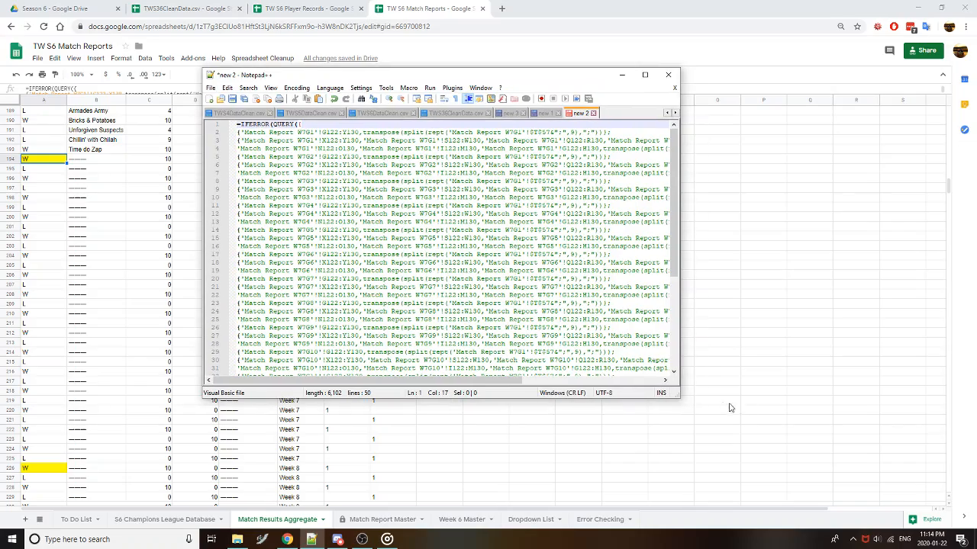
drag(679, 403, 952, 500)
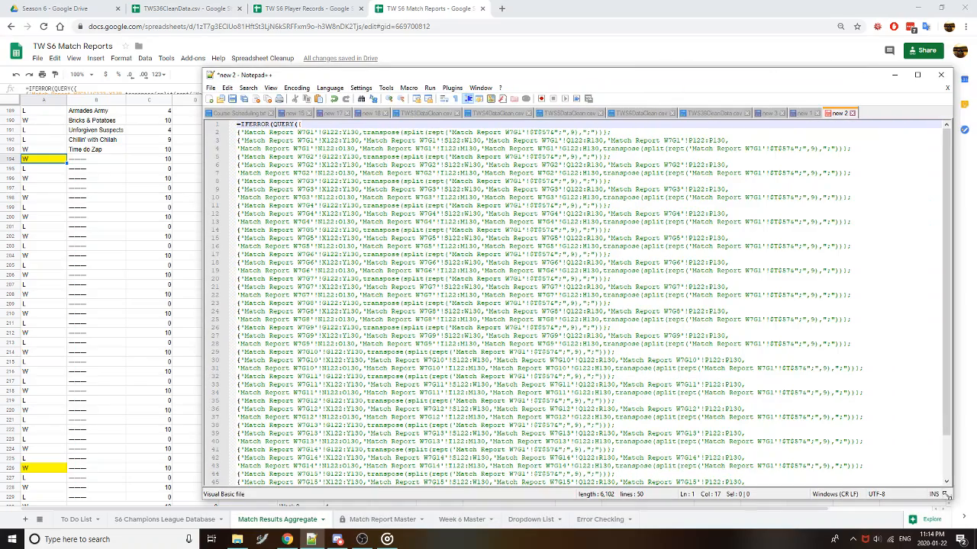
drag(534, 76, 340, 17)
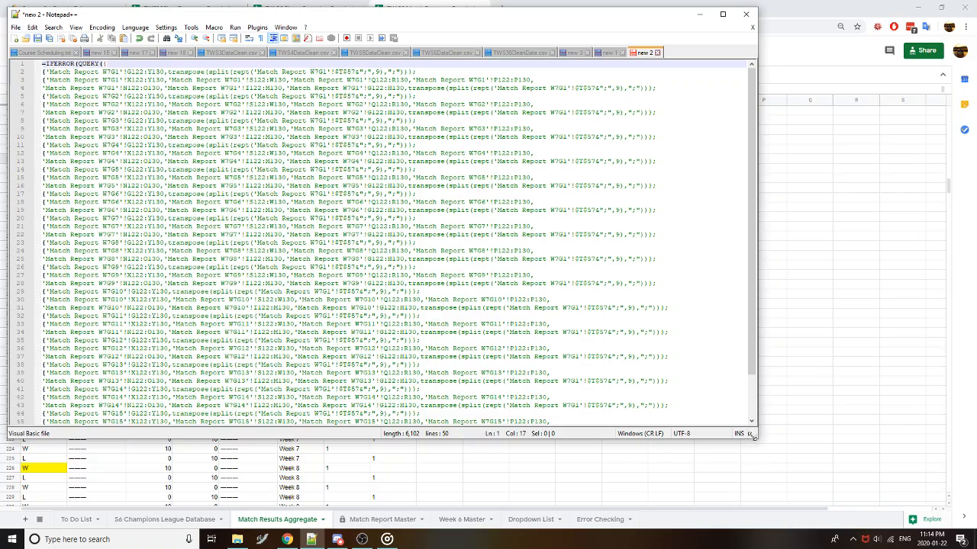
drag(754, 436, 860, 493)
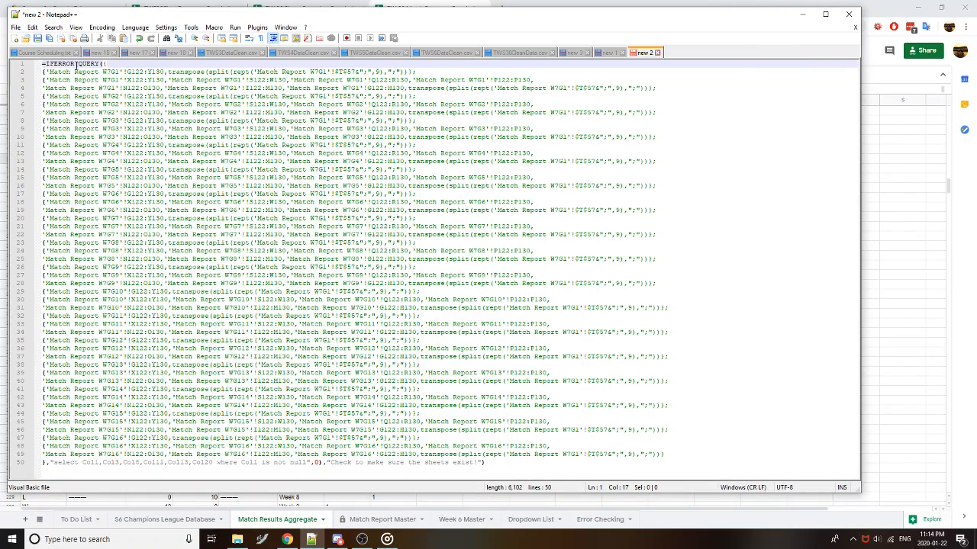
double_click(448, 21)
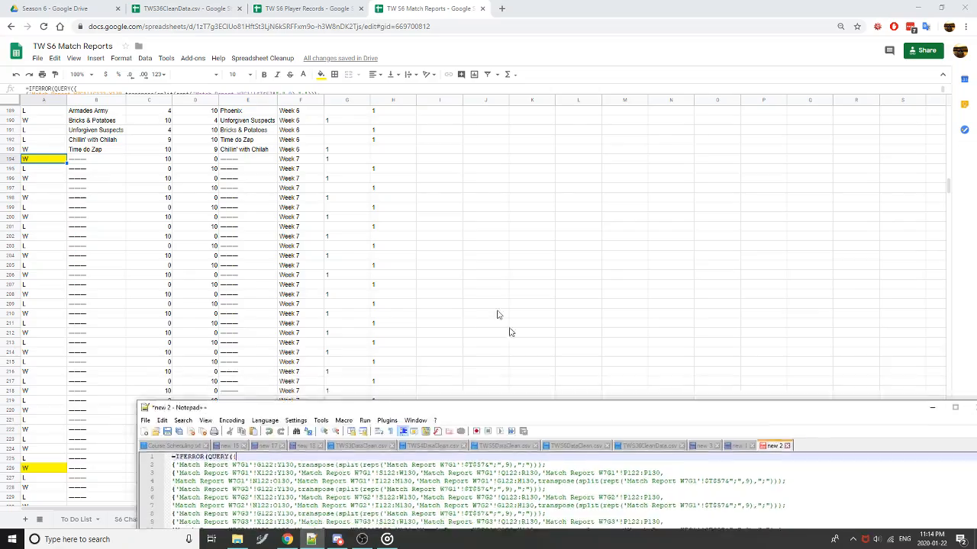
drag(571, 411, 482, 41)
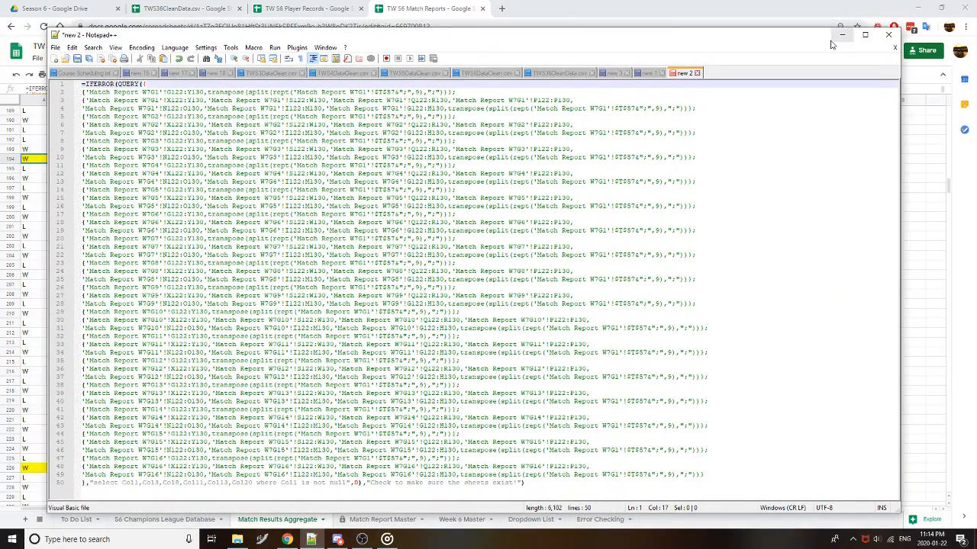
Switch to the browser and, in Match Report Master at 50% zoom, select the block of match rows above the score row
click(841, 35)
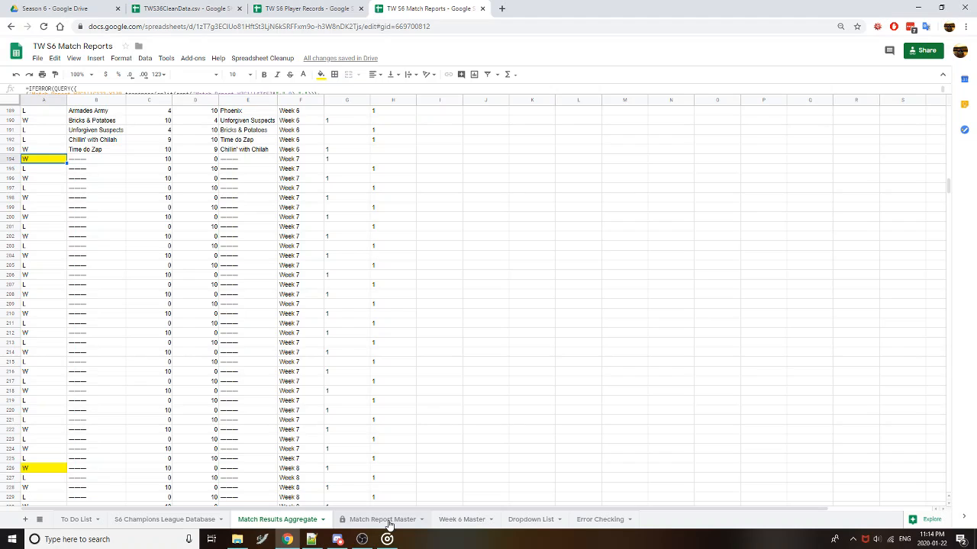
click(388, 520)
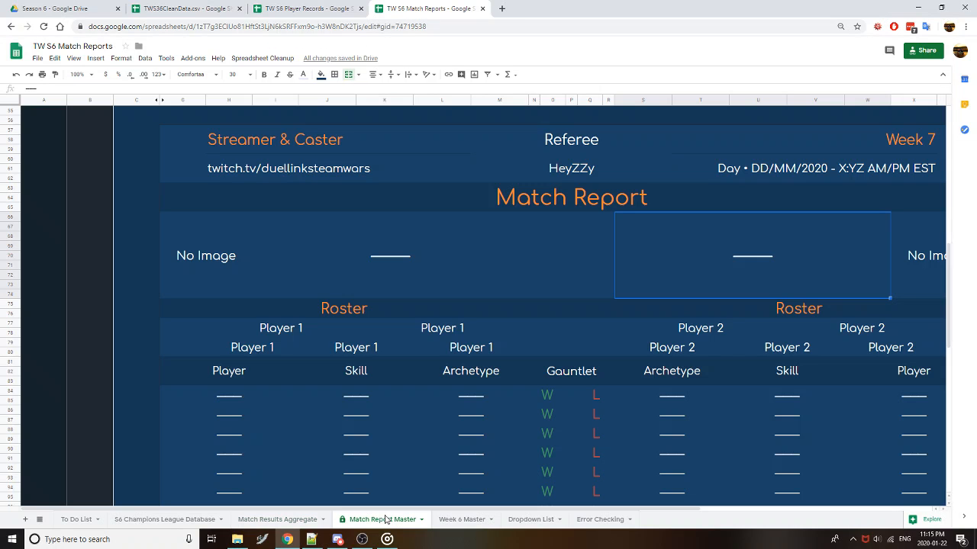
click(73, 75)
click(79, 95)
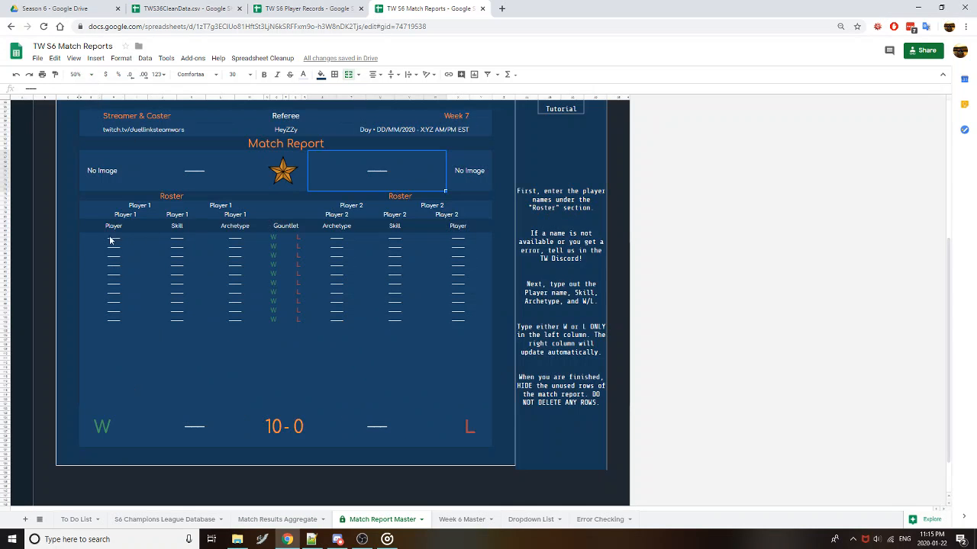
drag(109, 240, 460, 394)
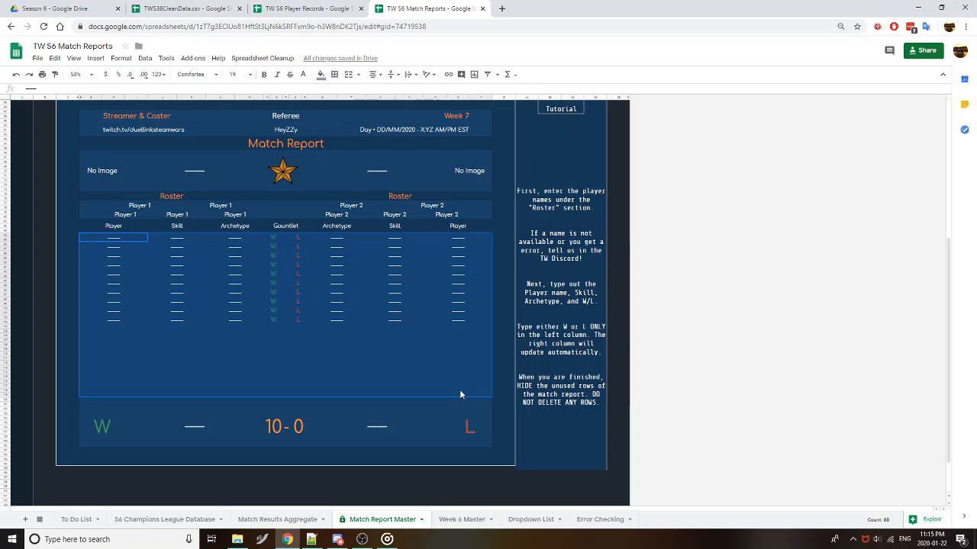
Return to Match Results Aggregate, then switch to Notepad++ and examine the pasted formula's opening and closing lines
click(290, 520)
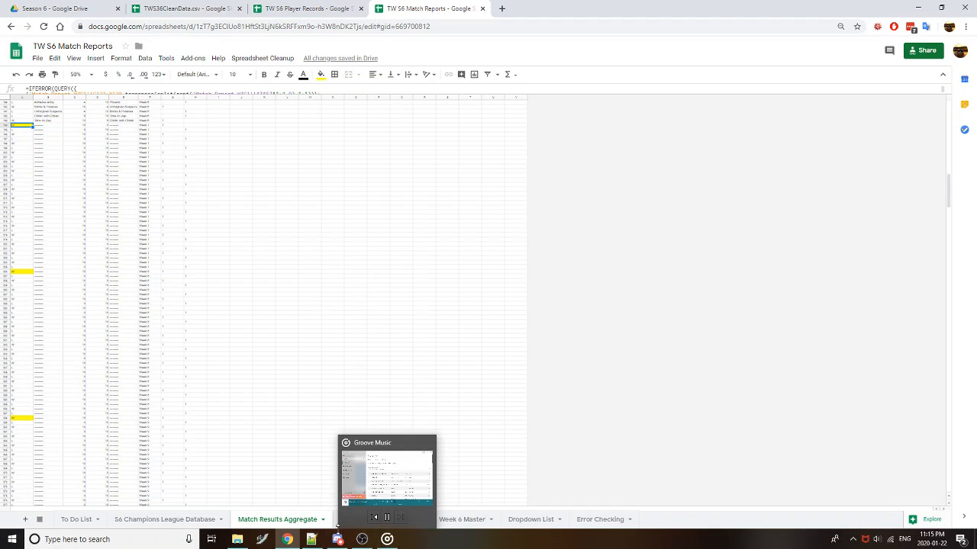
click(319, 543)
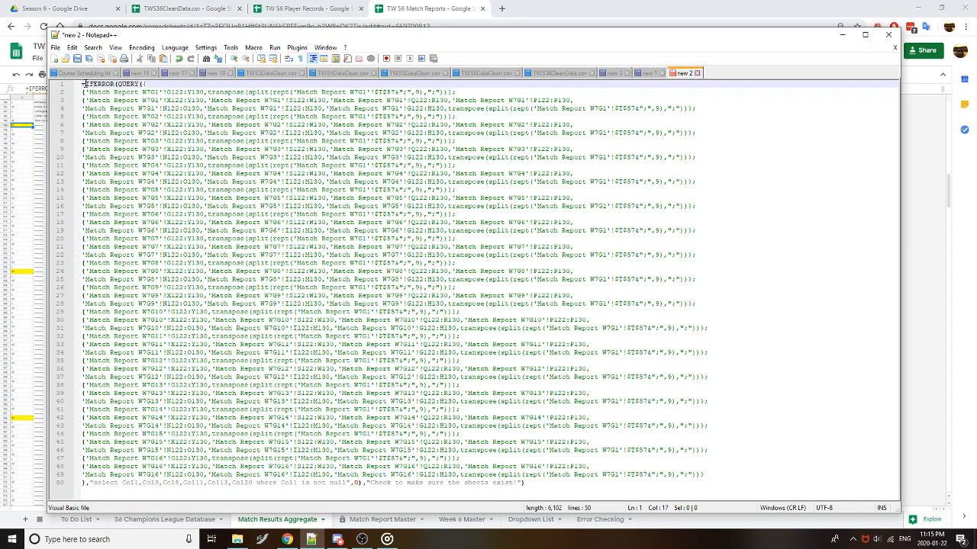
drag(85, 84, 116, 84)
click(530, 485)
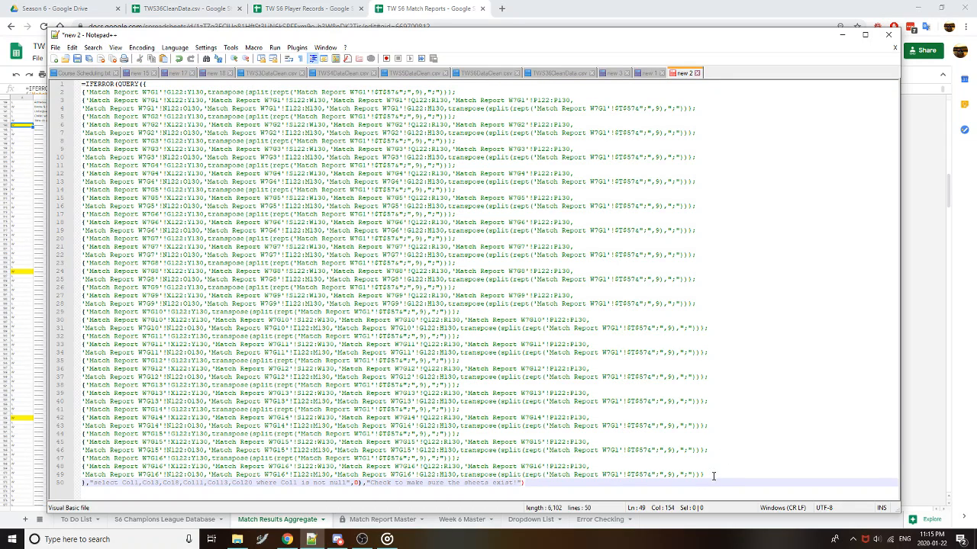
mouse_move(713, 476)
mouse_down()
mouse_move(595, 467)
mouse_move(596, 392)
mouse_move(415, 304)
mouse_move(297, 220)
mouse_move(772, 449)
mouse_move(800, 508)
mouse_move(729, 477)
mouse_up()
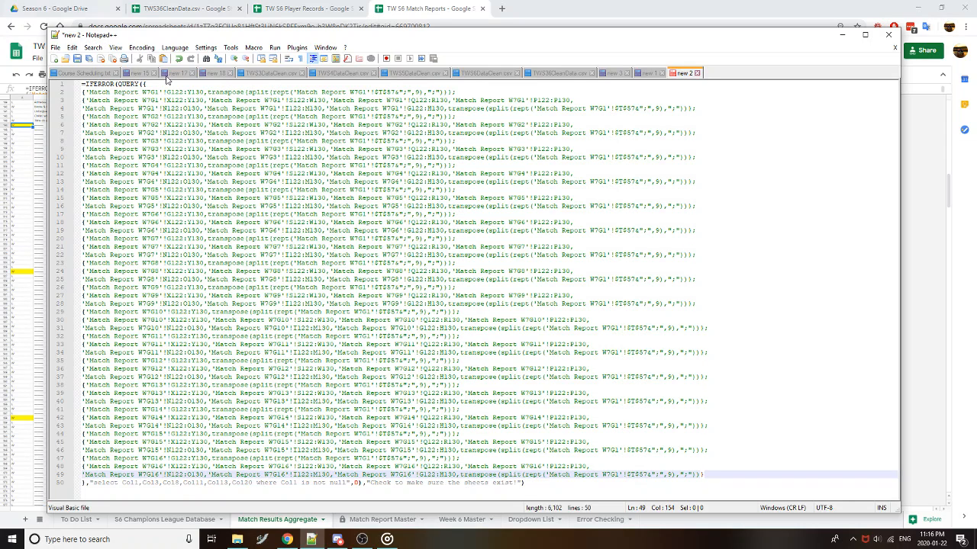
Replace every occurrence of W7G in the pasted formula with W8G
click(92, 48)
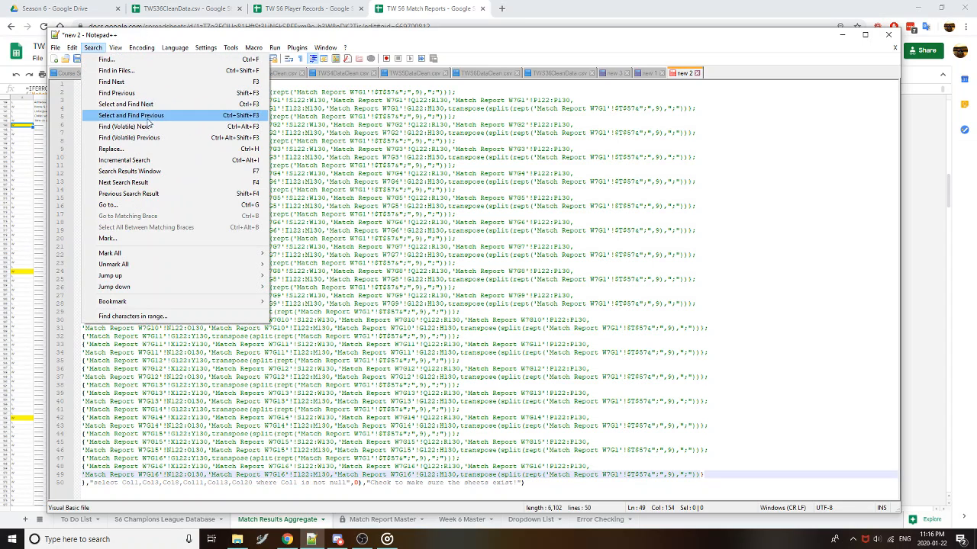
click(161, 153)
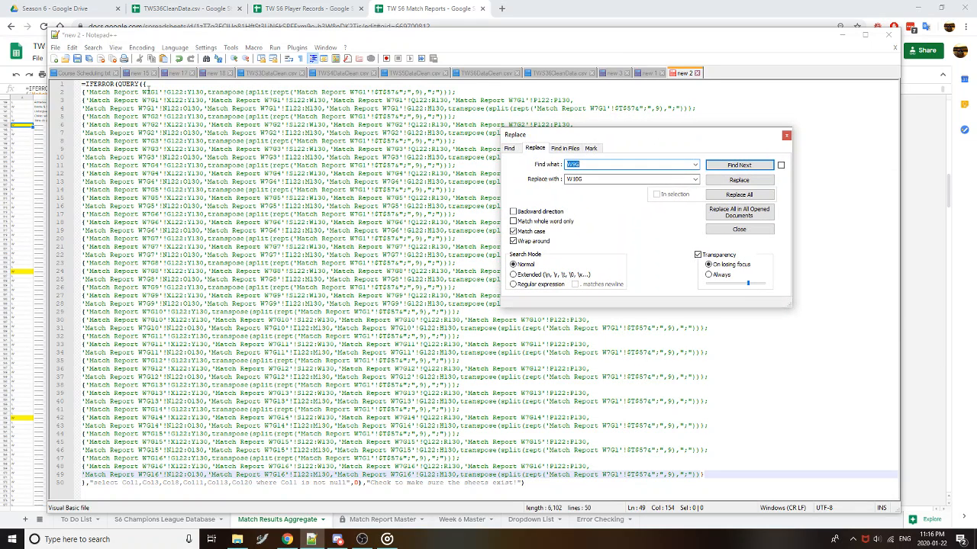
click(580, 164)
key(BackSpace)
text(7)
key(Tab)
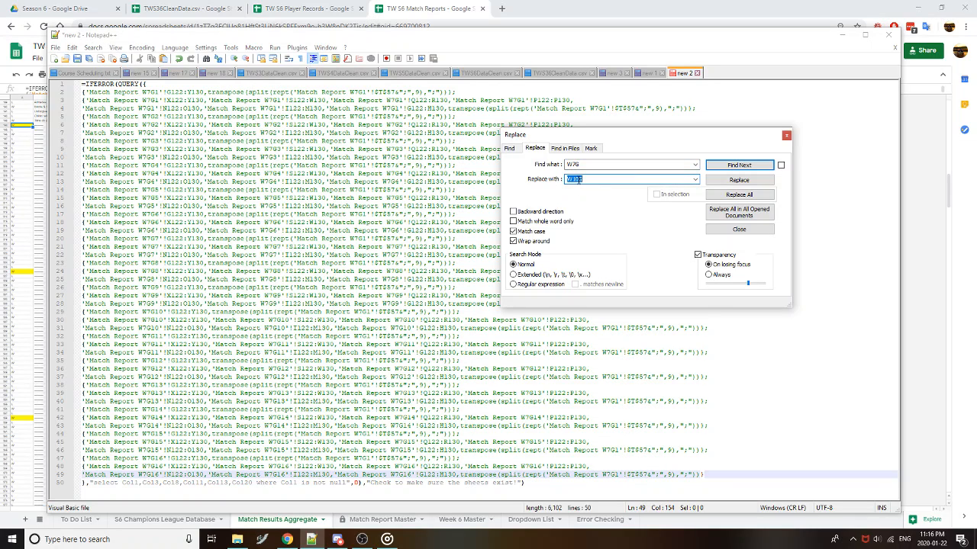
click(592, 179)
key(BackSpace)
key(BackSpace)
key(BackSpace)
text(8)
click(739, 196)
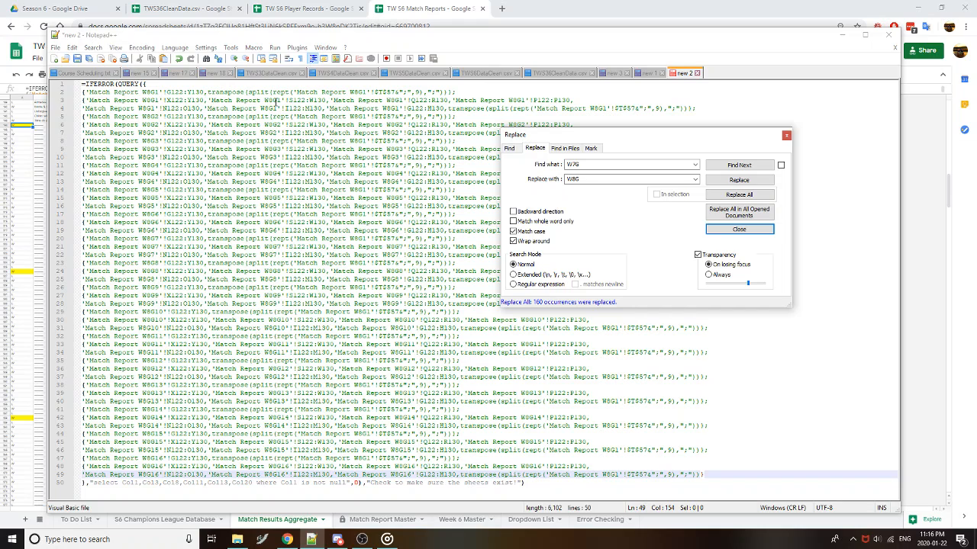
Copy the whole edited Week 8 formula and switch to Match Results Aggregate in the browser, setting its zoom to 100%
click(334, 87)
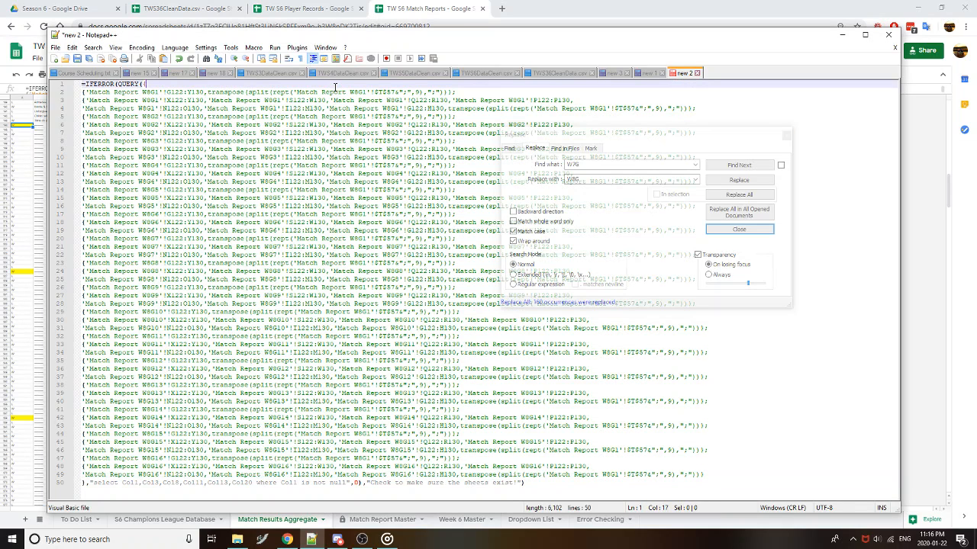
key(ctrl+a)
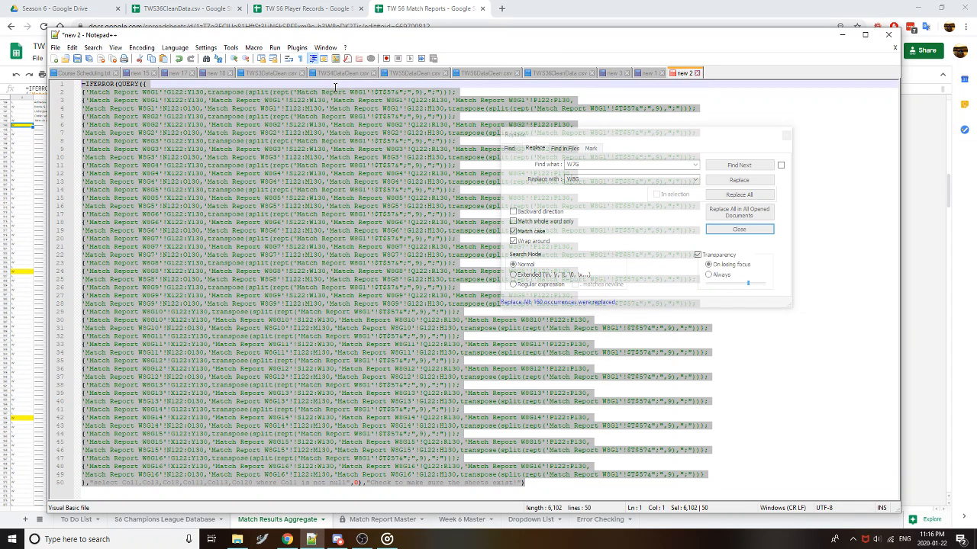
click(418, 6)
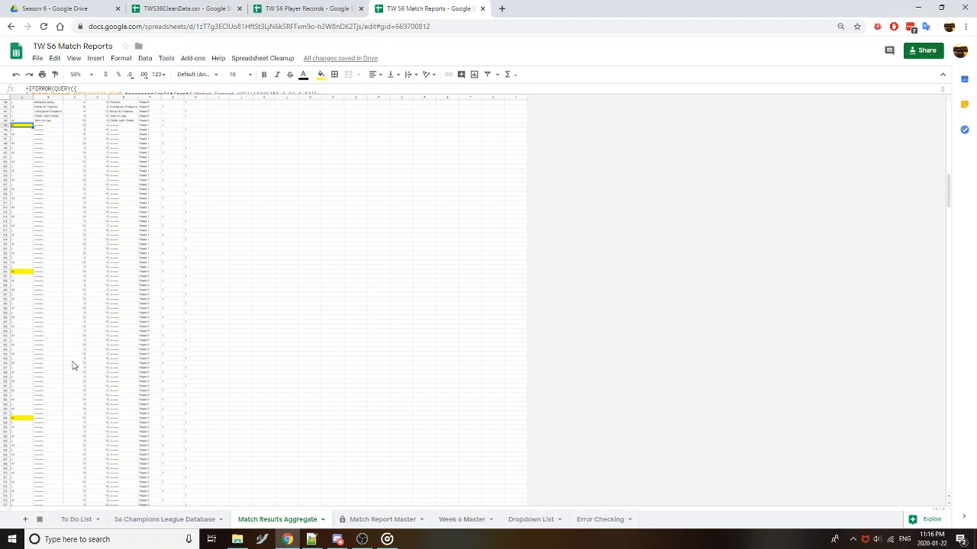
click(84, 74)
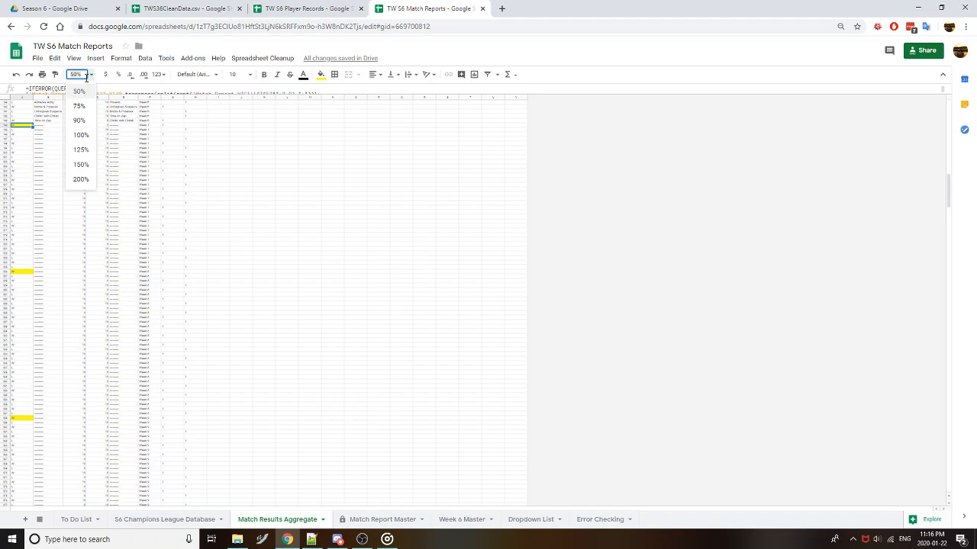
click(80, 134)
scroll(257, 199, down, 5)
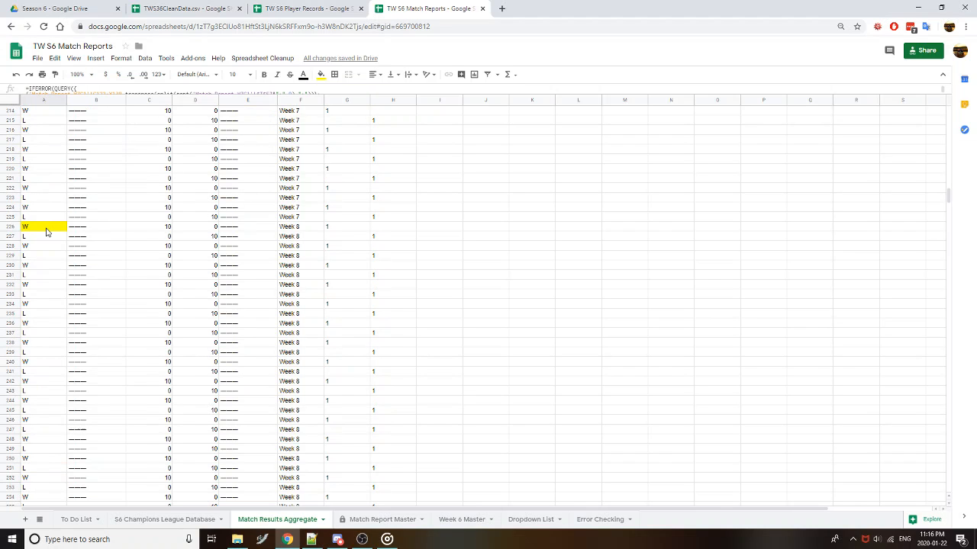
Try to replace the existing Week 8 formula in cell A226 with the copied one, and undo the change
click(48, 226)
key(Return)
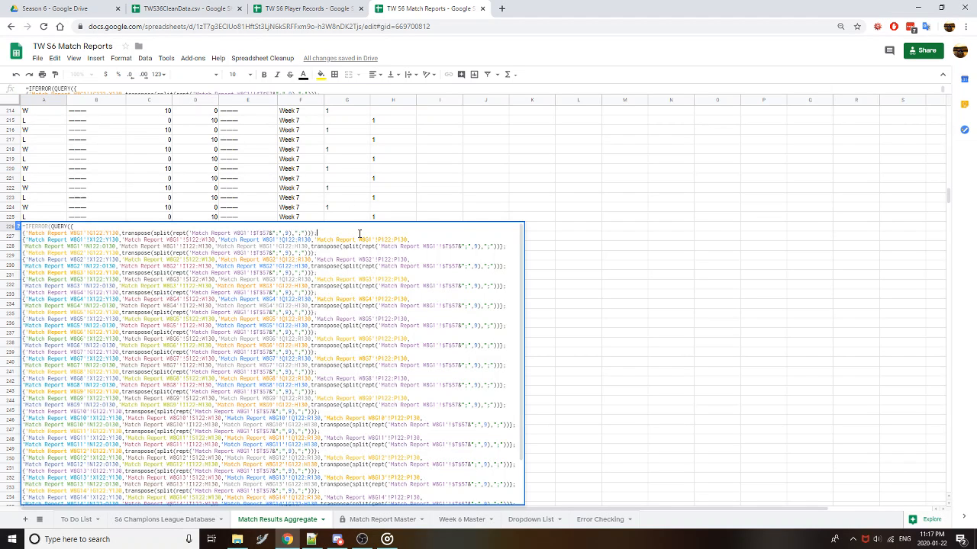
key(ctrl+a)
key(ctrl+x)
text(v)
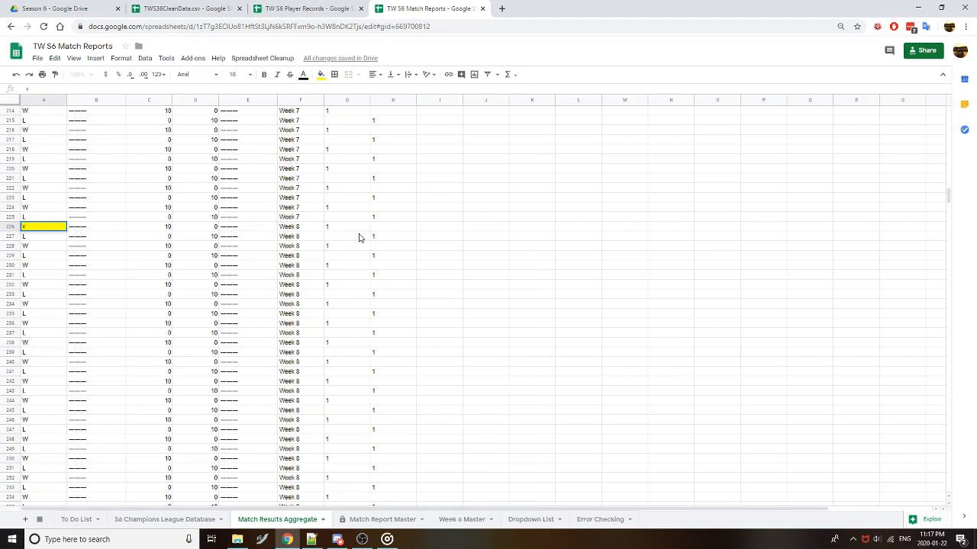
key(ctrl+z)
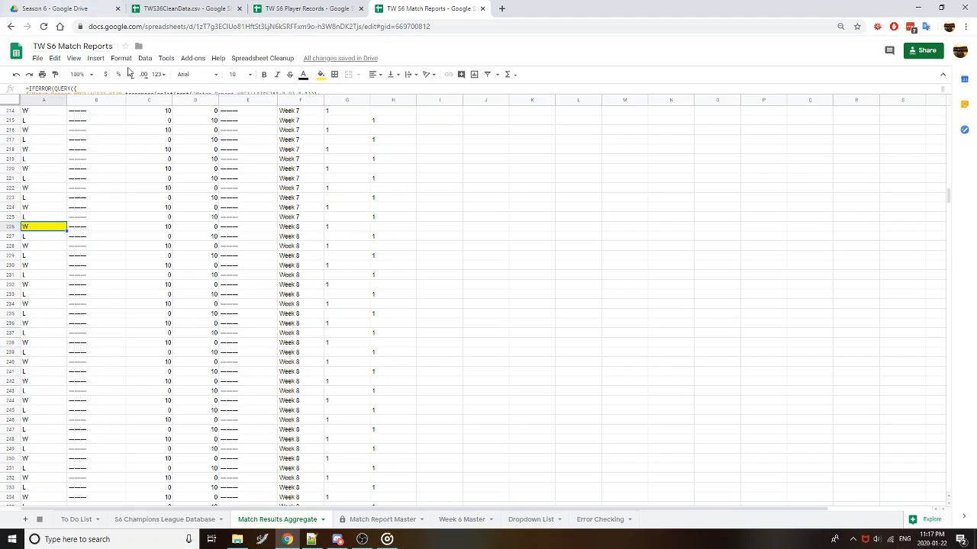
Open the highlighted Week 8 query formula in cell A226 to read it in full, leaving it unedited
key(Return)
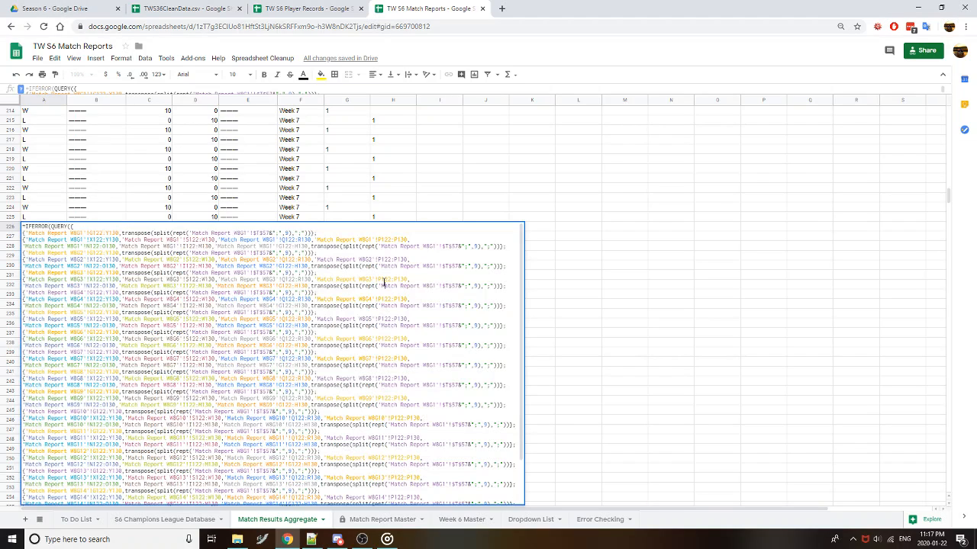
key(ctrl+a)
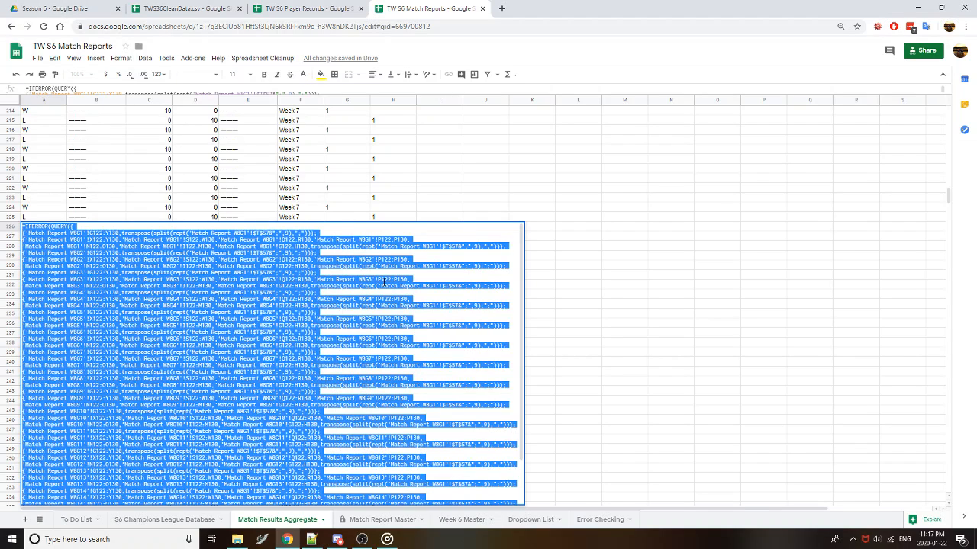
click(383, 287)
key(Return)
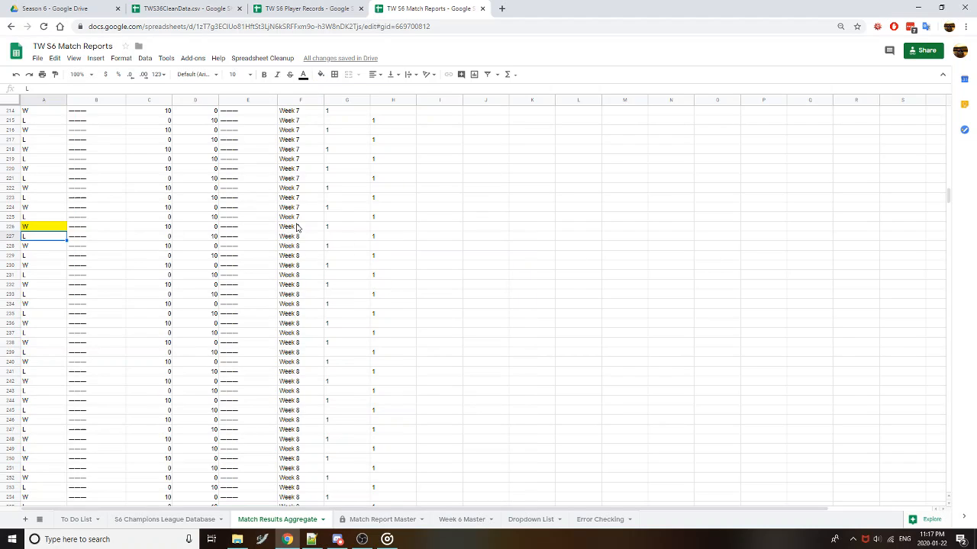
Check where Week 7 changes to Week 8 in the Week column and select the highlighted Week 7 formula cell A194
drag(303, 219, 301, 232)
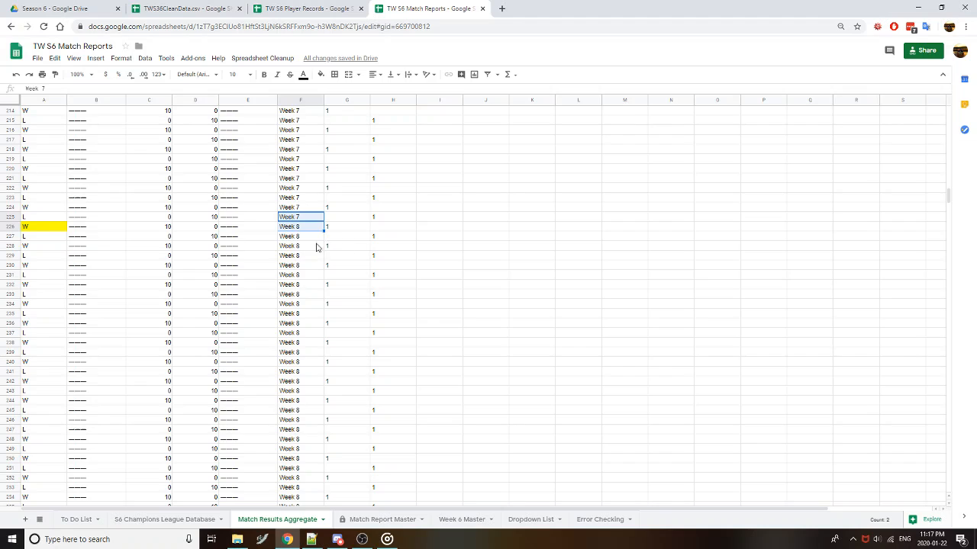
scroll(326, 238, up, 3)
scroll(321, 260, up, 5)
click(46, 306)
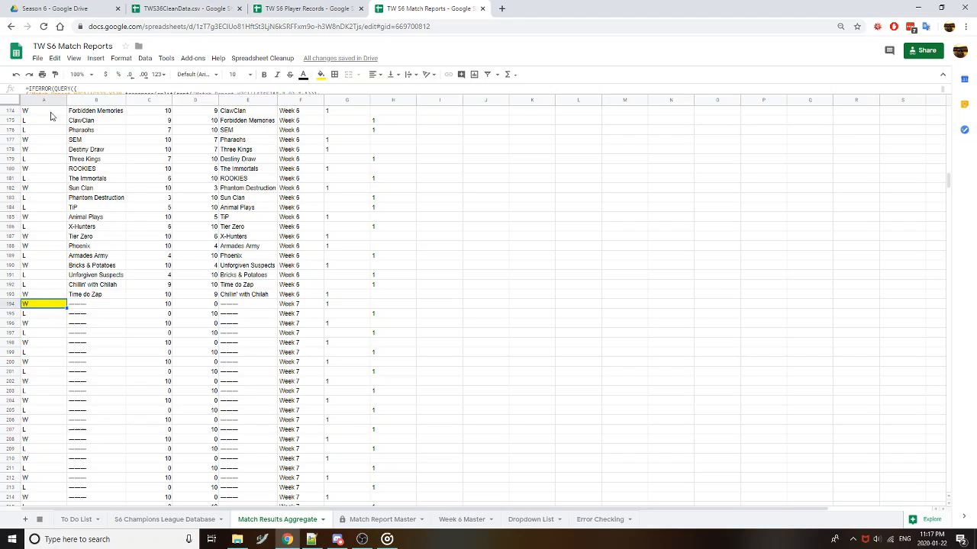
View the sheet at 50% zoom to look over the highlighted weekly formula cells, and return to 100% at the first rows
click(79, 73)
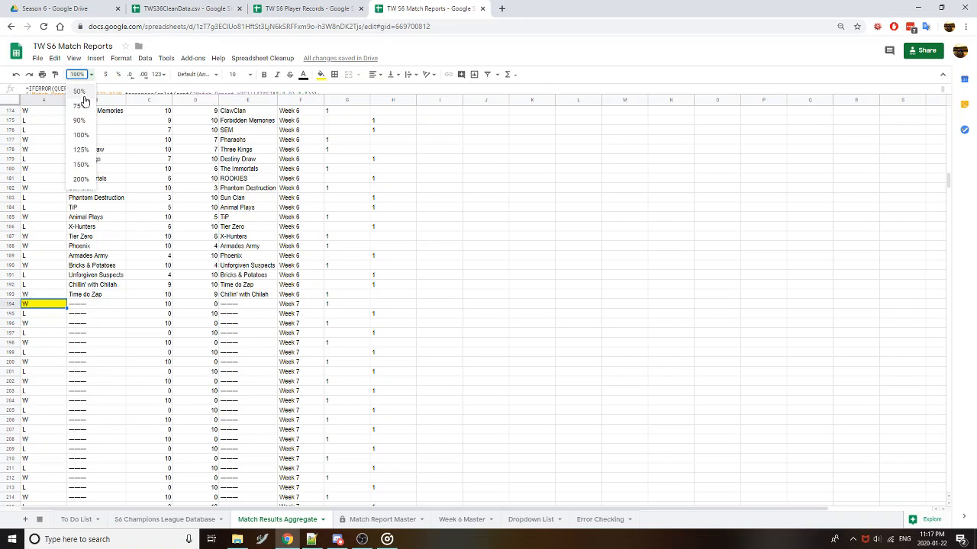
click(80, 92)
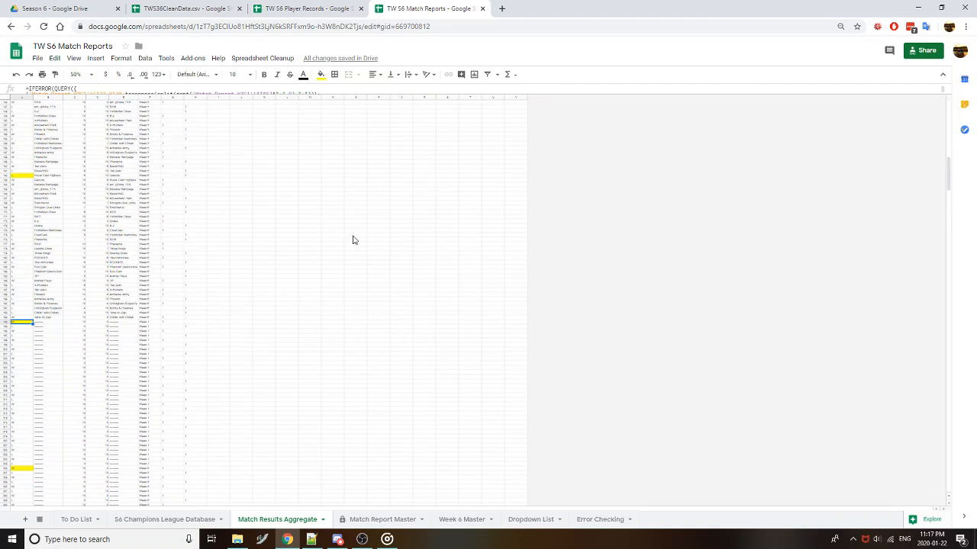
scroll(352, 240, up, 10)
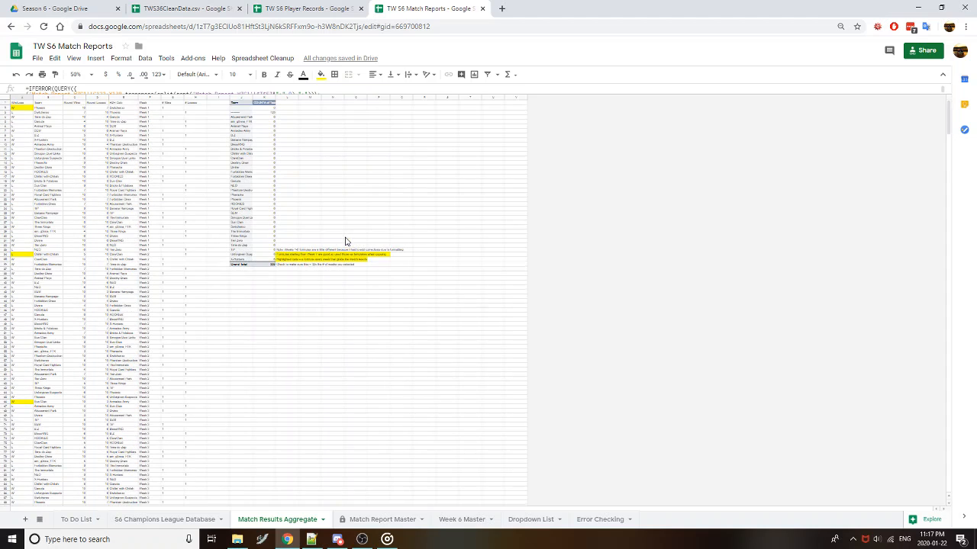
click(84, 74)
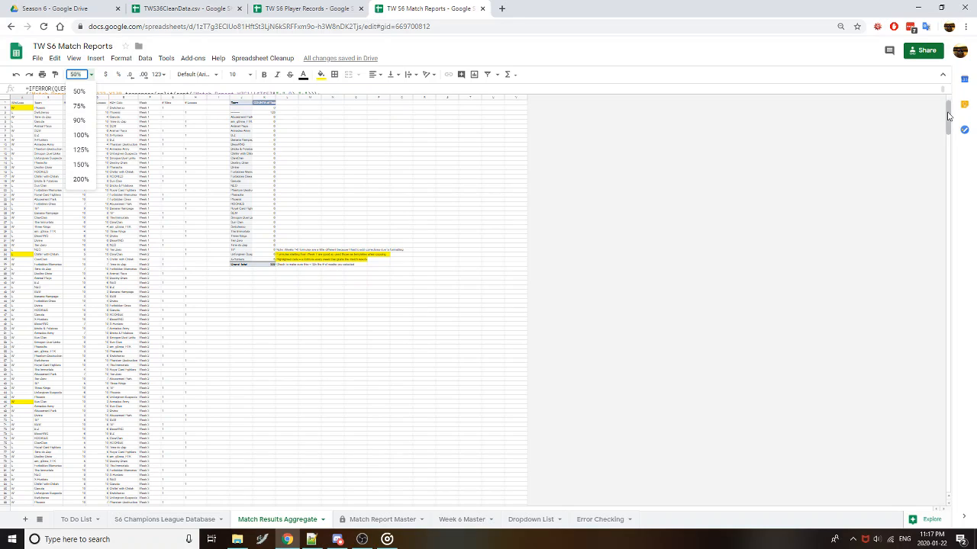
click(78, 94)
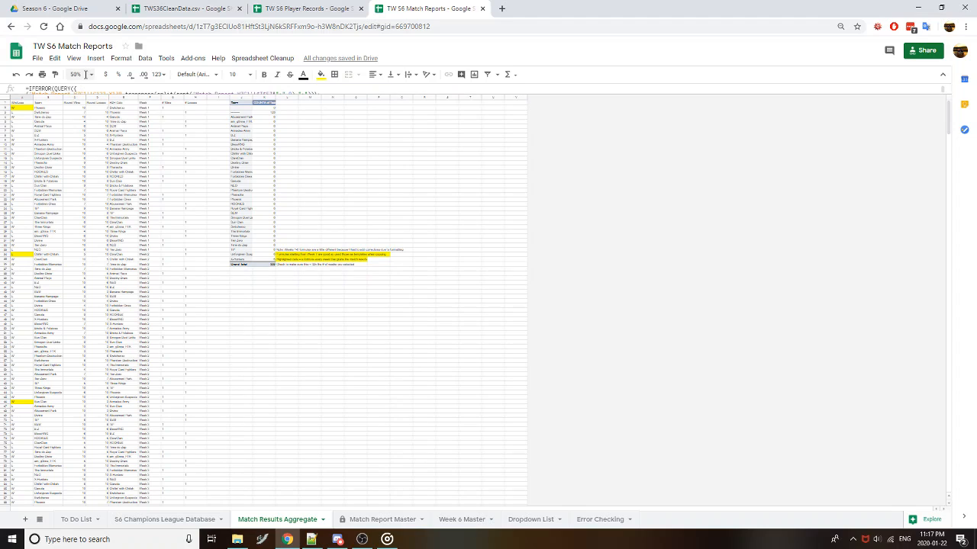
click(76, 74)
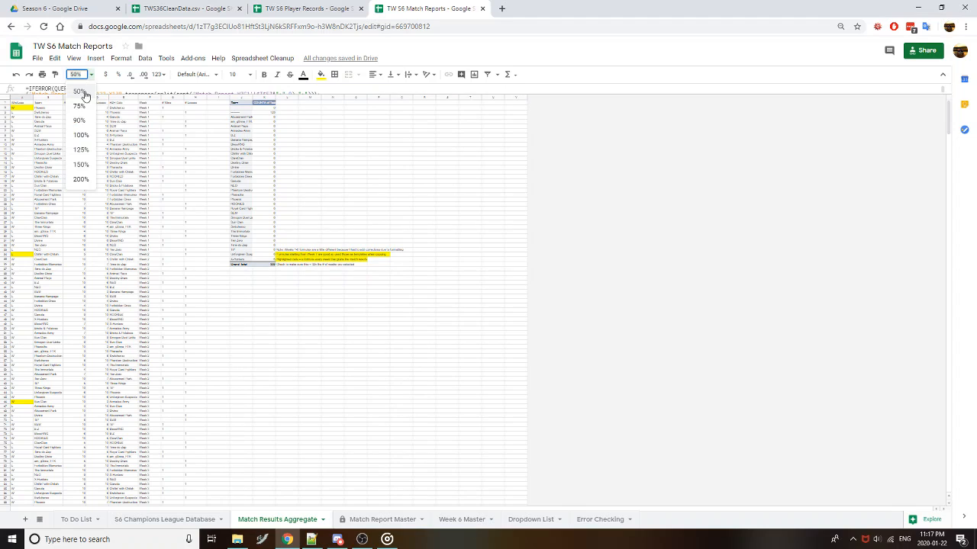
click(81, 135)
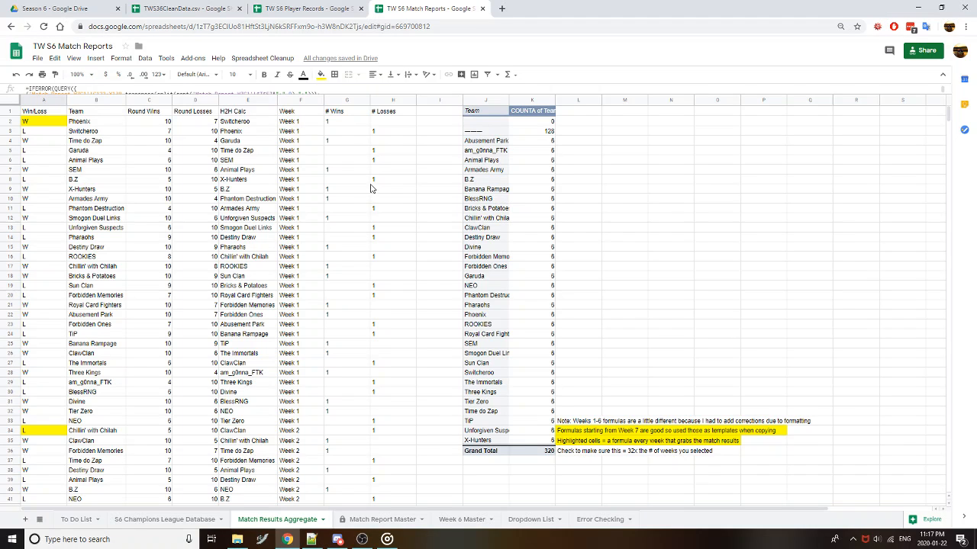
Examine the pivot table's count per team against the Team column, including its blank and placeholder rows
click(492, 133)
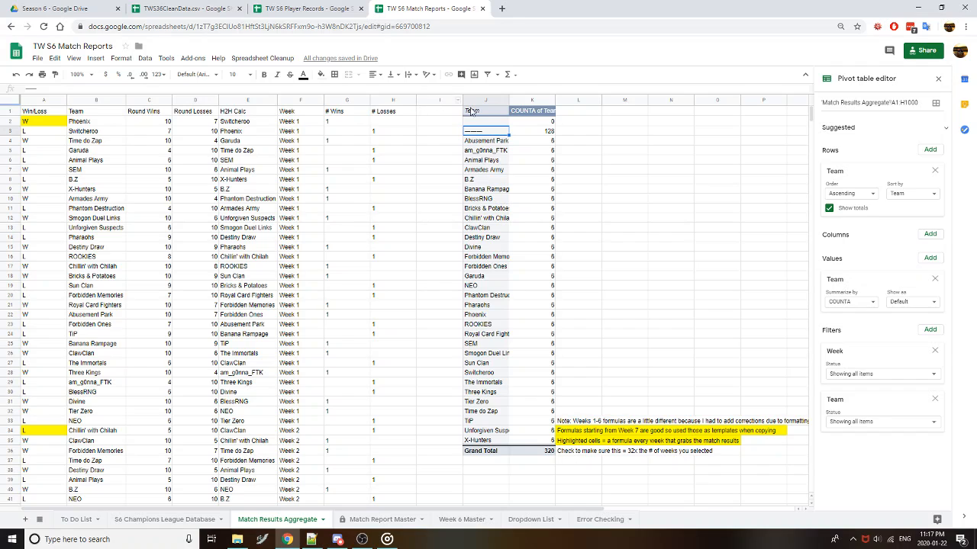
click(99, 100)
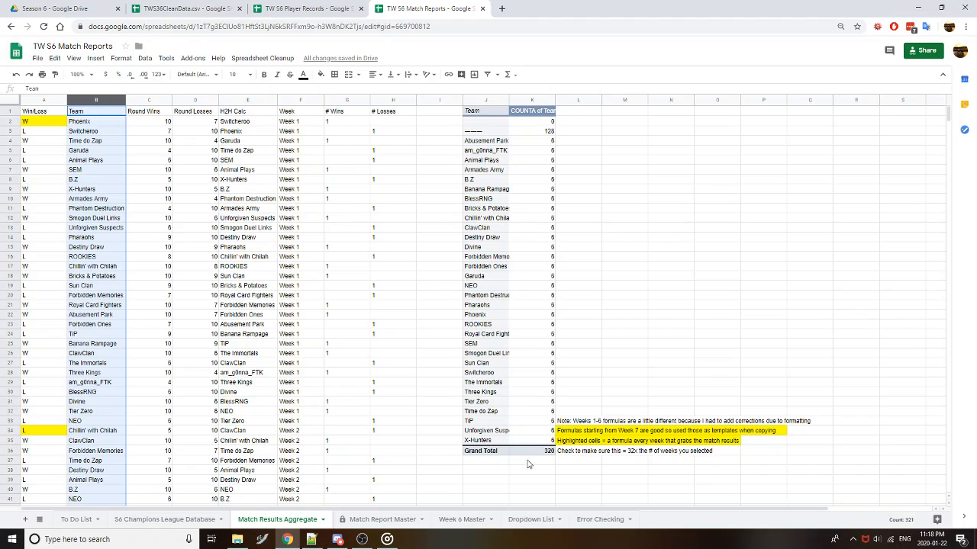
click(498, 123)
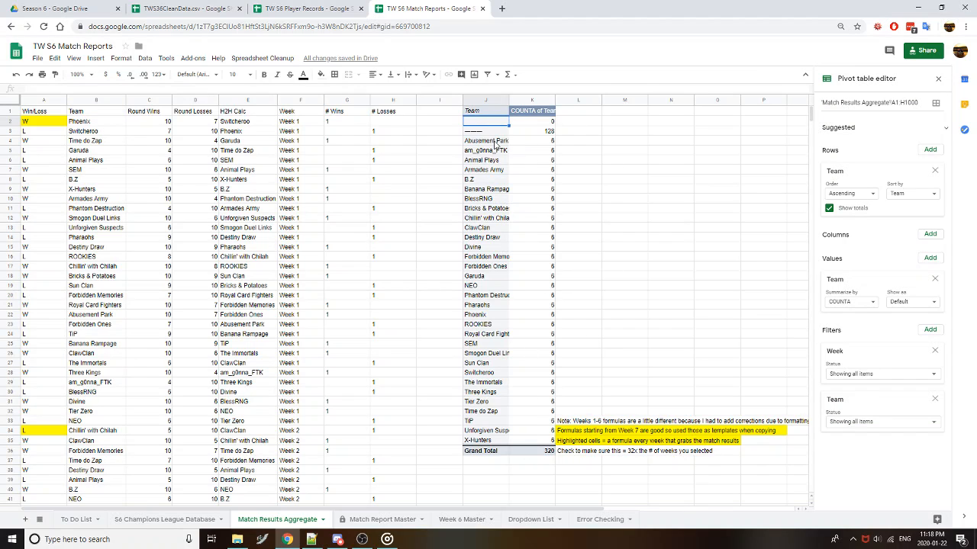
click(541, 142)
click(500, 142)
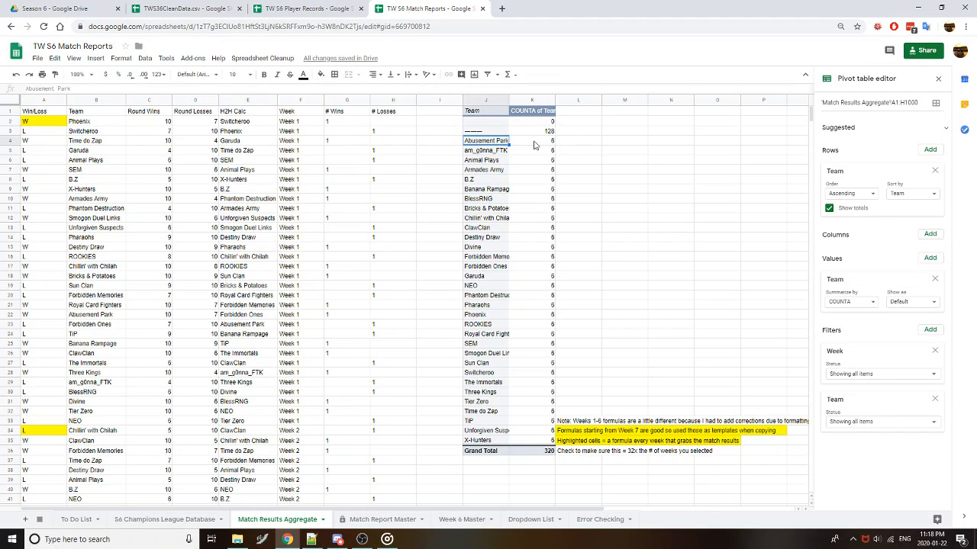
click(533, 142)
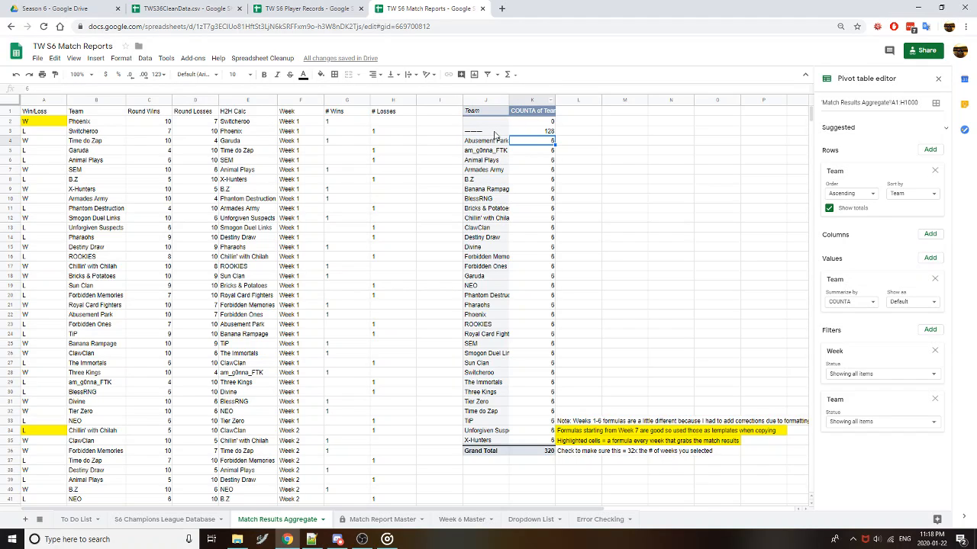
mouse_move(479, 136)
mouse_down()
mouse_move(549, 136)
mouse_move(538, 125)
mouse_up()
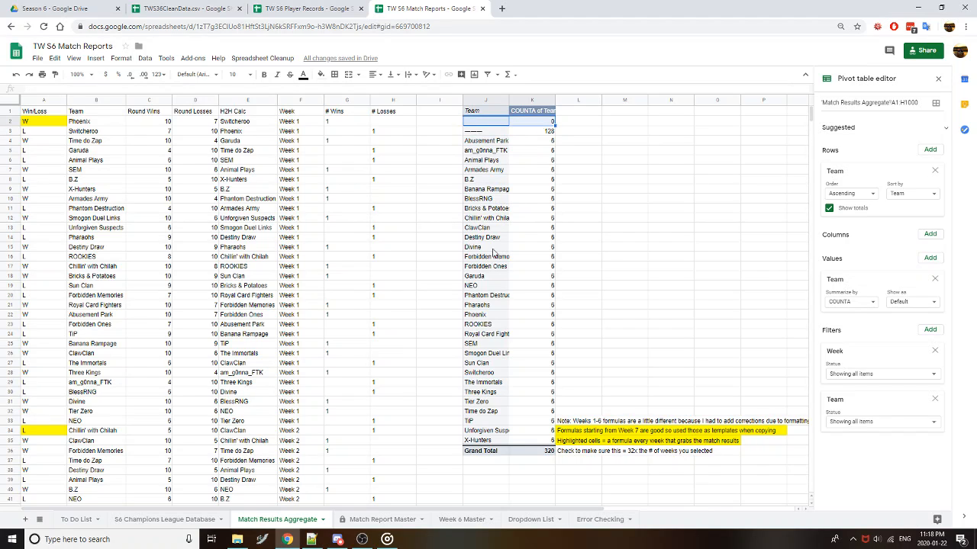
click(495, 143)
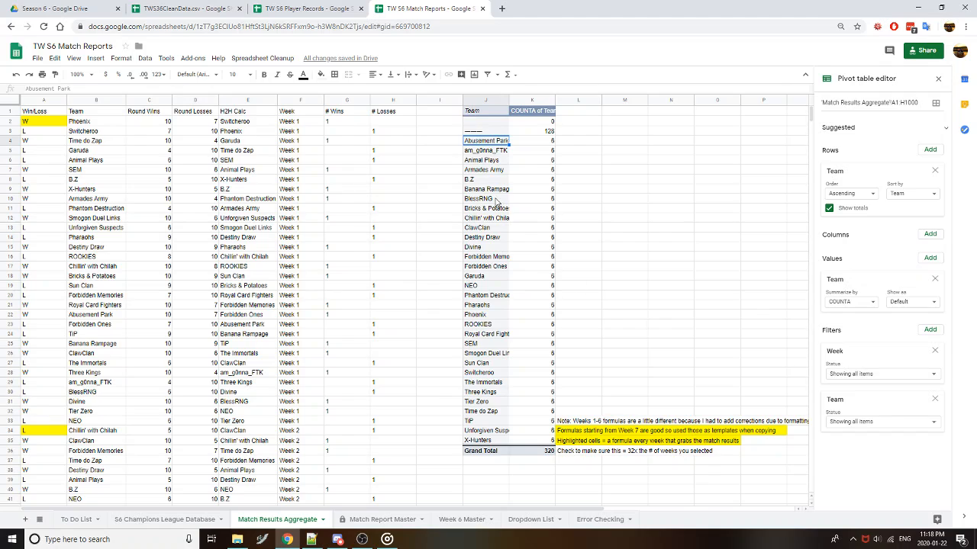
Filter the pivot table to Week 1 only and check the count for each team
click(884, 377)
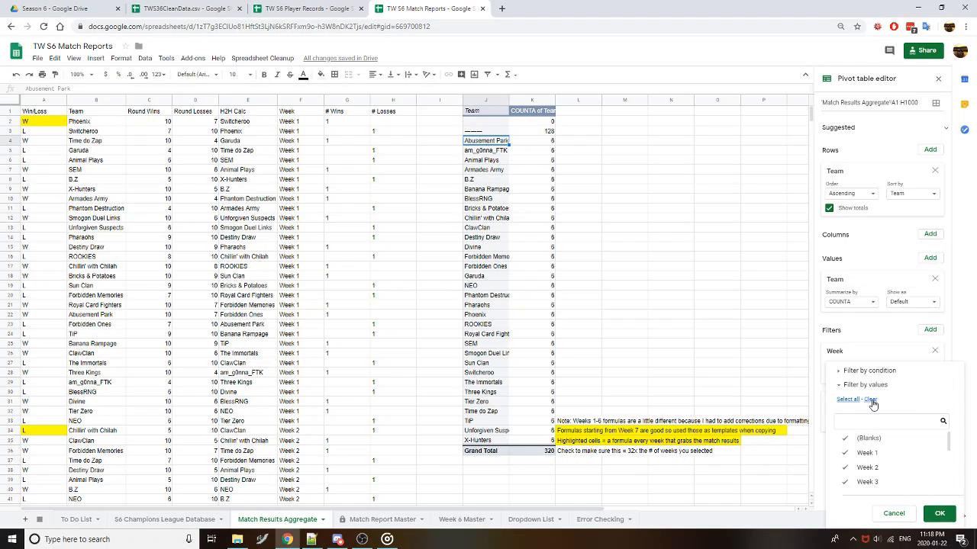
click(871, 401)
click(867, 452)
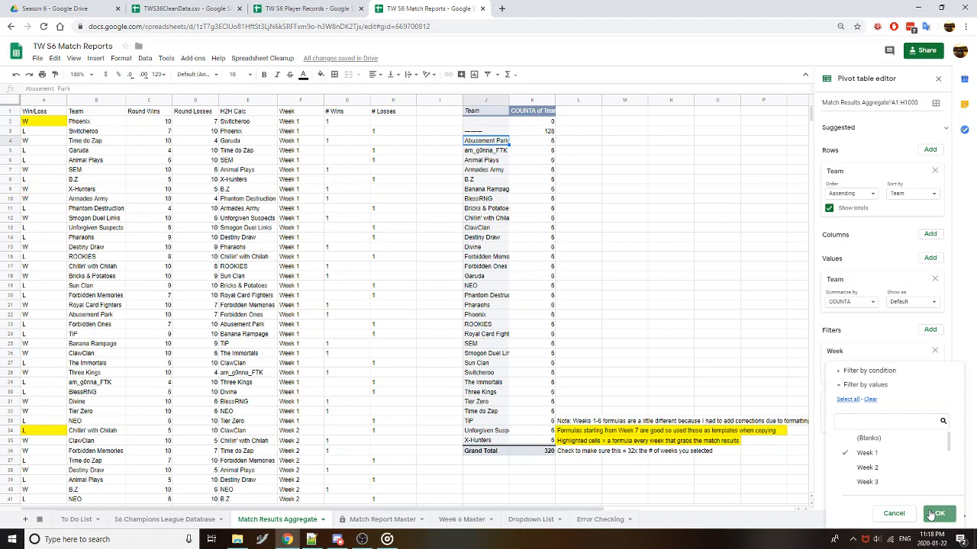
click(932, 514)
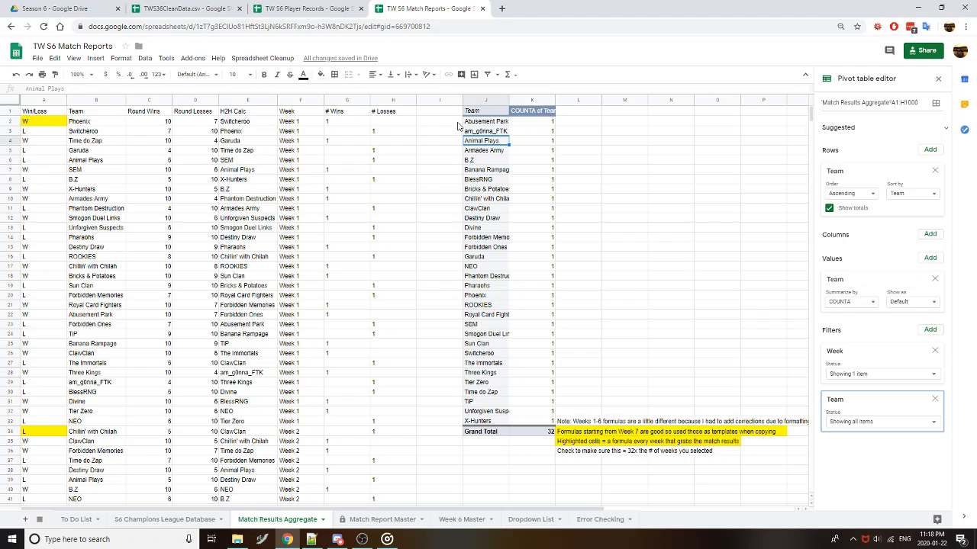
drag(460, 123, 546, 427)
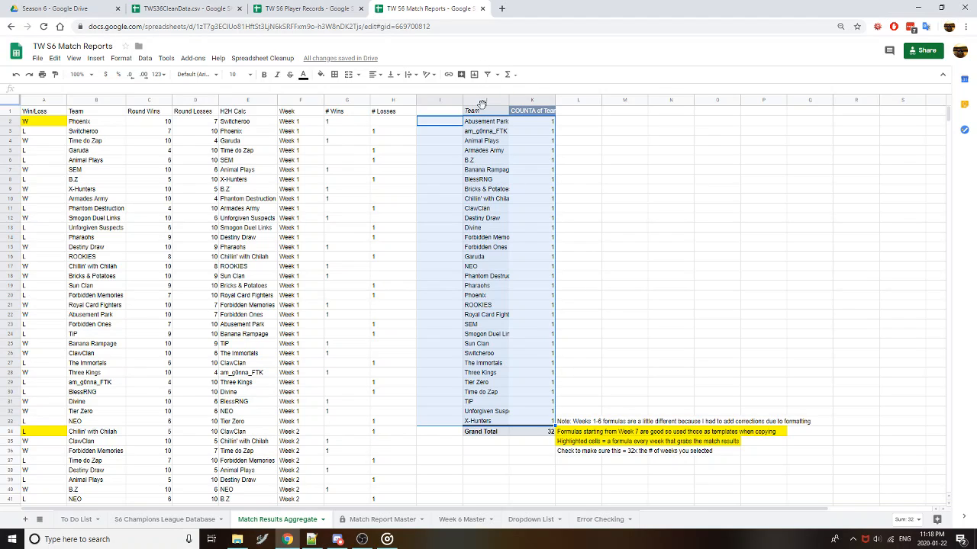
click(691, 180)
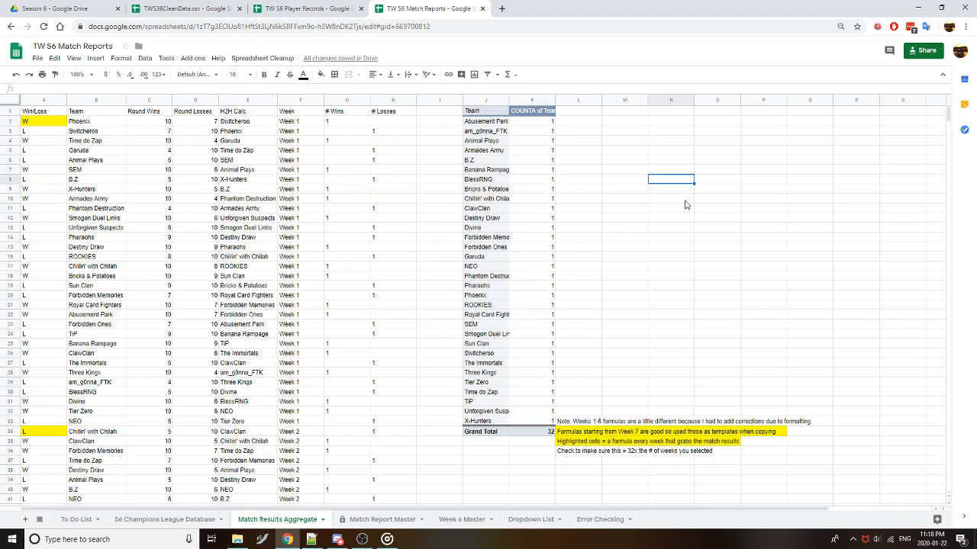
View the selectable values of the pivot table's Team filter and close it without changing the selection
click(503, 142)
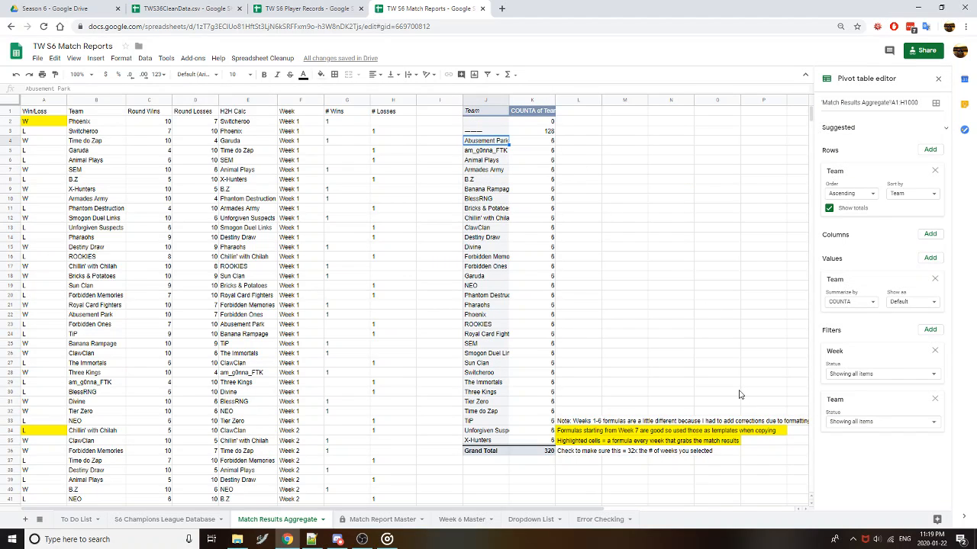
click(883, 422)
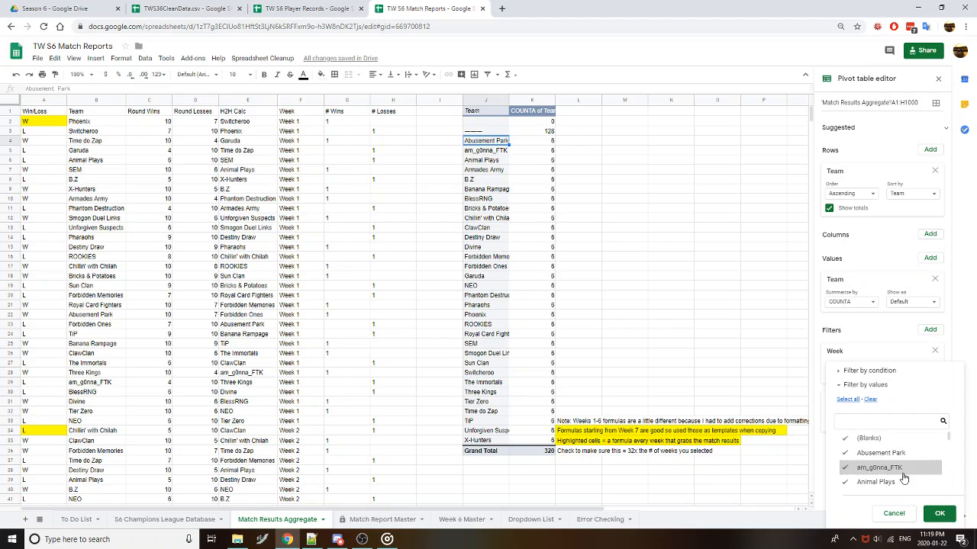
click(895, 514)
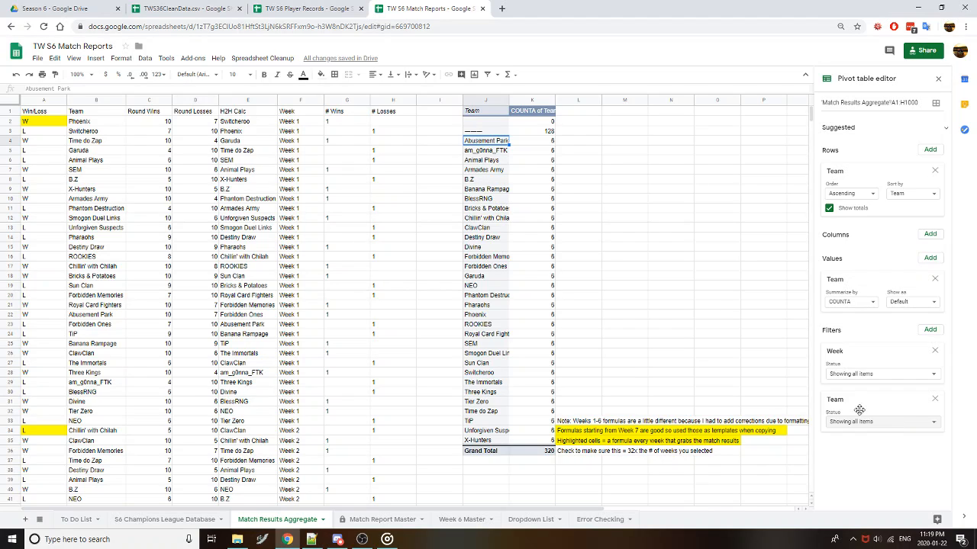
click(483, 220)
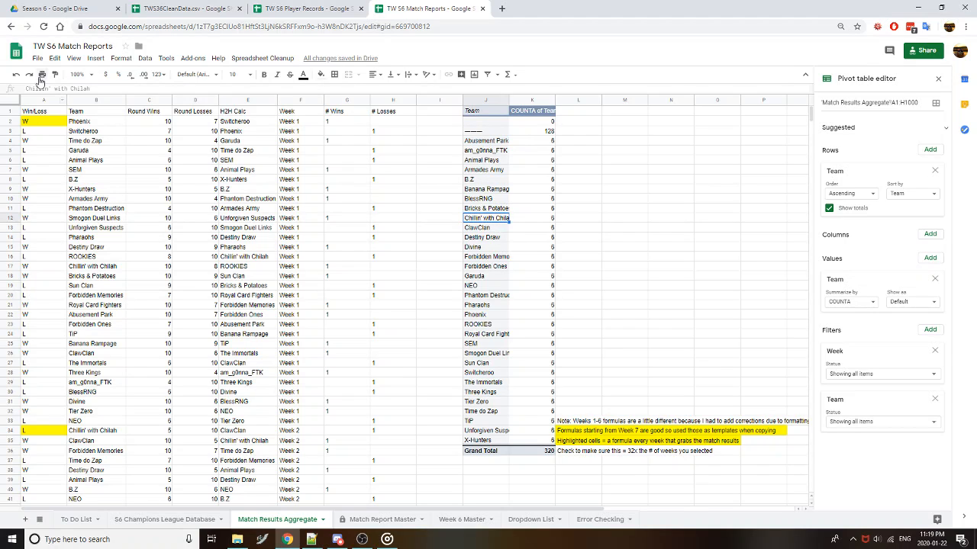
Show the Match Report Master sheet at 50% zoom and inspect the formula behind the first team's name in the final score row
click(391, 517)
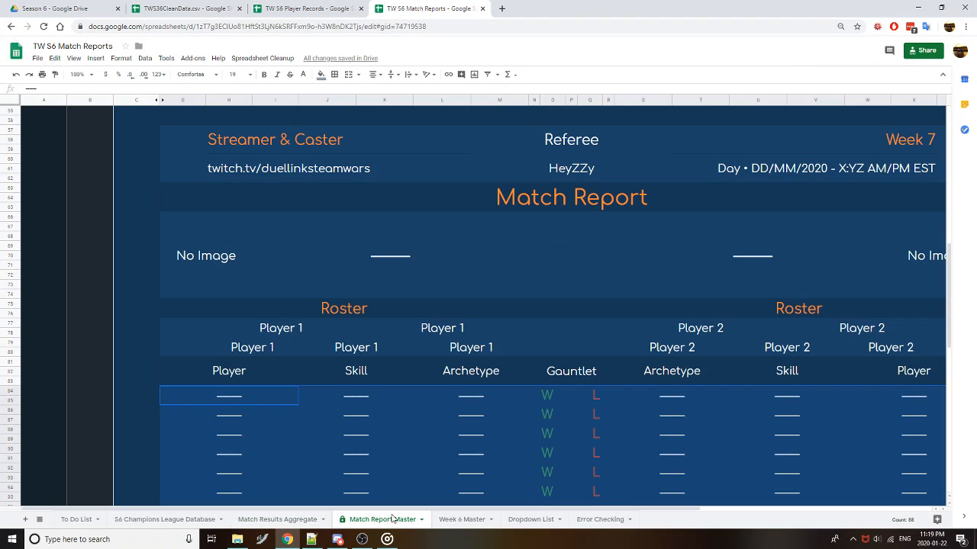
click(79, 74)
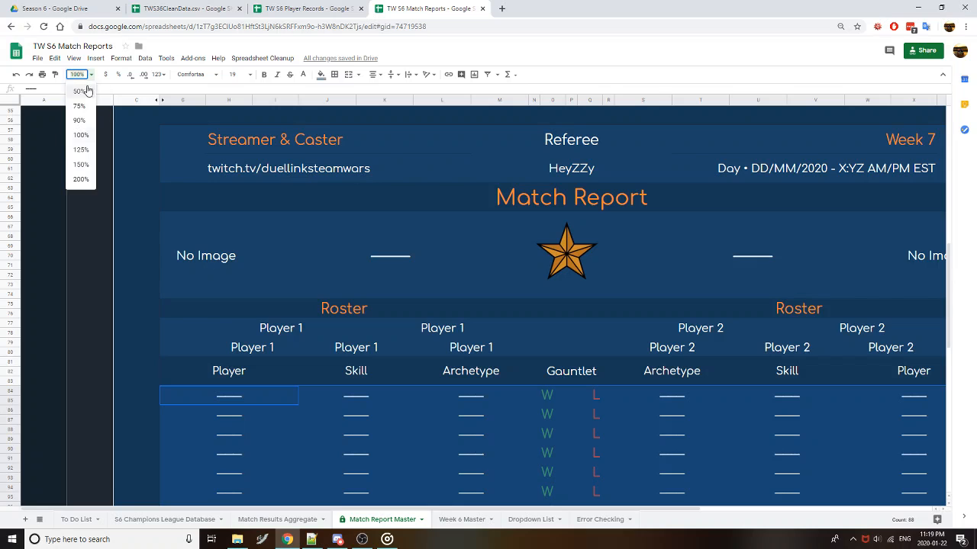
click(84, 94)
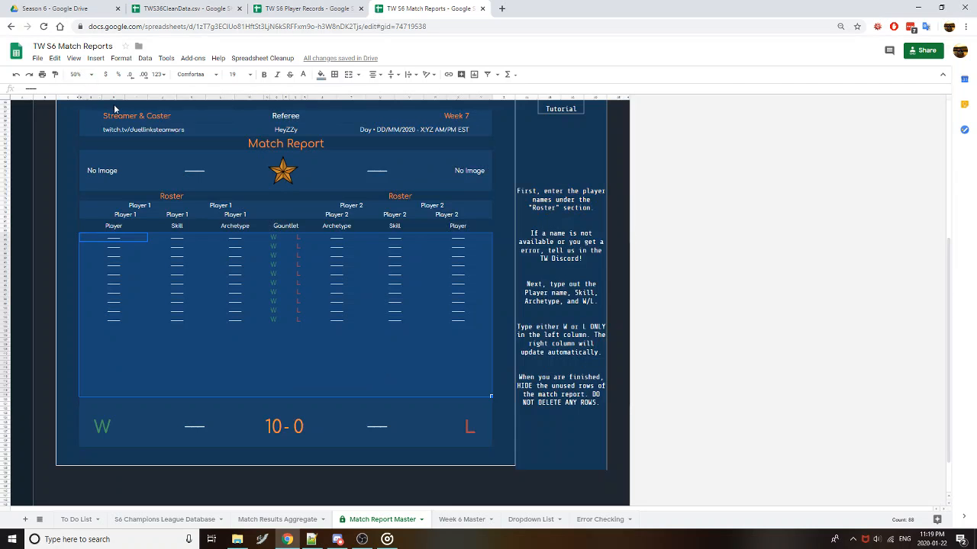
click(208, 423)
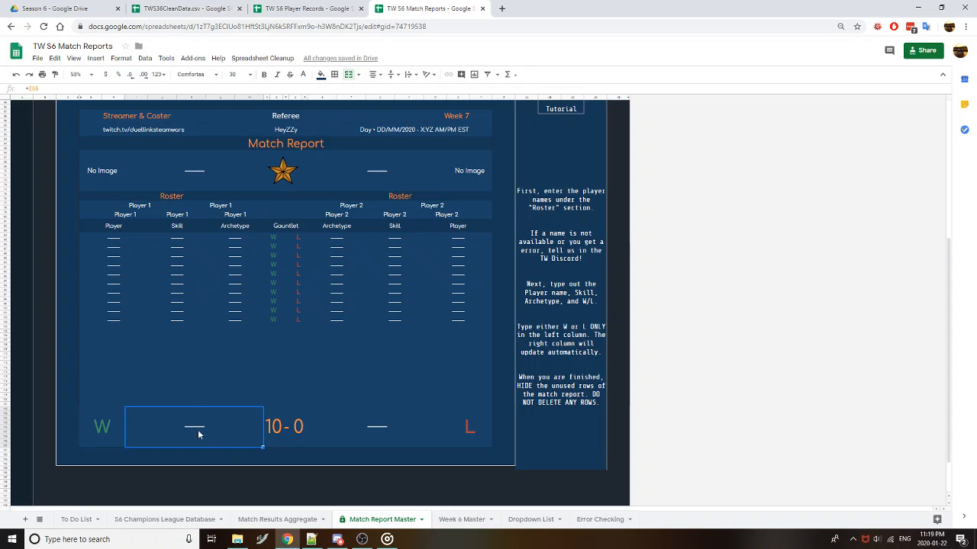
click(211, 86)
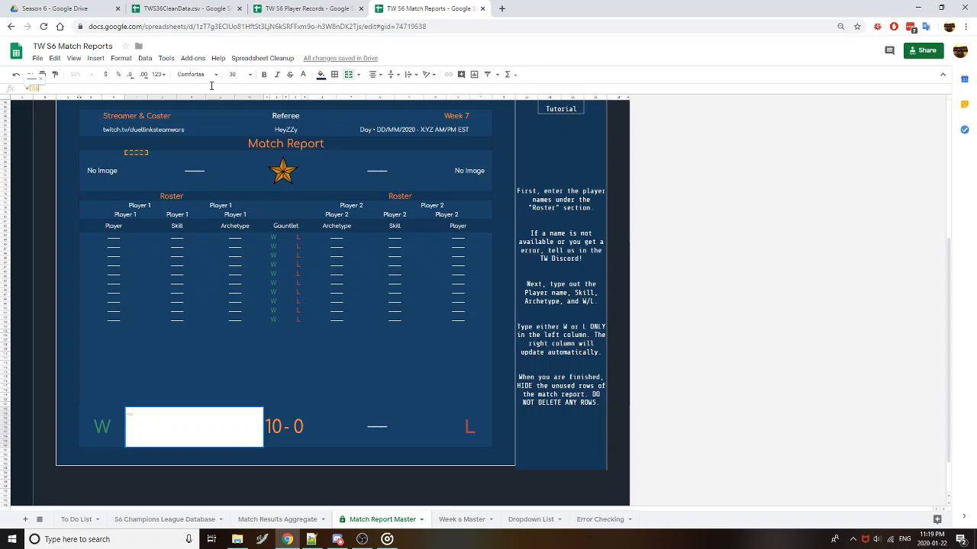
key(Escape)
Set the first team in the match report header to Armades Army
double_click(196, 171)
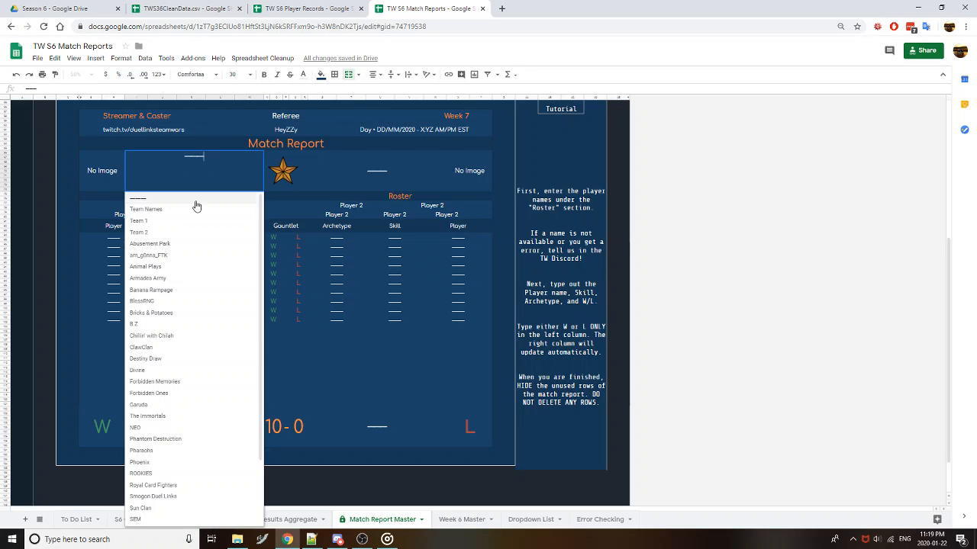
click(190, 282)
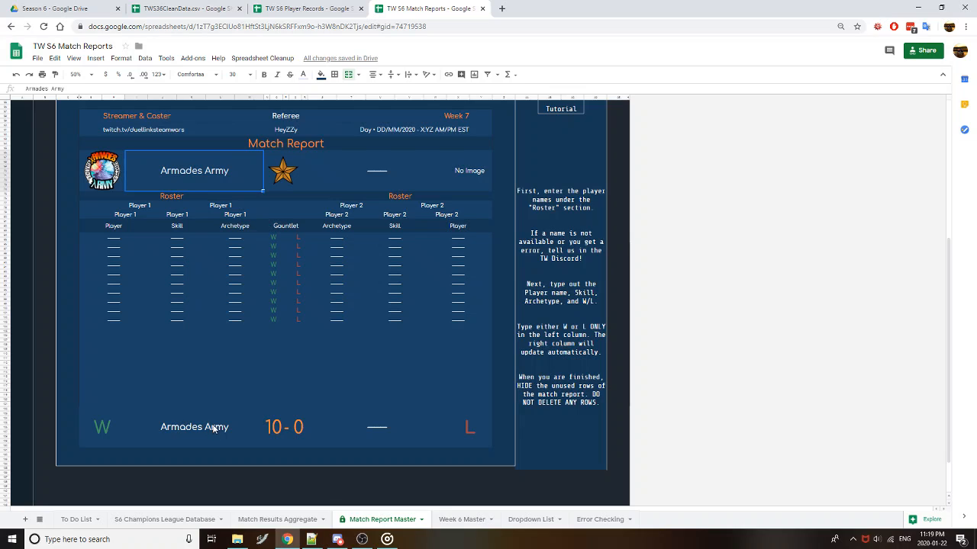
Undo the team selection in the match report header
key(ctrl+z)
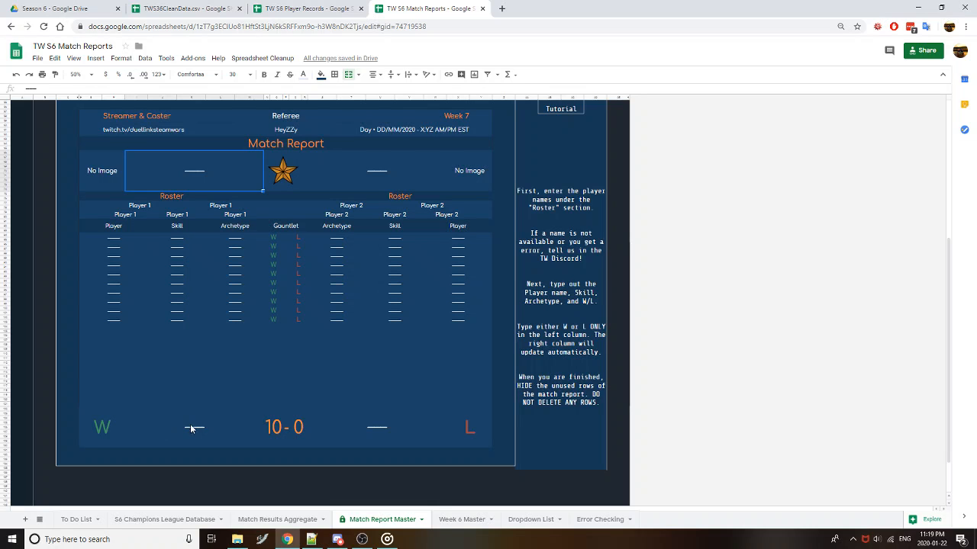
Show the Match Results Aggregate sheet at 100% zoom and examine the pivot table's count for each team
click(166, 519)
click(280, 520)
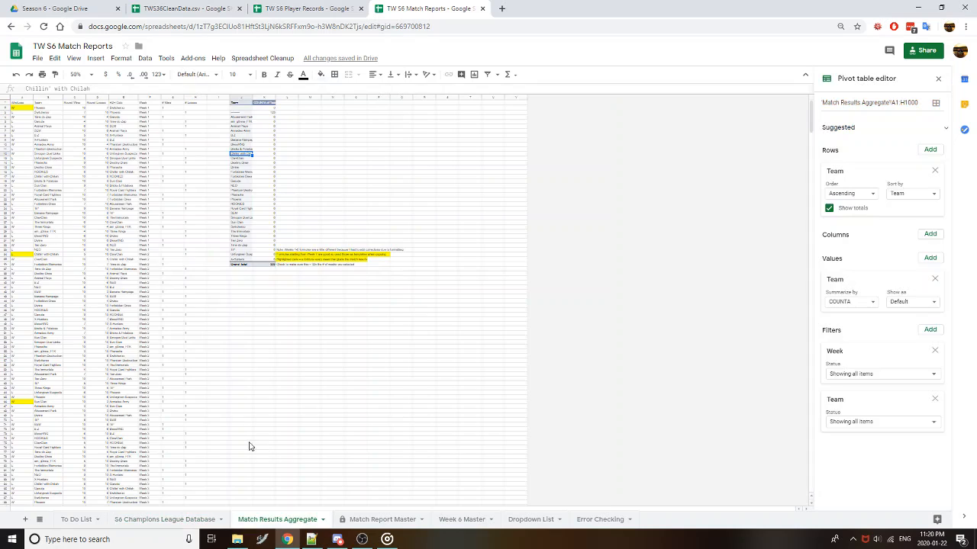
click(88, 74)
click(81, 135)
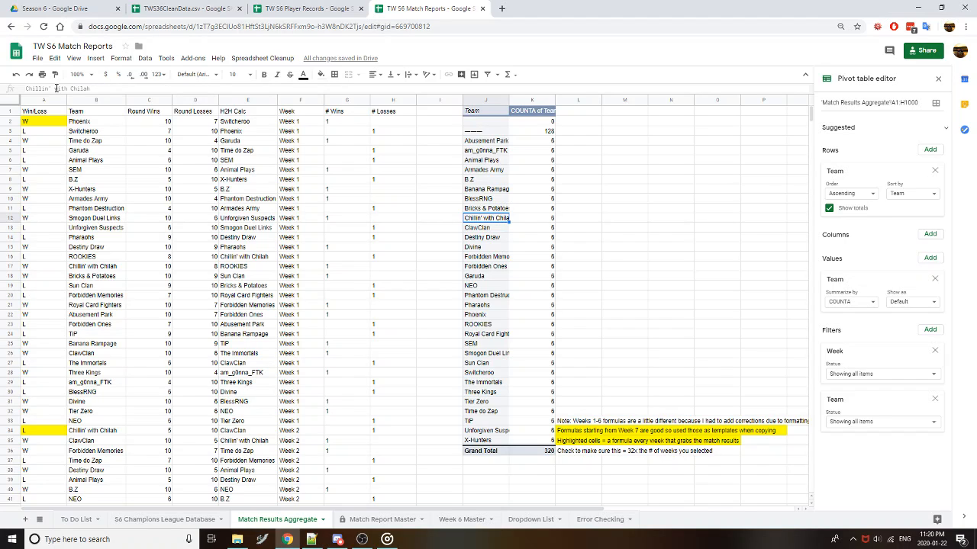
click(541, 234)
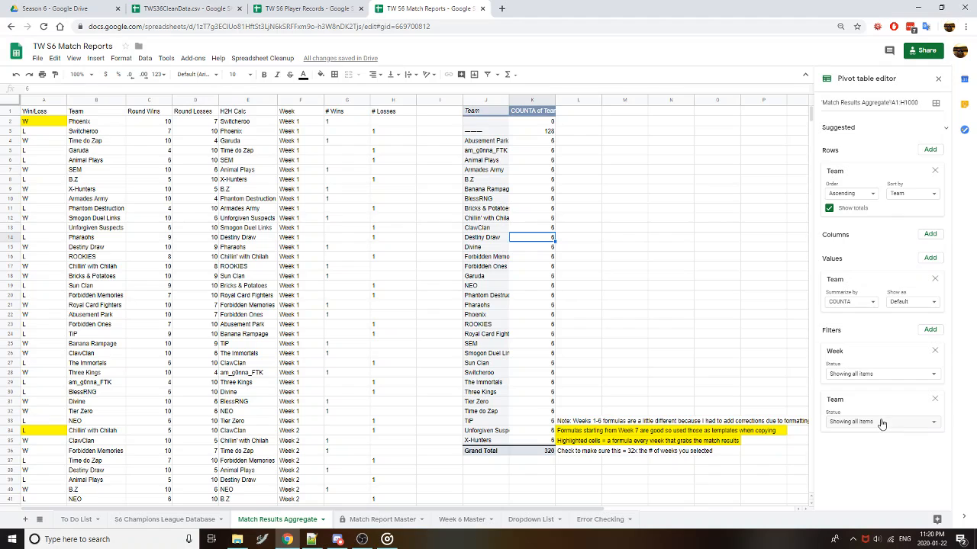
click(543, 220)
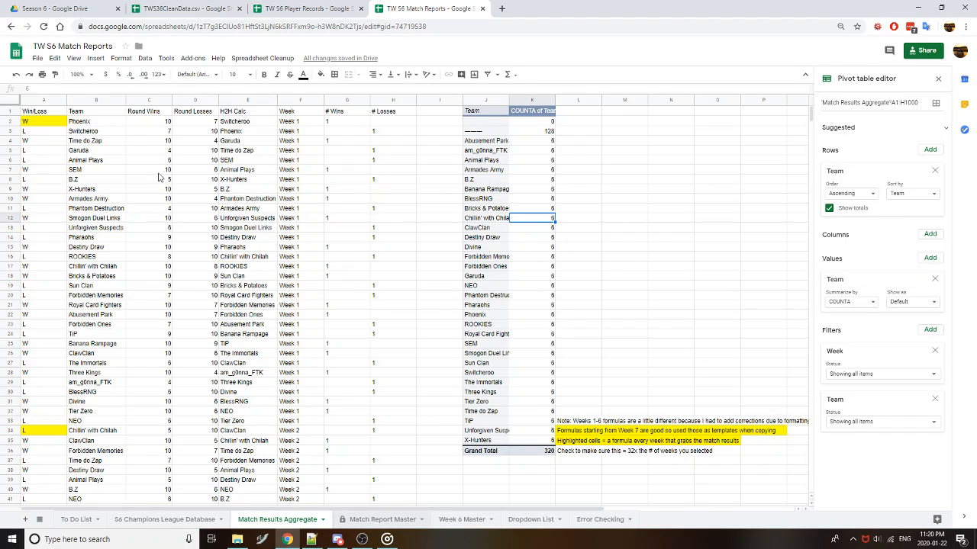
Show the Match Report Master sheet at 50% zoom to view the whole report layout
click(383, 519)
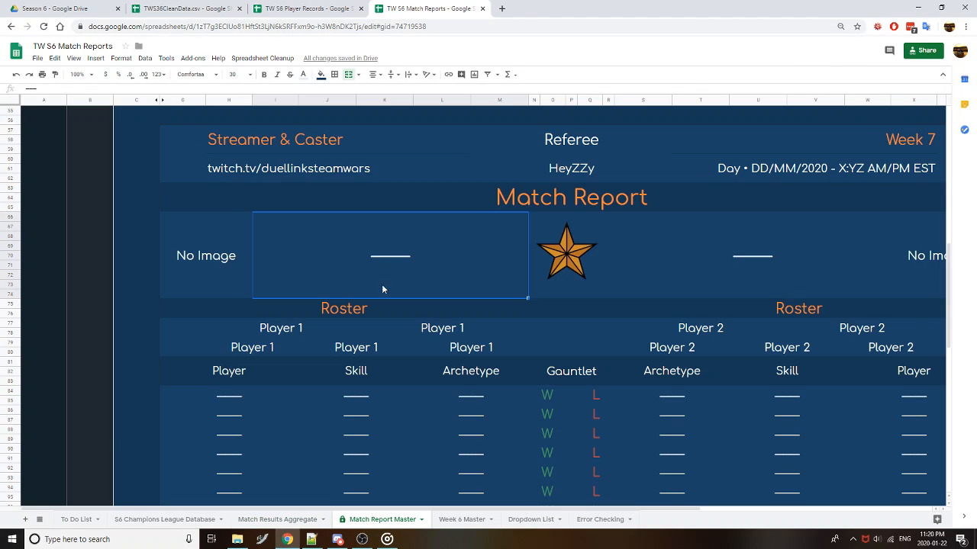
click(90, 75)
click(87, 98)
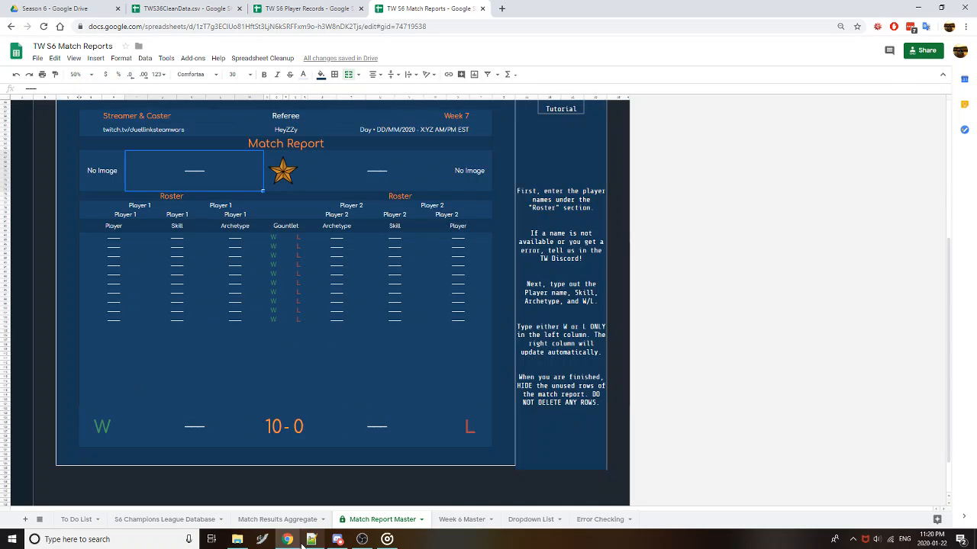
Return to the Match Results Aggregate sheet at 100% zoom and read the notes beside the pivot table, closing the pivot table editor
click(278, 519)
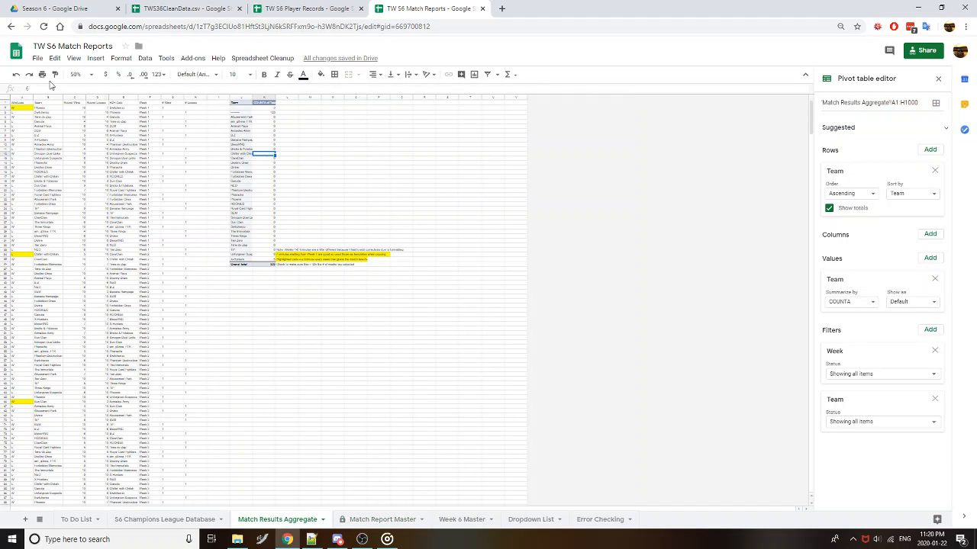
click(85, 75)
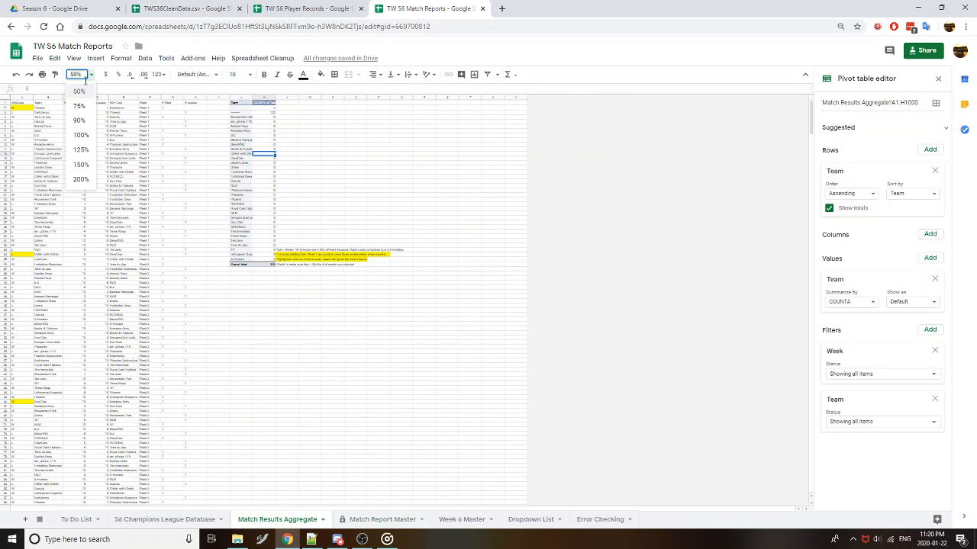
click(87, 134)
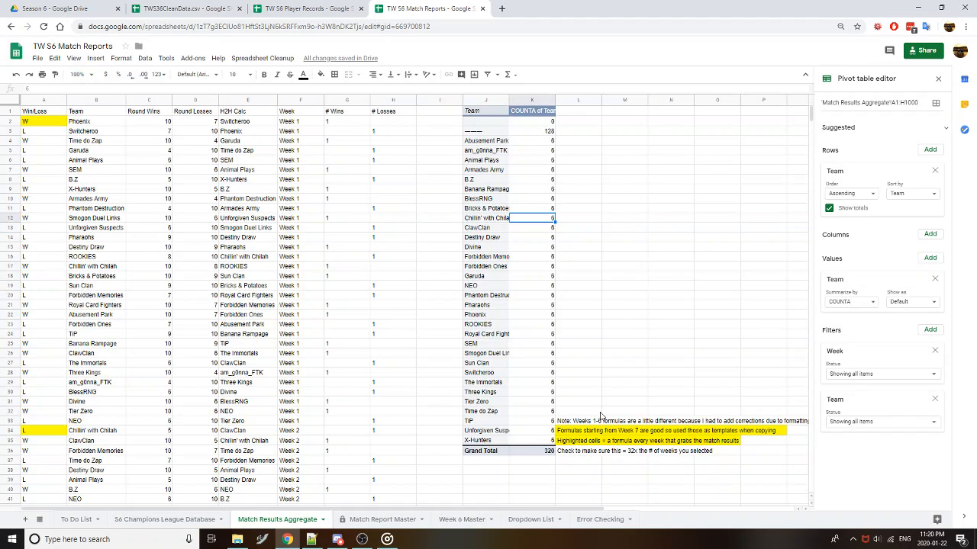
click(638, 374)
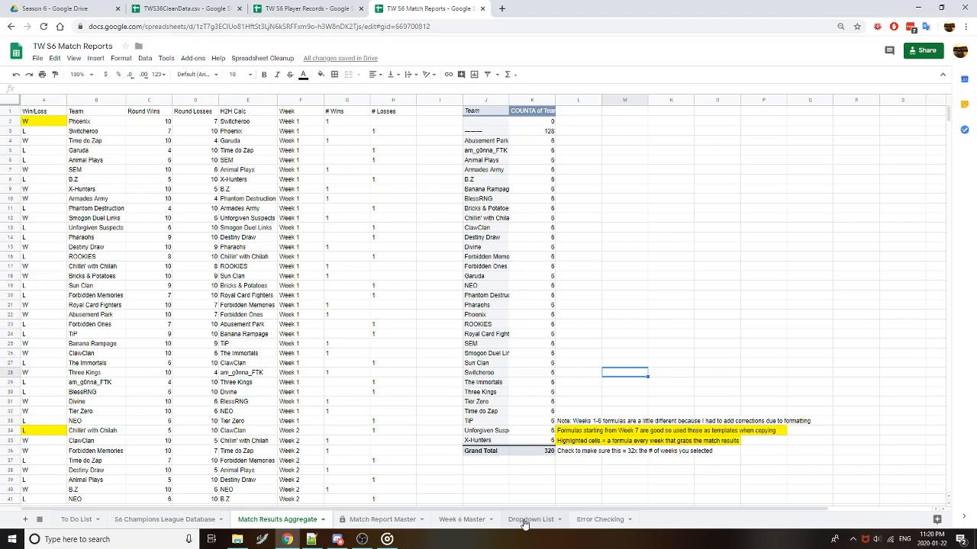
View the list of all sheets, then show the Week 6 Master sheet and check the contents of cell A2
click(42, 520)
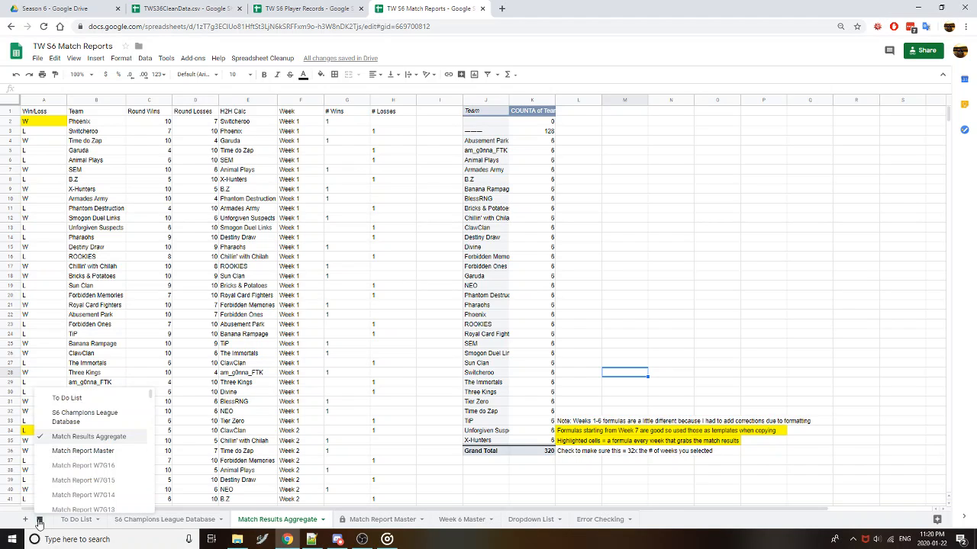
click(467, 525)
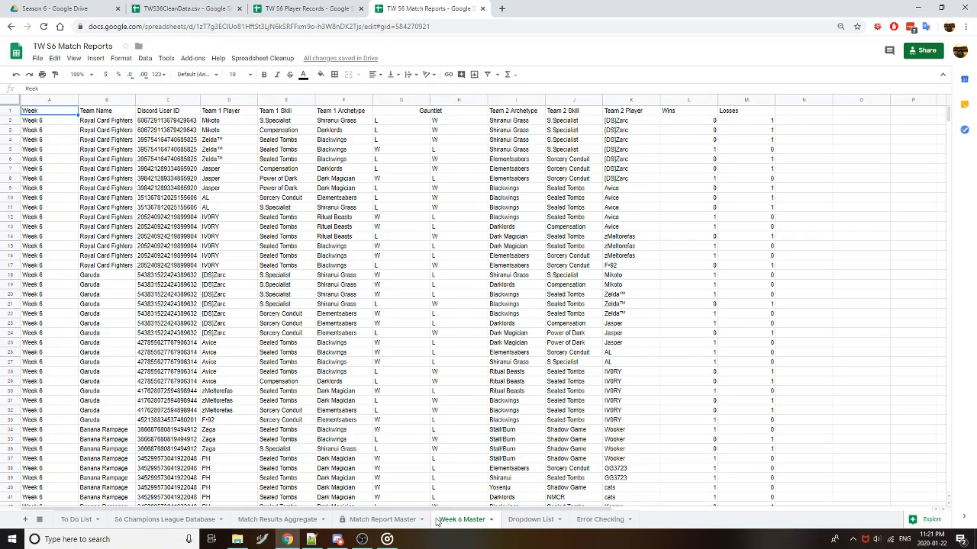
click(45, 124)
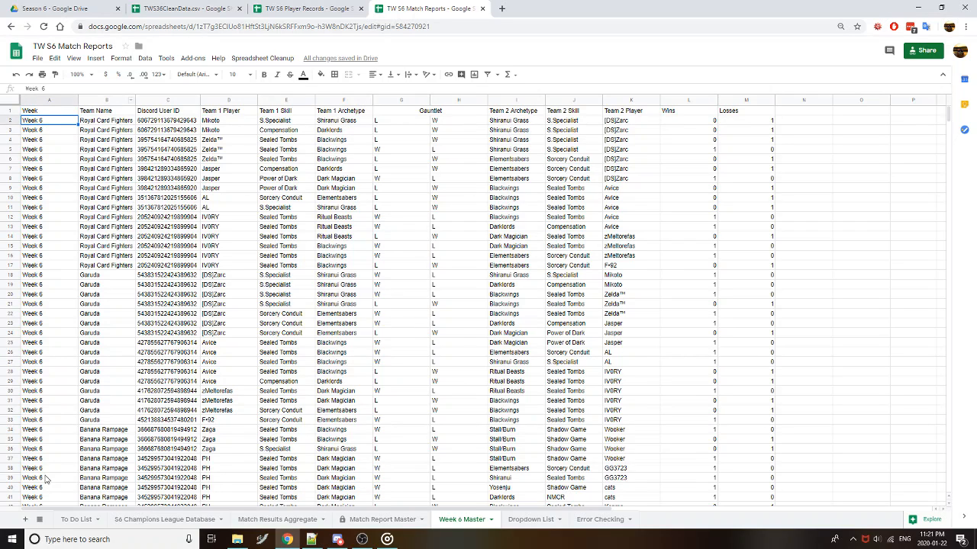
Unhide the Week 7 Master sheet and inspect the query formula in cell A2
click(39, 520)
scroll(90, 468, down, 1)
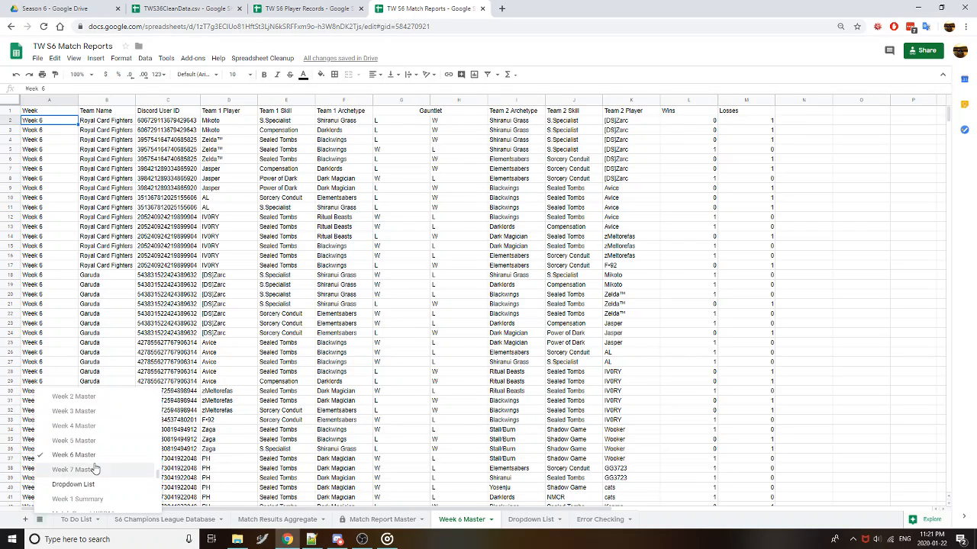
click(110, 473)
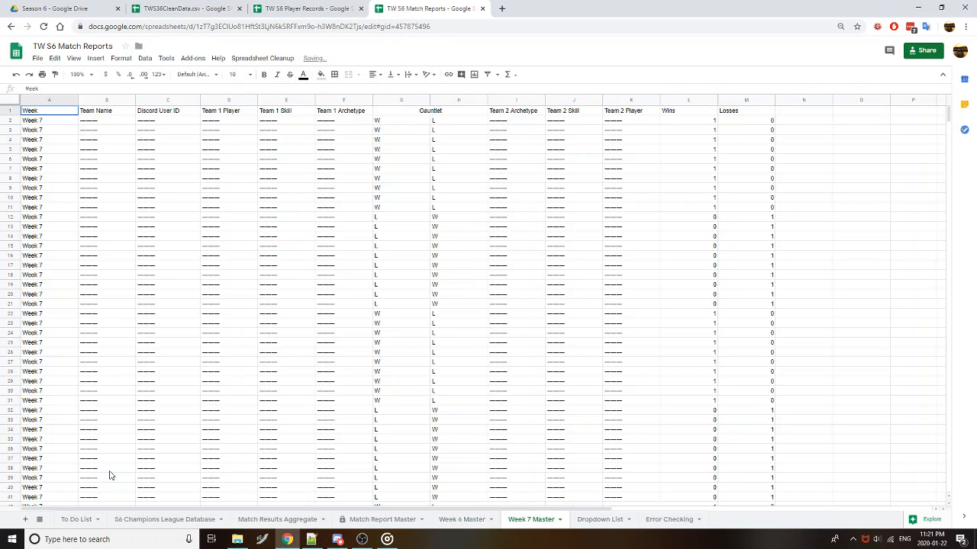
click(70, 124)
click(106, 86)
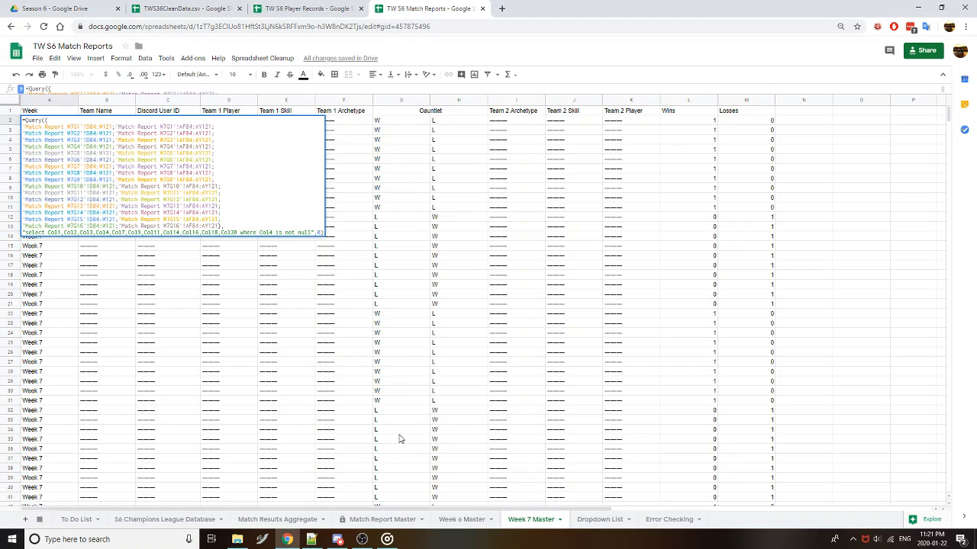
Show the Match Report Master sheet at 50% zoom and highlight the match results block between the column headings and the final score row
click(373, 519)
scroll(303, 328, down, 2)
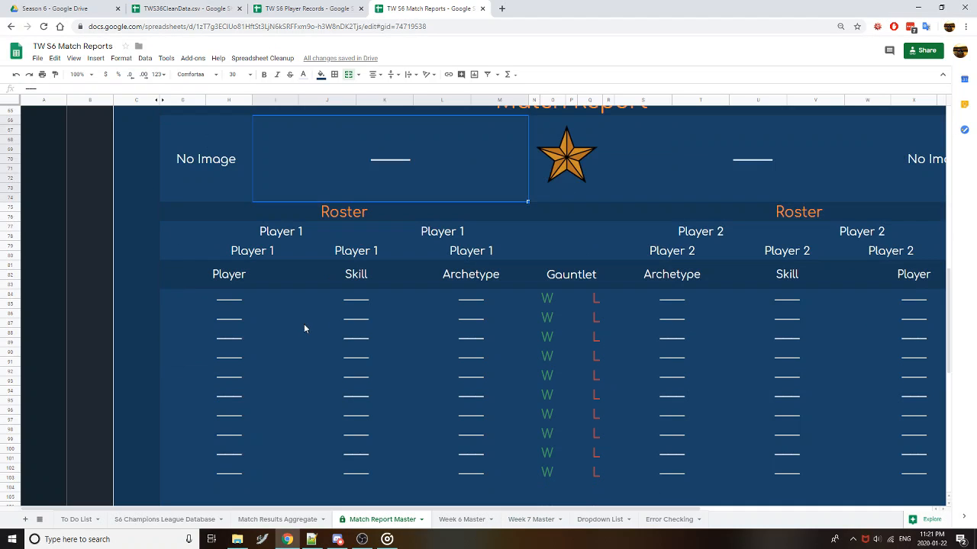
click(92, 75)
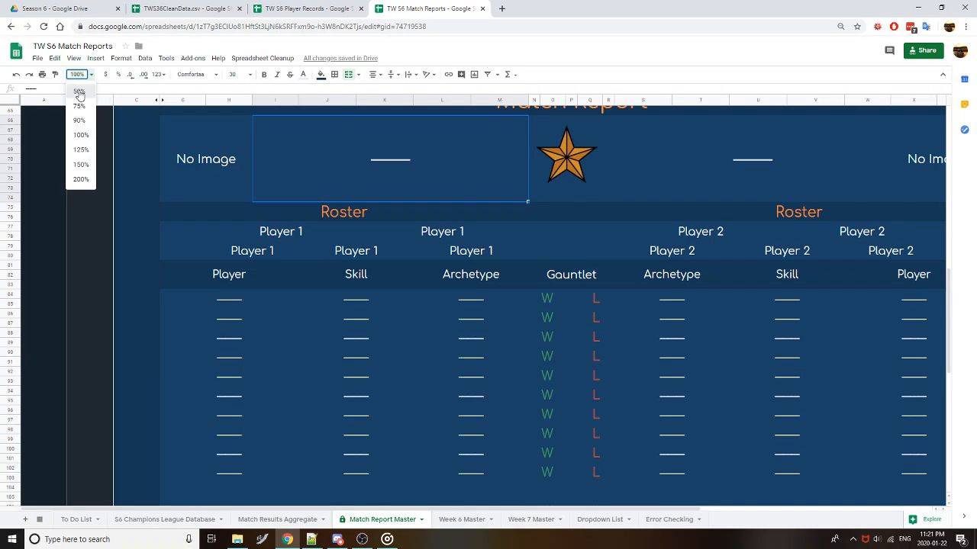
click(78, 92)
drag(106, 190, 477, 357)
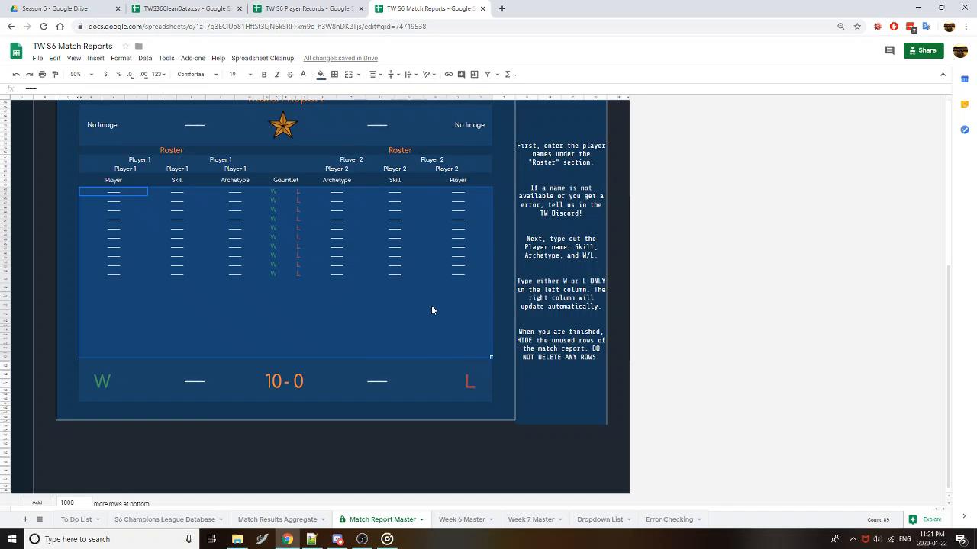
scroll(606, 236, up, 2)
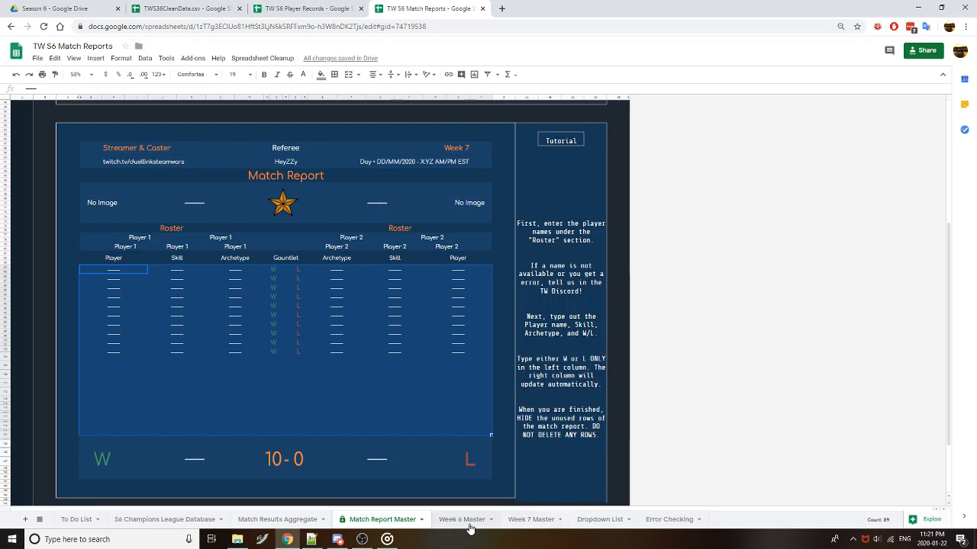
Show the Week 7 Master sheet at 100% zoom and highlight the 'Match Report W7G1'!AF84:AY121 reference in the query formula of cell A2
click(520, 520)
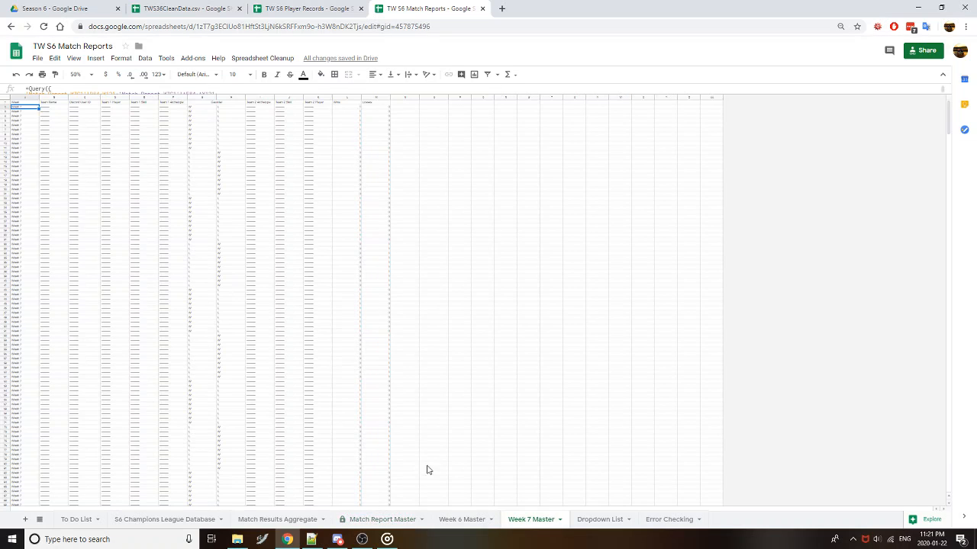
click(89, 74)
click(82, 139)
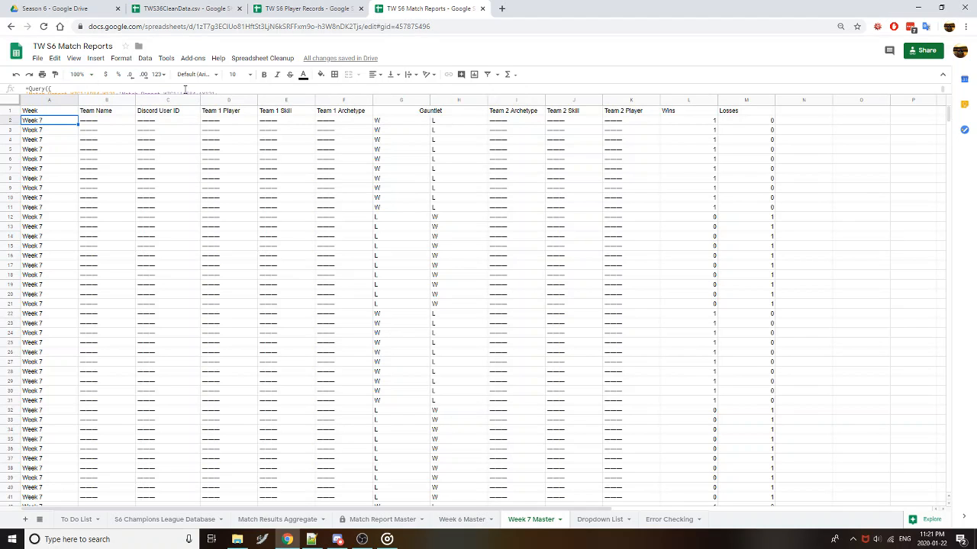
click(185, 89)
drag(213, 128, 118, 128)
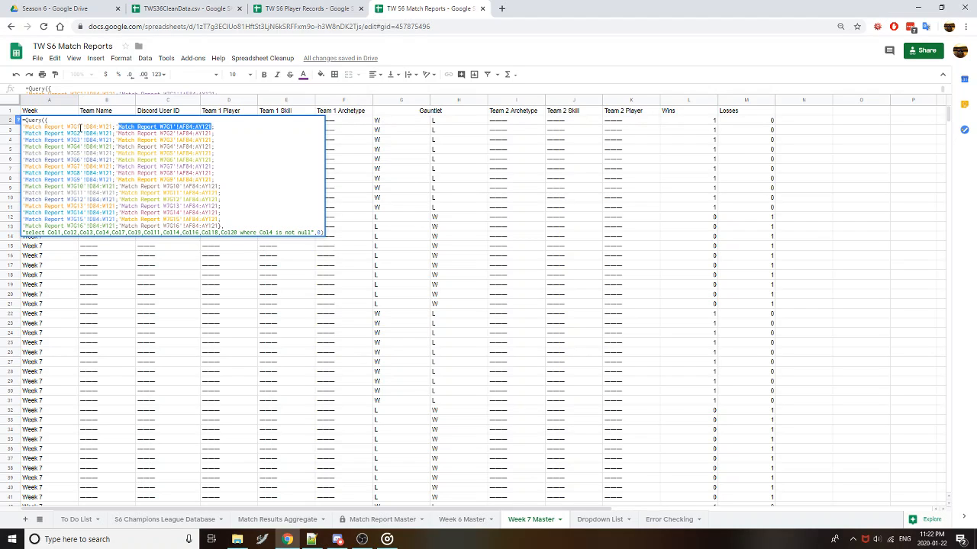
Show the Match Report Master sheet at 50% zoom and highlight the player name rows under both Roster headings
click(401, 522)
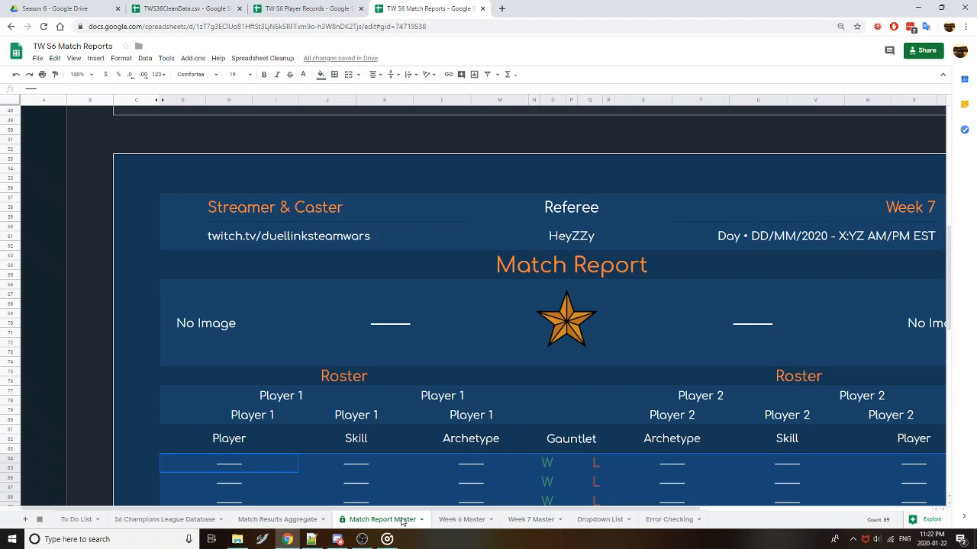
click(88, 74)
click(85, 99)
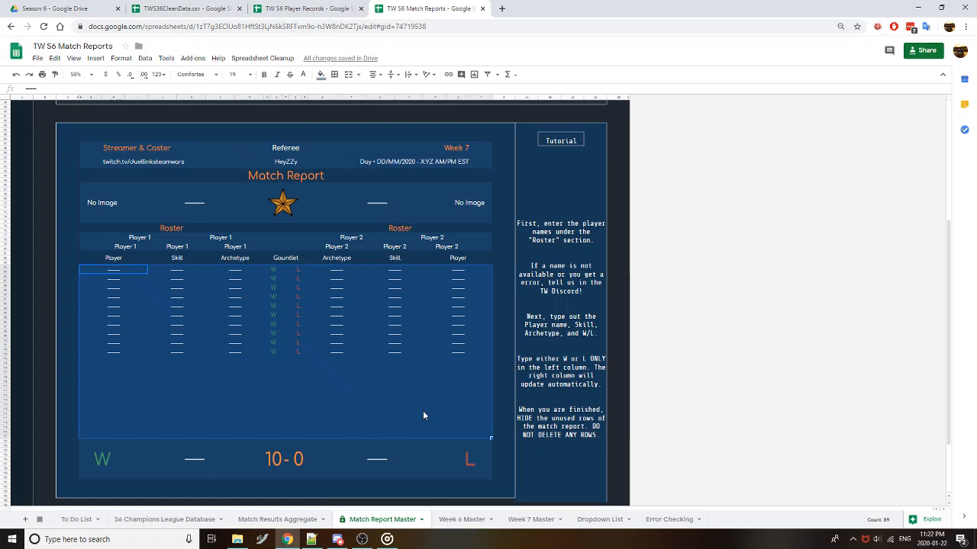
click(418, 270)
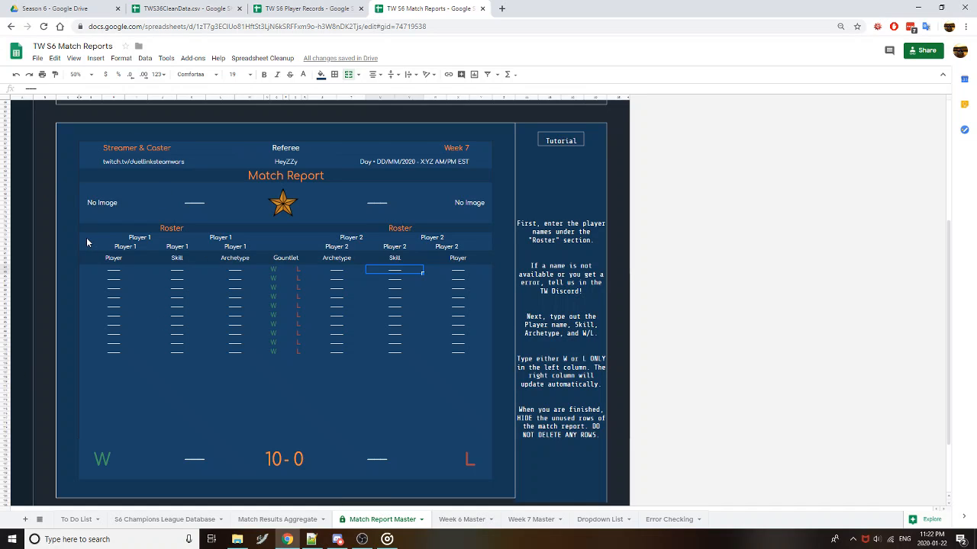
drag(87, 242, 491, 251)
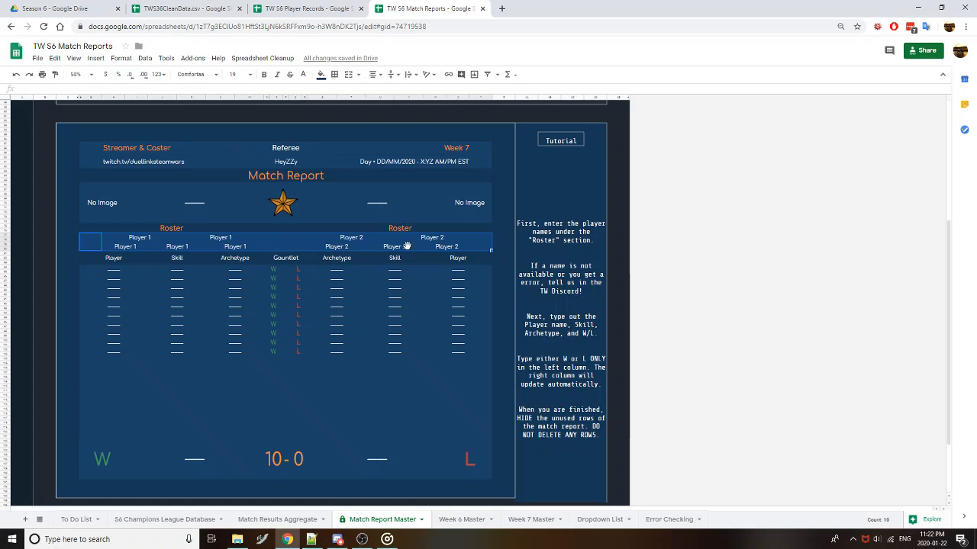
drag(92, 245, 484, 251)
Compare the Week 6 Master and Week 7 Master sheets, ending on Week 6 Master at 100% zoom
click(454, 523)
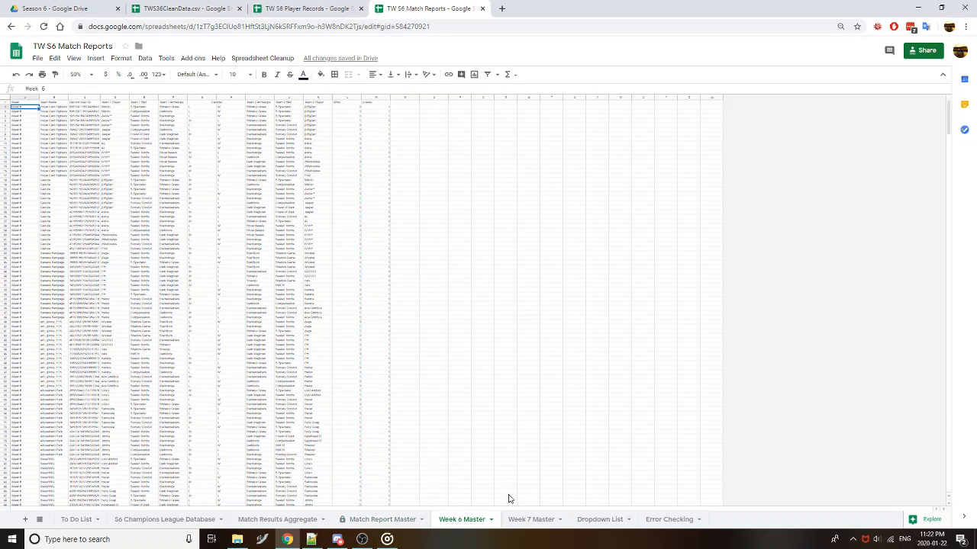
click(527, 520)
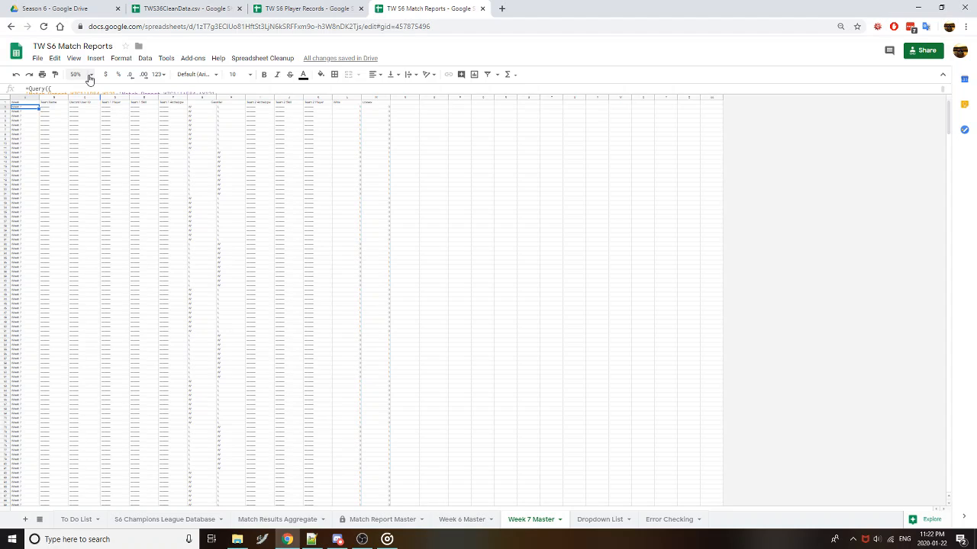
click(465, 522)
click(77, 74)
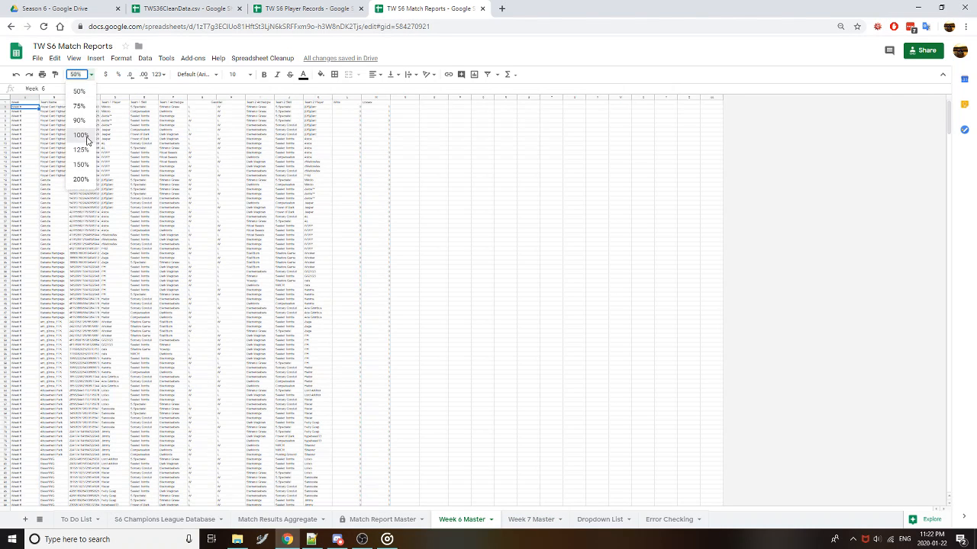
click(87, 140)
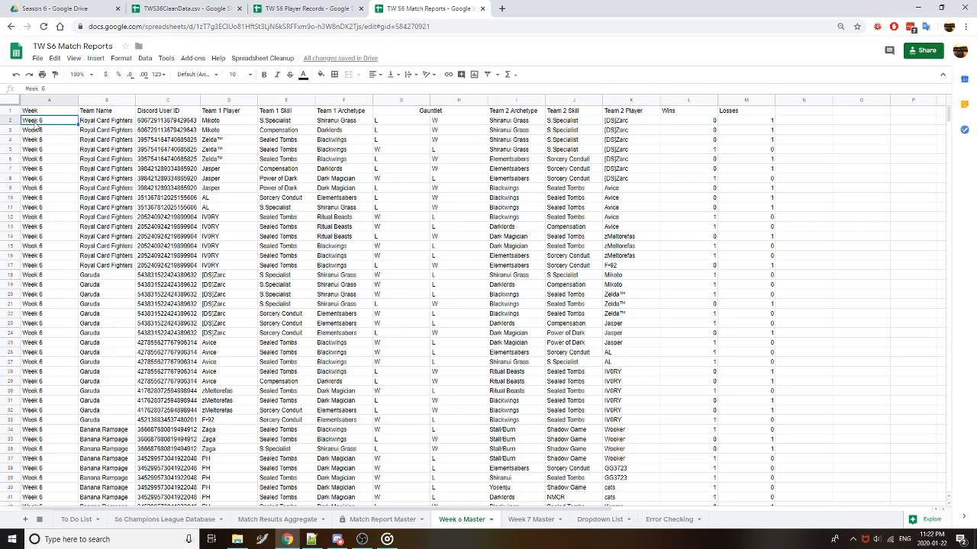
Select all Royal Card Fighters rows on the Week 6 Master sheet, A2 through M17, to examine one team's match records
drag(34, 124, 749, 256)
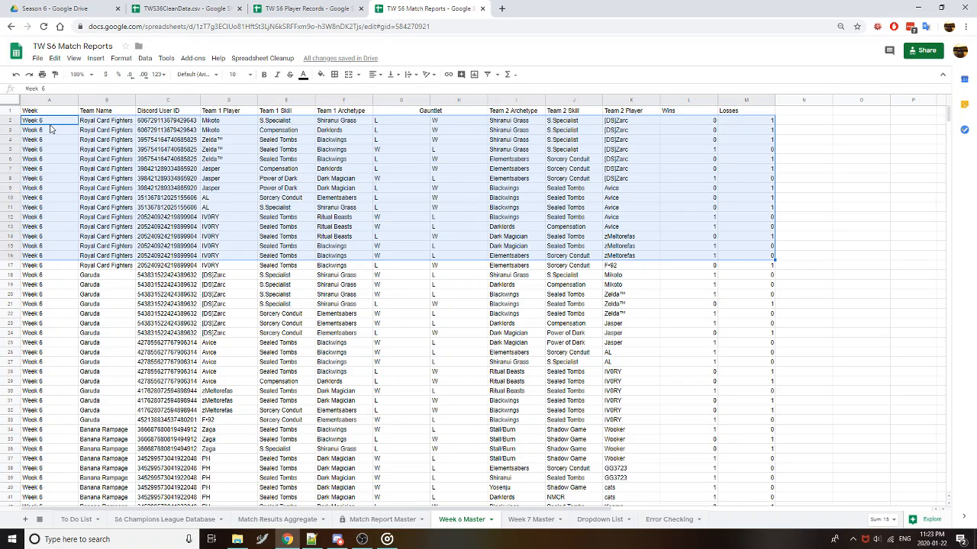
drag(50, 127, 747, 273)
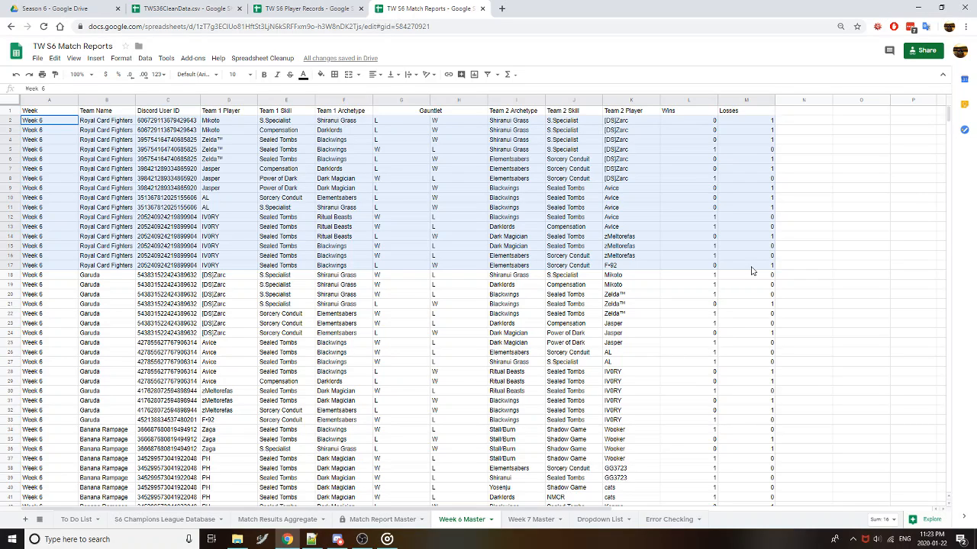
drag(751, 271, 751, 271)
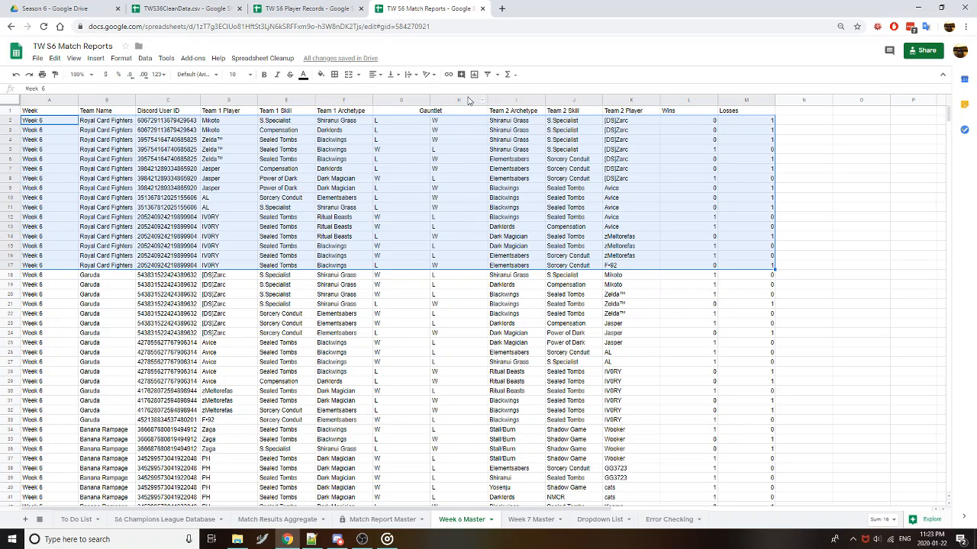
Compare the Team 2 side of the Royal Card Fighters rows, H2:M17, with the Garuda rows A18:G33 on the Week 6 Master sheet
drag(465, 124, 756, 268)
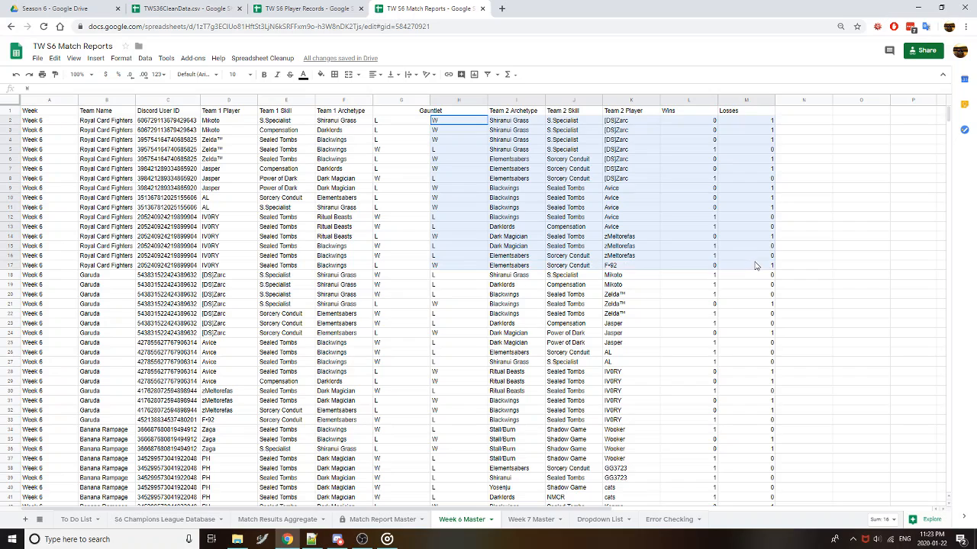
drag(37, 276, 429, 423)
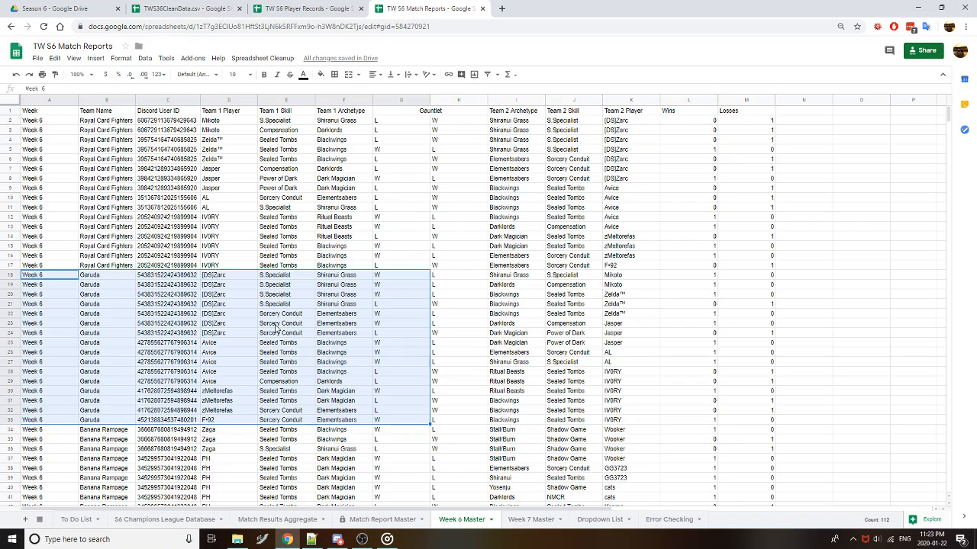
drag(458, 120, 709, 269)
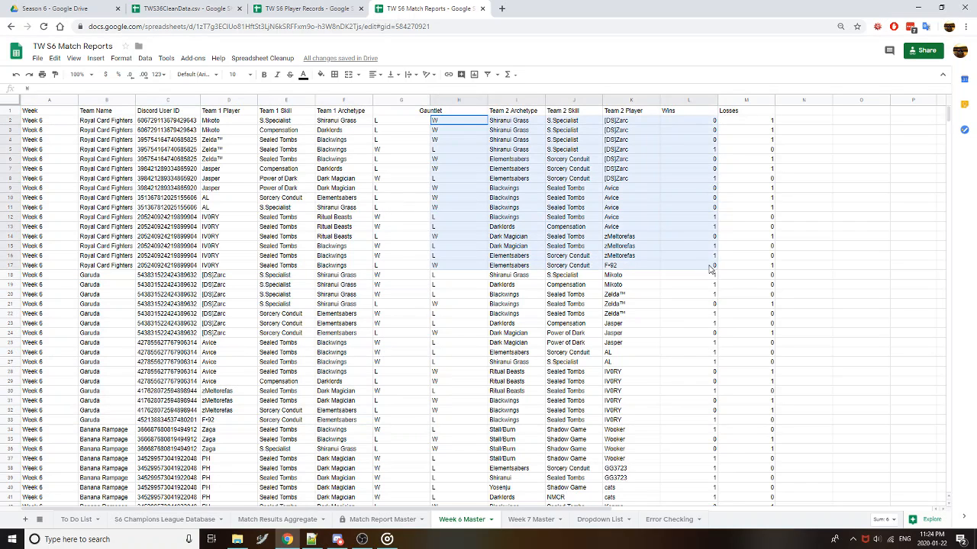
drag(42, 121, 769, 432)
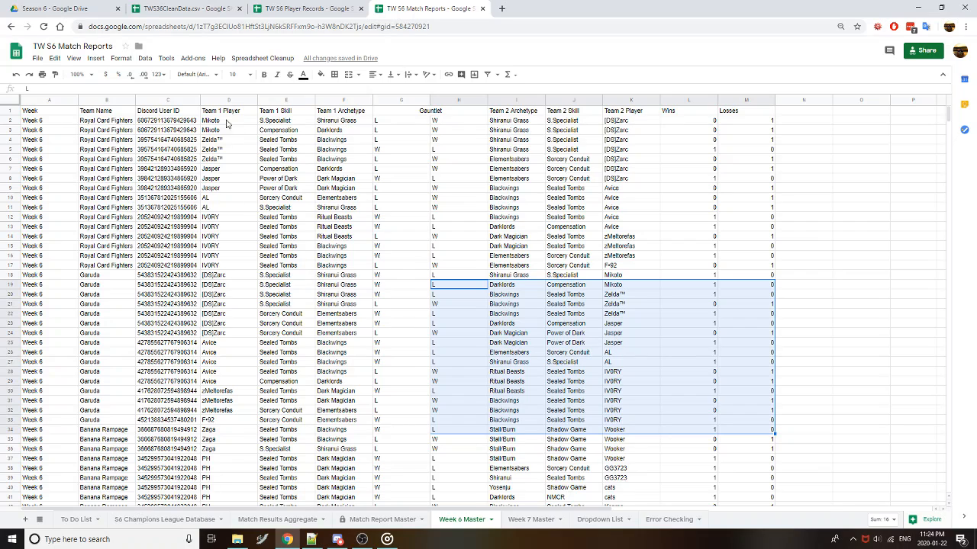
Highlight the Team 1 skill, archetype and result in E2:G2 and the same match's mirrored Team 2 record in H18:K18
click(294, 150)
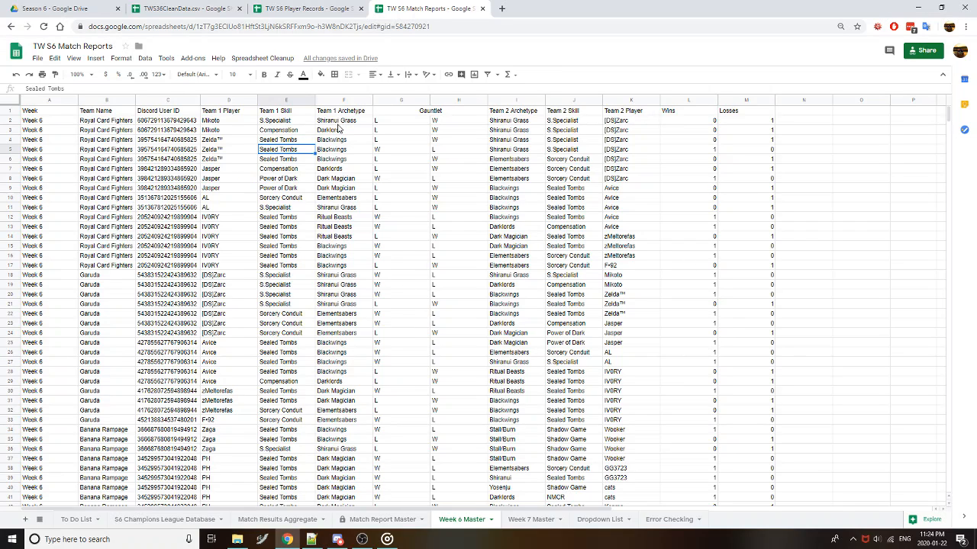
drag(292, 122, 396, 127)
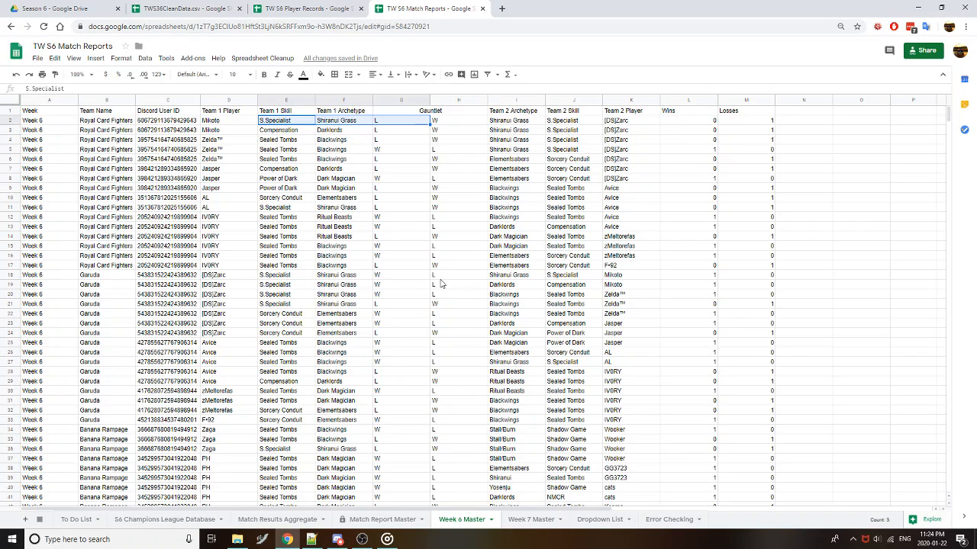
drag(438, 277, 661, 278)
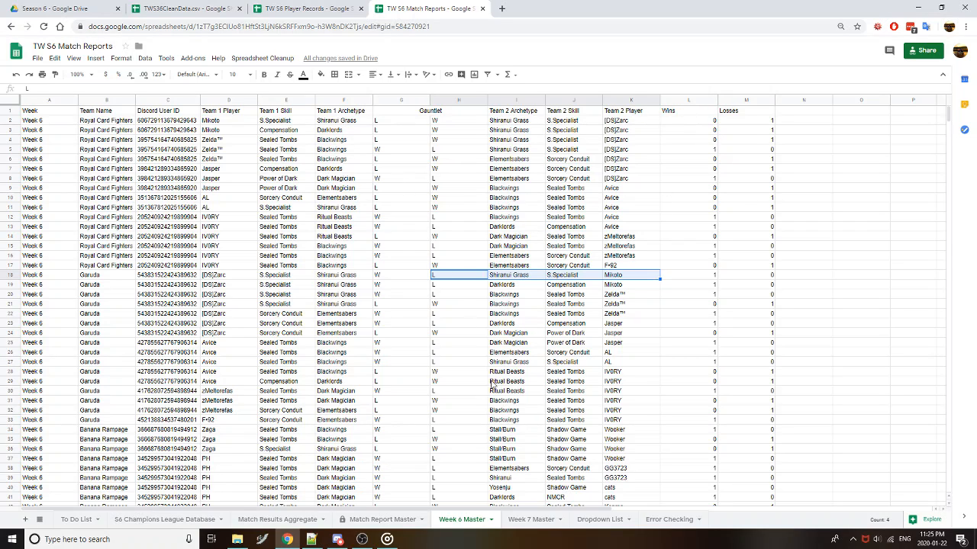
Open the query formula in A2 of the Week 7 Master sheet, and show the Match Report Master sheet at 50% zoom
click(527, 520)
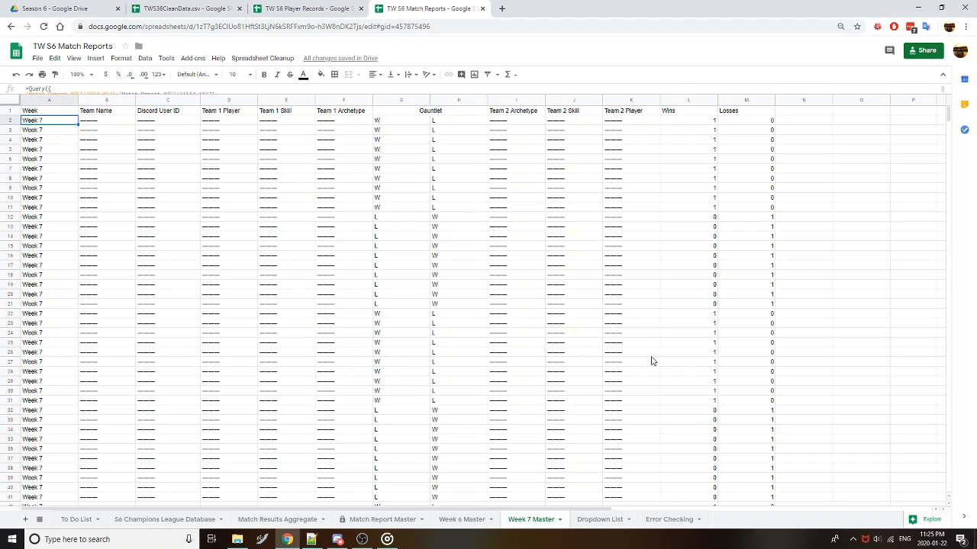
click(283, 89)
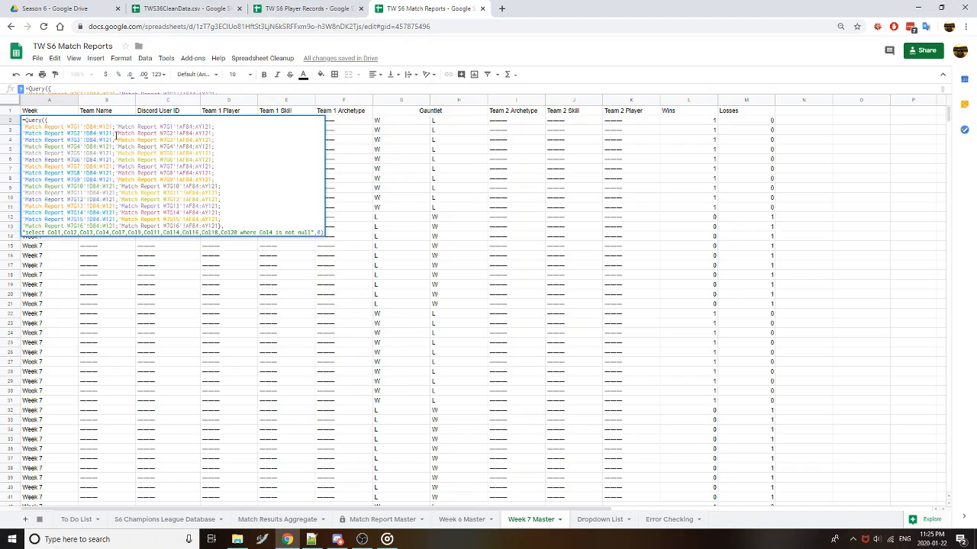
click(367, 524)
click(80, 74)
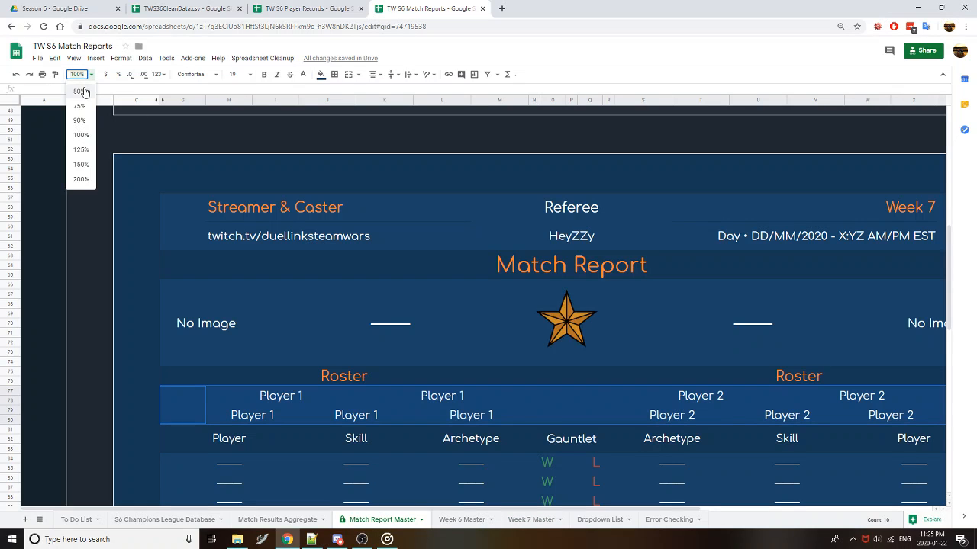
click(78, 102)
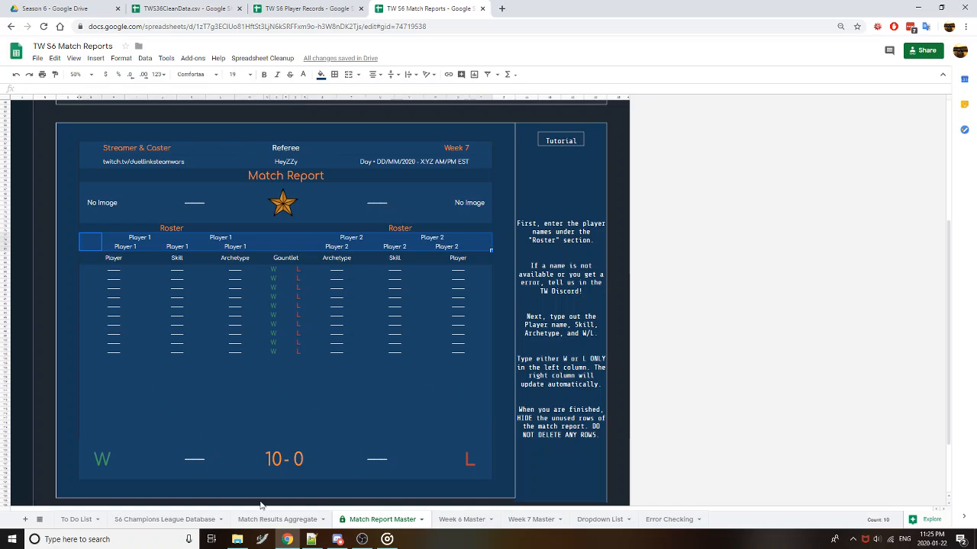
Show the Match Results Aggregate sheet at 100% zoom and inspect the full Week 1 query formula in cell A2
click(277, 520)
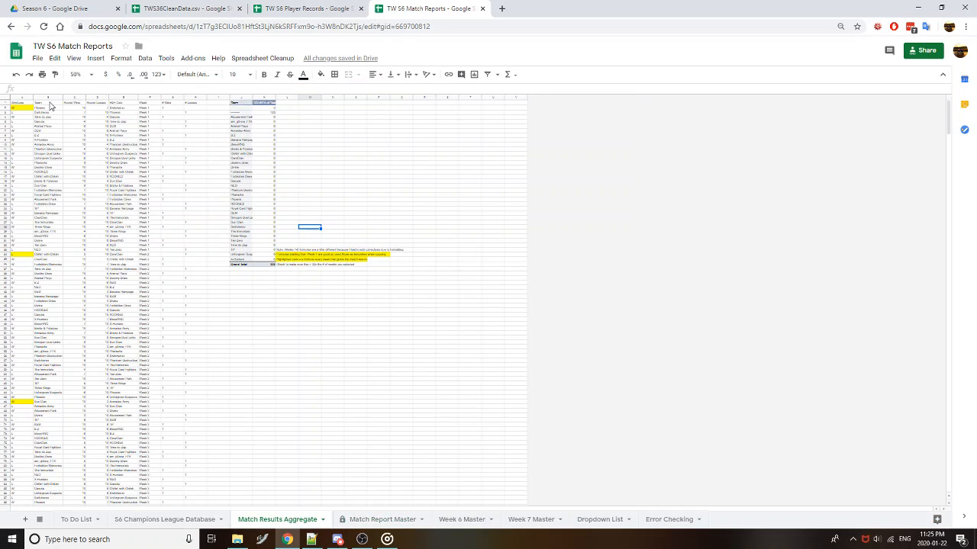
click(76, 74)
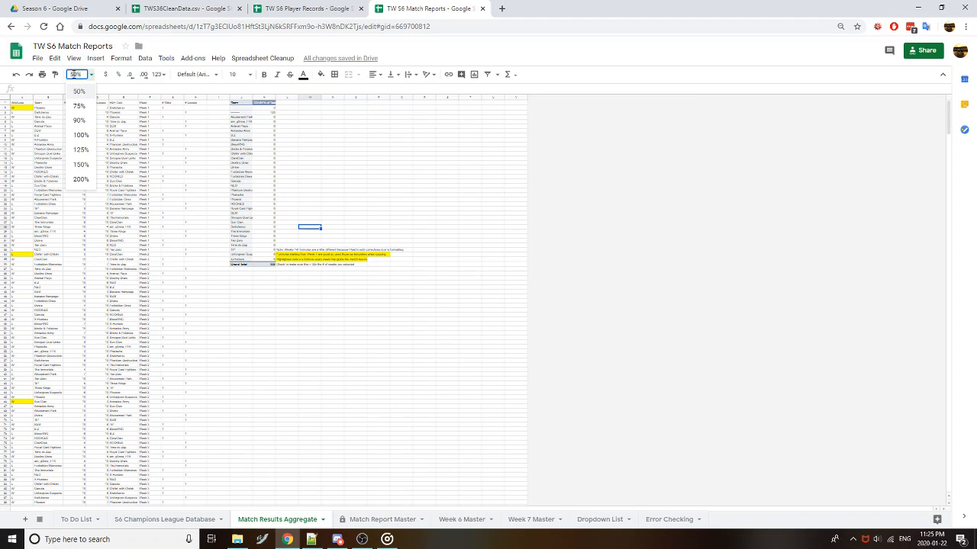
click(81, 135)
click(50, 123)
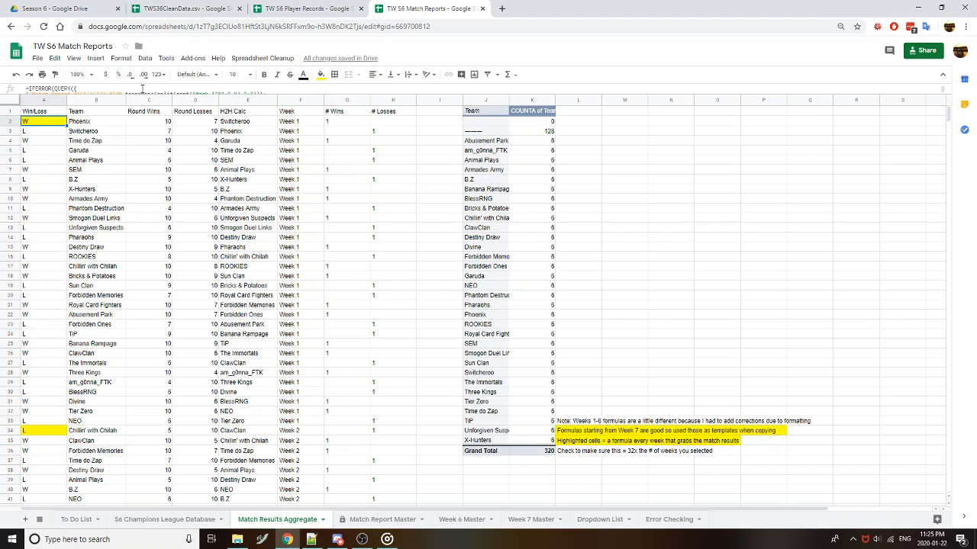
click(142, 89)
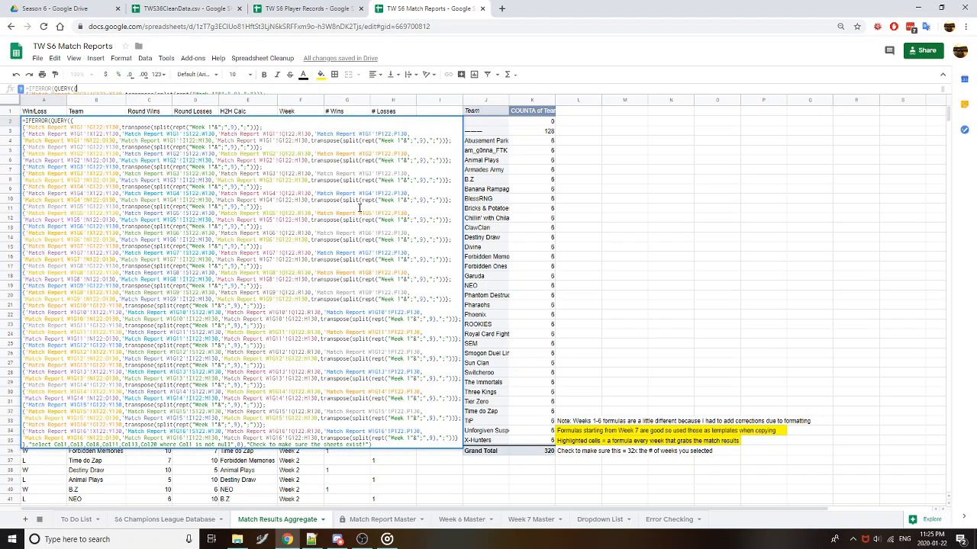
key(Escape)
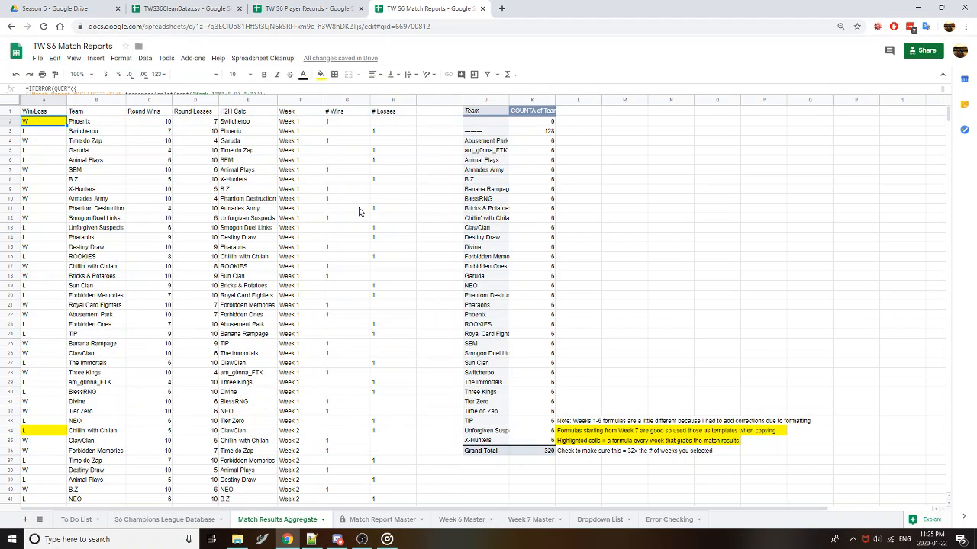
Unhide the columns beyond the Tutorial area on the Match Report Master sheet at 50% zoom
click(372, 522)
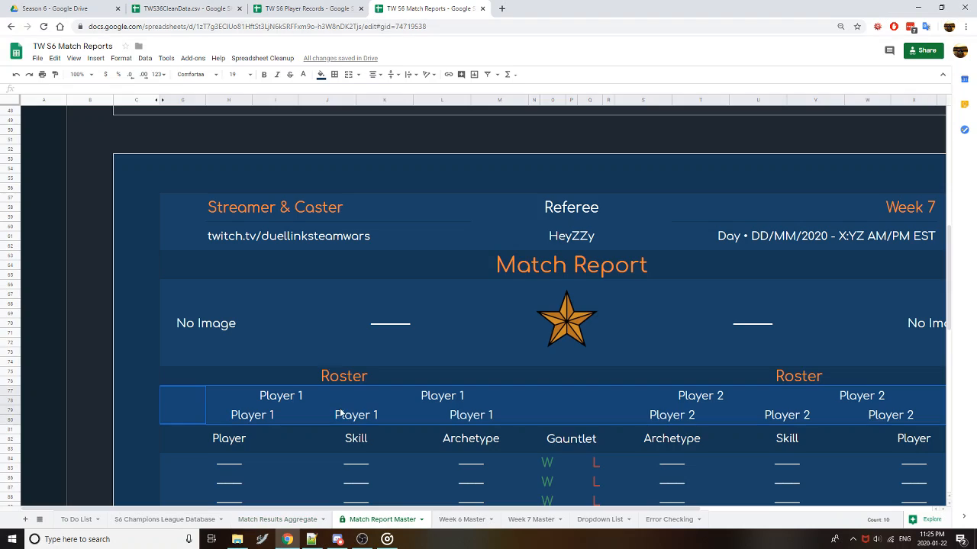
click(84, 74)
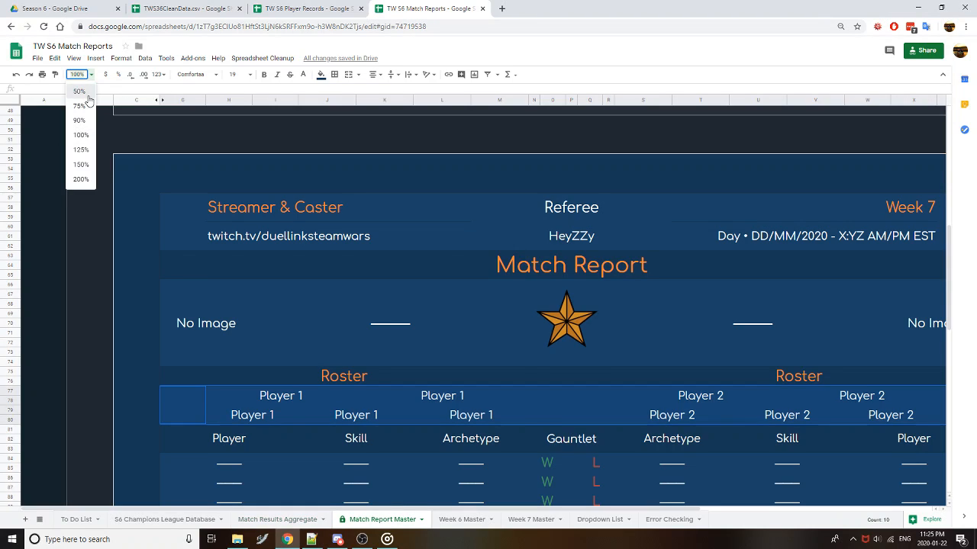
click(80, 92)
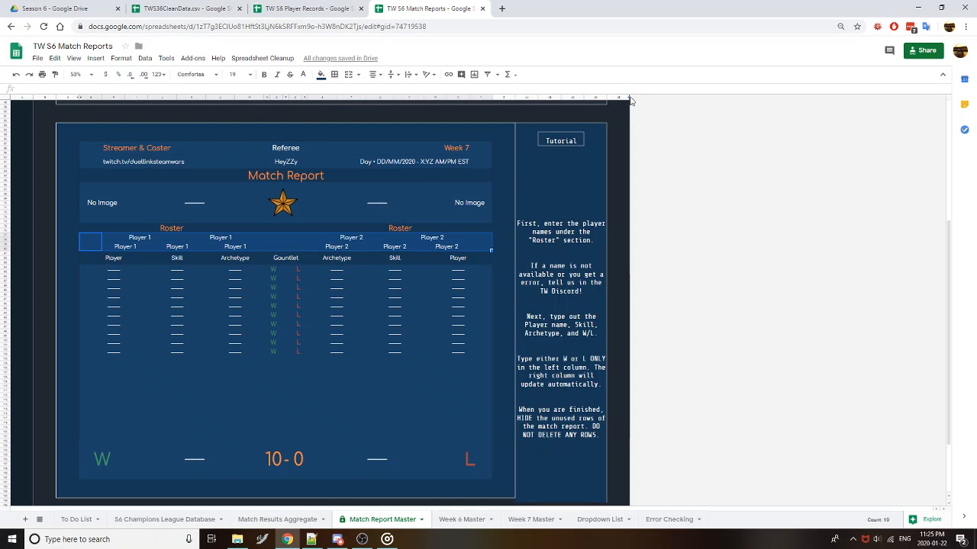
click(618, 127)
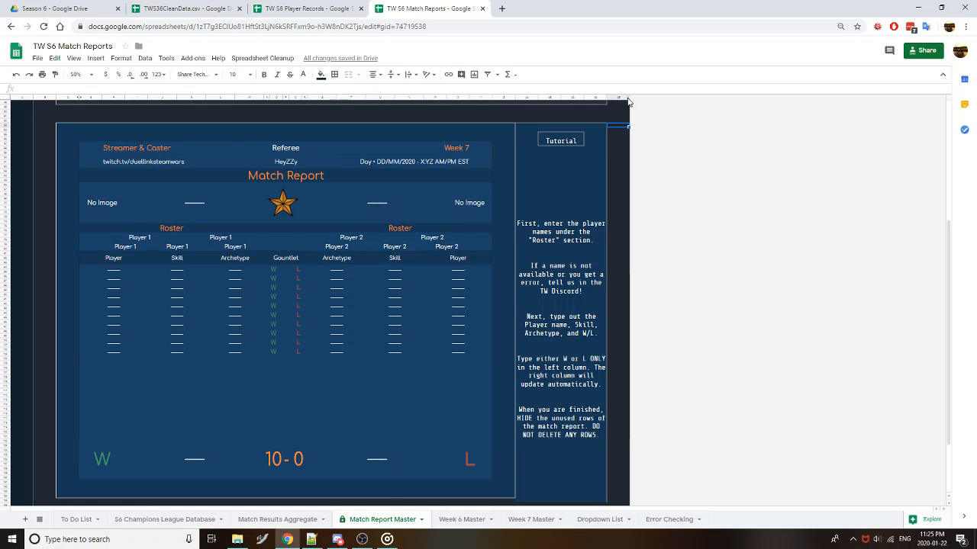
click(628, 98)
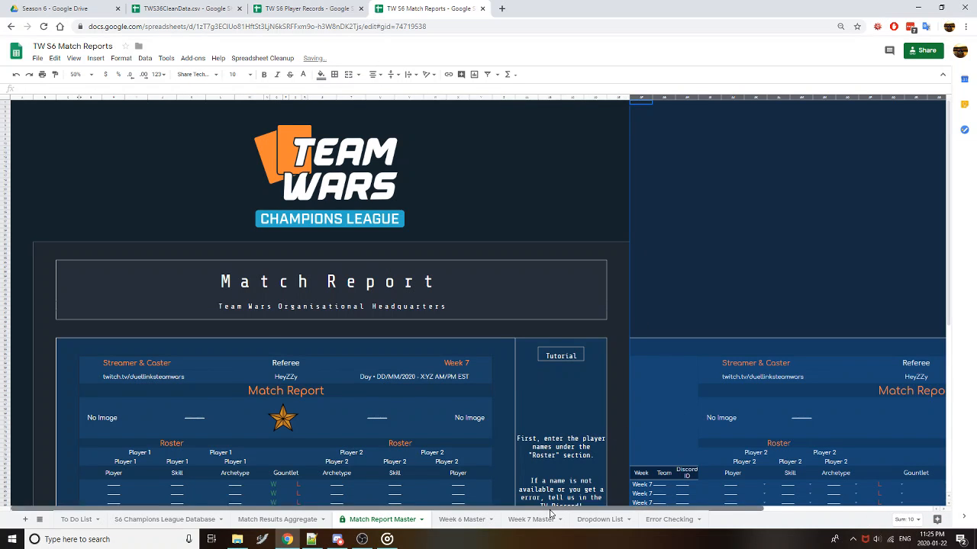
Examine the mirrored match report alongside the original report, and hide its columns again
scroll(821, 389, down, 5)
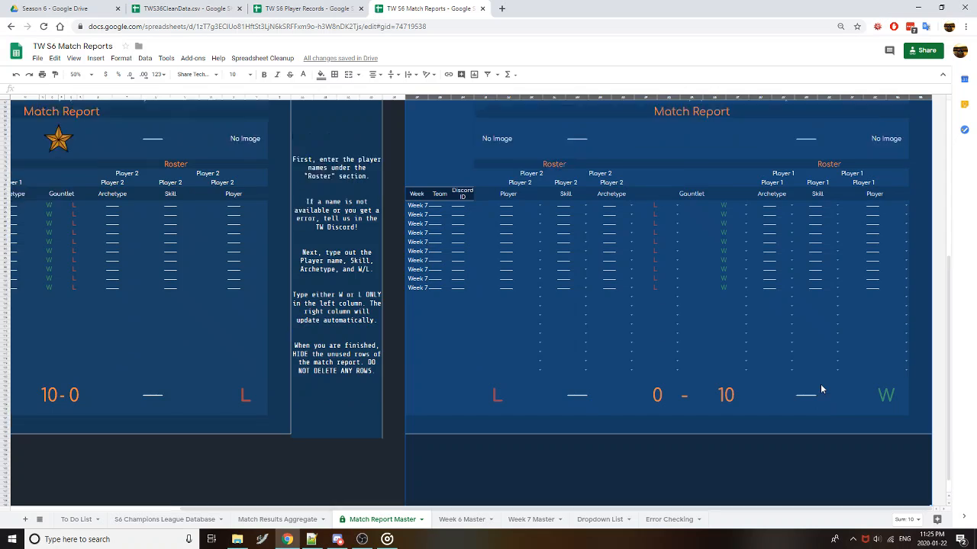
scroll(821, 389, up, 2)
scroll(595, 403, down, 2)
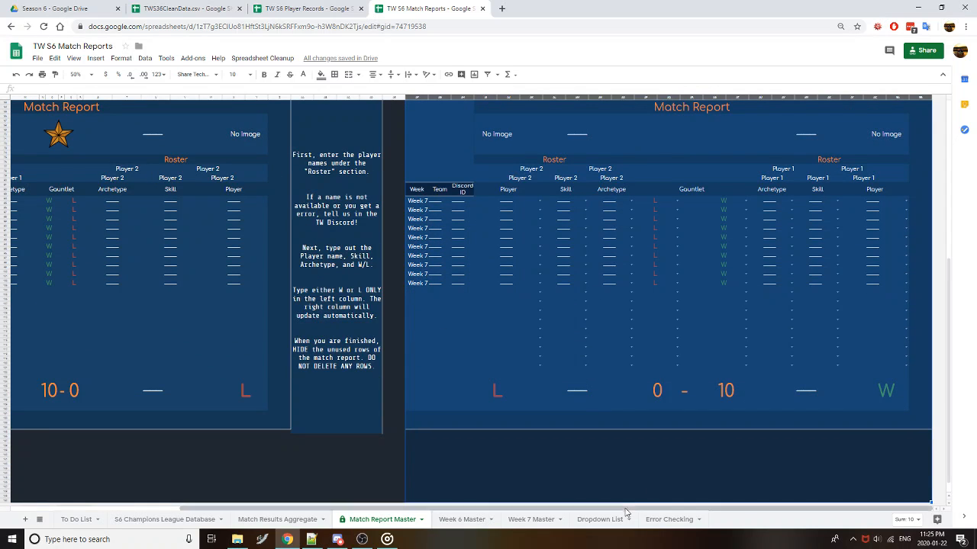
drag(634, 509, 391, 511)
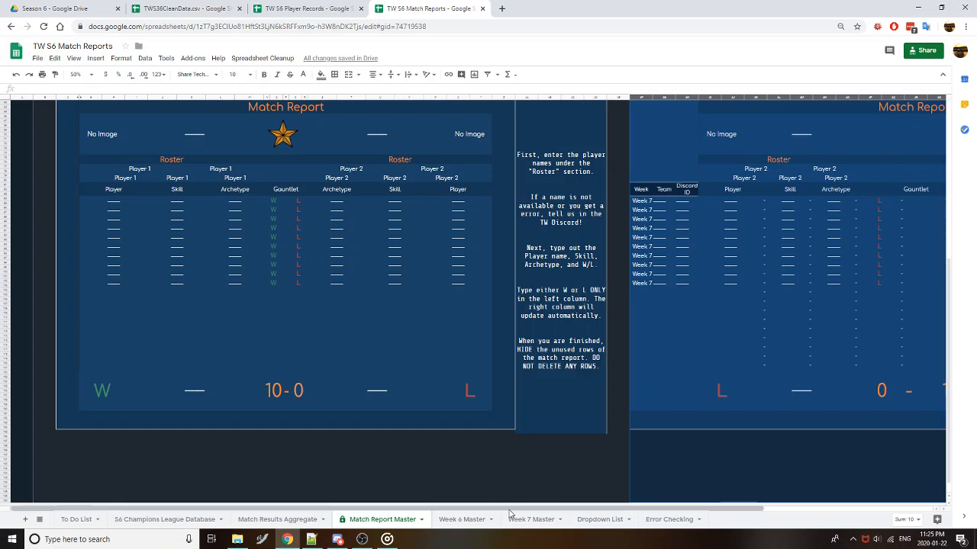
drag(509, 508, 677, 510)
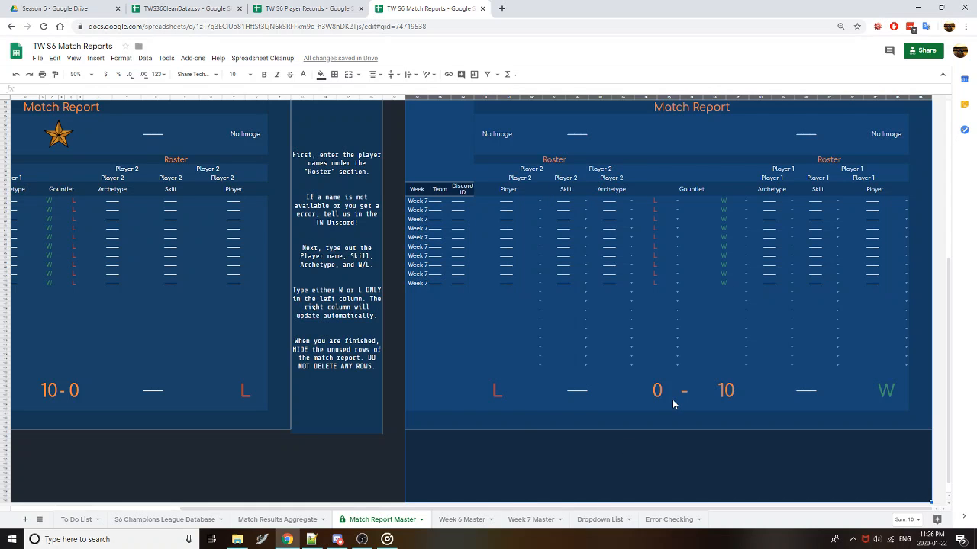
scroll(366, 305, down, 2)
scroll(354, 262, up, 3)
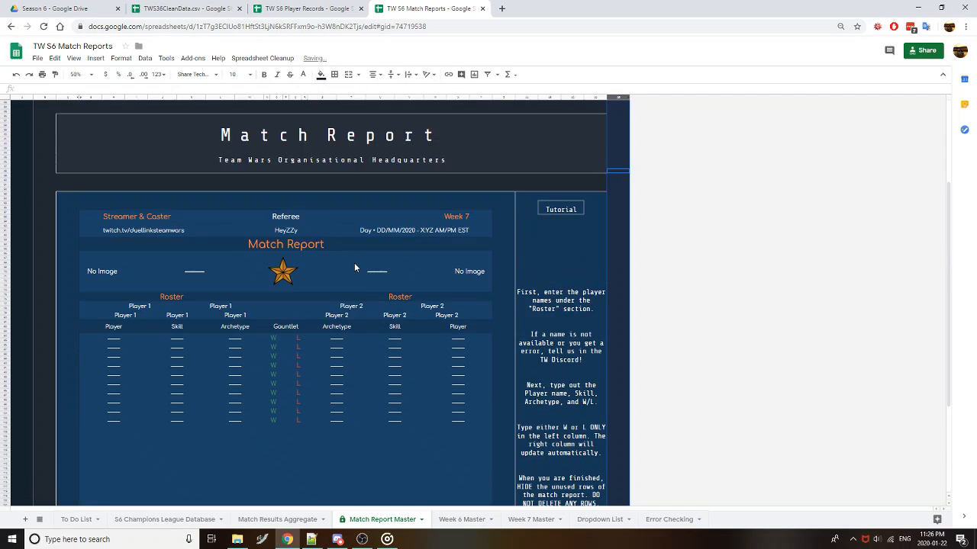
Unhide the columns holding Week, Team and Discord ID beside the match report's player table
scroll(354, 264, down, 2)
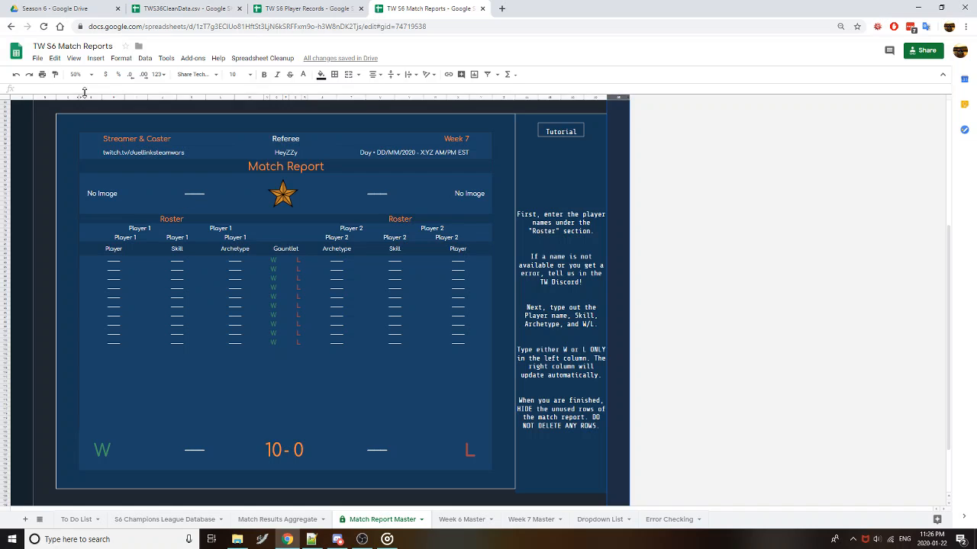
click(73, 157)
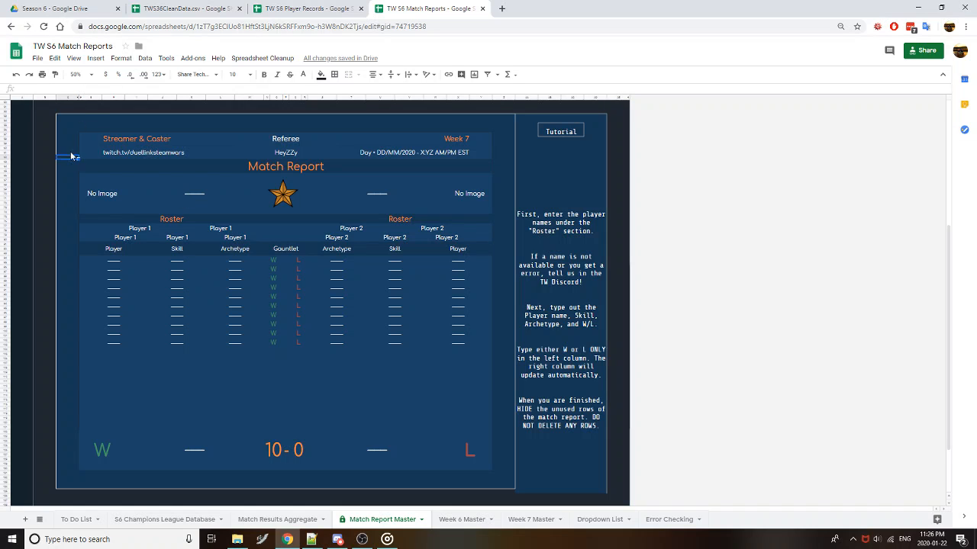
click(81, 98)
scroll(140, 148, down, 3)
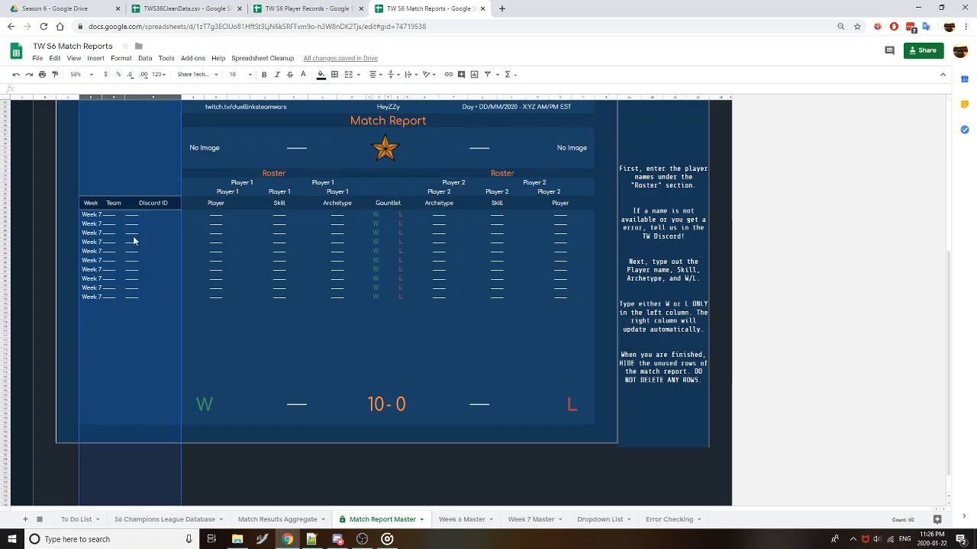
click(117, 213)
Set the first team name in the match report header to Team 1
click(319, 152)
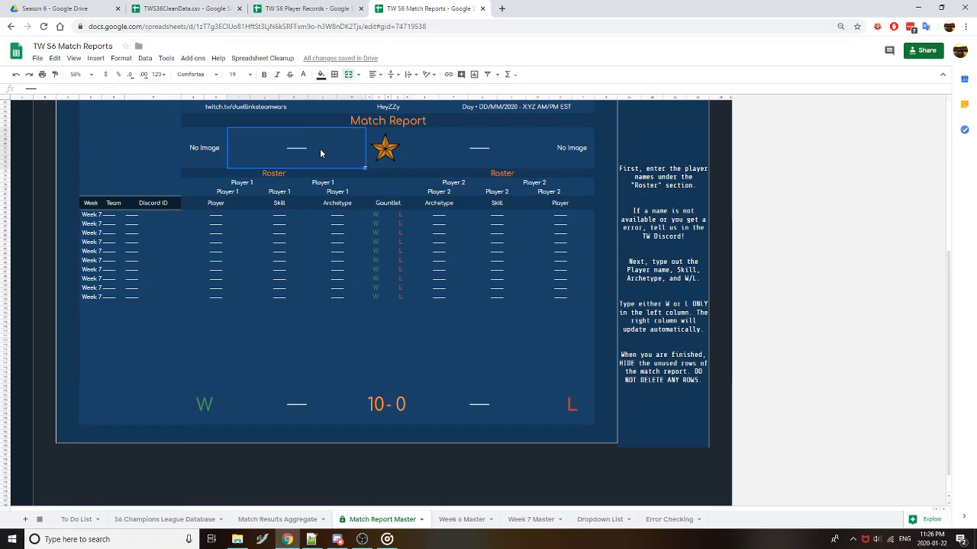
double_click(320, 148)
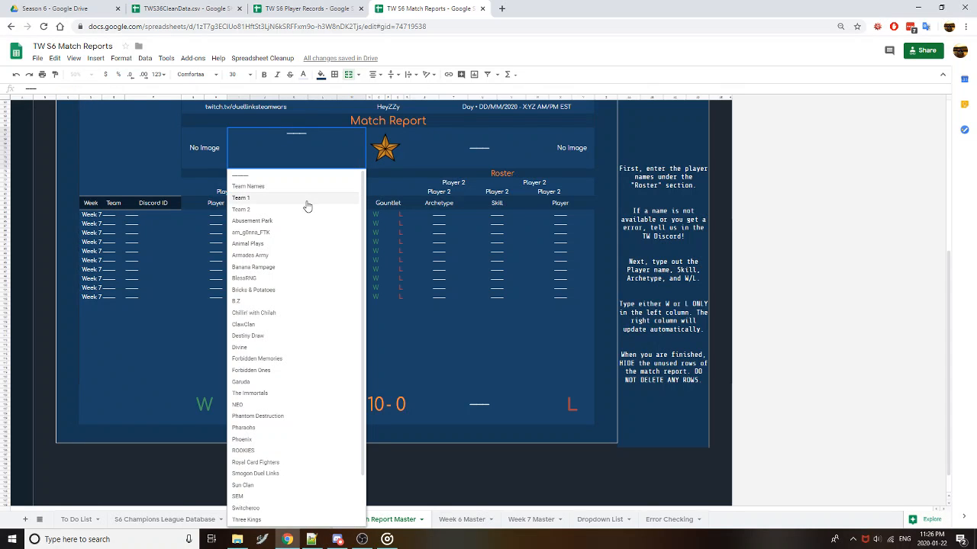
click(306, 201)
Choose a player for Team 1's first match row and inspect the lookup formula in that row's Discord ID cell
click(214, 218)
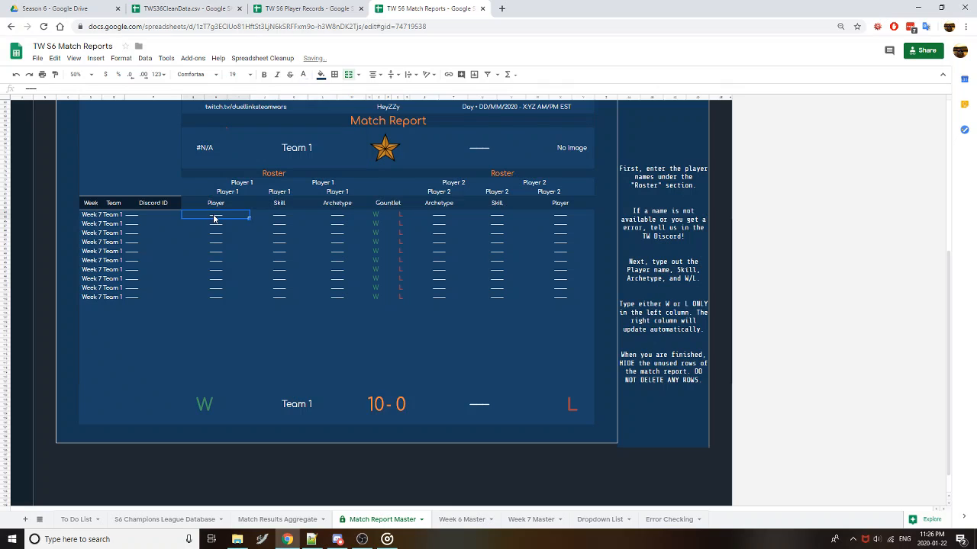
double_click(213, 218)
click(222, 341)
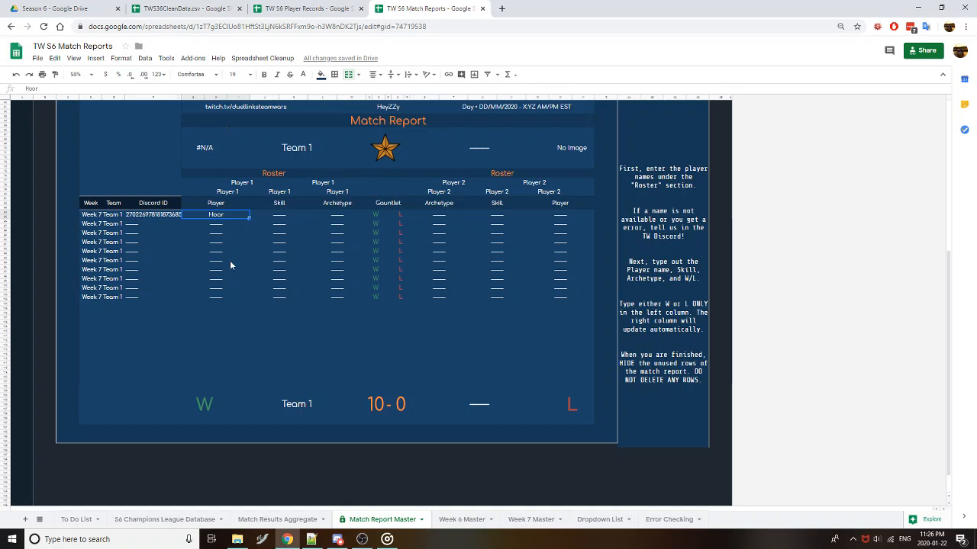
click(156, 216)
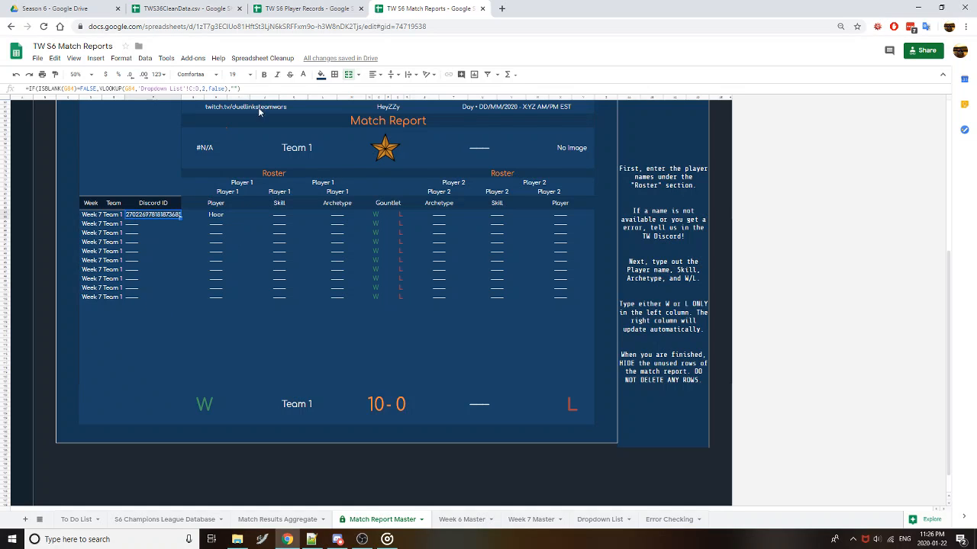
click(216, 218)
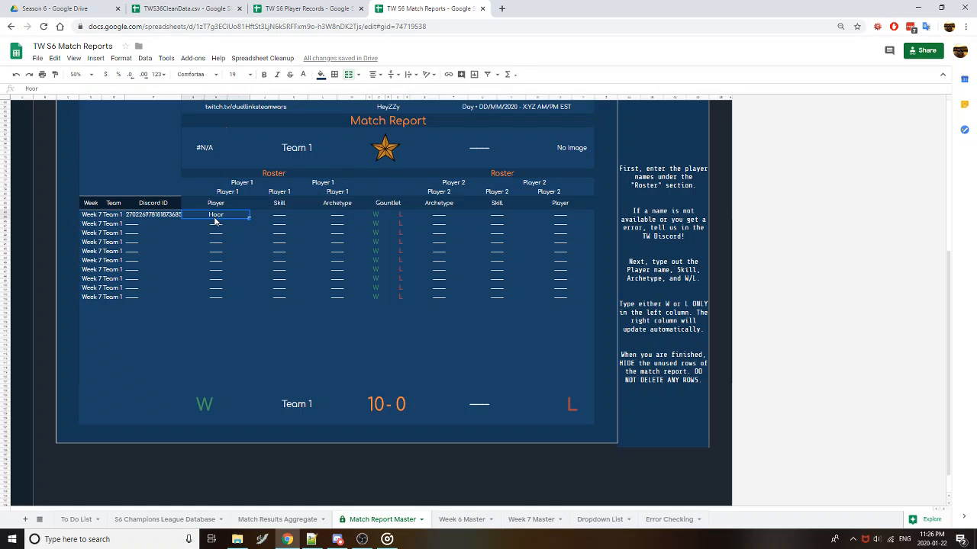
Inspect the first match row's Team formula and undo the sample player, the Team 1 name and the column unhiding
click(119, 218)
scroll(207, 221, up, 1)
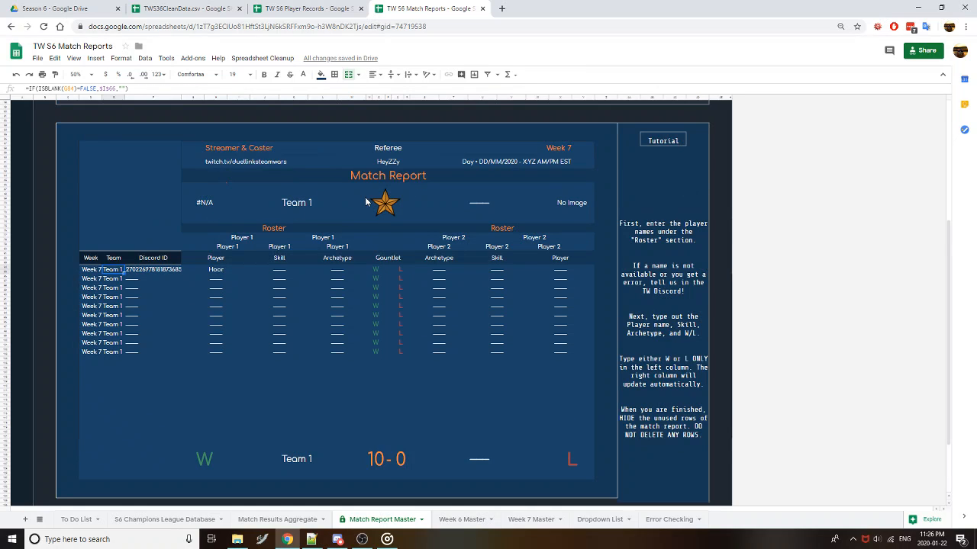
key(Delete)
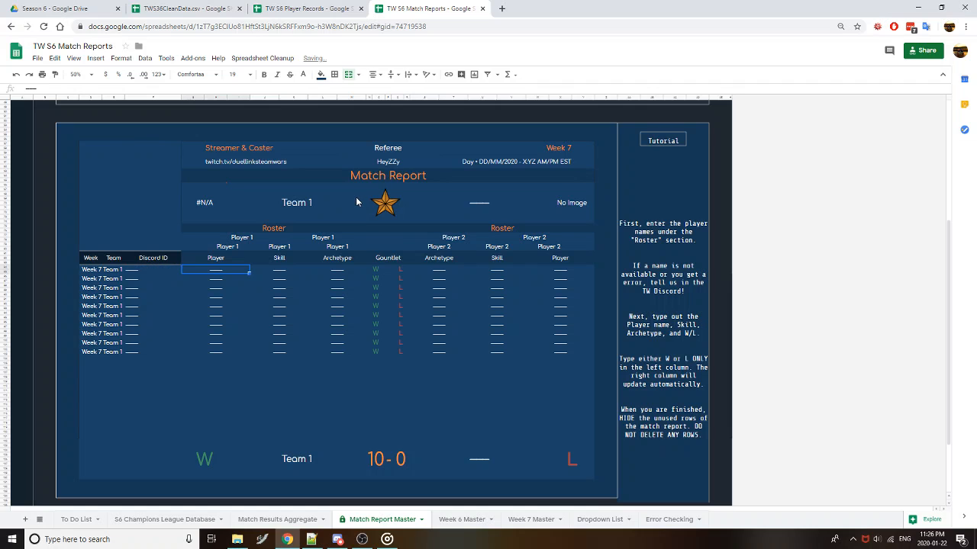
click(358, 202)
key(ctrl+z)
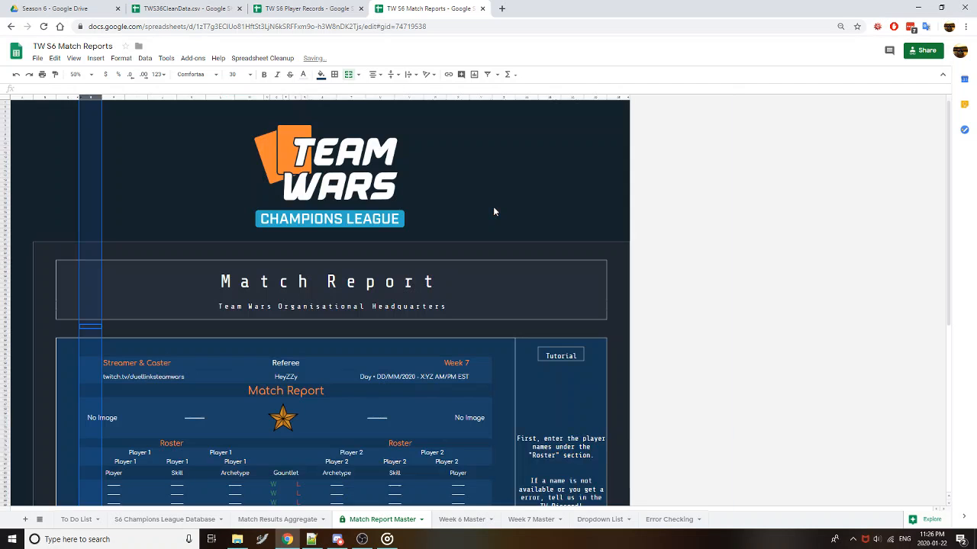
Redo the last undone change and hide the Week 6 Master sheet
key(ctrl+Page_Down)
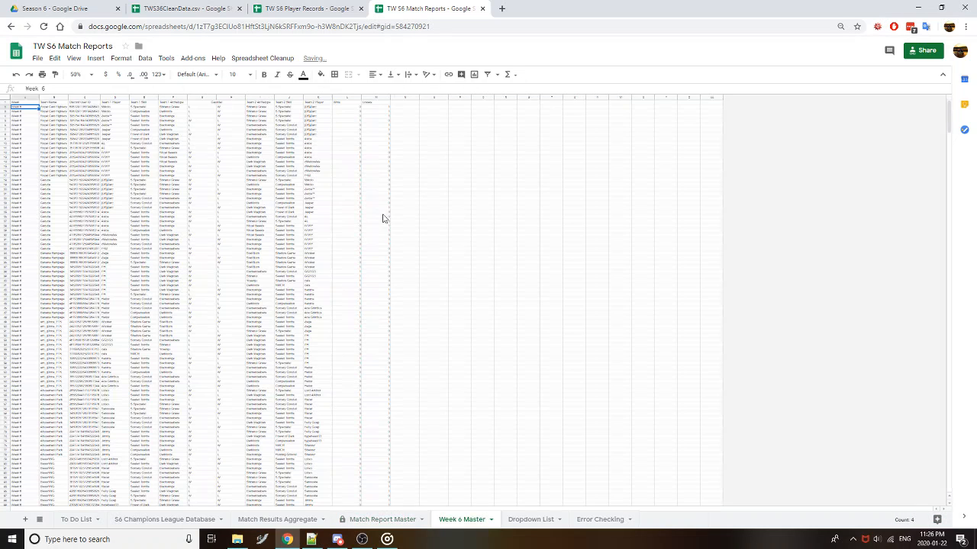
click(31, 74)
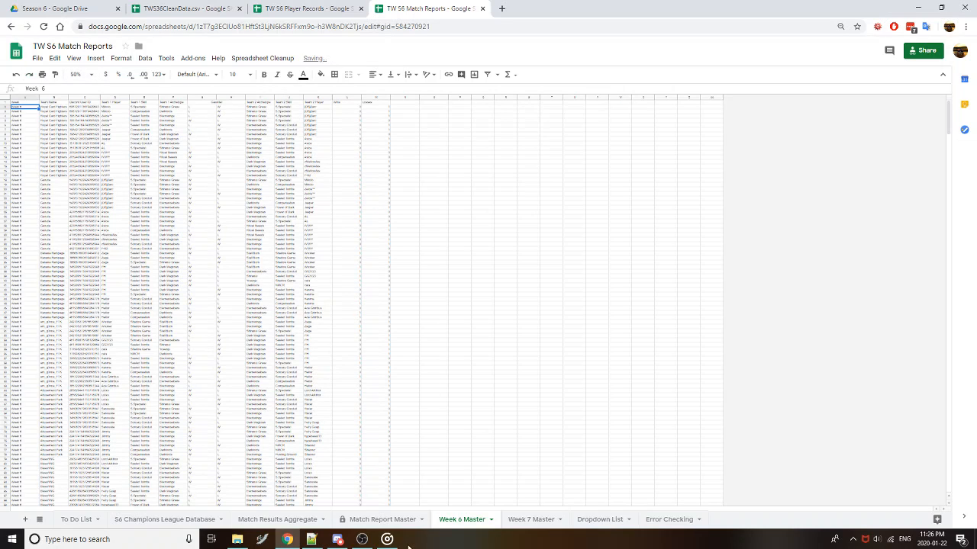
right_click(480, 523)
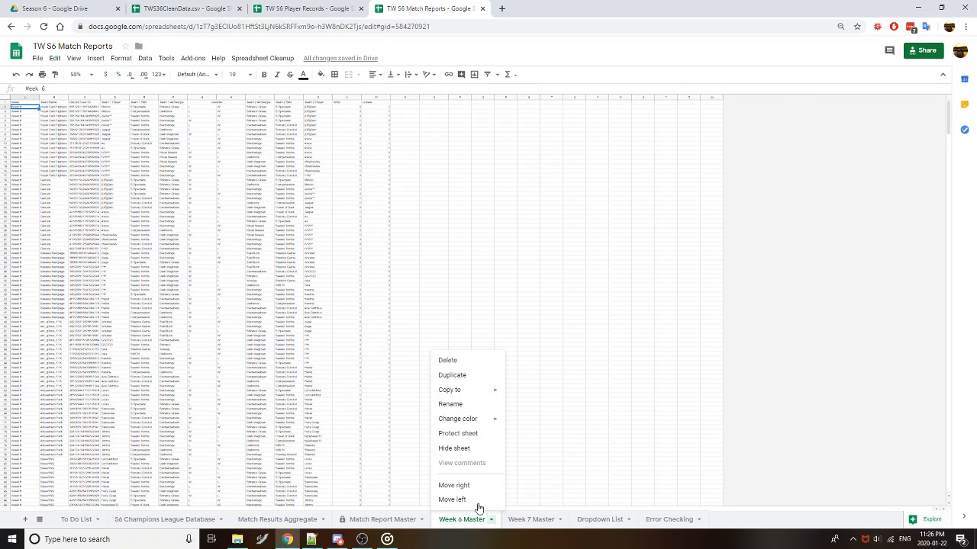
click(482, 449)
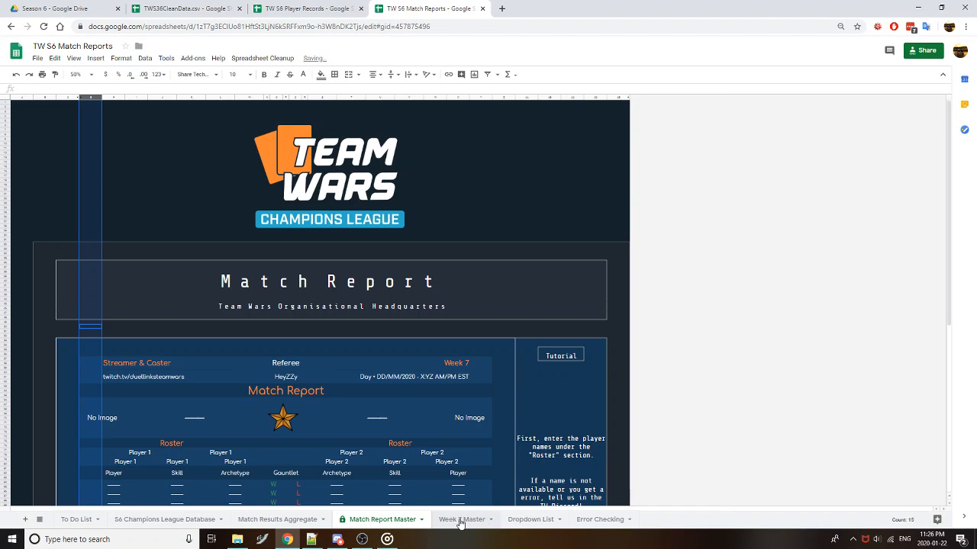
Open the Week 7 Master sheet at 100% zoom and select cells A2:K4 of the query output
click(460, 524)
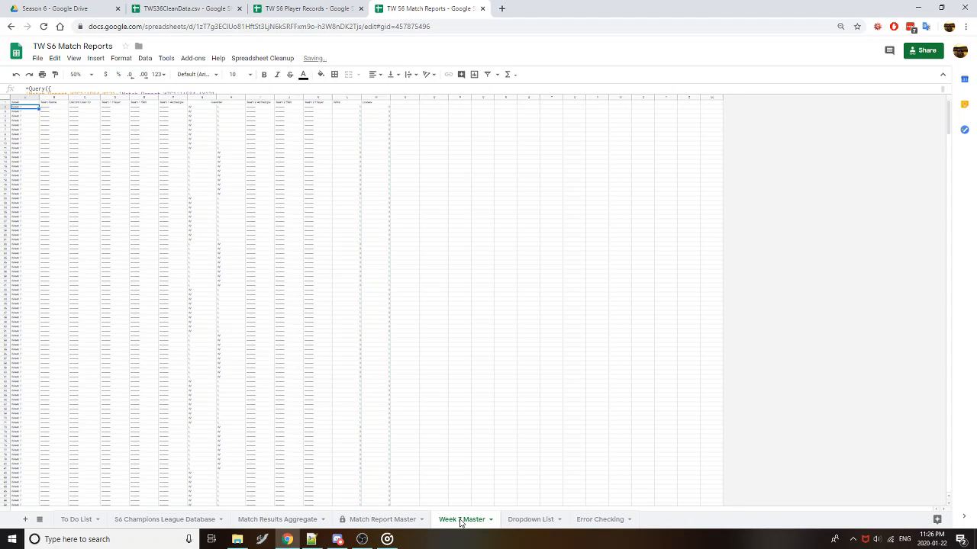
click(86, 76)
click(87, 133)
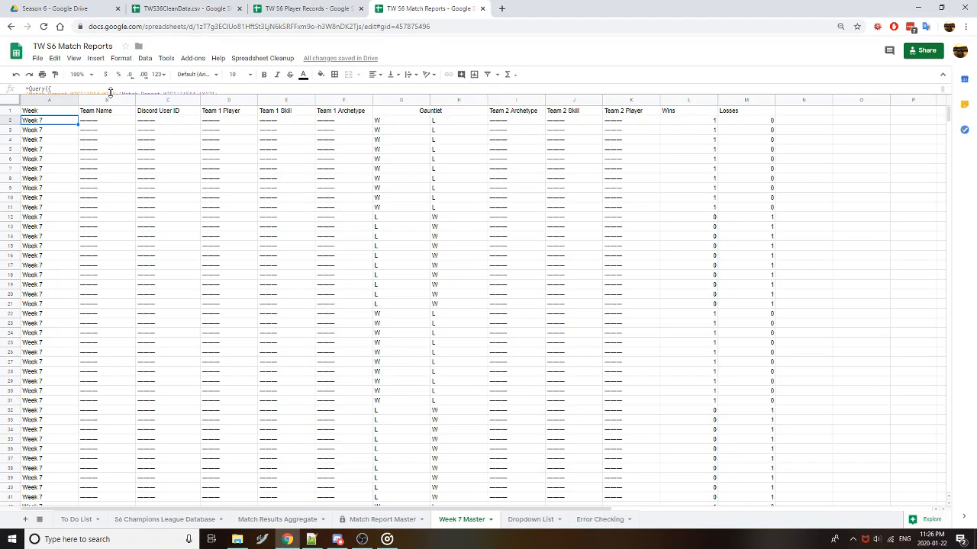
drag(104, 126, 628, 144)
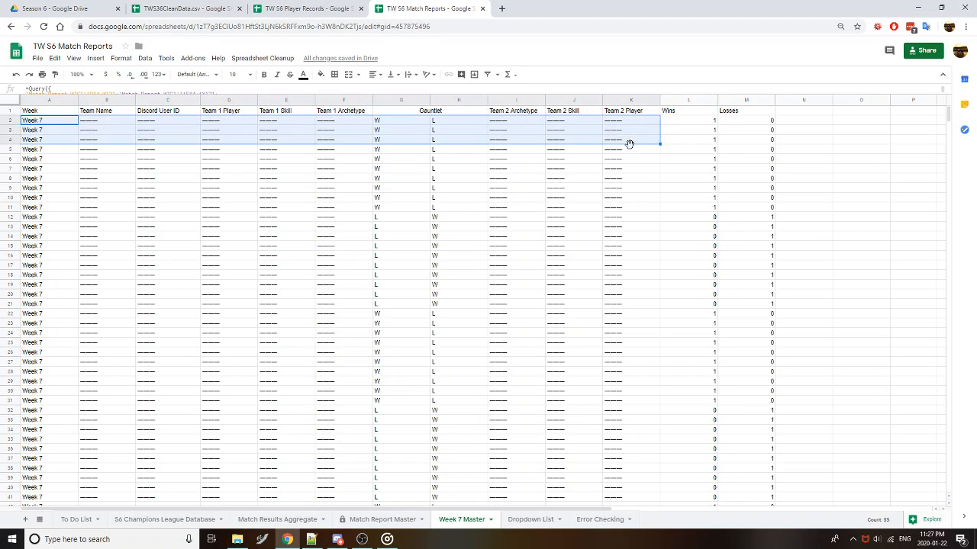
Examine the Wins and Losses formulas in rows 2 to 11 and the Gauntlet result cell they refer to
drag(695, 122, 746, 123)
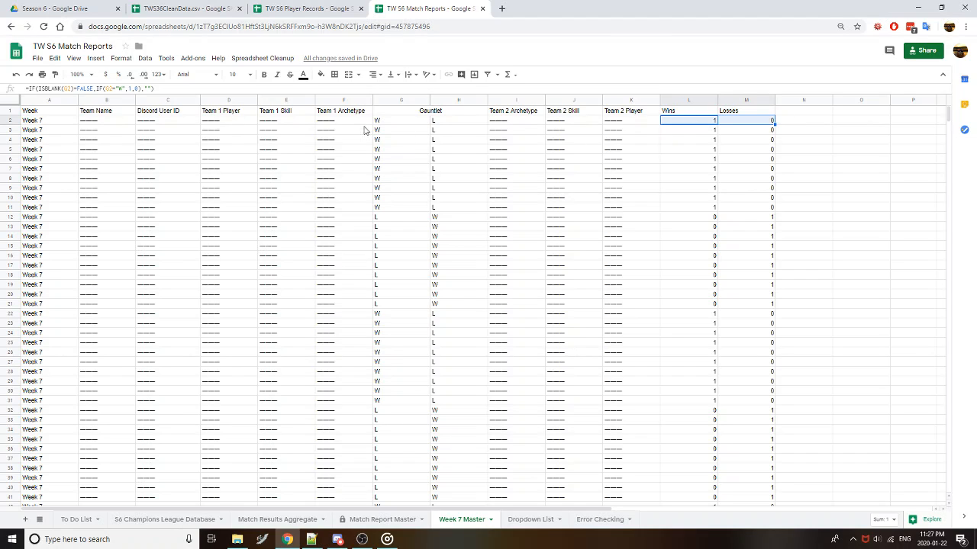
click(403, 122)
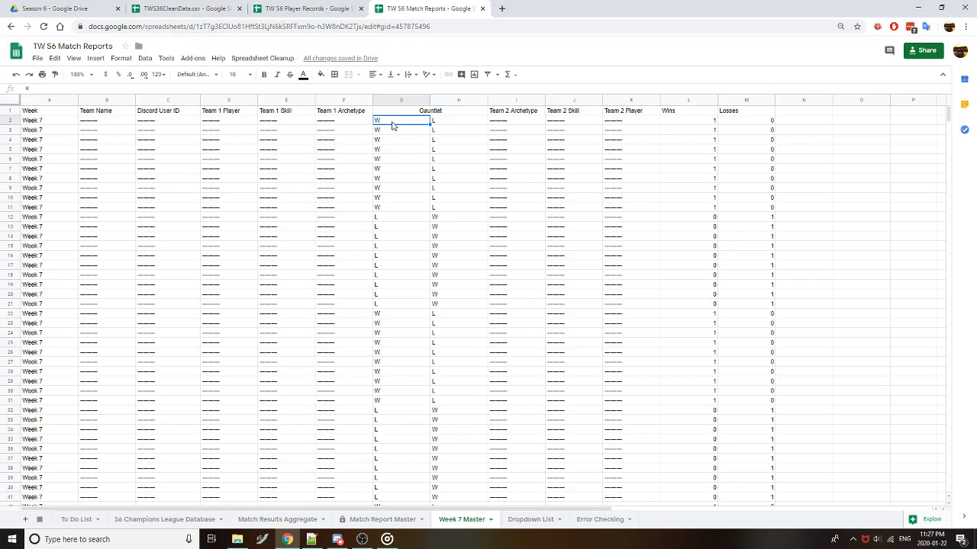
click(711, 125)
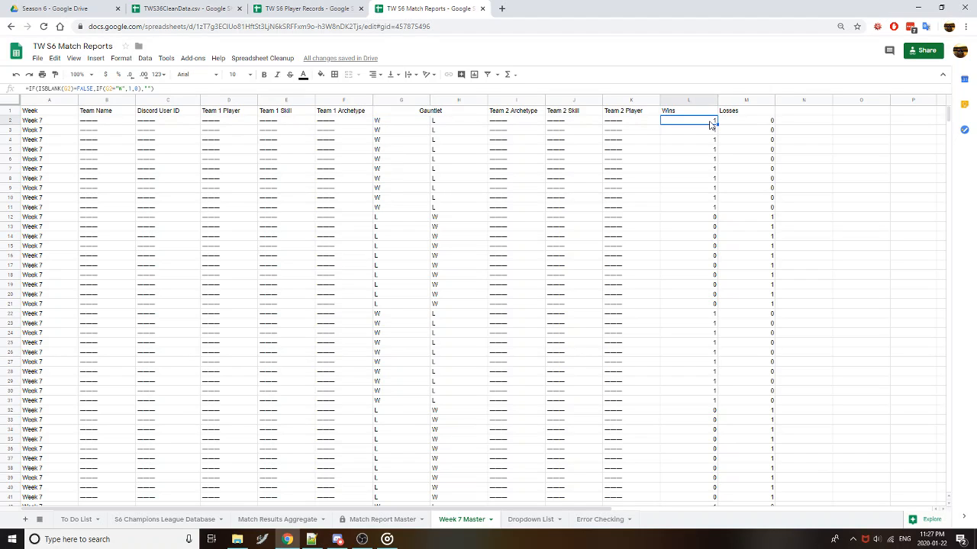
click(754, 123)
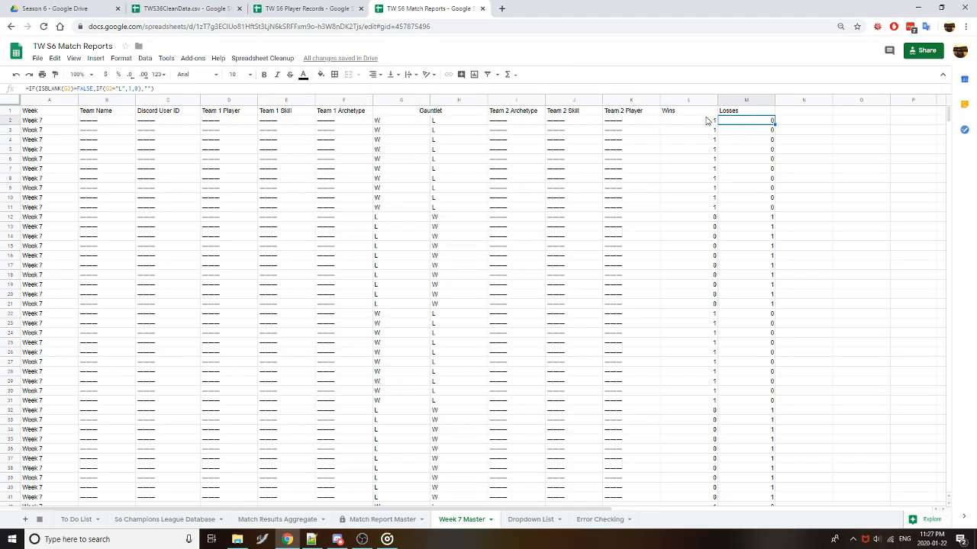
drag(705, 125, 750, 213)
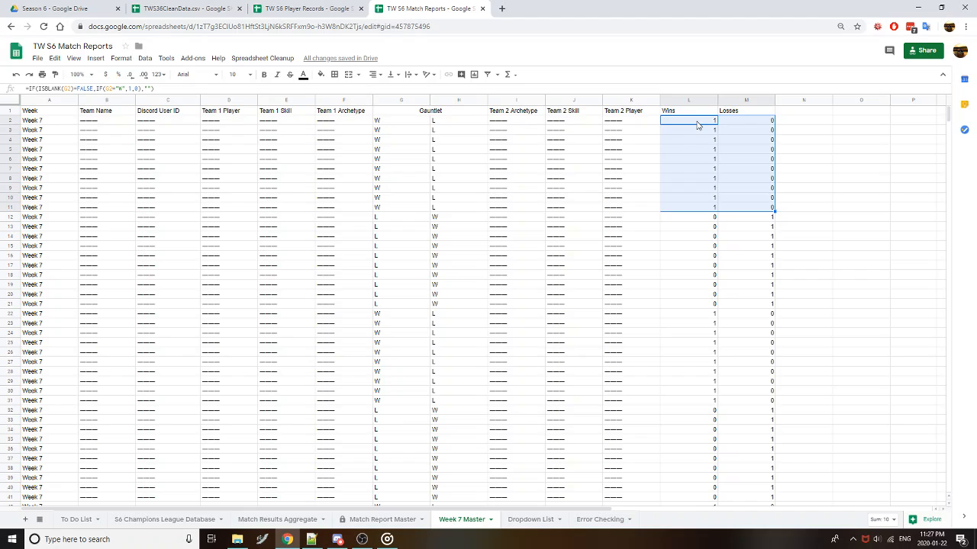
drag(696, 125, 697, 211)
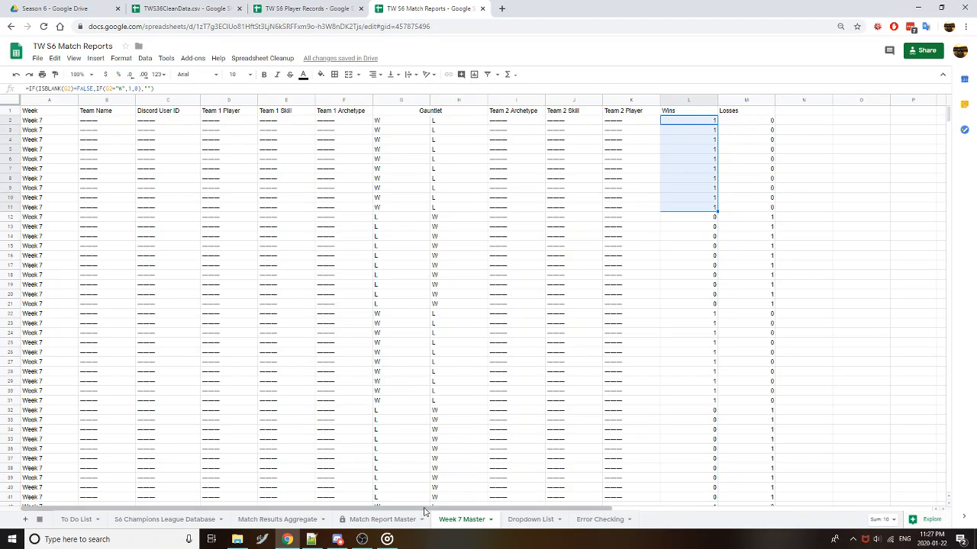
Switch to the TW S6 Player Records spreadsheet and open its Player Records Condensed sheet
click(336, 7)
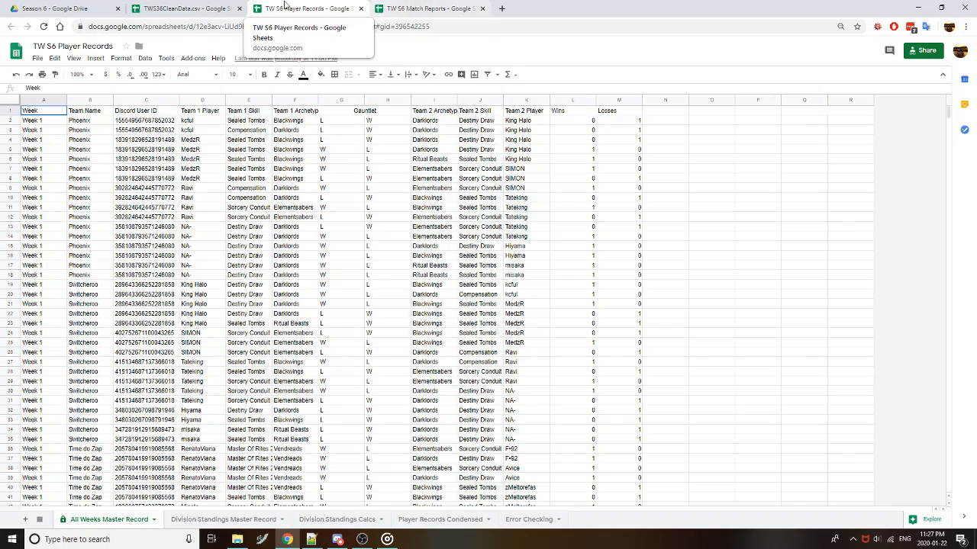
click(224, 6)
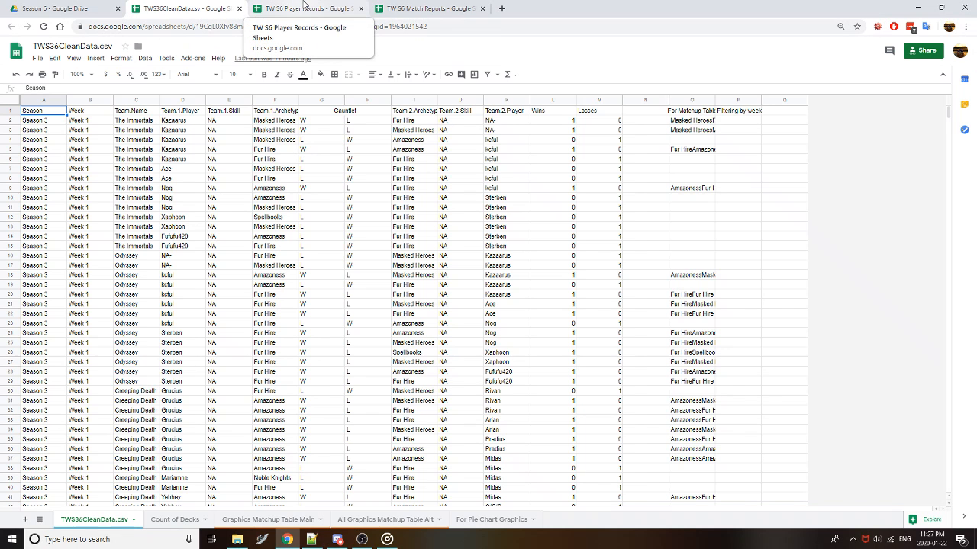
click(303, 3)
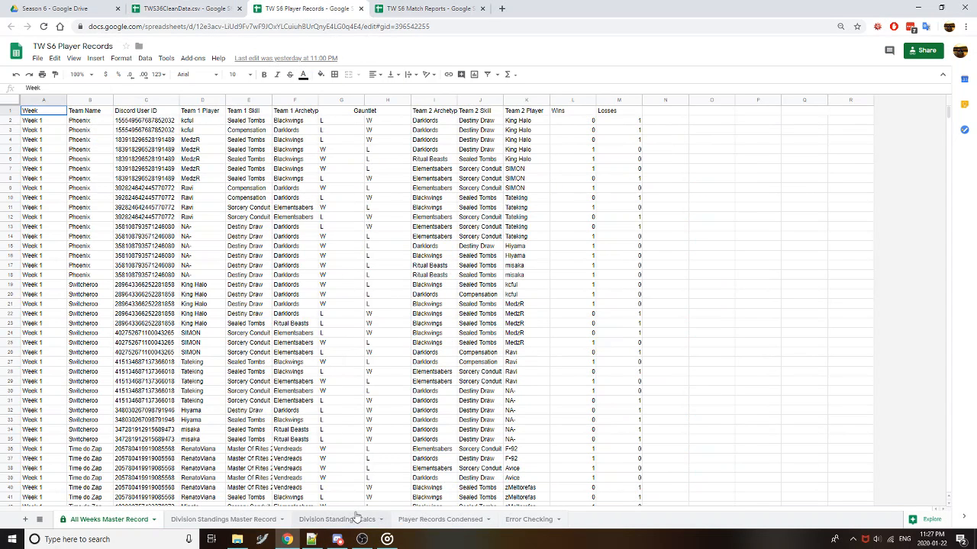
click(460, 522)
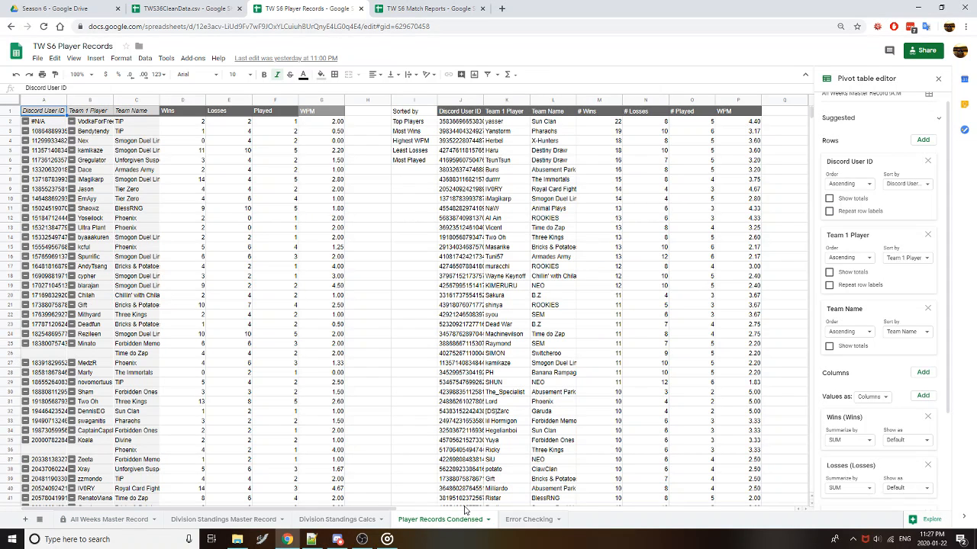
Examine the Wins, Losses, Played and WPM values in row 13 of the player pivot table
click(655, 213)
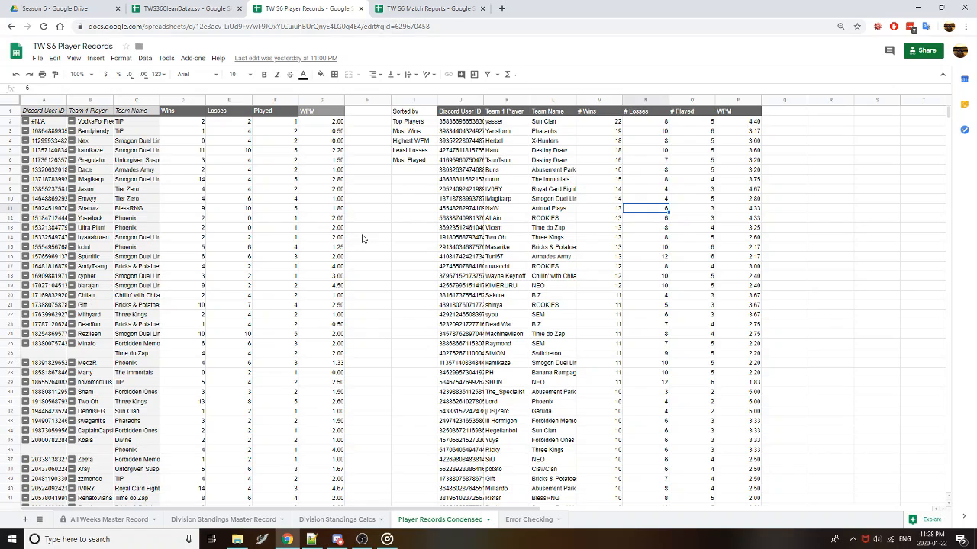
click(241, 229)
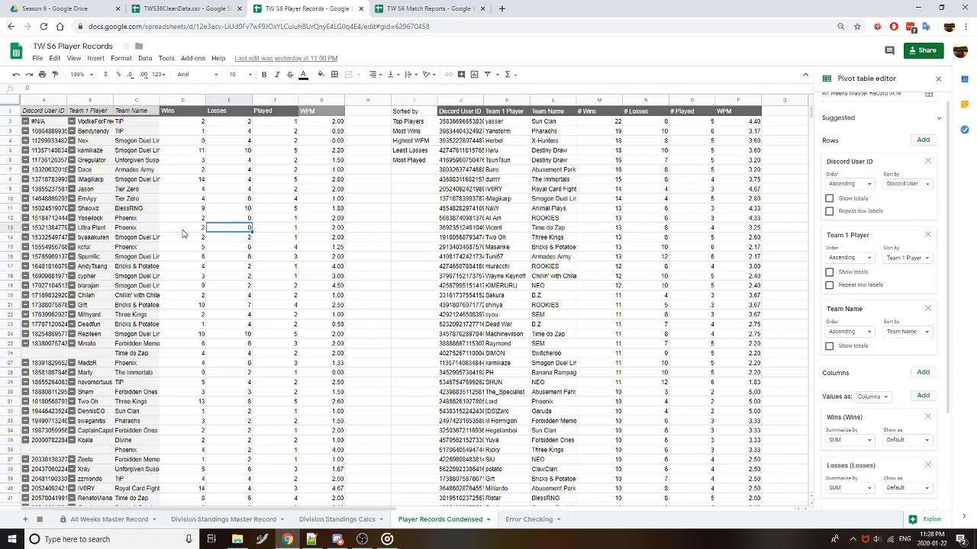
drag(183, 233, 344, 233)
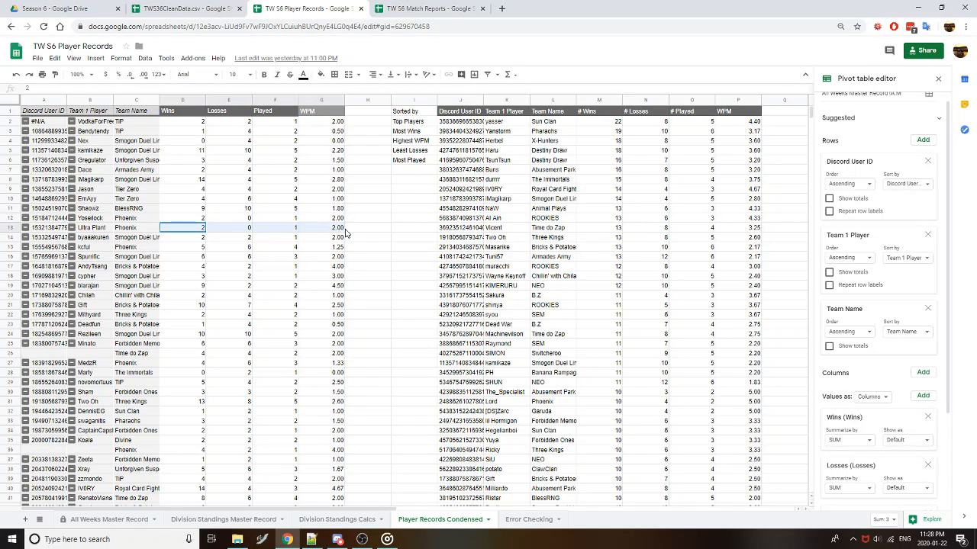
click(225, 229)
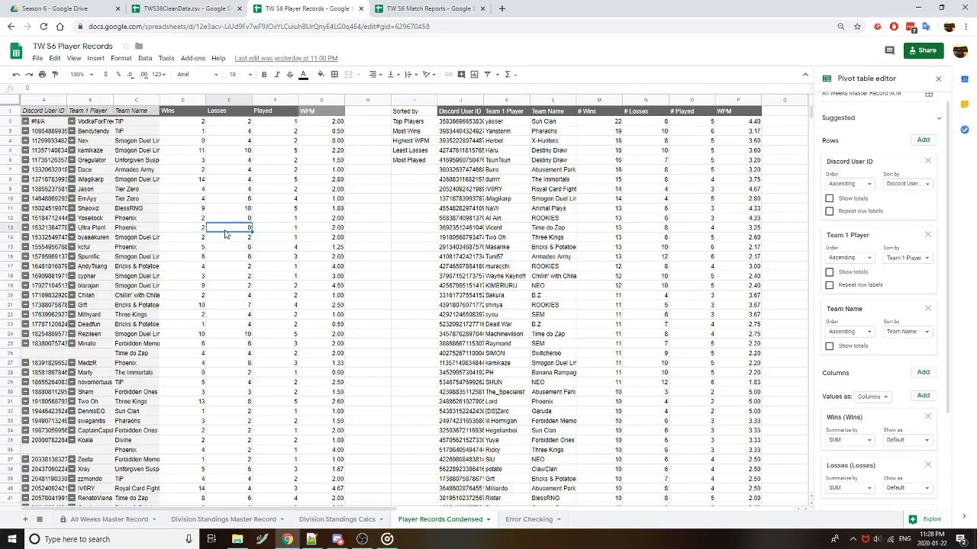
click(291, 231)
drag(182, 229, 310, 232)
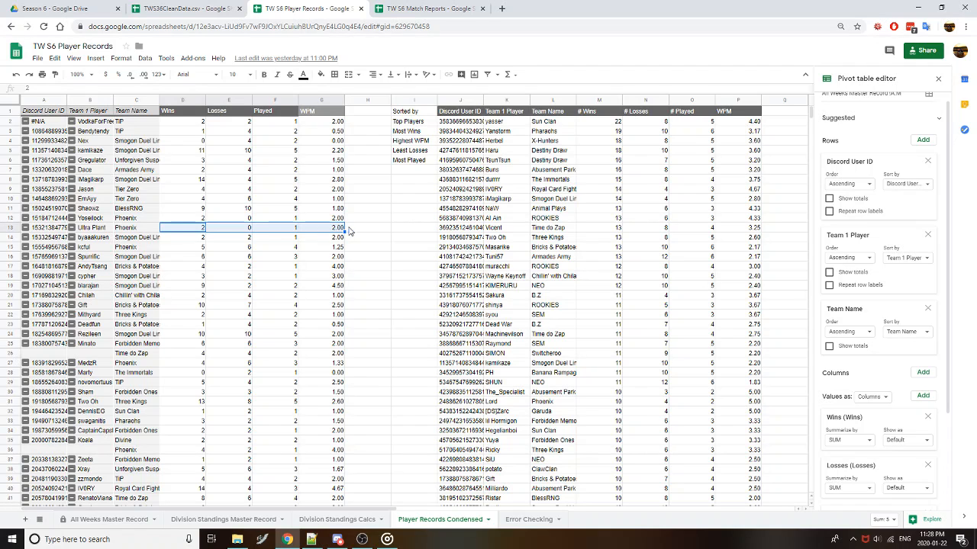
Return to the TW S6 Match Reports spreadsheet and review Week 7 Master's Wins and Losses columns down to the last filled row
click(433, 8)
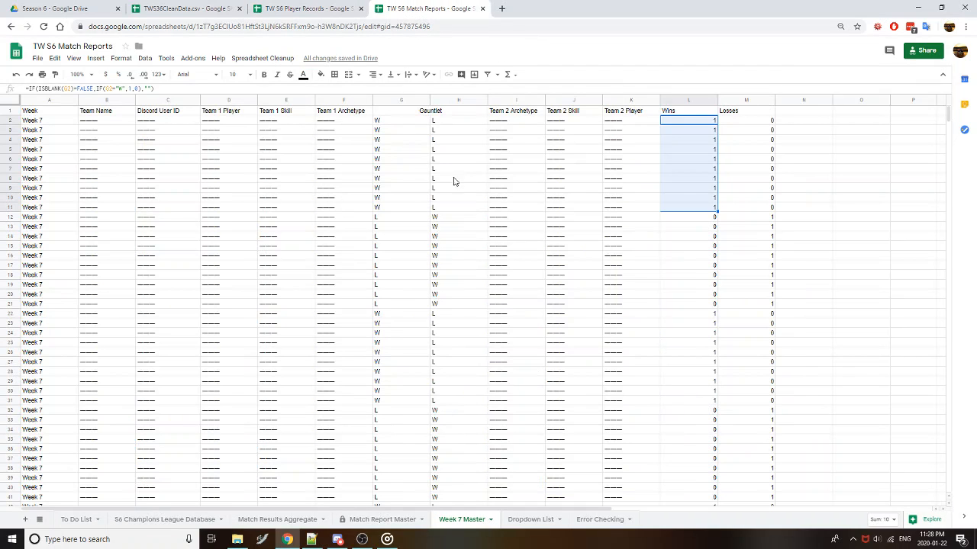
drag(712, 220, 758, 307)
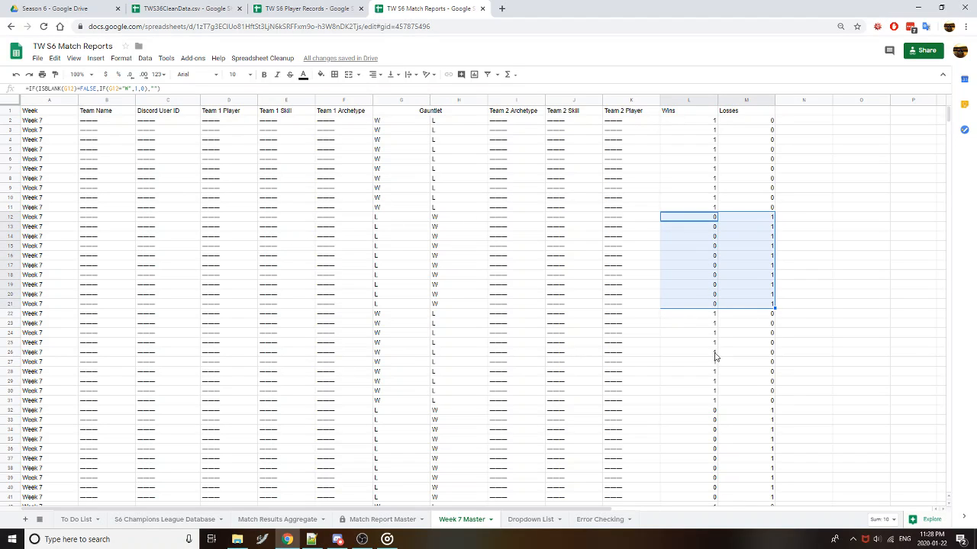
scroll(715, 356, down, 10)
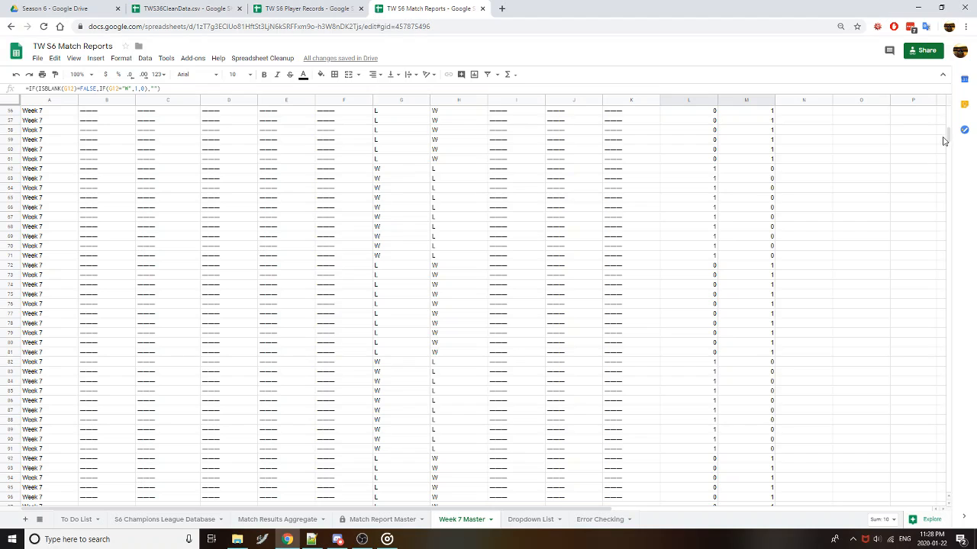
drag(948, 140, 937, 237)
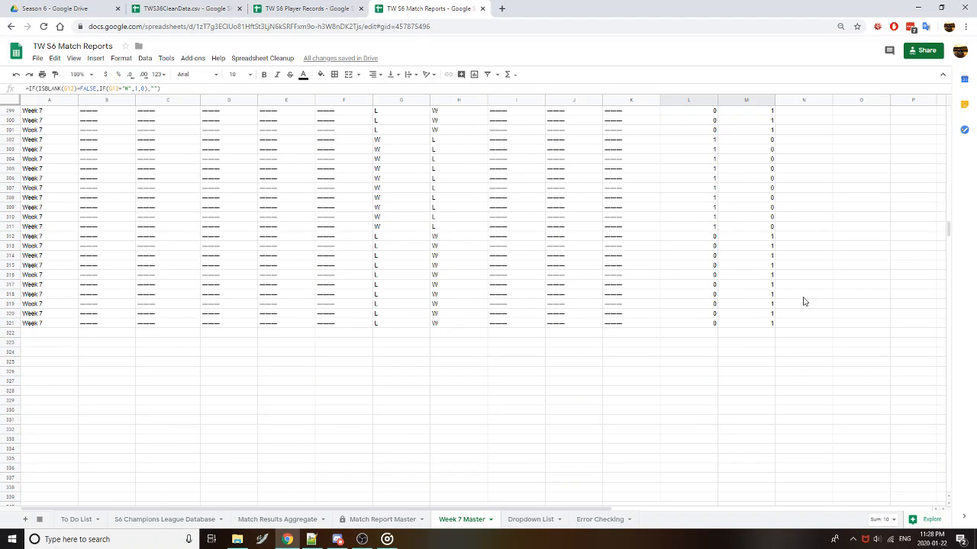
Inspect the Wins and Losses formulas extended into the blank rows below row 321 of Week 7 Master
drag(713, 324, 755, 331)
click(753, 334)
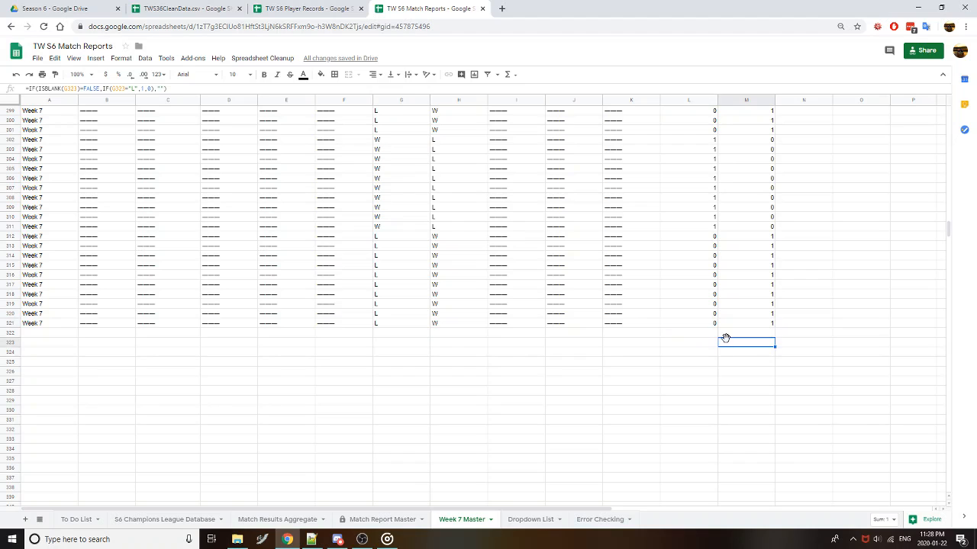
click(697, 353)
scroll(697, 402, down, 2)
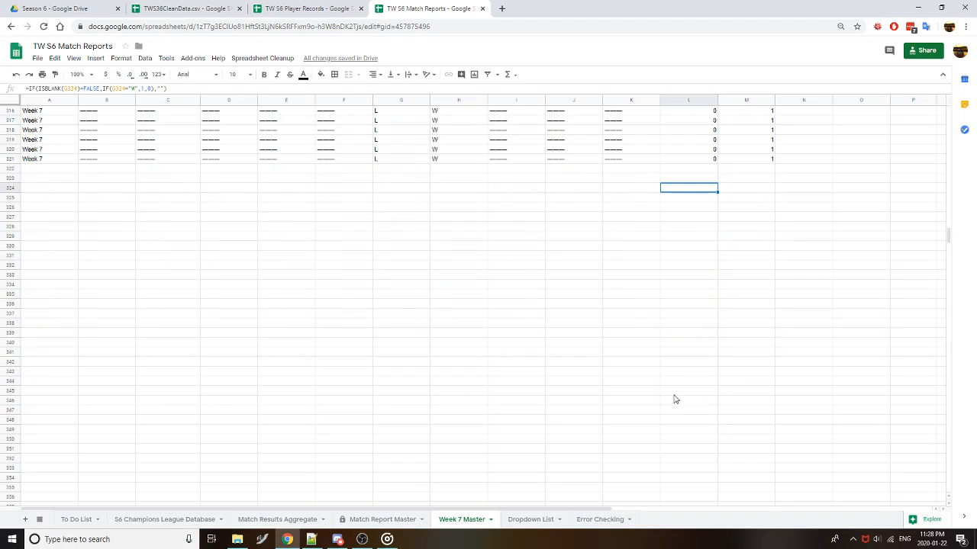
click(675, 393)
scroll(713, 451, down, 1)
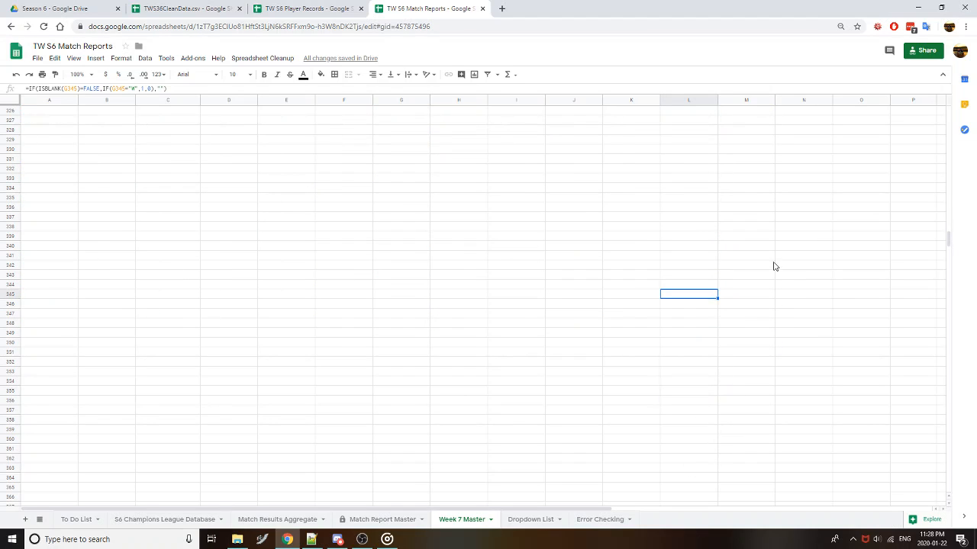
scroll(773, 267, up, 3)
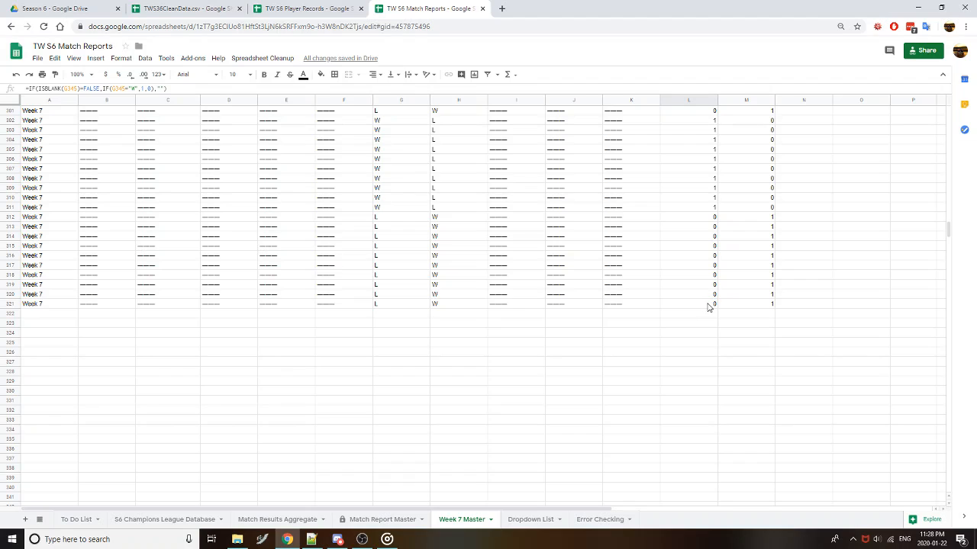
drag(710, 307, 774, 421)
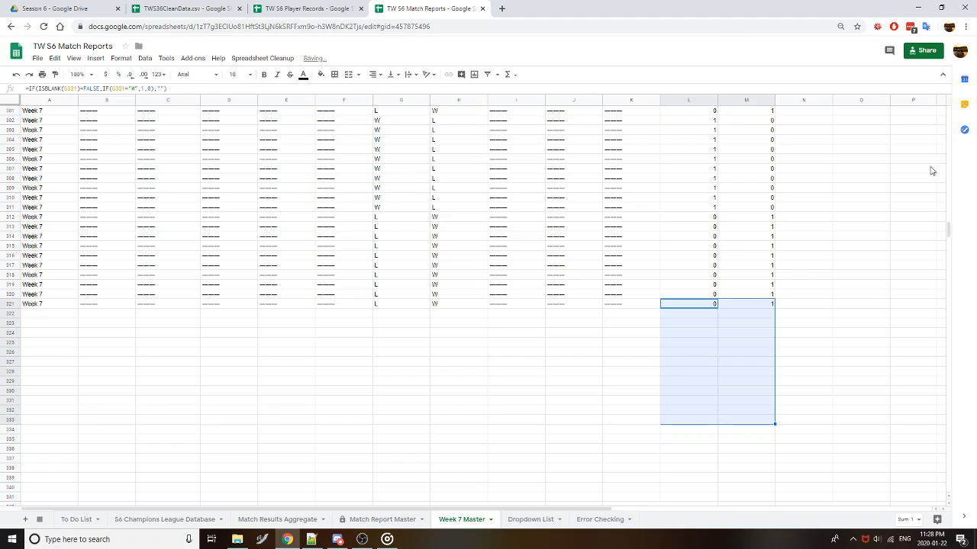
click(694, 308)
click(695, 314)
click(698, 382)
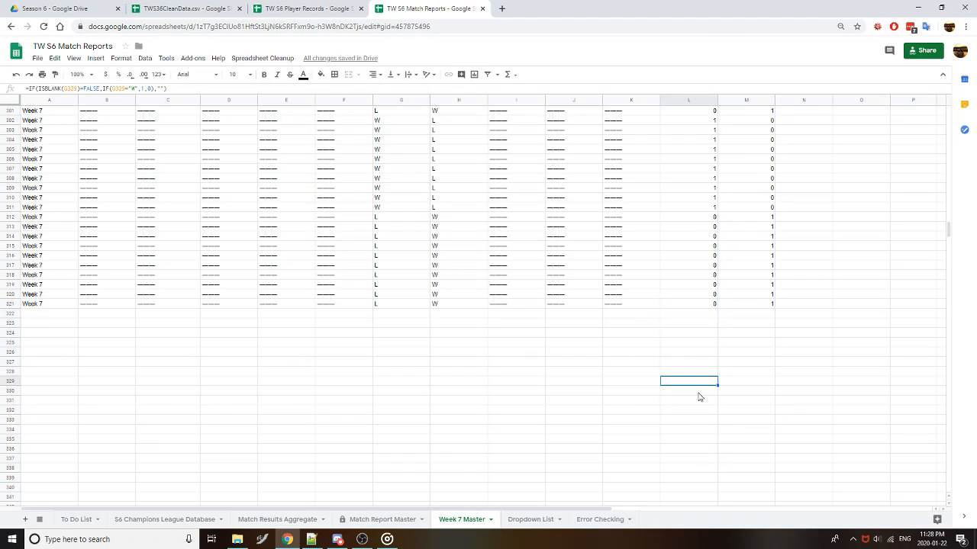
Compare the Wins formula in the blank rows with the one in row 316, then return to the start of Week 7 Master
drag(697, 421, 693, 440)
click(689, 459)
click(689, 256)
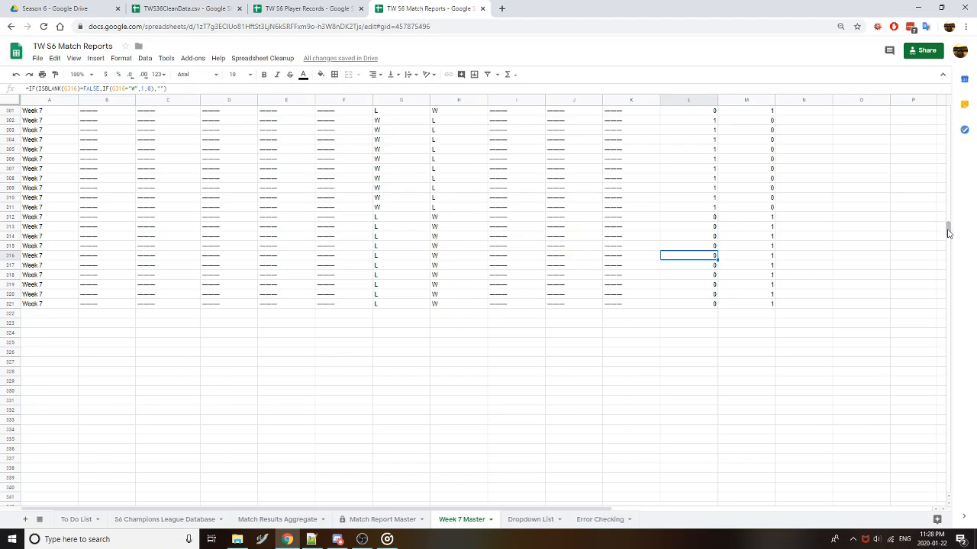
drag(946, 224, 948, 110)
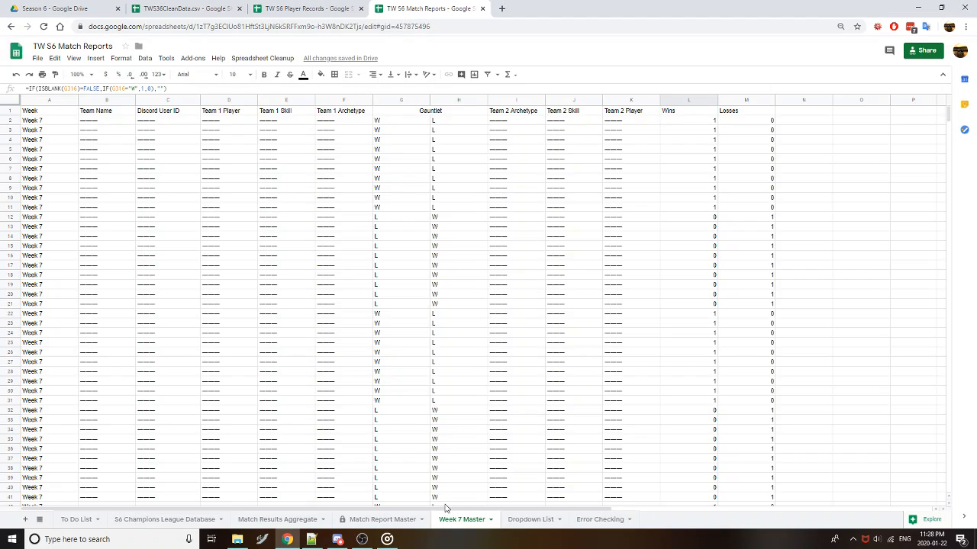
Unhide the Week 6 Master sheet and open the Error Checking sheet
click(40, 520)
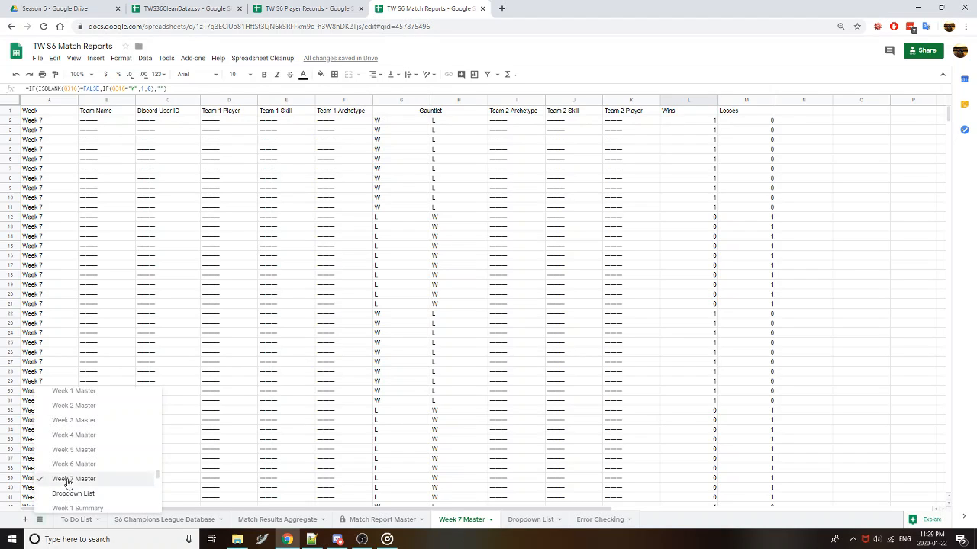
click(77, 465)
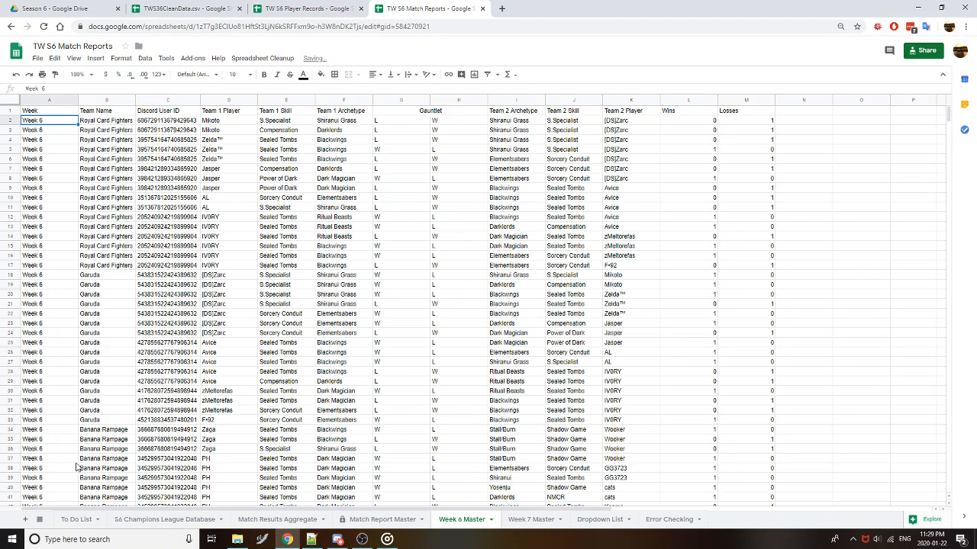
click(669, 520)
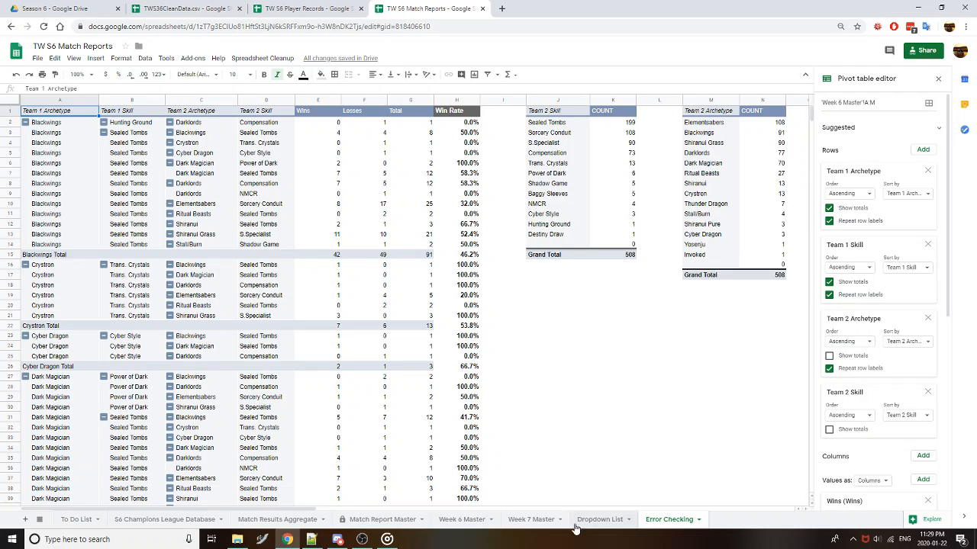
Inspect the data validation rule on the first Team 1 Skill cell of the Match Report Master roster, leaving it as is
click(479, 522)
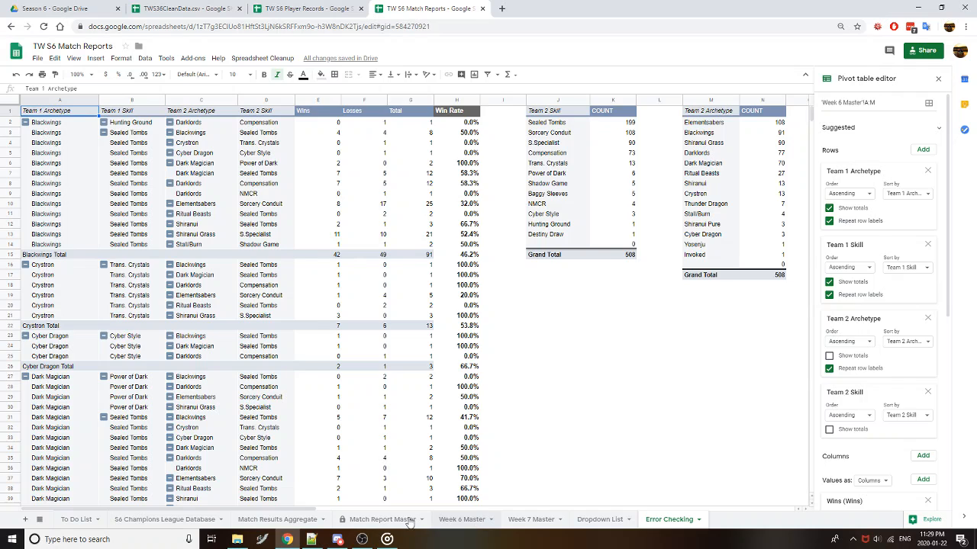
click(398, 522)
scroll(515, 394, down, 5)
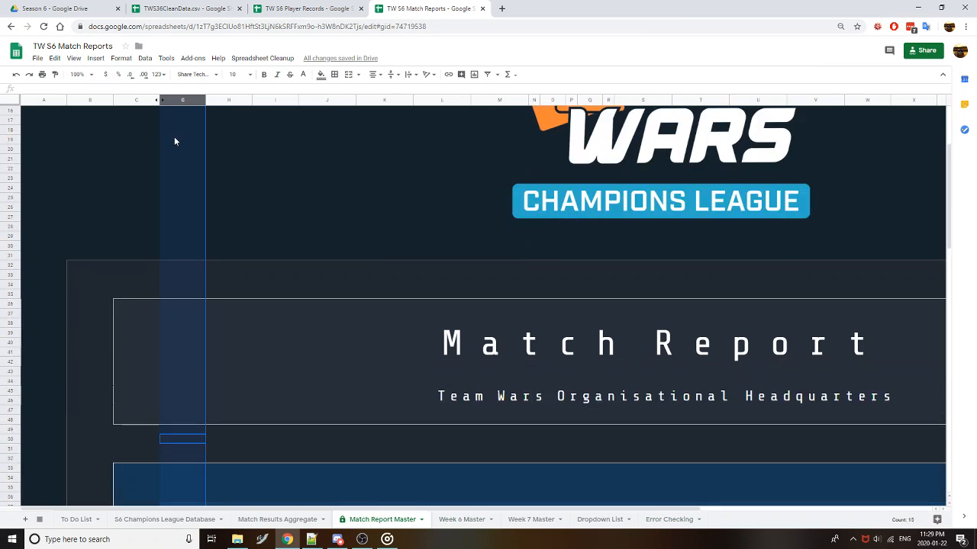
scroll(363, 273, down, 3)
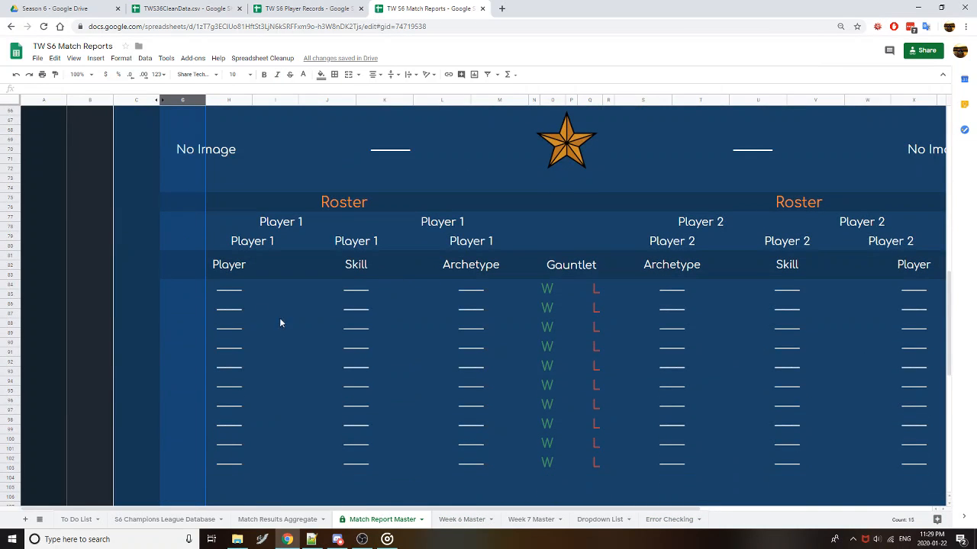
click(349, 297)
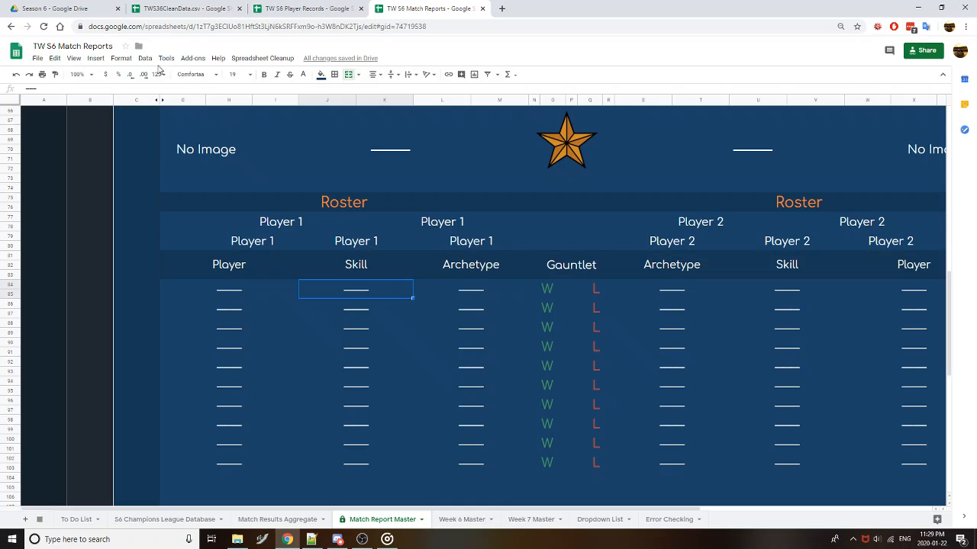
click(146, 59)
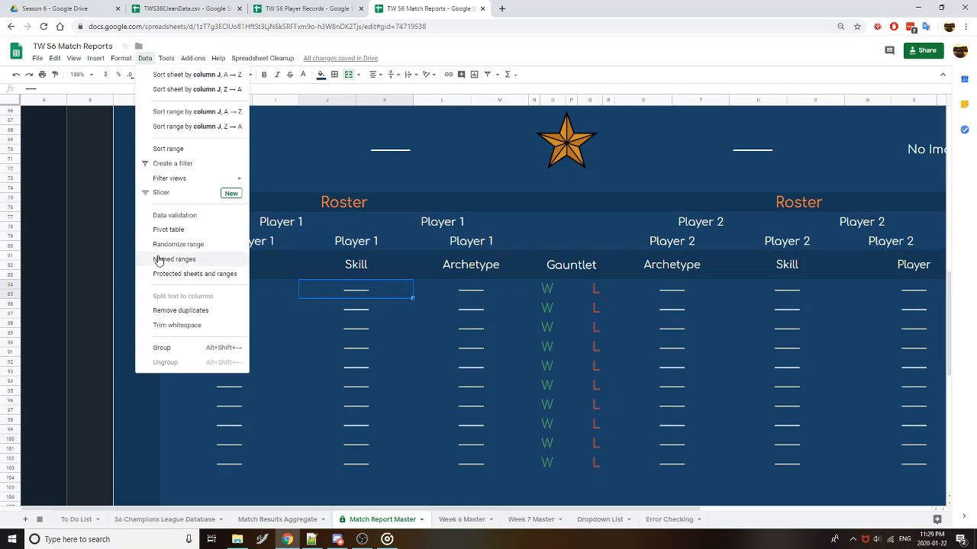
click(177, 216)
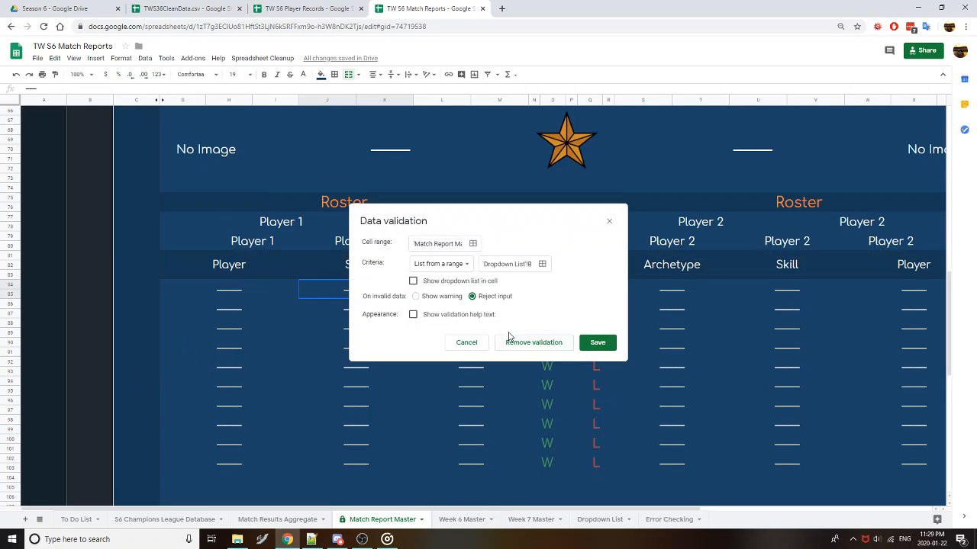
click(608, 221)
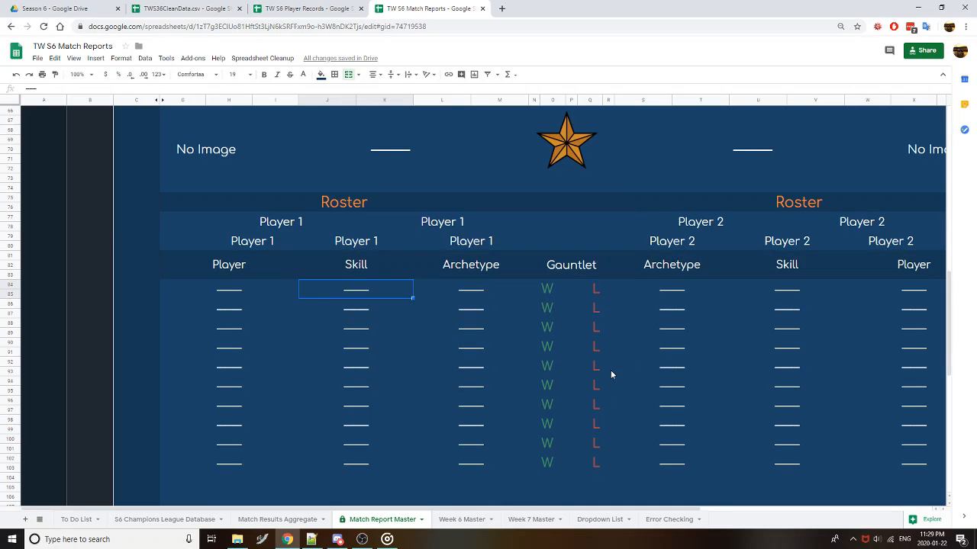
Return to Error Checking and review the entries listed in the Team 2 Skill and Team 2 Archetype count tables
click(666, 519)
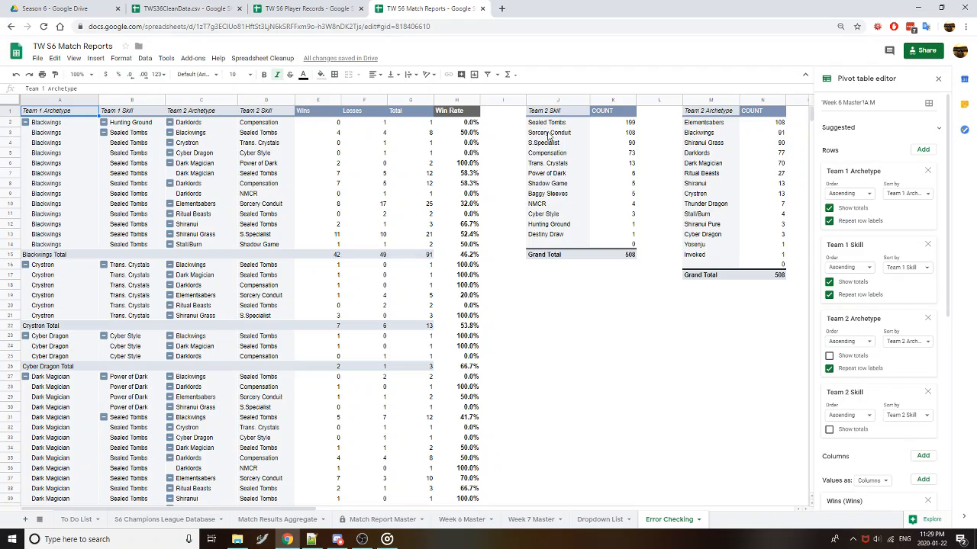
drag(543, 122, 556, 246)
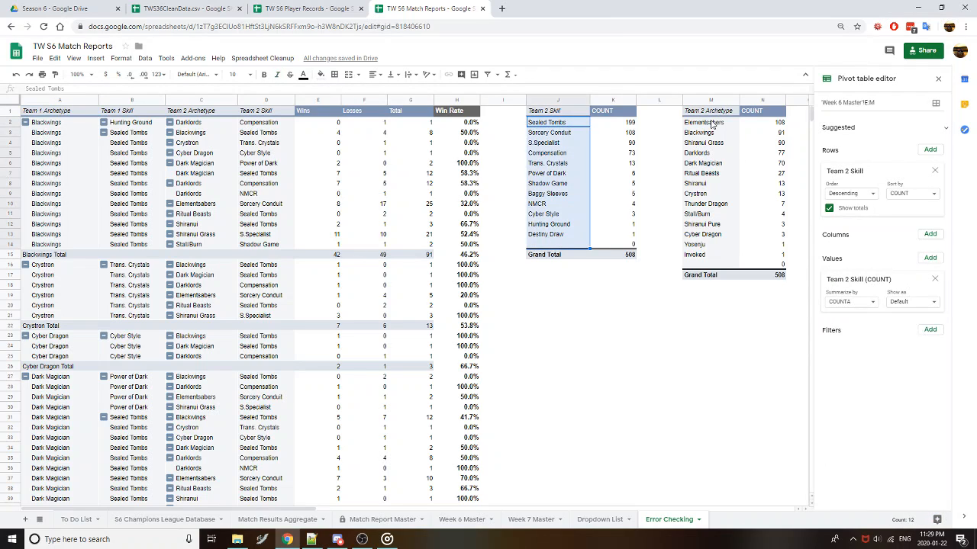
drag(712, 125, 709, 266)
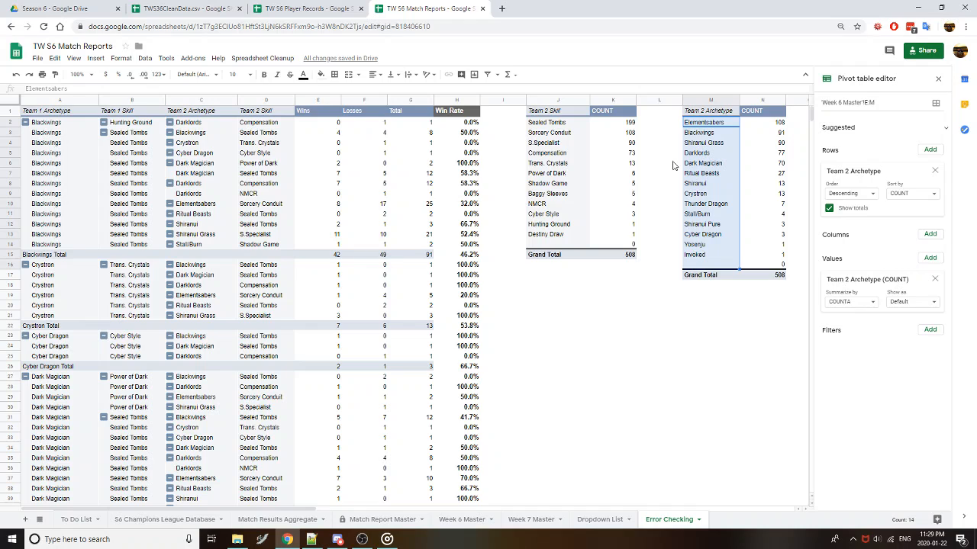
Reselect columns A to M of Week 6 Master as the data range of the archetype matchup pivot table
click(69, 123)
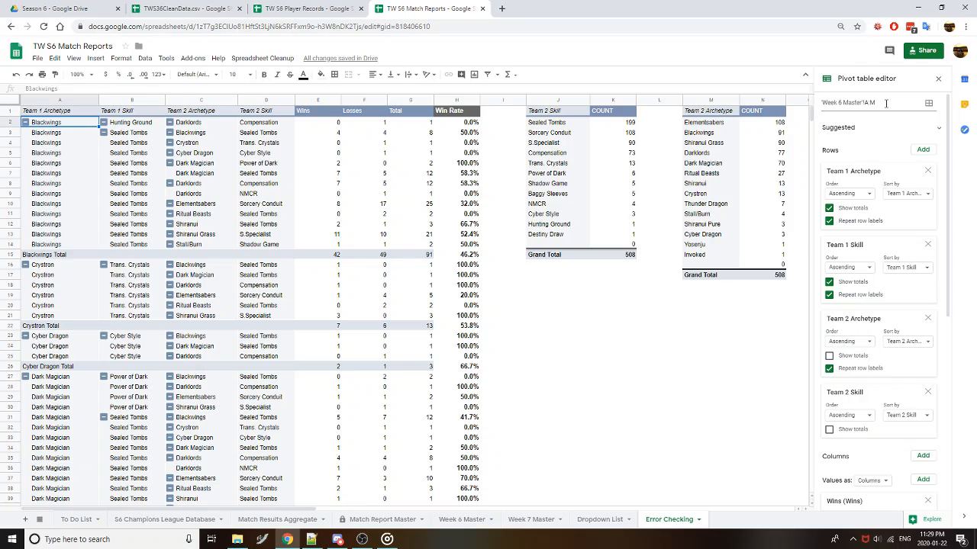
click(929, 105)
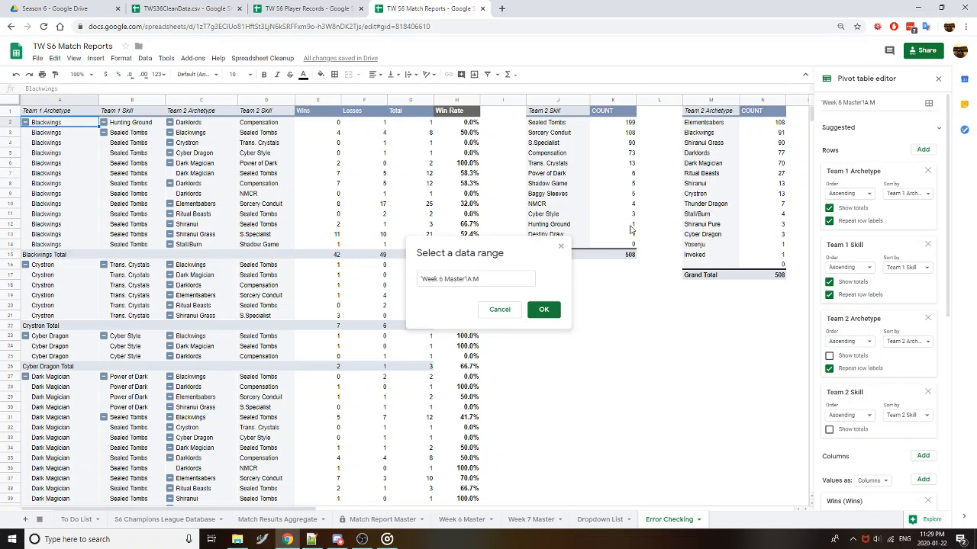
click(488, 277)
key(BackSpace)
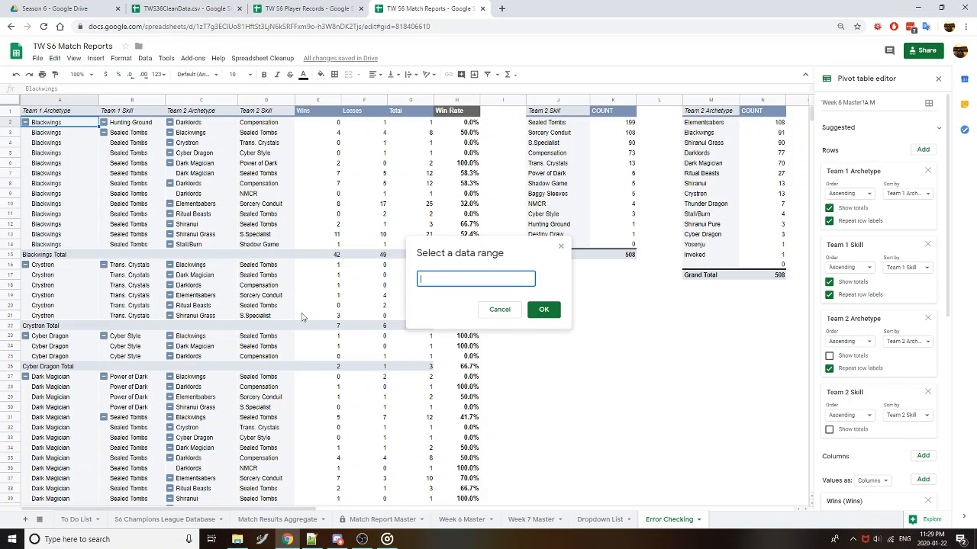
click(460, 521)
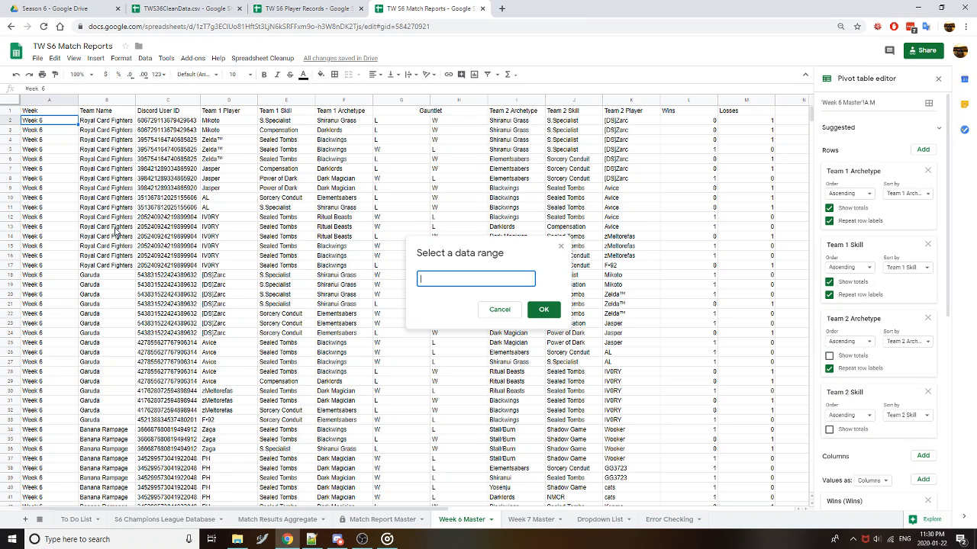
click(52, 100)
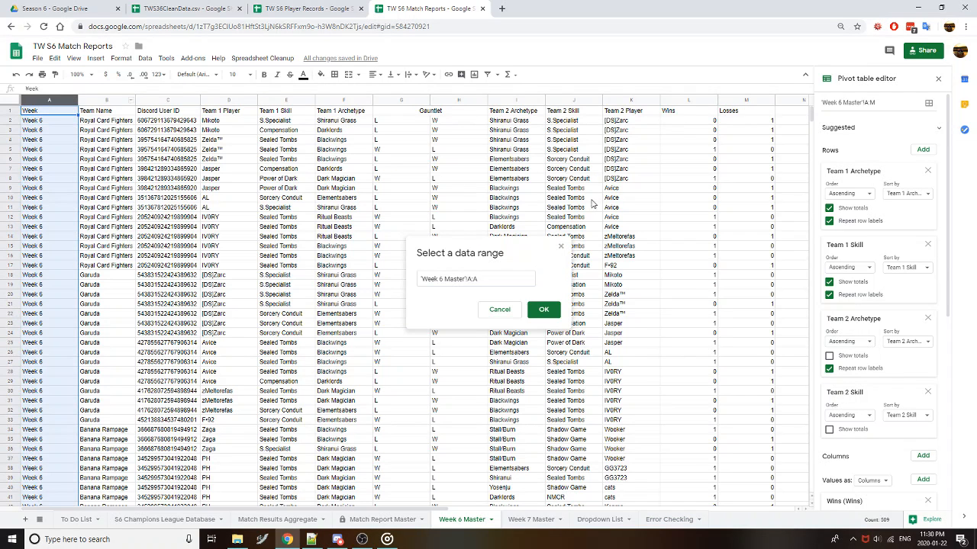
shift+click(748, 100)
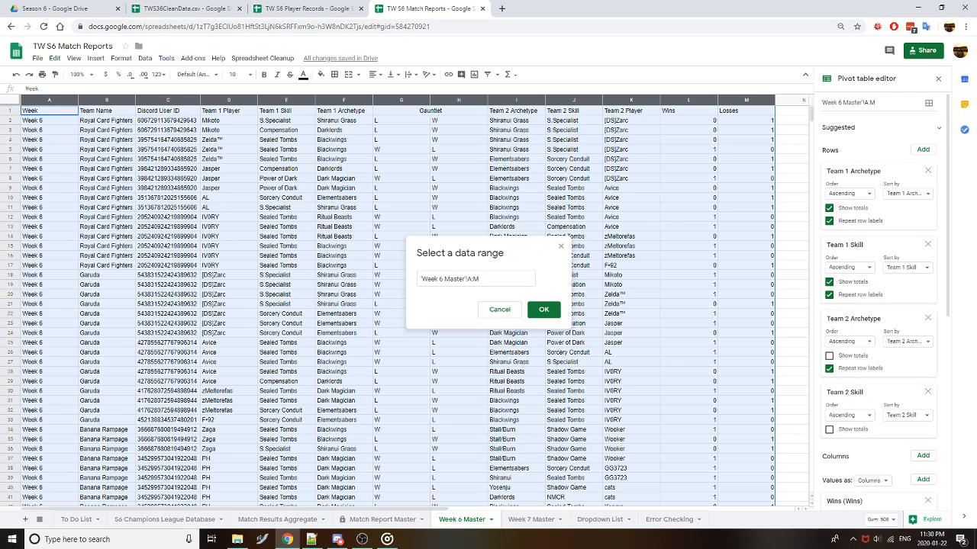
click(543, 309)
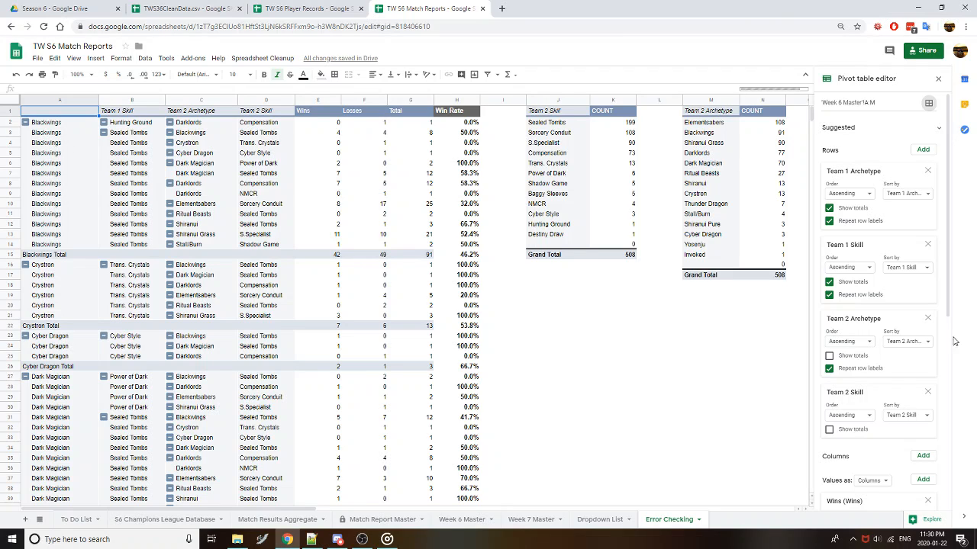
Compare the pivot settings and entries of the Team 2 Skill and Team 2 Archetype count tables
click(559, 116)
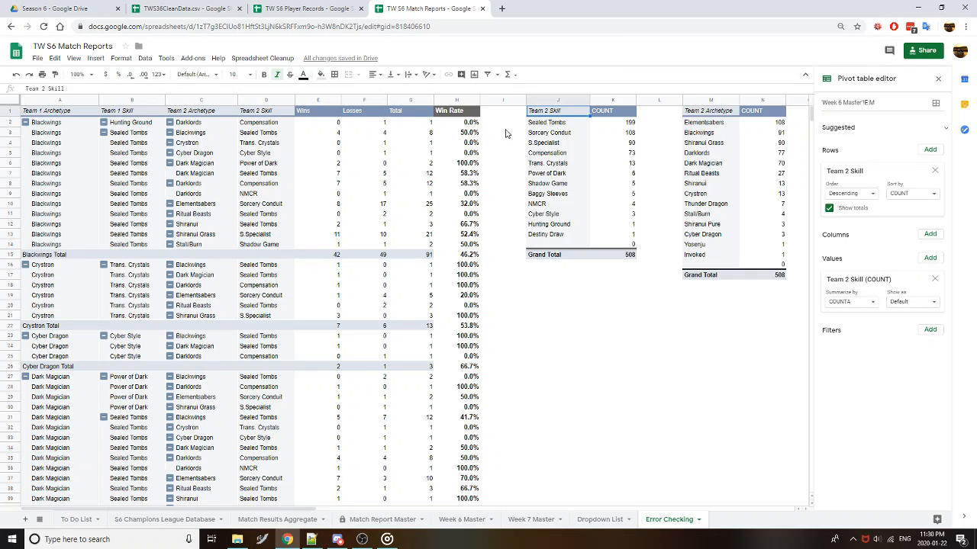
click(720, 116)
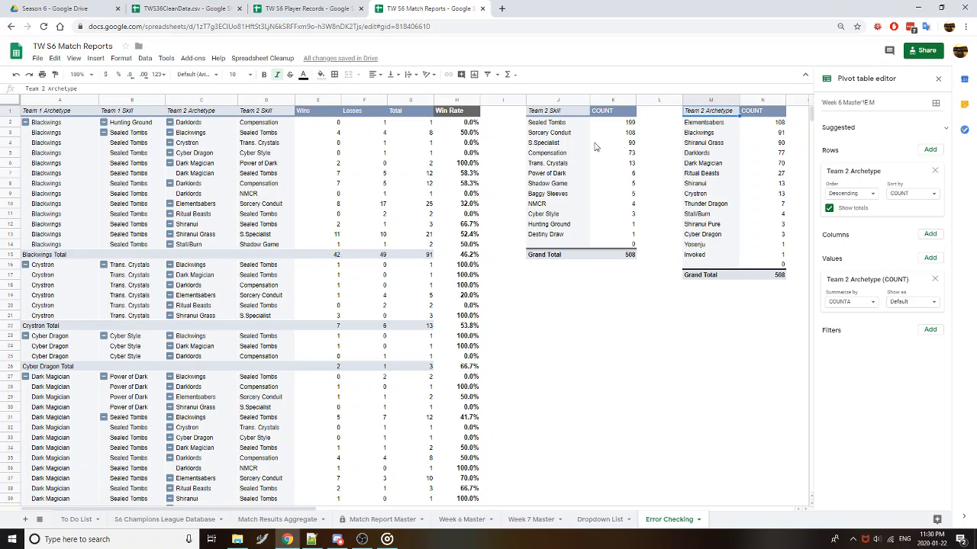
click(545, 116)
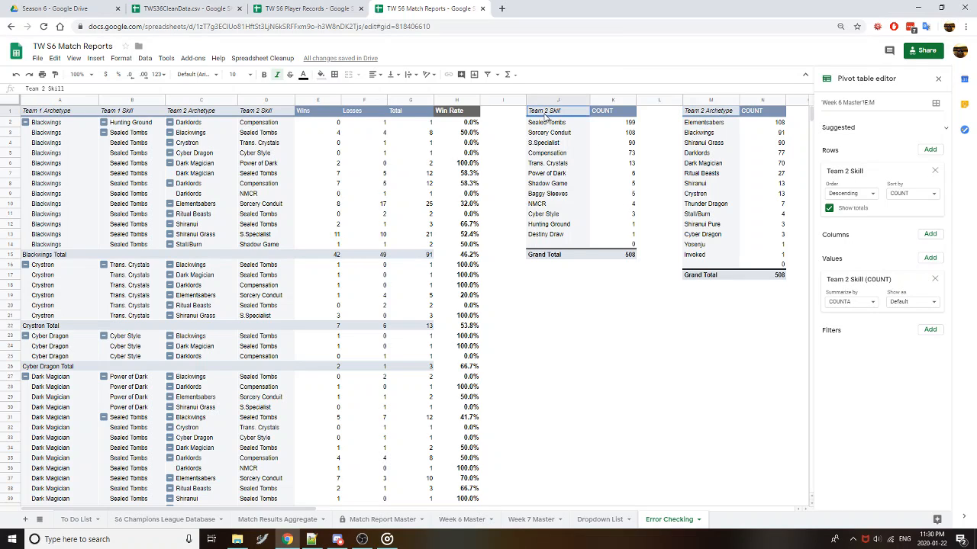
click(702, 115)
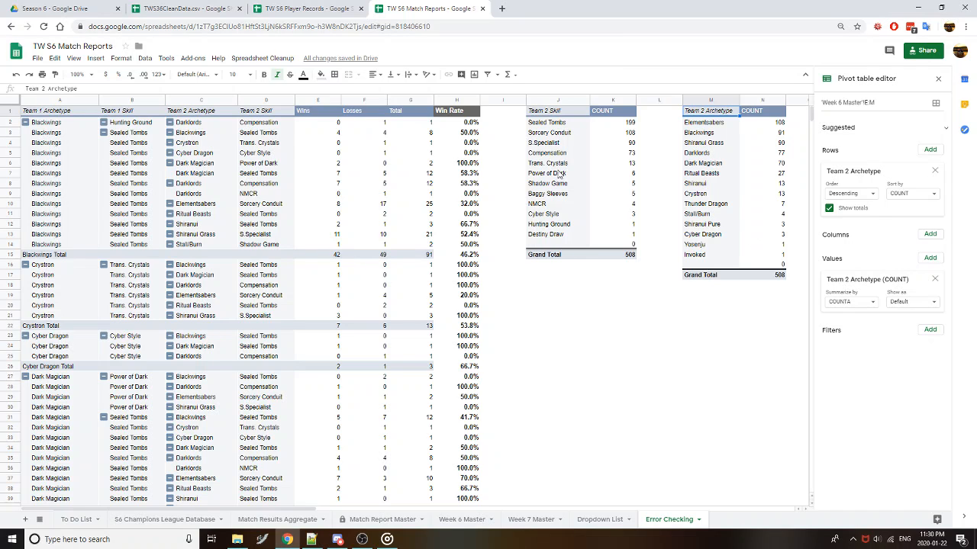
click(757, 206)
click(543, 196)
key(Right)
key(Right)
key(Right)
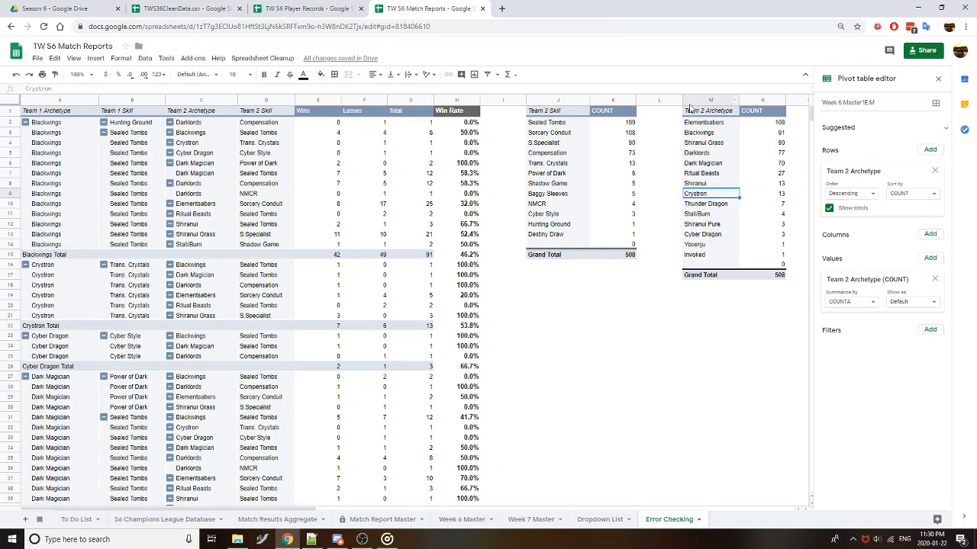
Review the archetype matchup pivot table's rows, values and filters, including the items offered by its Week filter
click(72, 124)
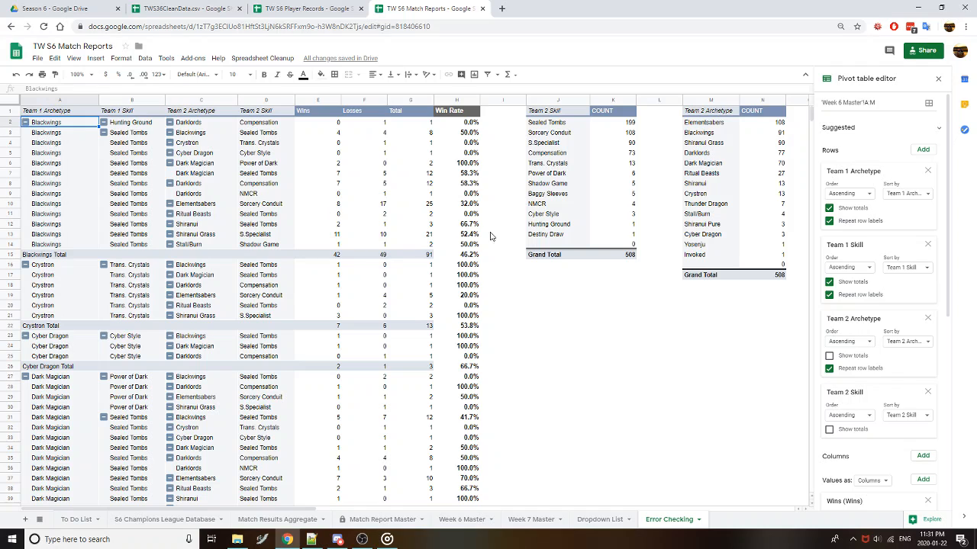
scroll(849, 361, down, 4)
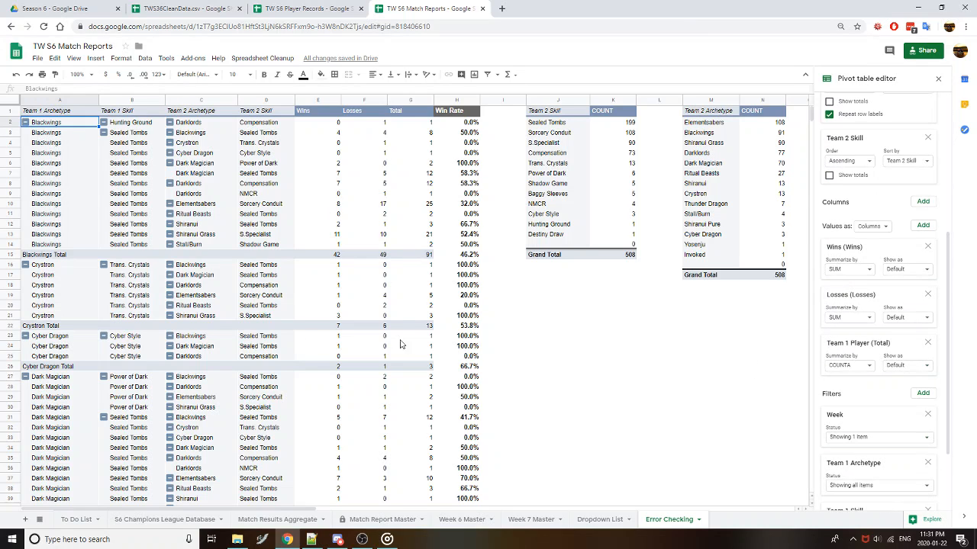
scroll(889, 452, down, 3)
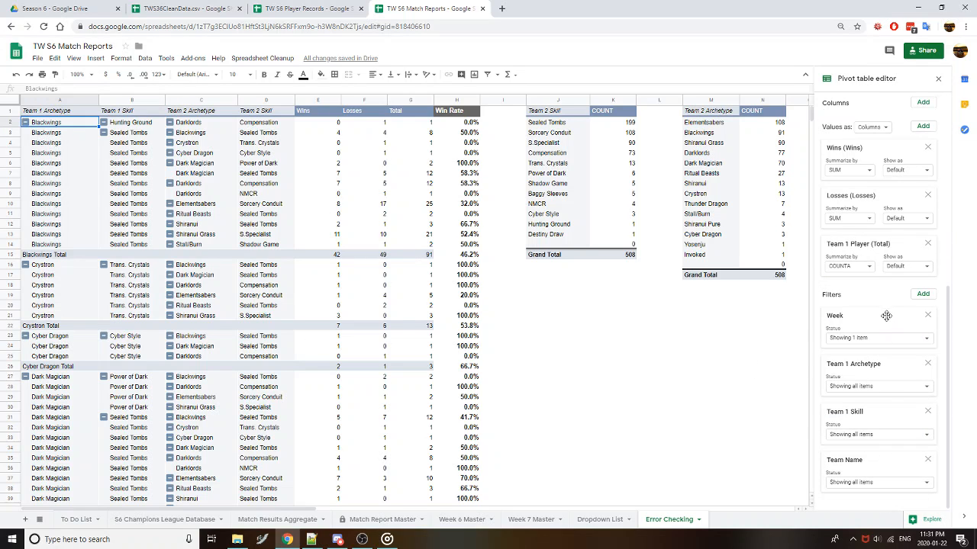
scroll(887, 344, up, 7)
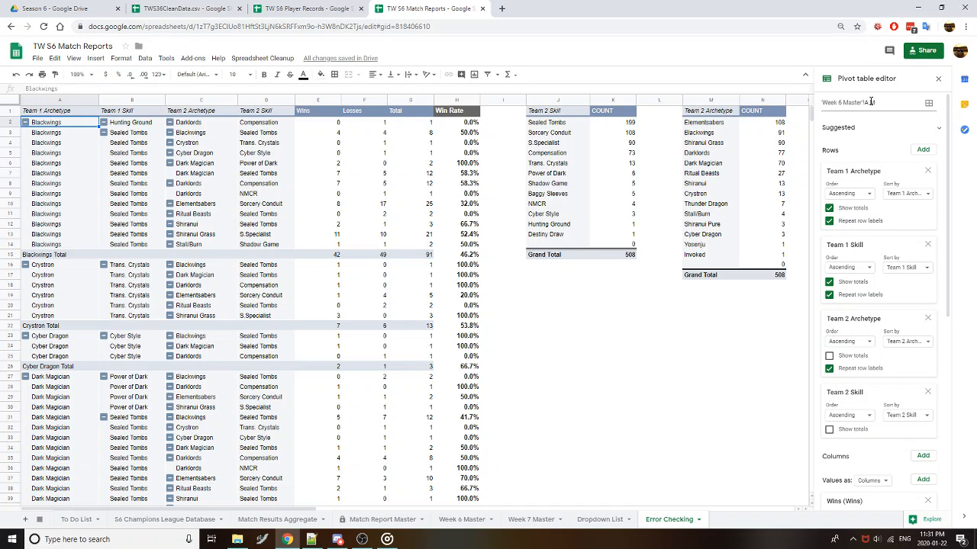
scroll(874, 341, down, 5)
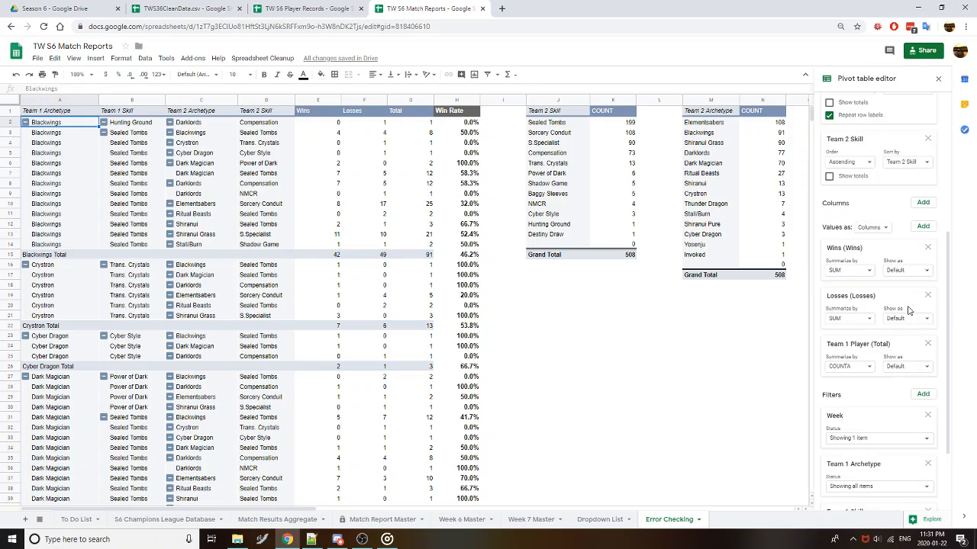
click(873, 344)
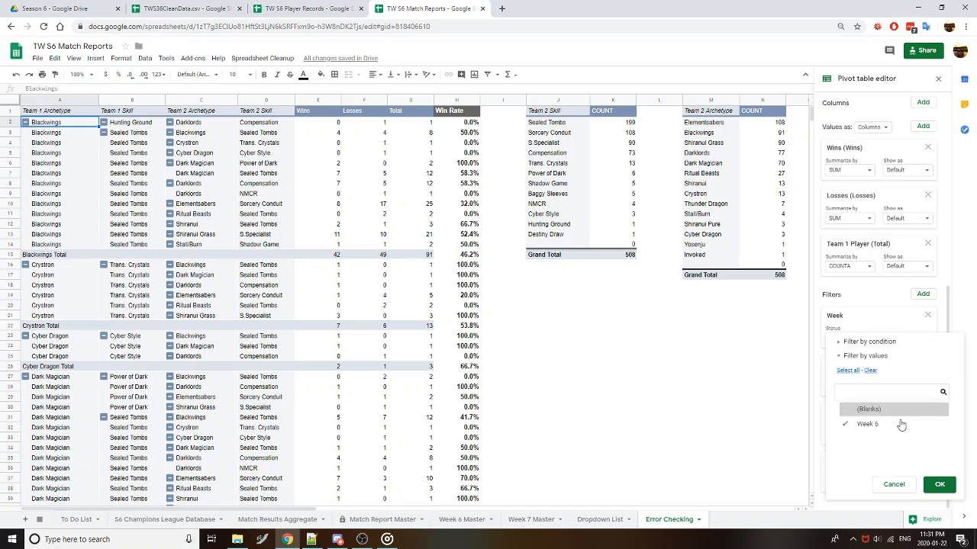
click(894, 484)
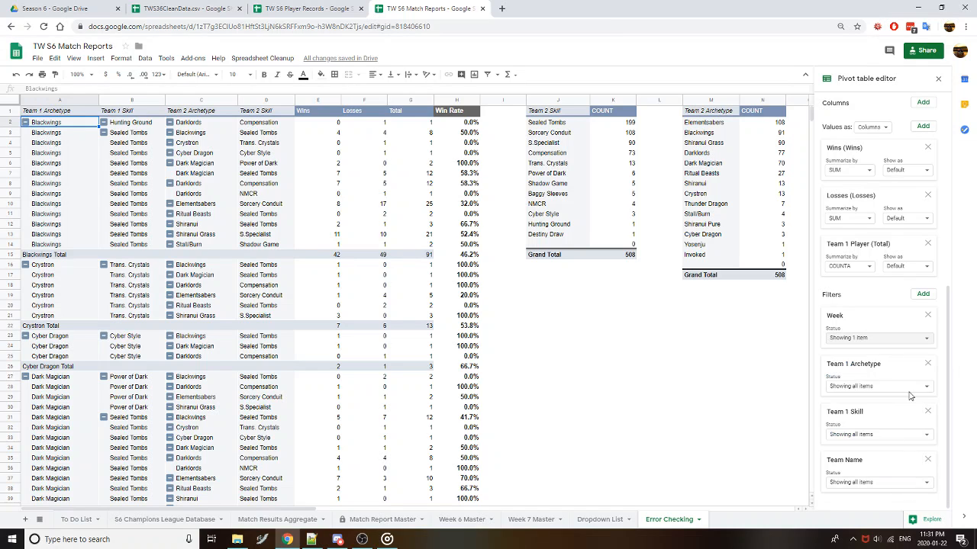
scroll(914, 348, up, 1)
scroll(914, 348, up, 4)
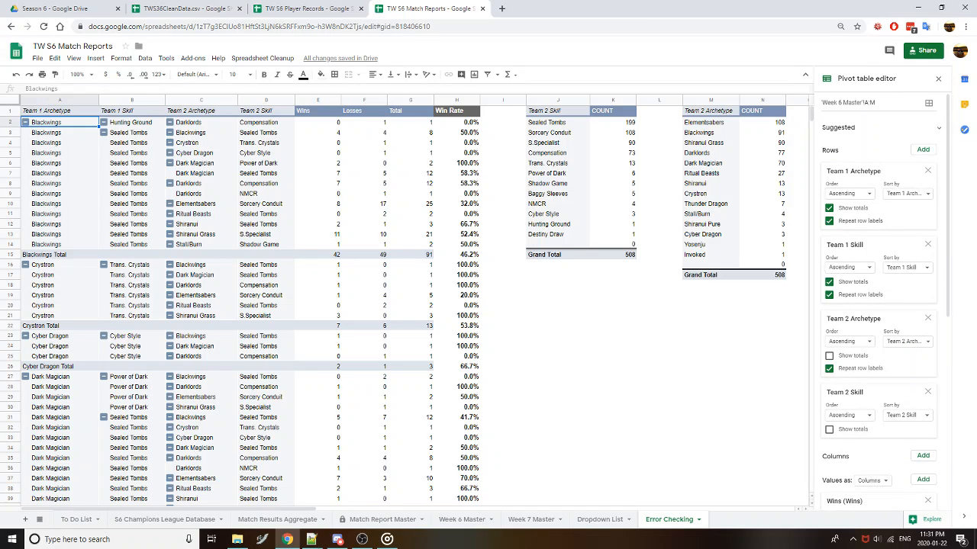
View Match Report Master at 50% zoom and check the Week 7 cell in the match report header
click(370, 520)
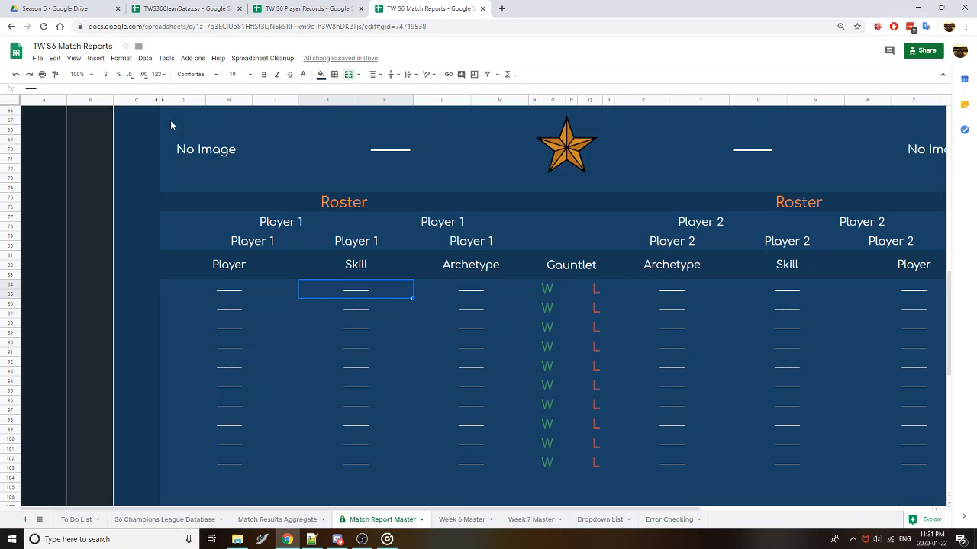
click(79, 74)
click(78, 93)
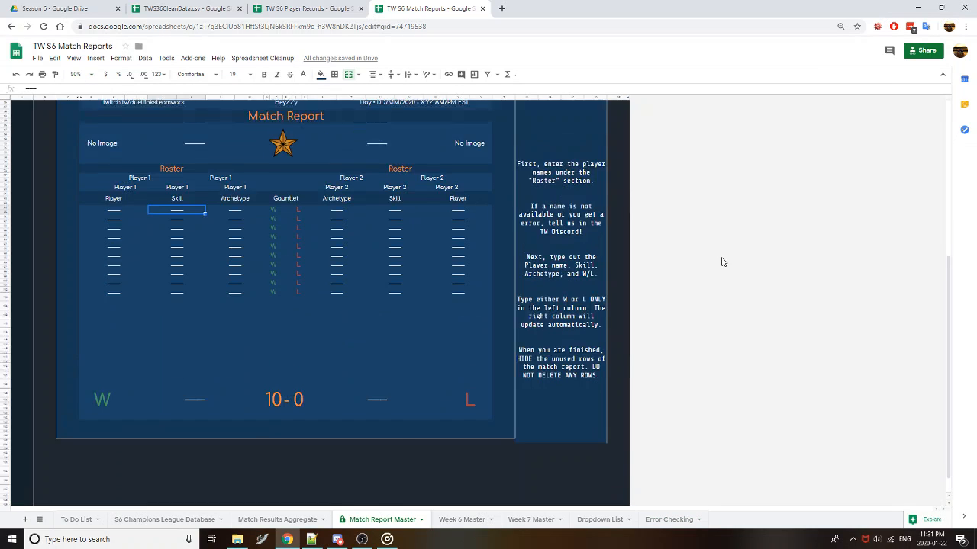
scroll(440, 160, up, 2)
click(458, 179)
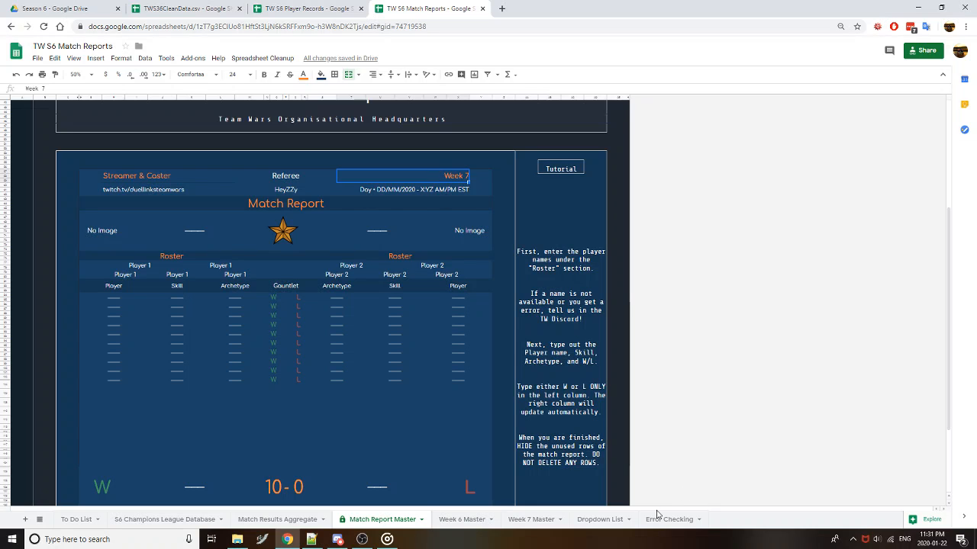
Return to Error Checking at 100% zoom and review the items offered by the matchup pivot table's Week filter
click(702, 519)
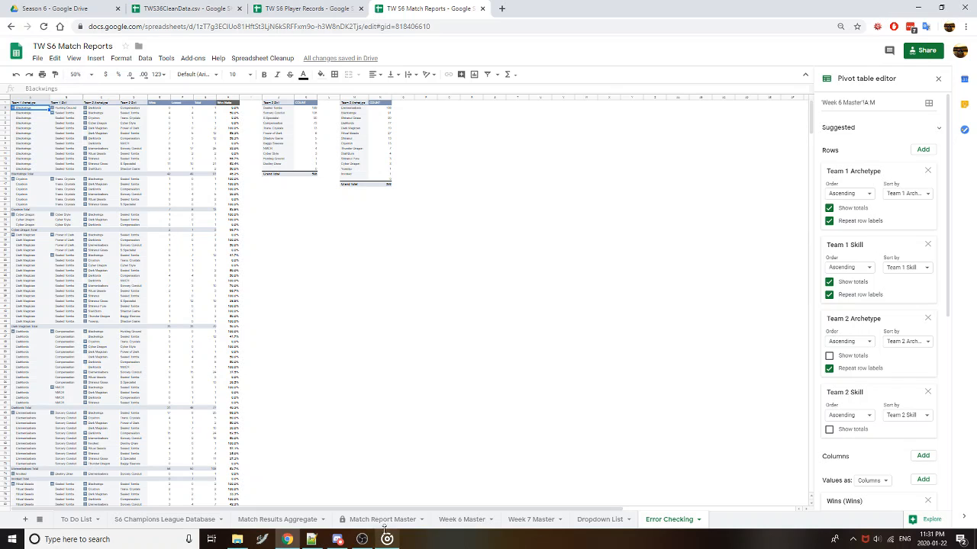
click(79, 74)
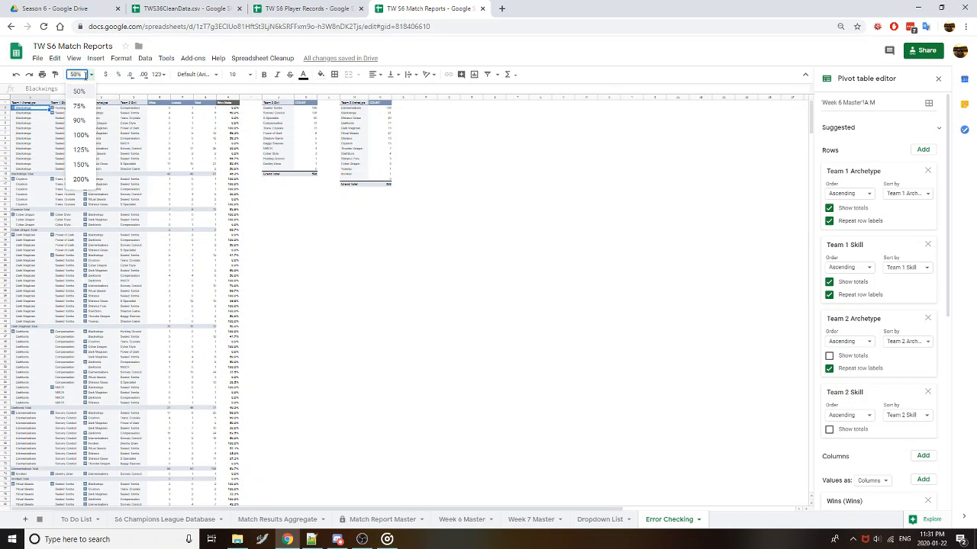
click(81, 136)
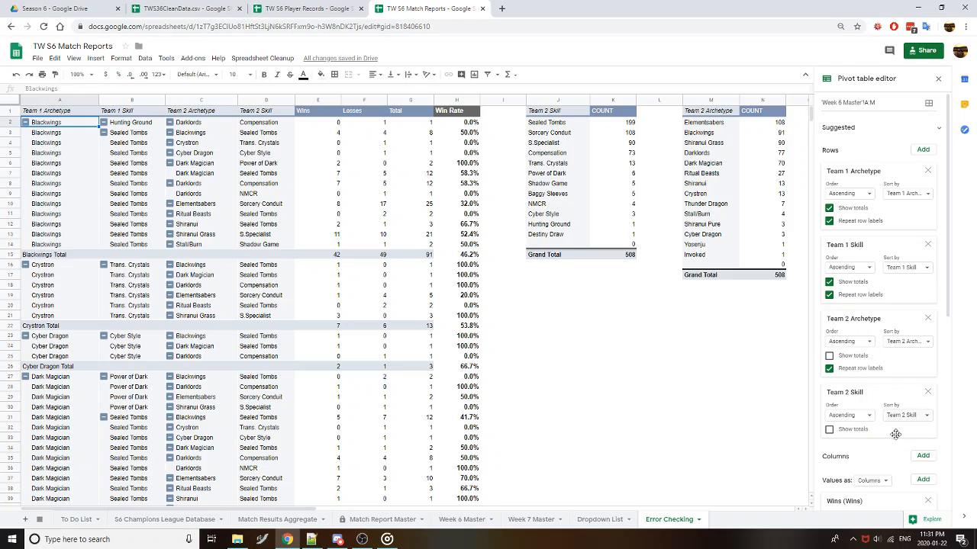
scroll(901, 424, down, 3)
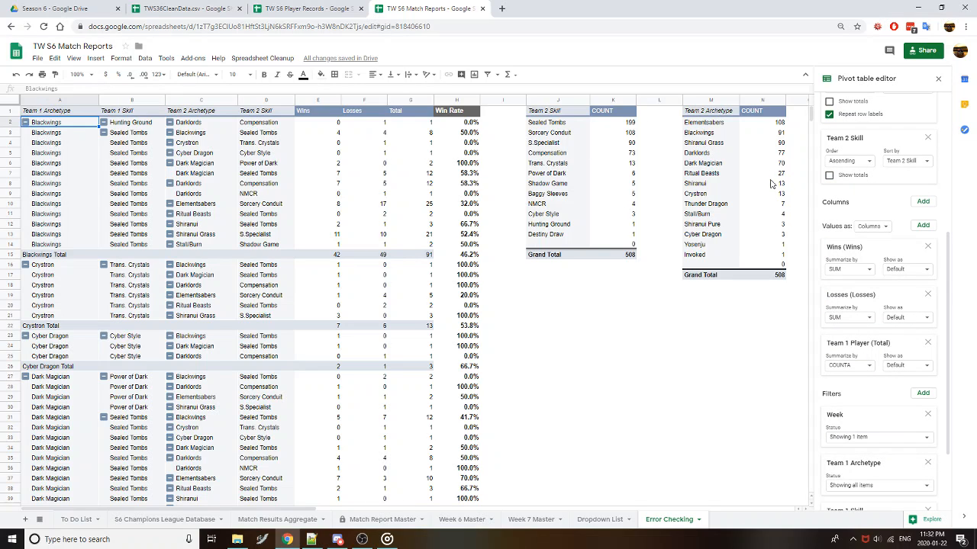
click(915, 438)
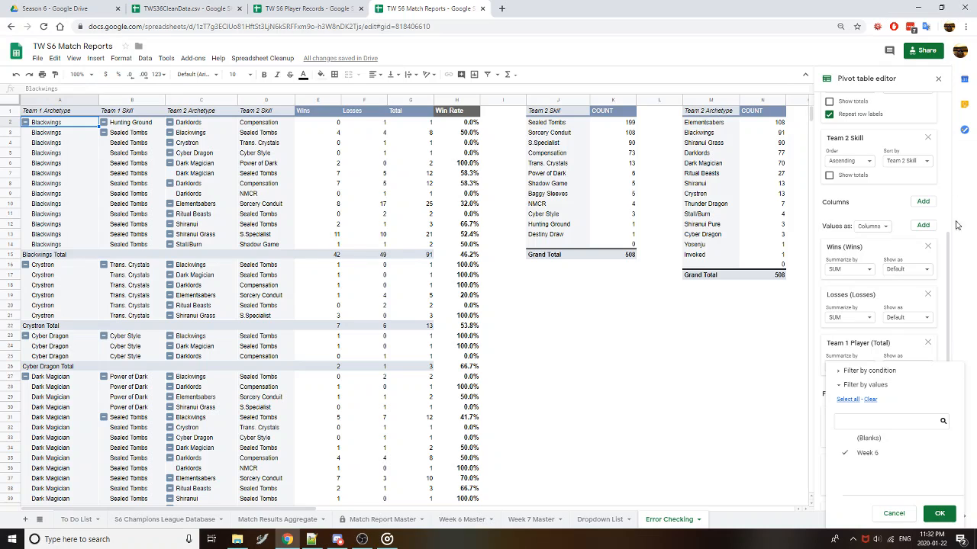
drag(943, 173, 943, 126)
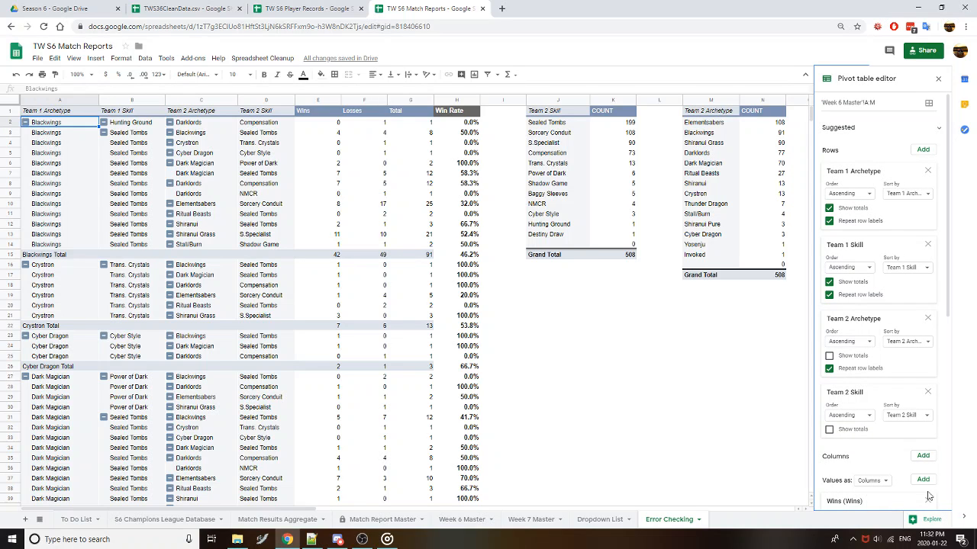
Review the items offered by the matchup pivot table's Team 1 Archetype filter, leaving the filter as it is
scroll(927, 465, down, 5)
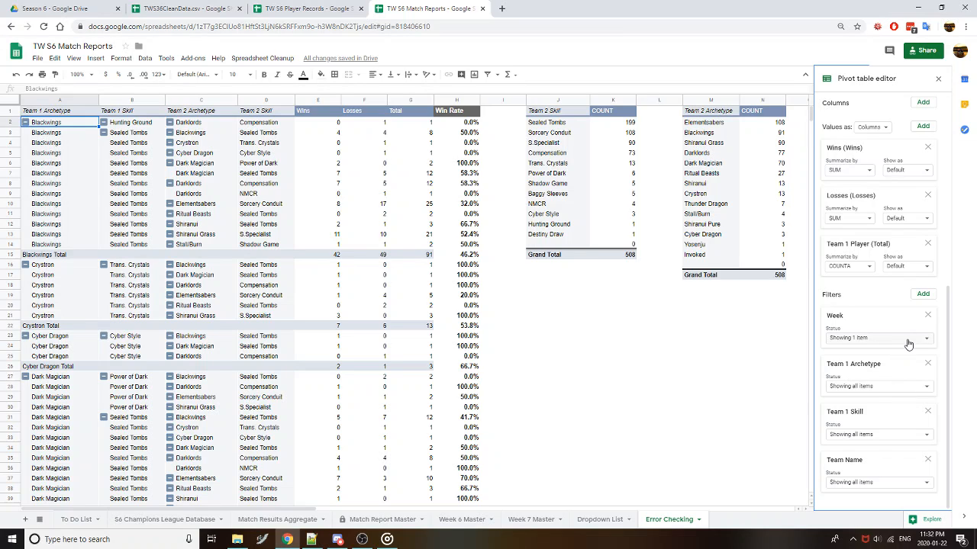
click(884, 387)
scroll(902, 443, down, 5)
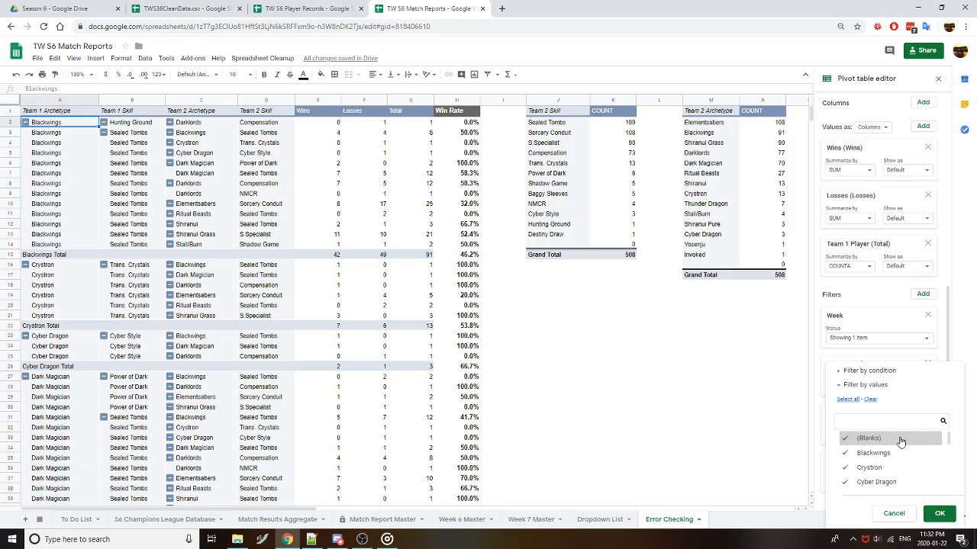
scroll(922, 465, up, 5)
click(893, 513)
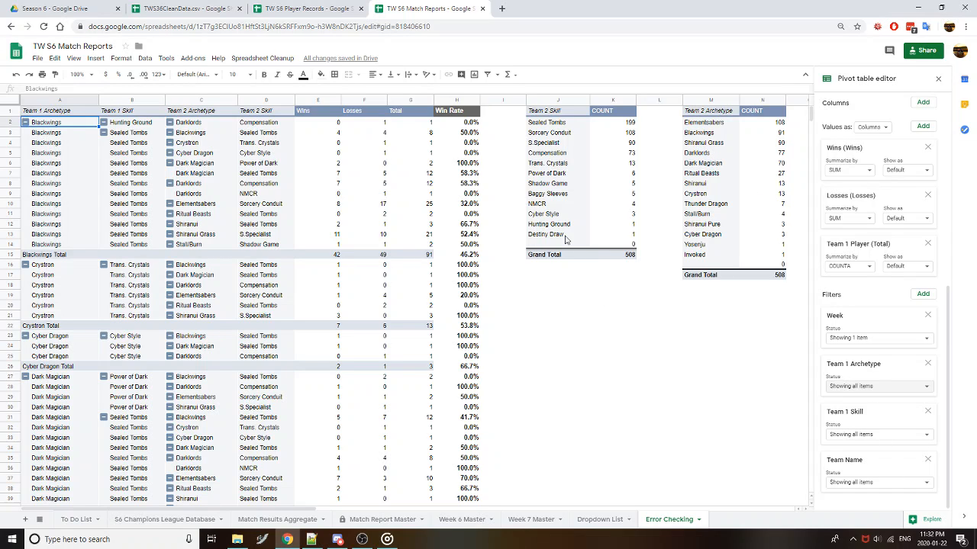
Review the team names offered by the matchup pivot table's Team Name filter without changing the selection
click(876, 484)
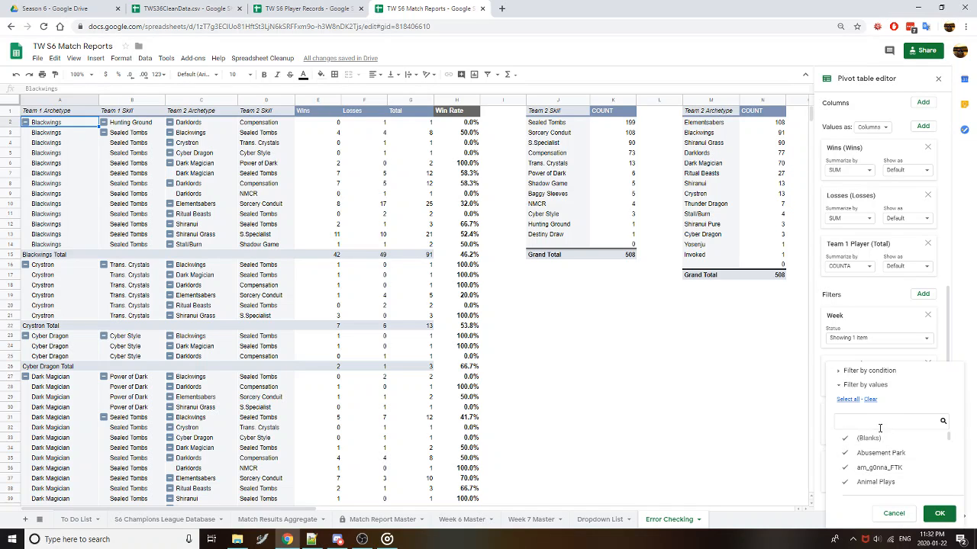
scroll(893, 462, down, 5)
scroll(893, 465, up, 6)
click(894, 514)
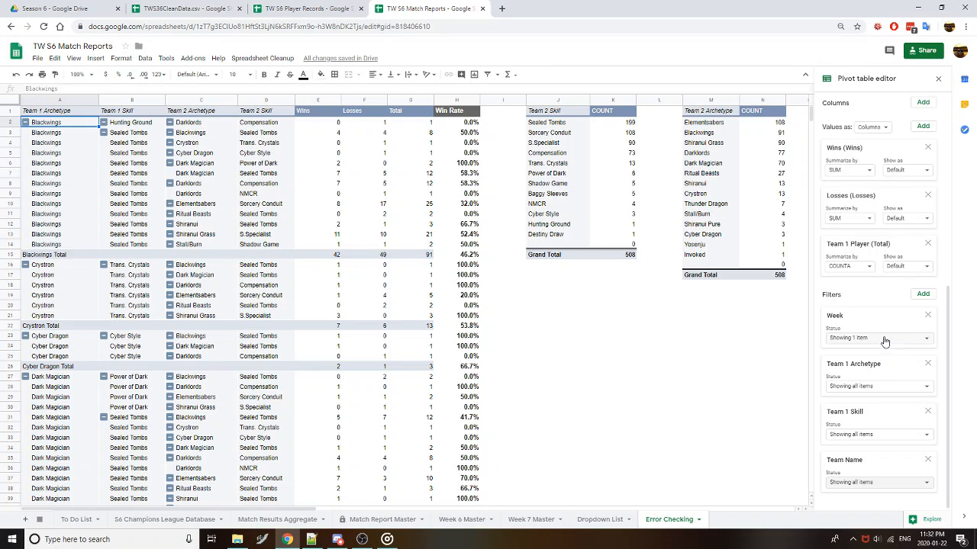
Check the week entries on Match Report Master and Week 6 Master, and return to Error Checking by way of Dropdown List
click(361, 520)
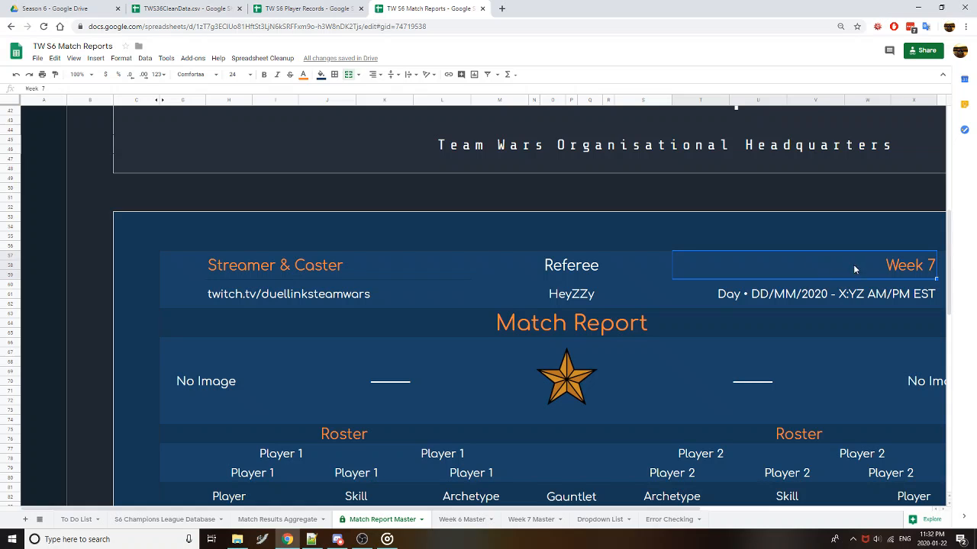
click(467, 522)
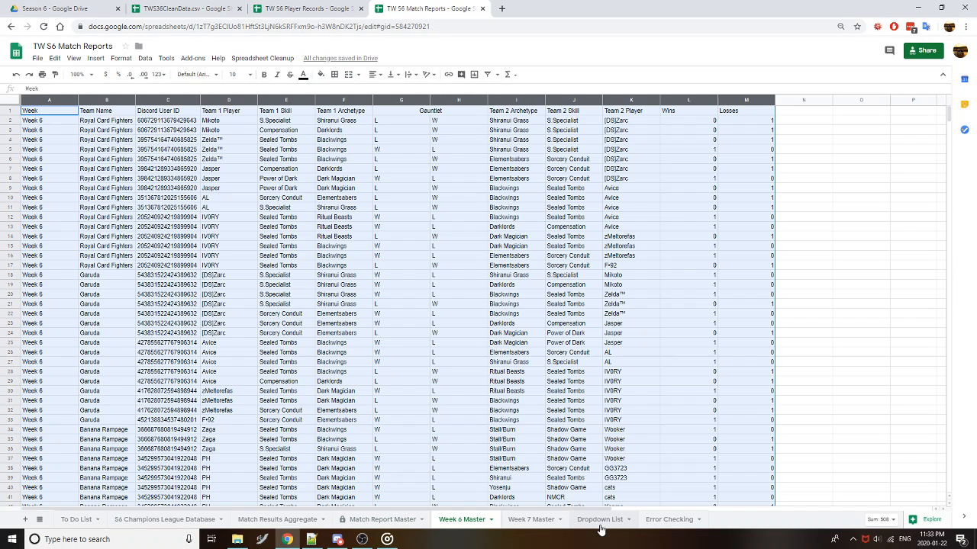
click(600, 522)
click(664, 522)
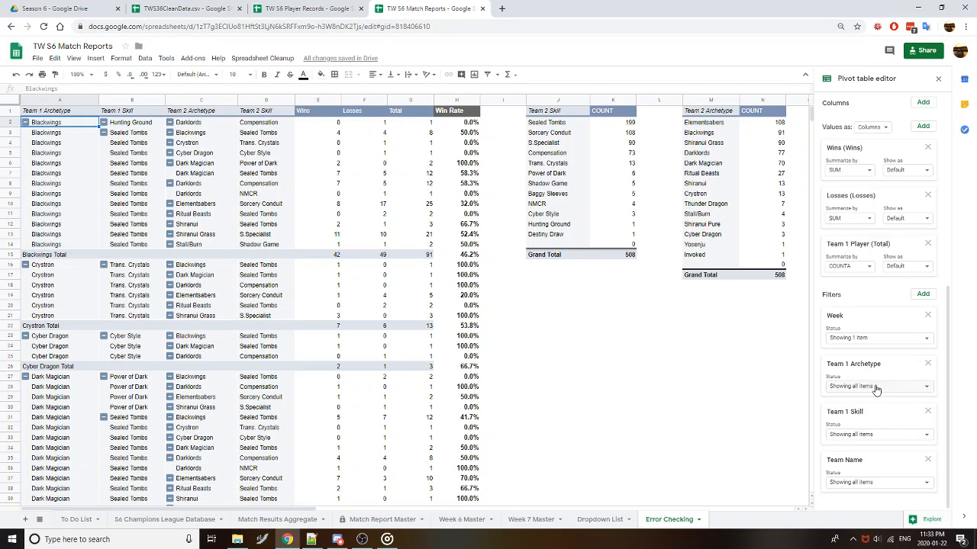
Compare the grand totals of the Team 2 Skill and Team 2 Archetype count tables
click(612, 257)
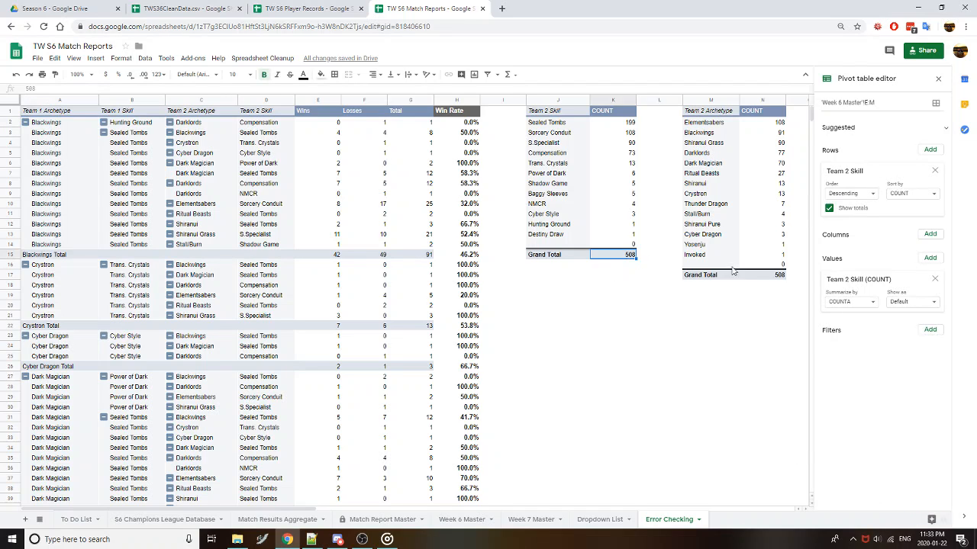
click(766, 274)
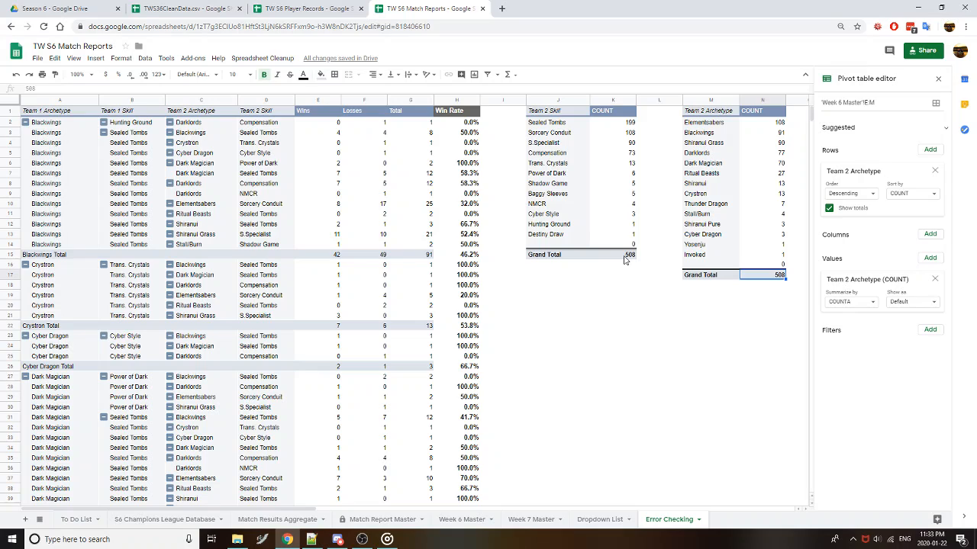
click(624, 257)
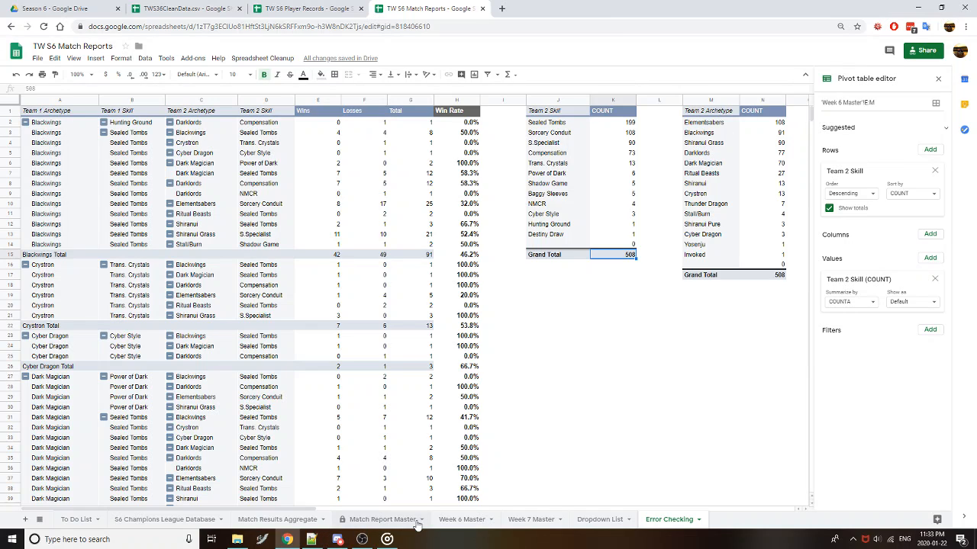
Unhide the Match Report W1G1 sheet and show its match results at 50% zoom
click(38, 519)
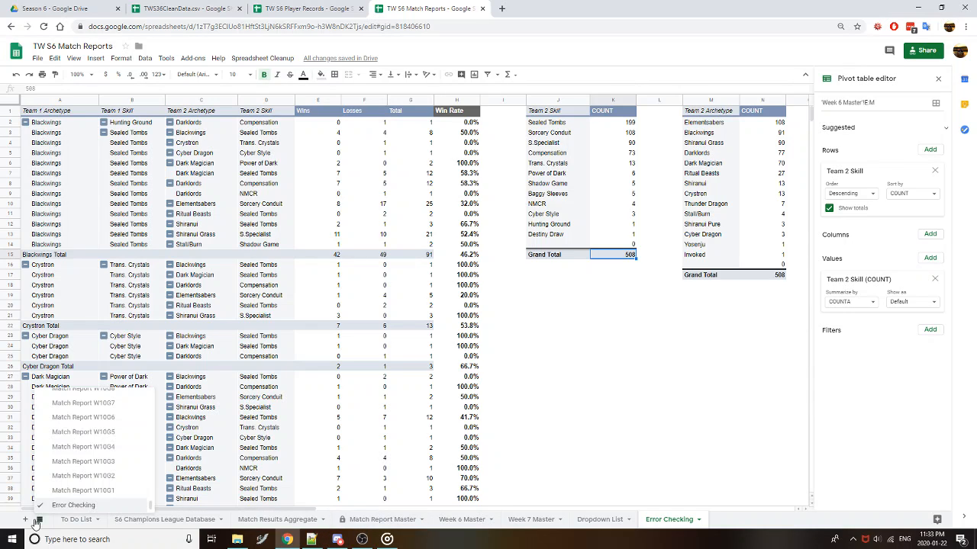
scroll(95, 467, up, 5)
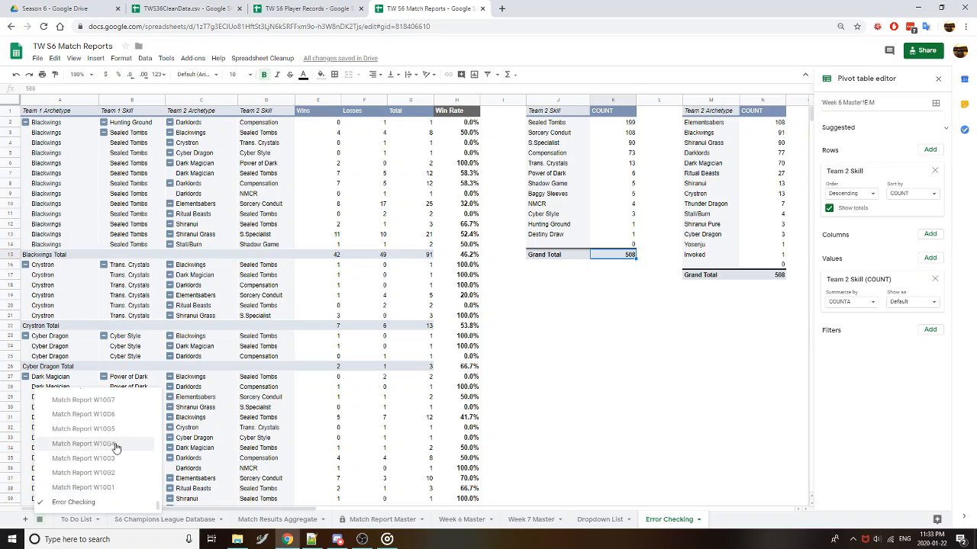
scroll(116, 437, up, 10)
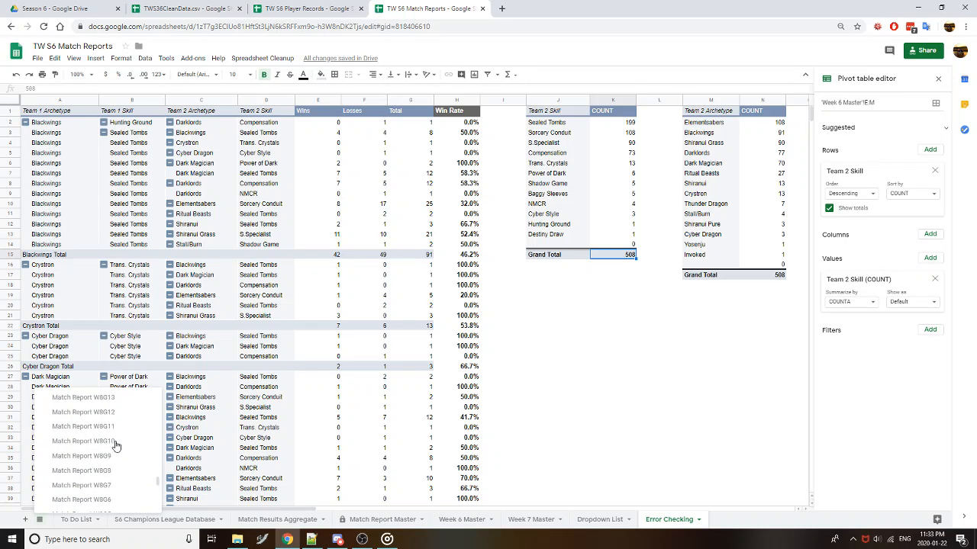
scroll(141, 464, down, 3)
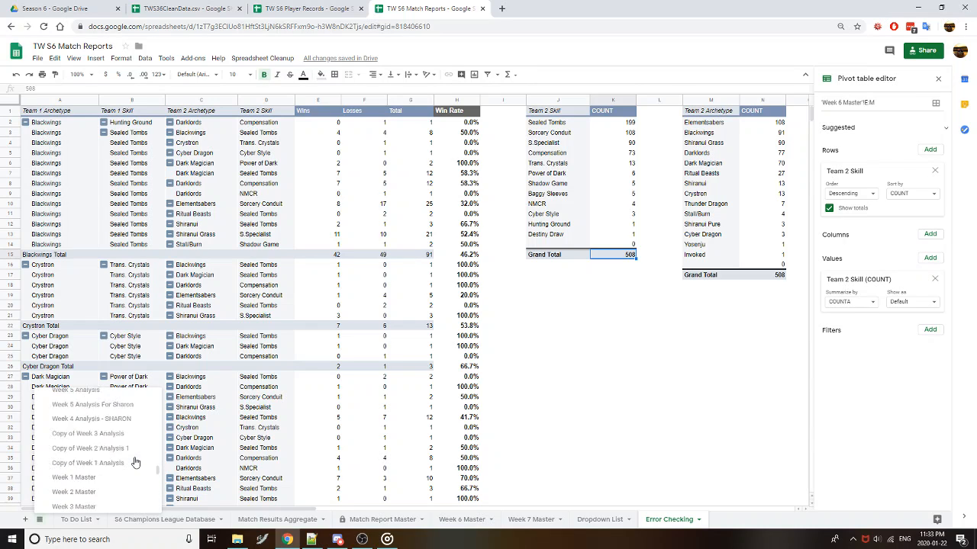
scroll(134, 462, down, 15)
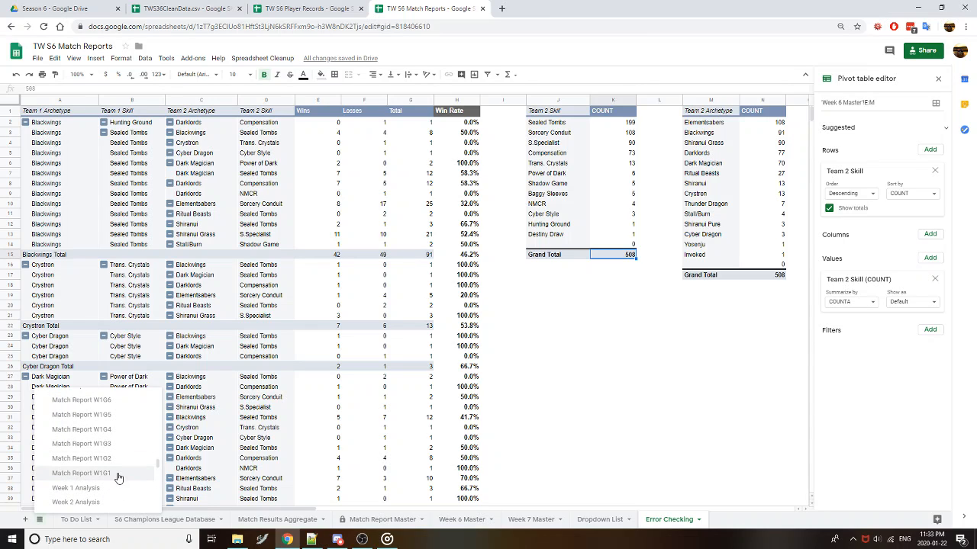
click(118, 474)
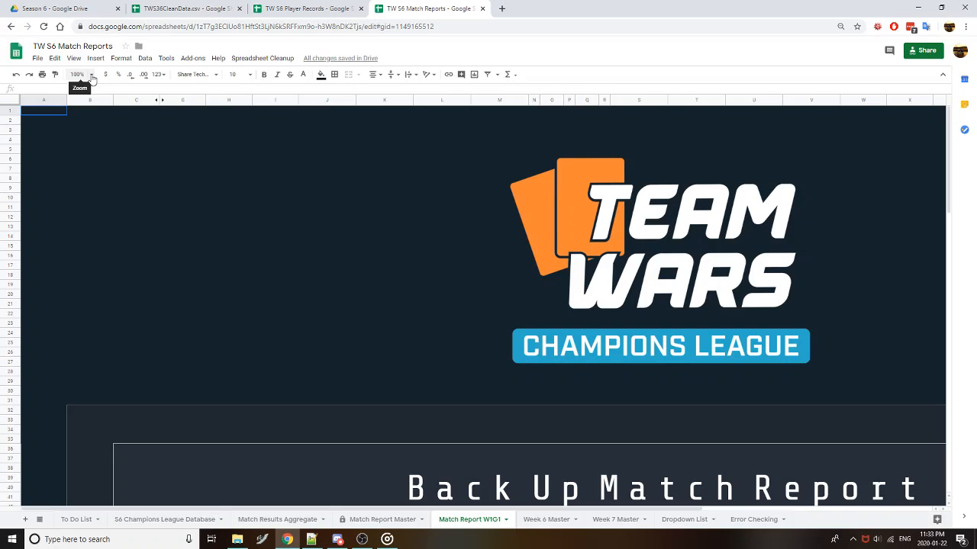
click(80, 74)
click(78, 91)
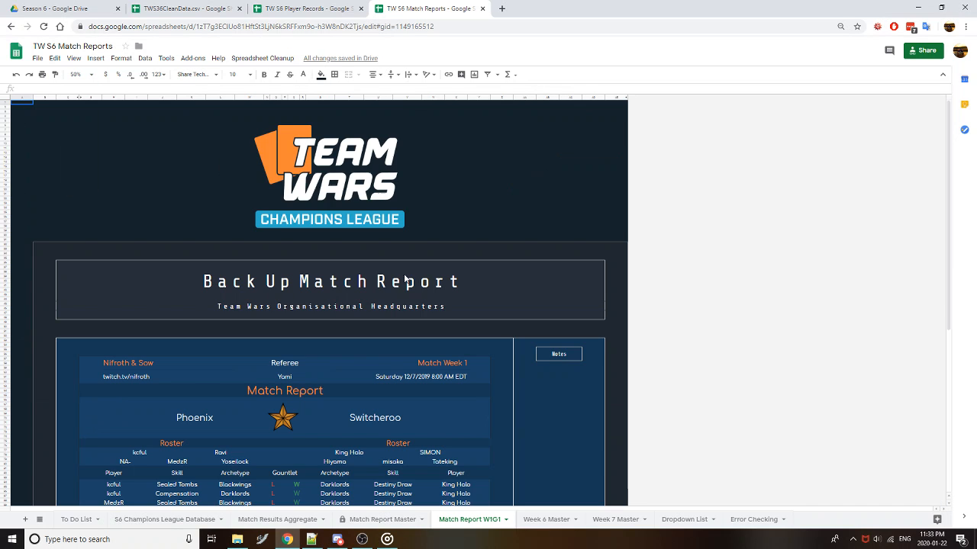
scroll(439, 302, down, 5)
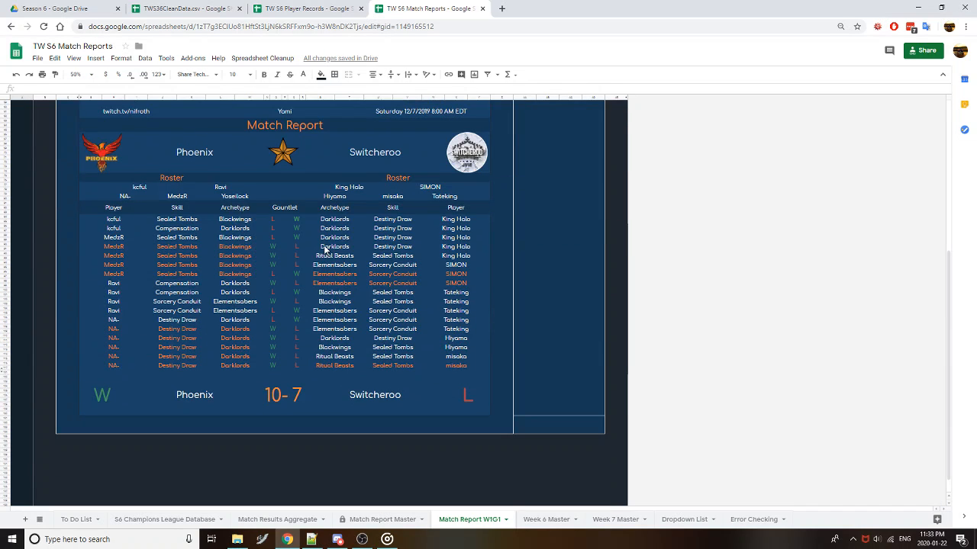
Shift the second team's archetype, skill and player entries downward from the third match row, and check Error Checking before returning to W1G1
drag(325, 240, 470, 379)
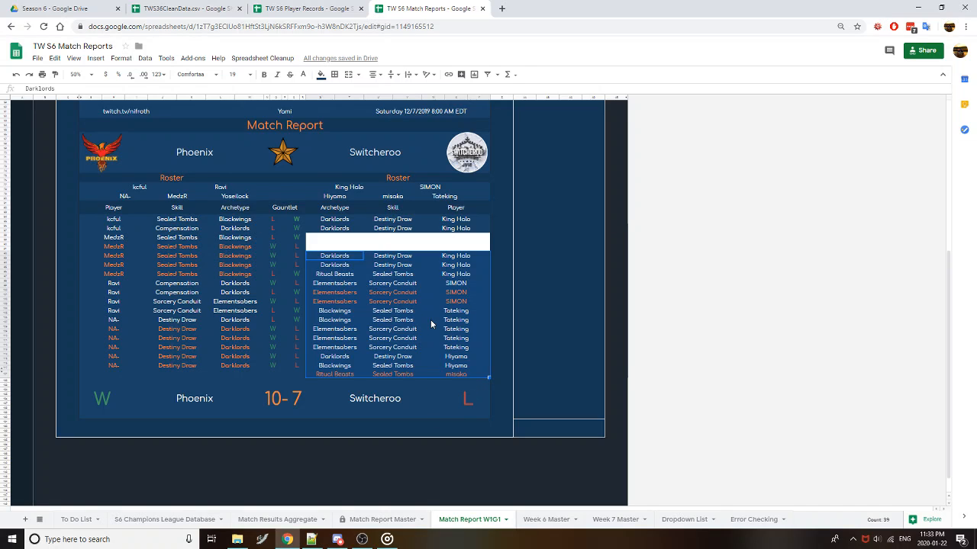
click(734, 521)
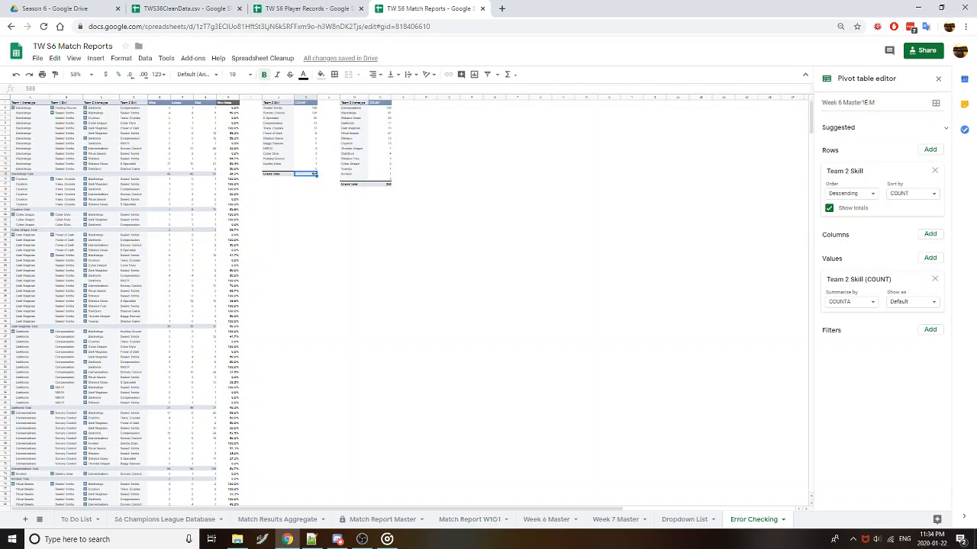
click(469, 519)
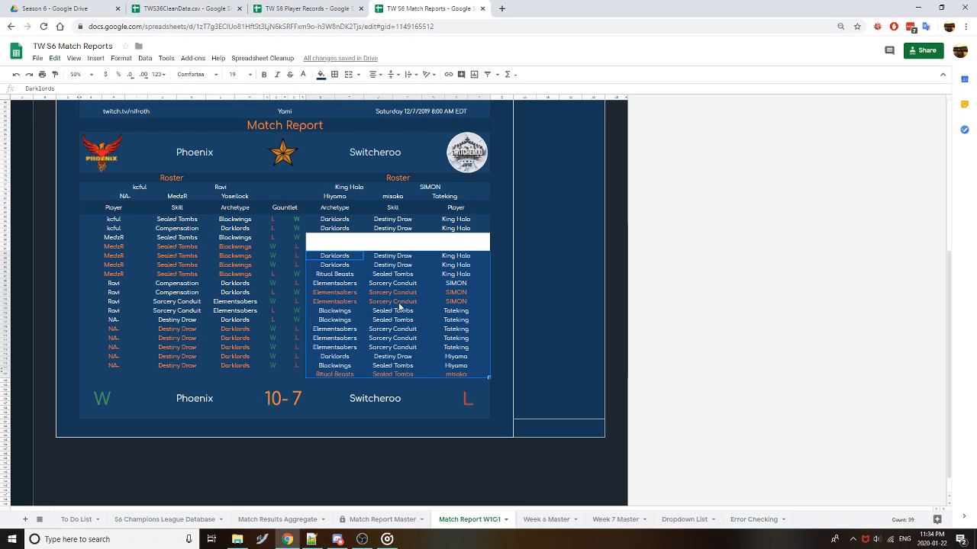
Merge the second team's cells across the lower blank gap row and the Darklords row below it, keeping only the top-leftmost value
drag(319, 244, 467, 258)
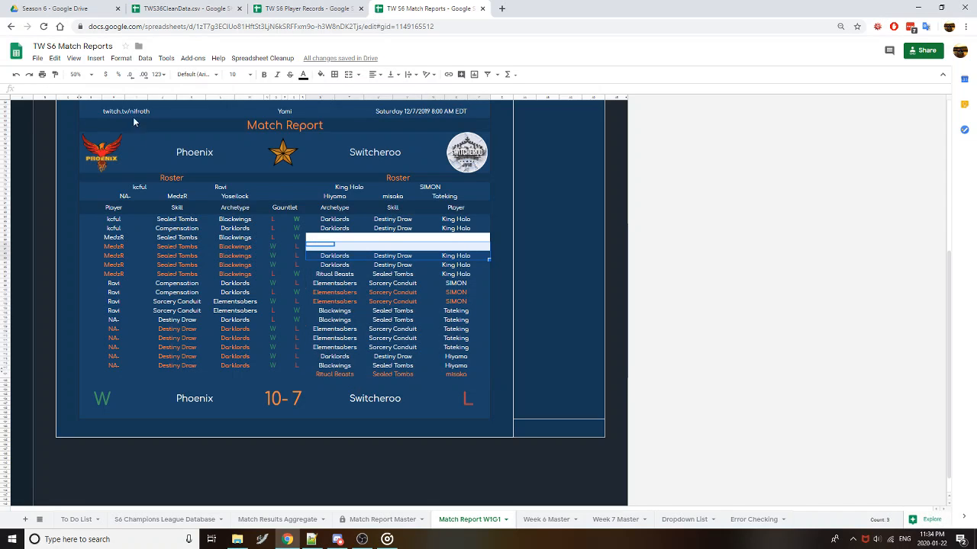
click(350, 77)
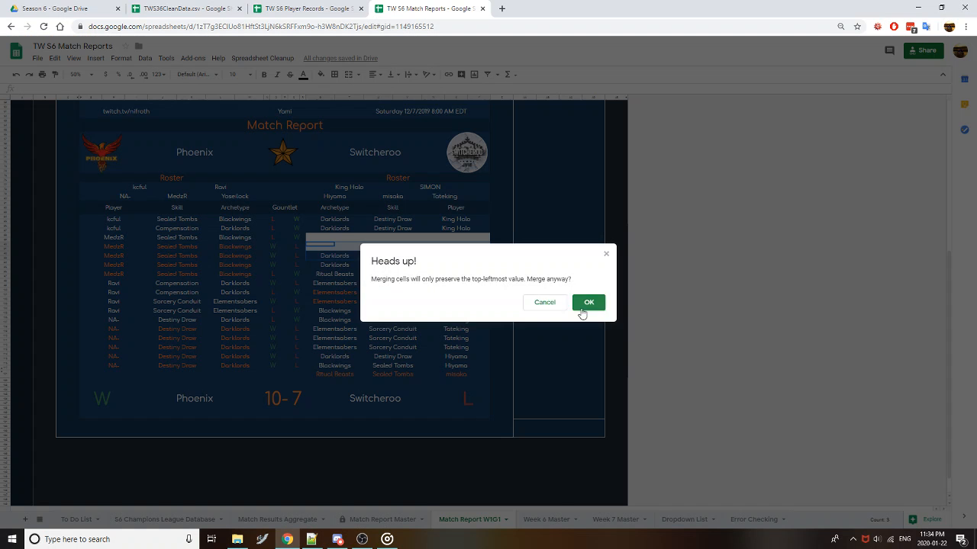
click(588, 303)
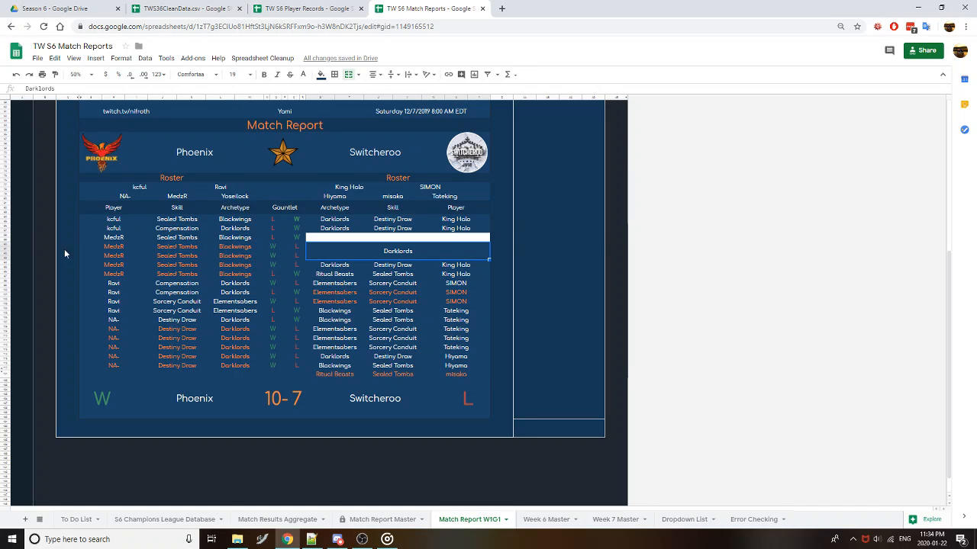
Delete the row crossing the merged Darklords cell, and unhide the data columns beside the report to inspect the bottom row's references
click(5, 246)
right_click(5, 246)
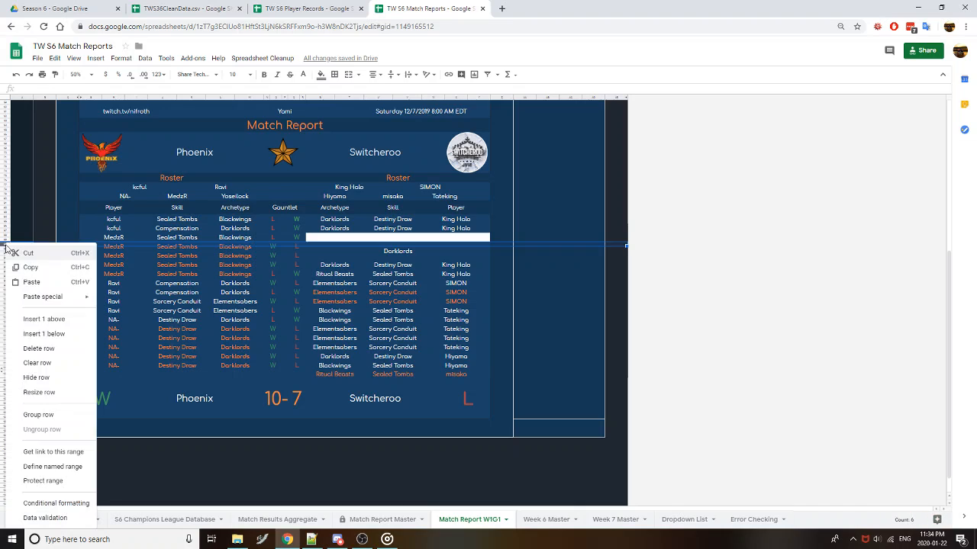
click(58, 349)
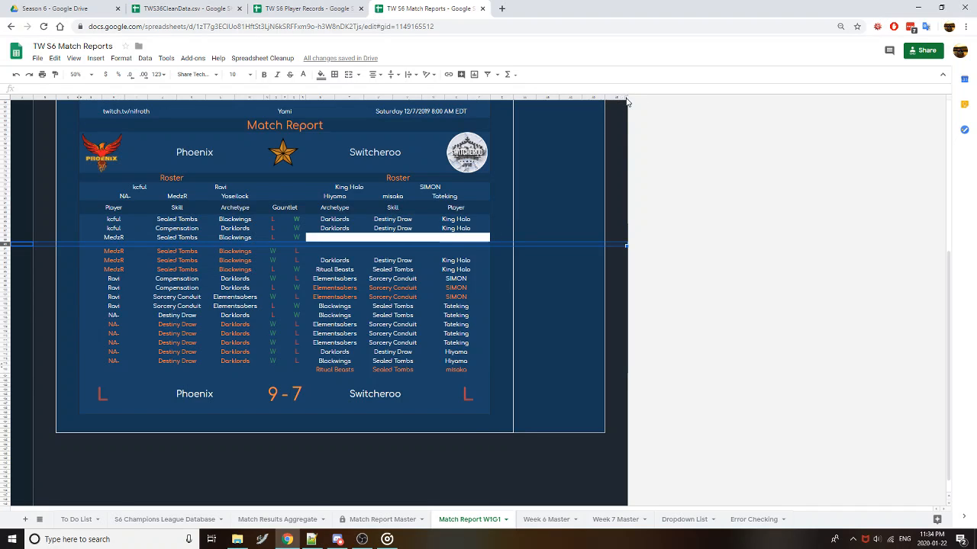
click(626, 101)
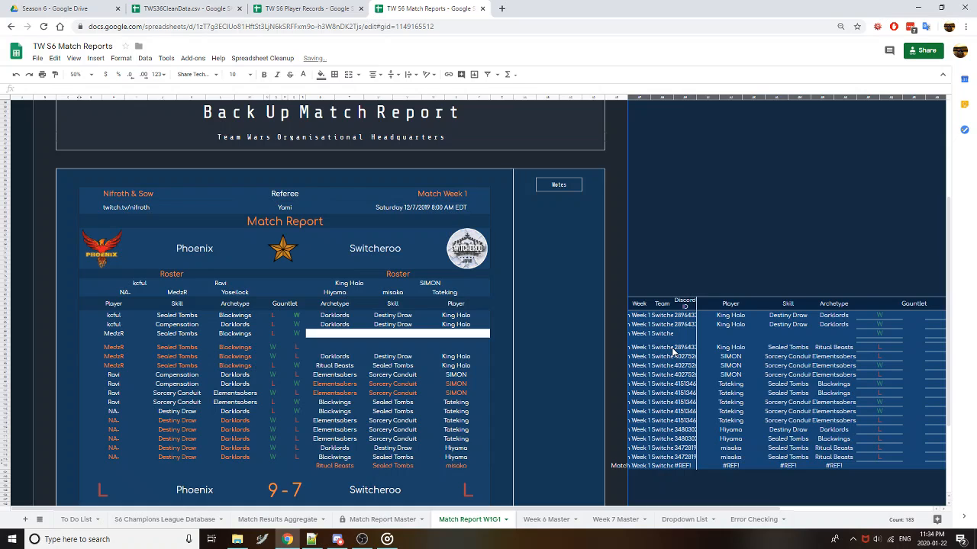
mouse_move(683, 457)
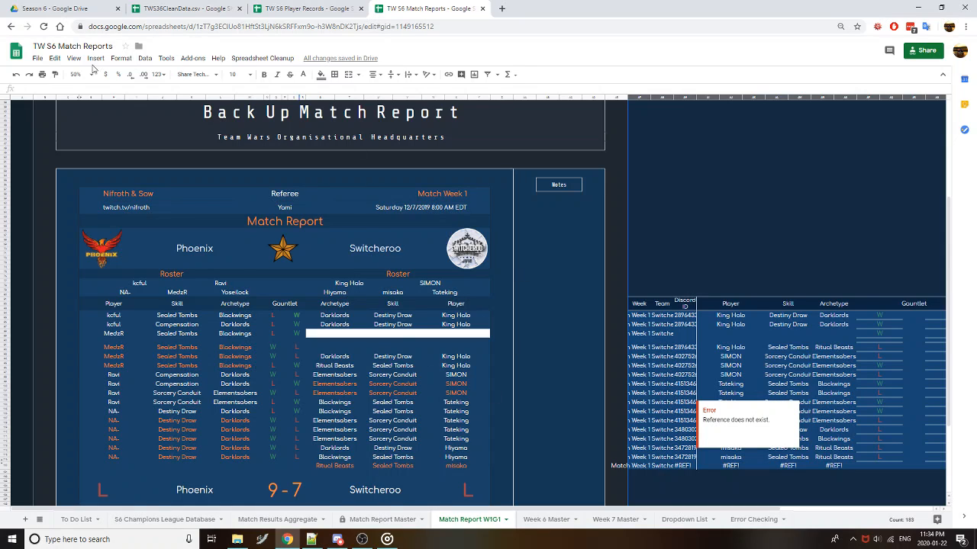
Undo the column unhiding, the row deletion, the cell merge and the downward shift of the second team's entries
click(15, 74)
click(16, 79)
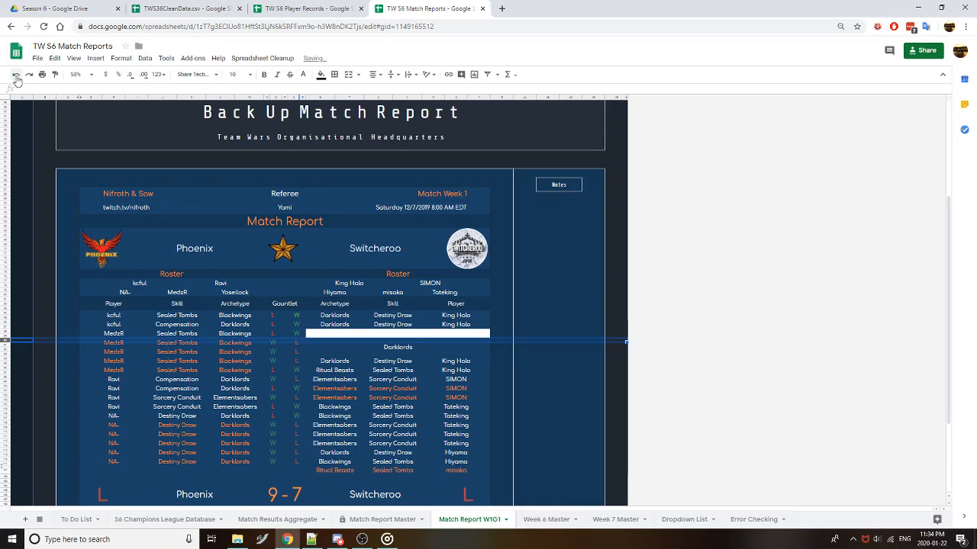
click(16, 76)
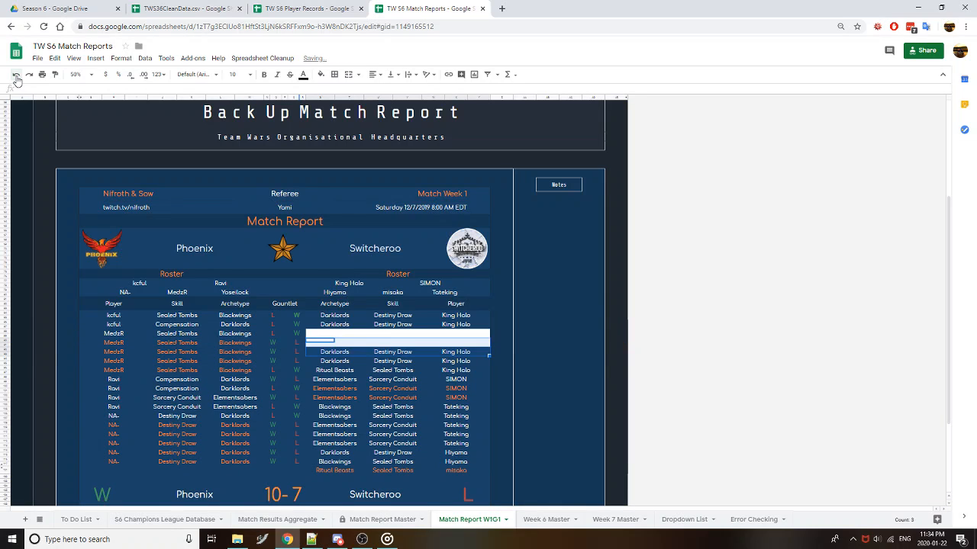
click(16, 79)
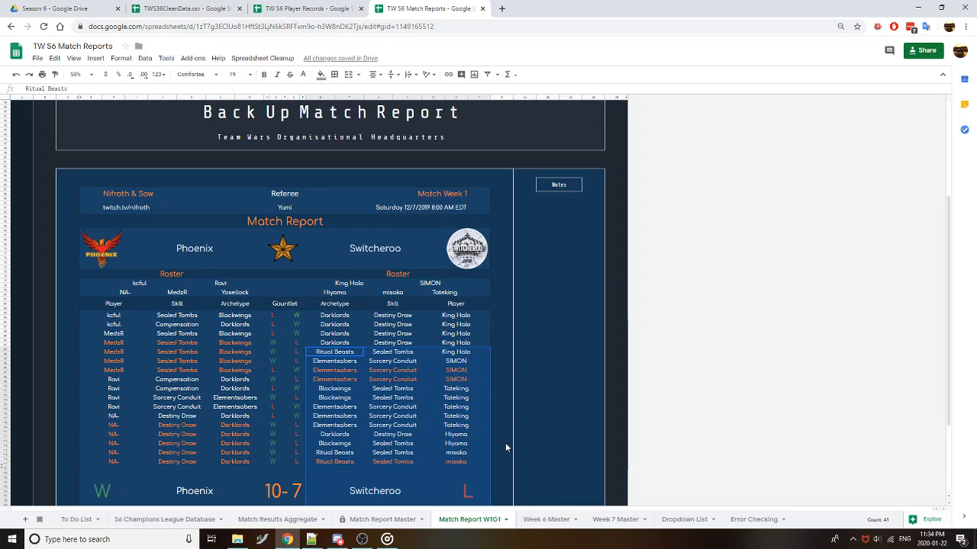
Unhide rows 118 to 120 beneath the last match row at 100% zoom, hide them again and return to 50% zoom
scroll(505, 443, down, 3)
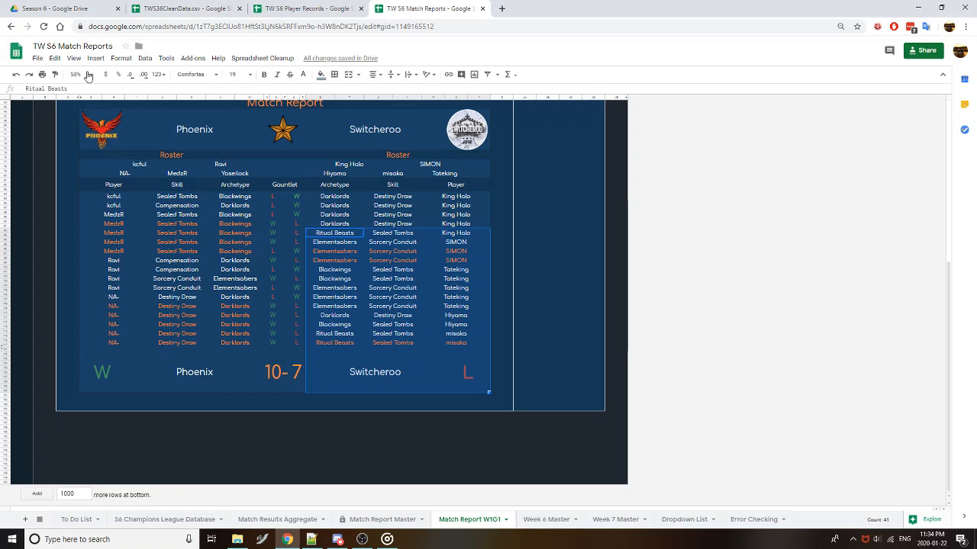
click(85, 74)
click(81, 138)
scroll(282, 297, down, 5)
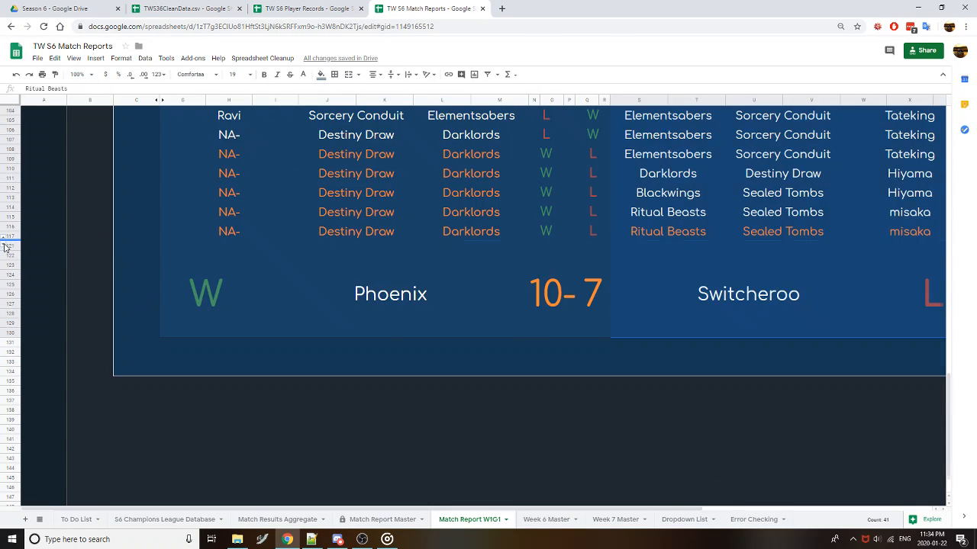
click(5, 246)
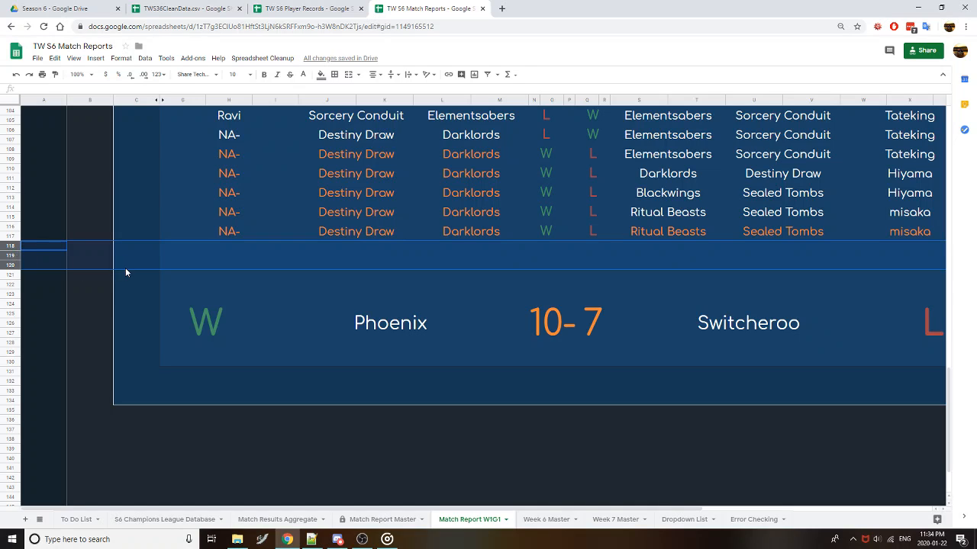
key(ctrl+alt+9)
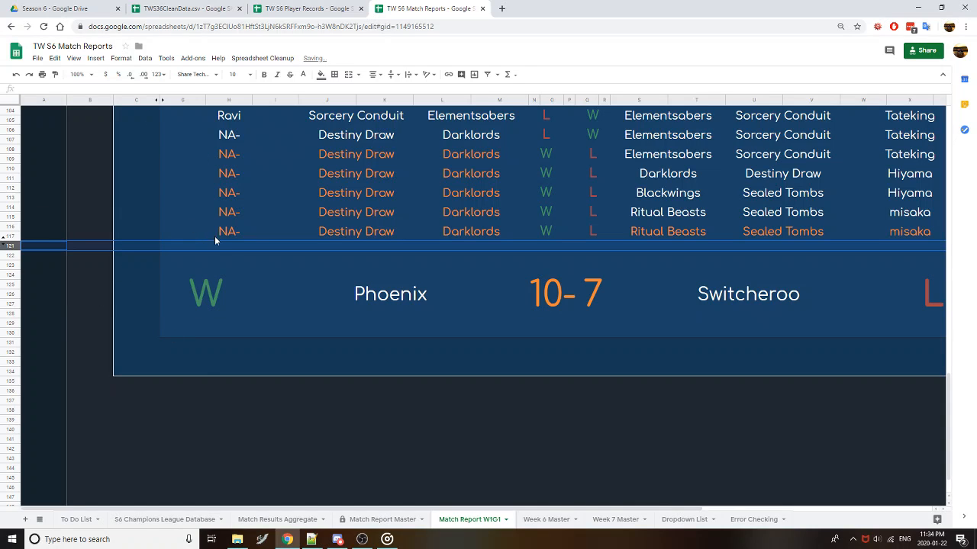
click(88, 74)
click(80, 98)
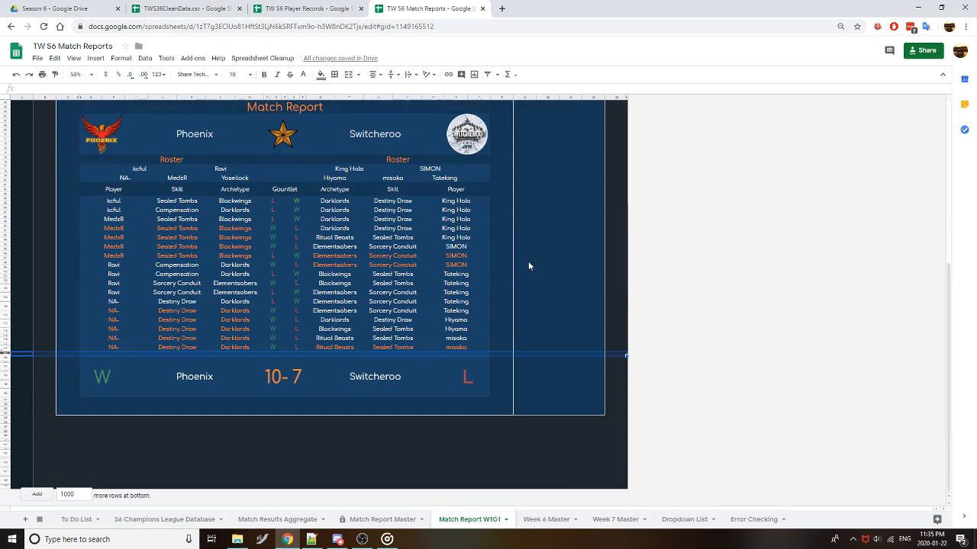
Hide the Match Report W1G1 sheet
scroll(528, 265, up, 3)
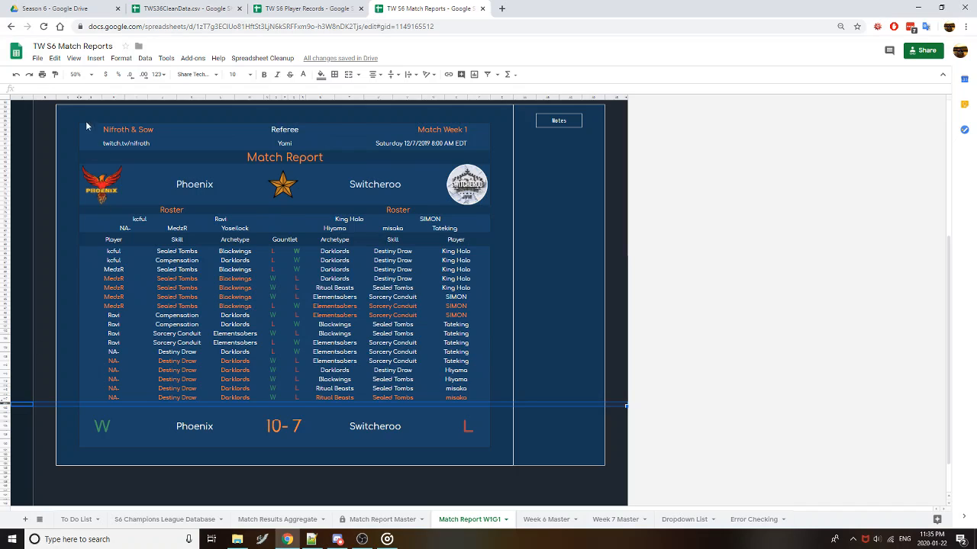
click(66, 118)
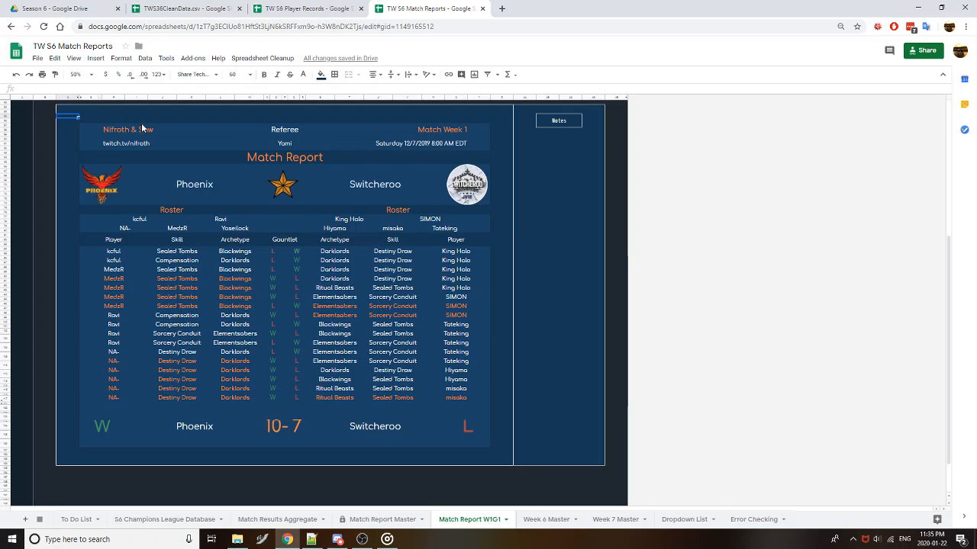
click(505, 519)
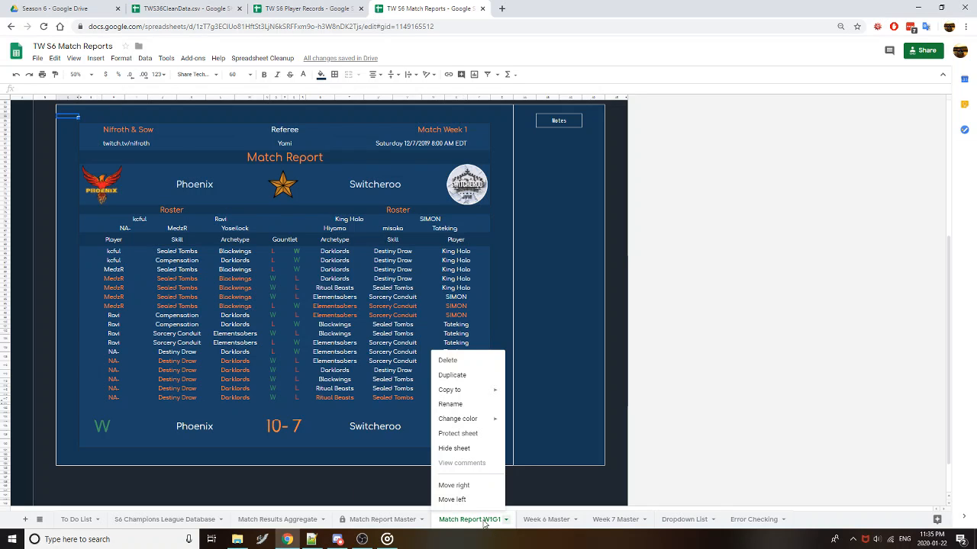
click(468, 456)
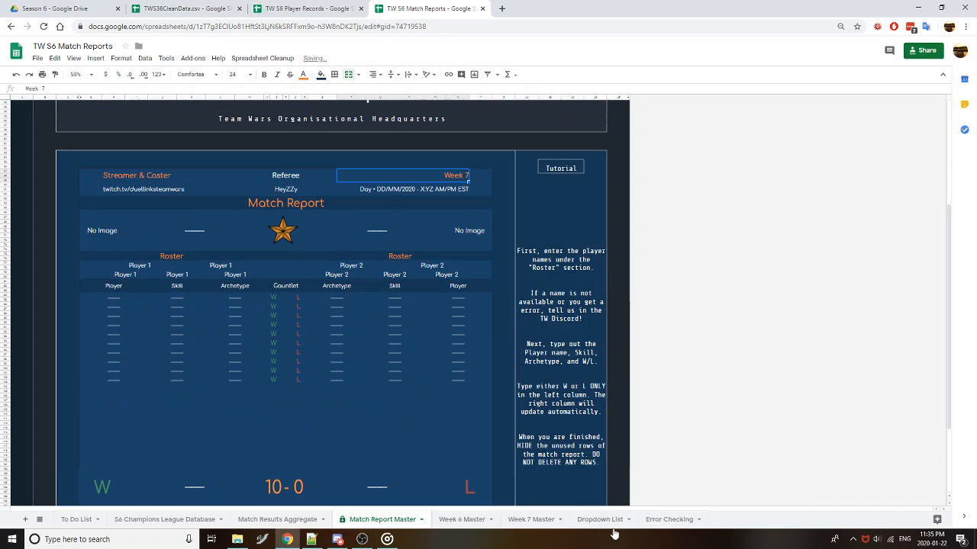
Look over the Week 6 Master data and check the source ranges of both Team 2 count tables in Error Checking
click(462, 520)
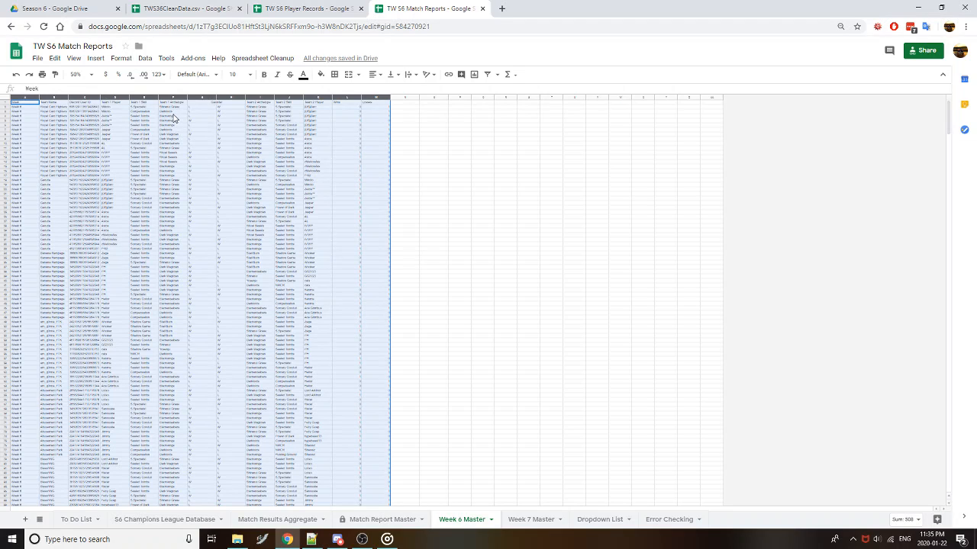
click(75, 75)
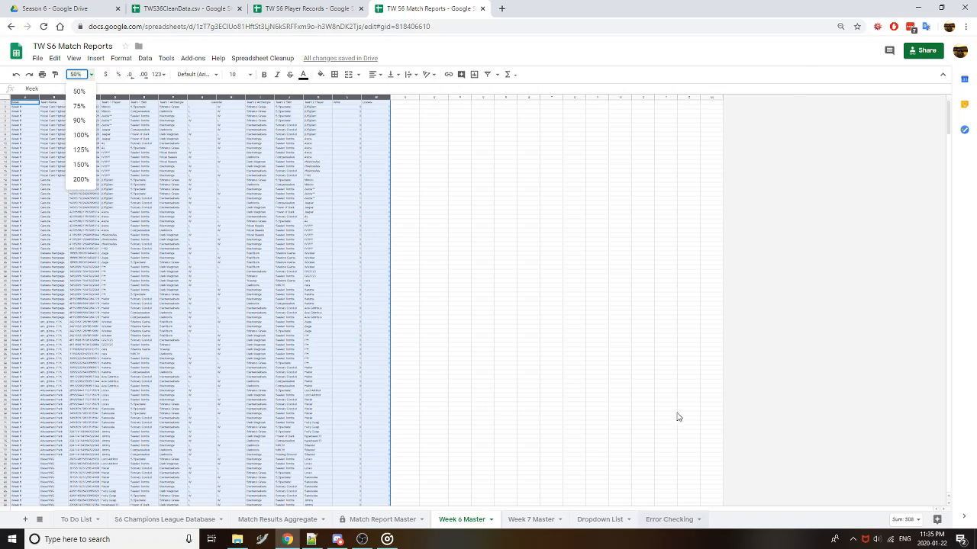
click(670, 520)
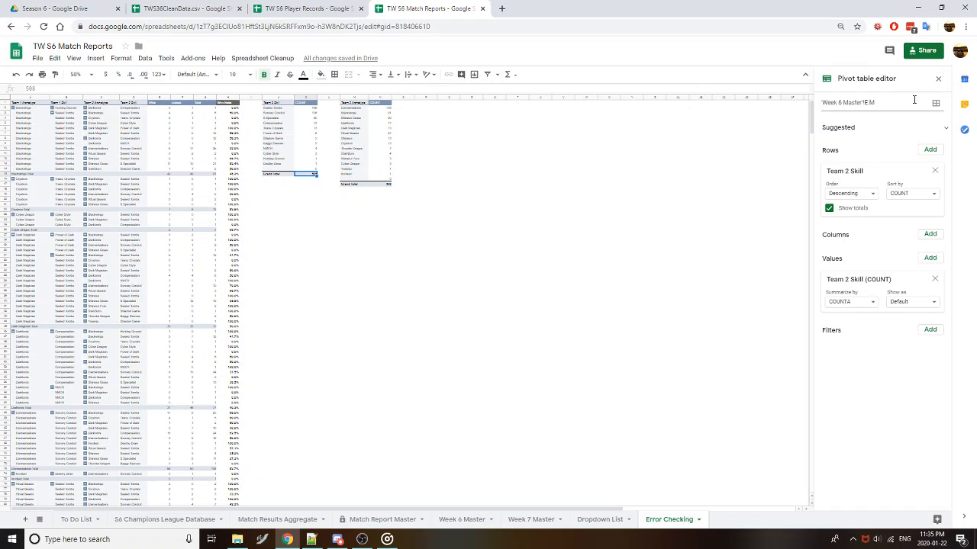
click(363, 106)
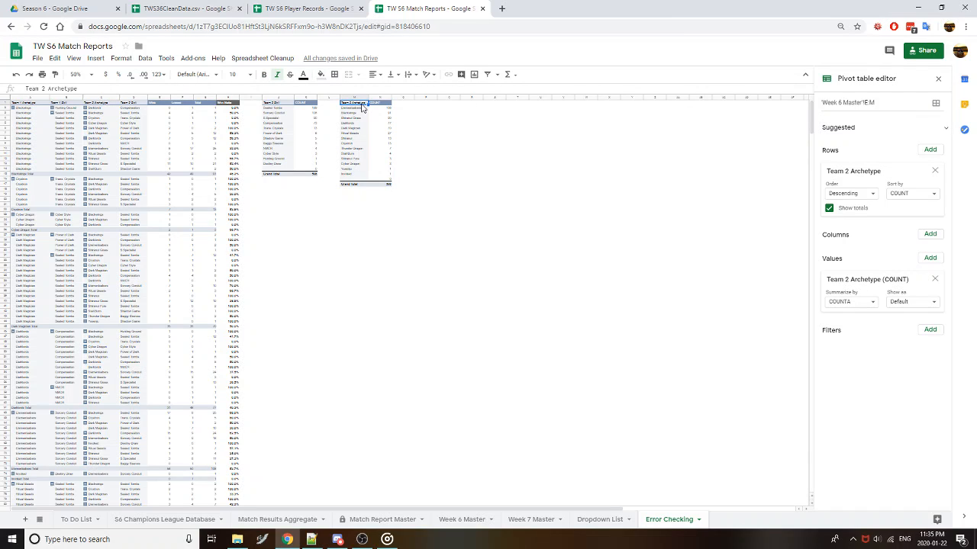
click(286, 106)
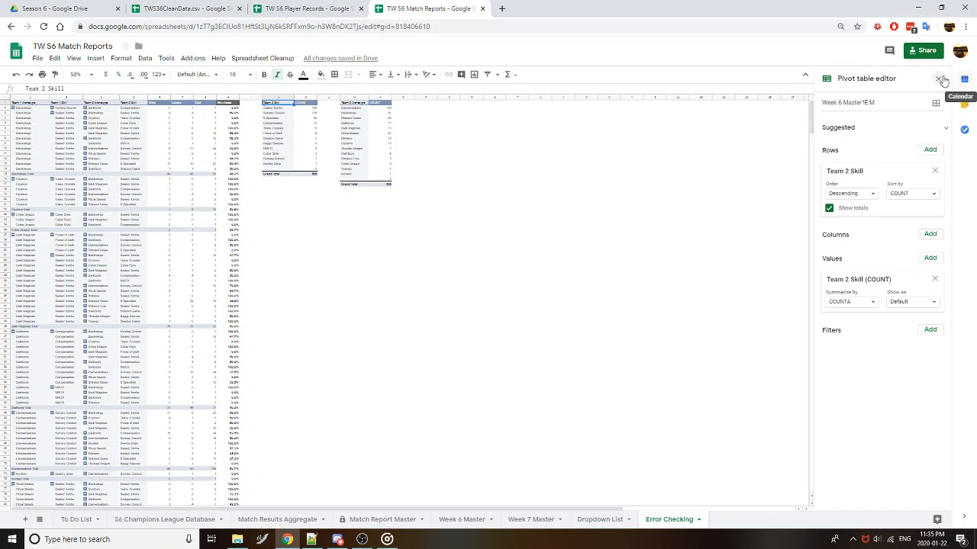
click(939, 79)
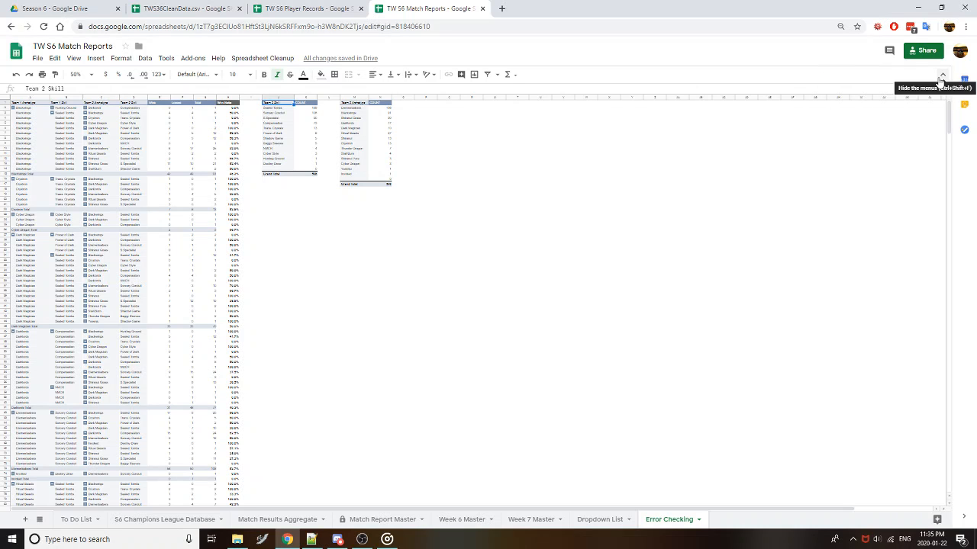
View Error Checking at 100% zoom and set the Team 2 Skill count table's source range to Week 6 Master columns A:M
click(87, 75)
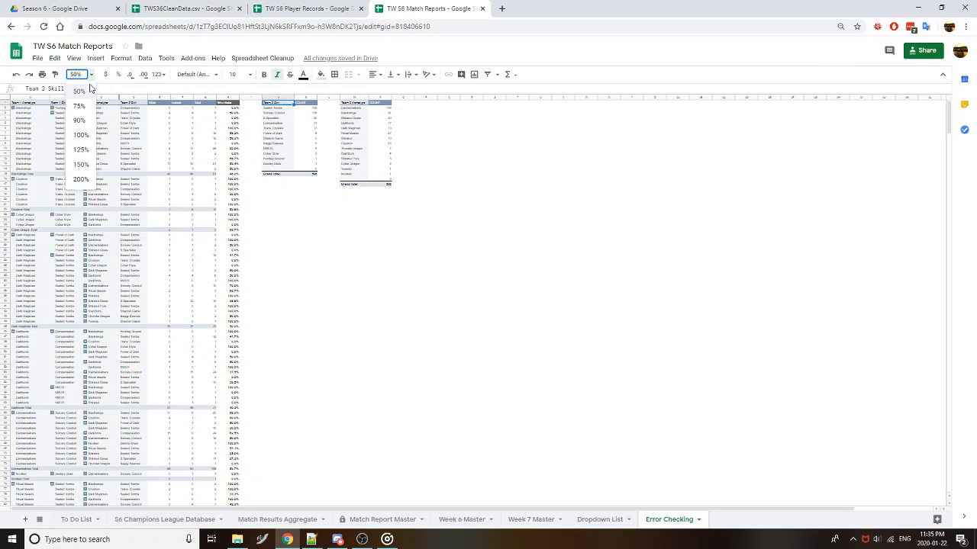
click(86, 136)
click(67, 125)
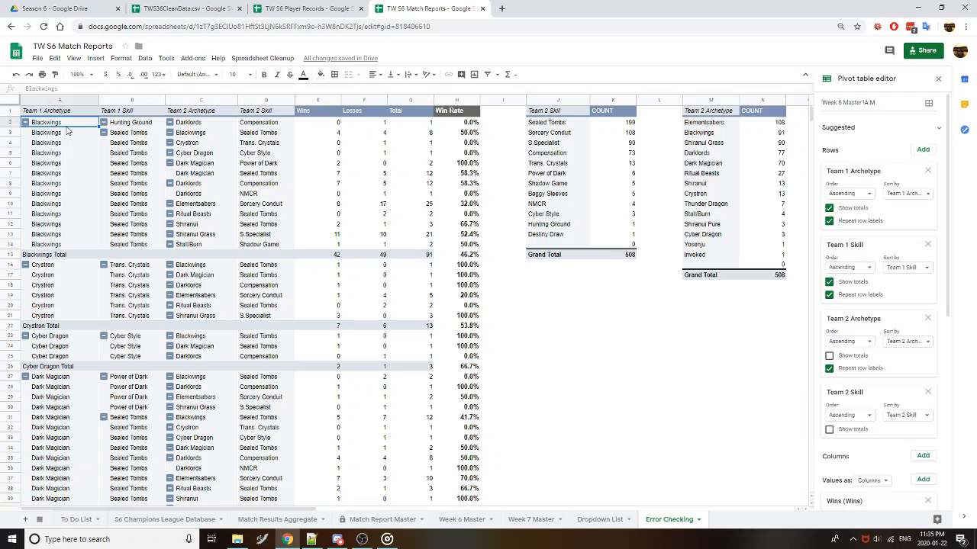
click(568, 124)
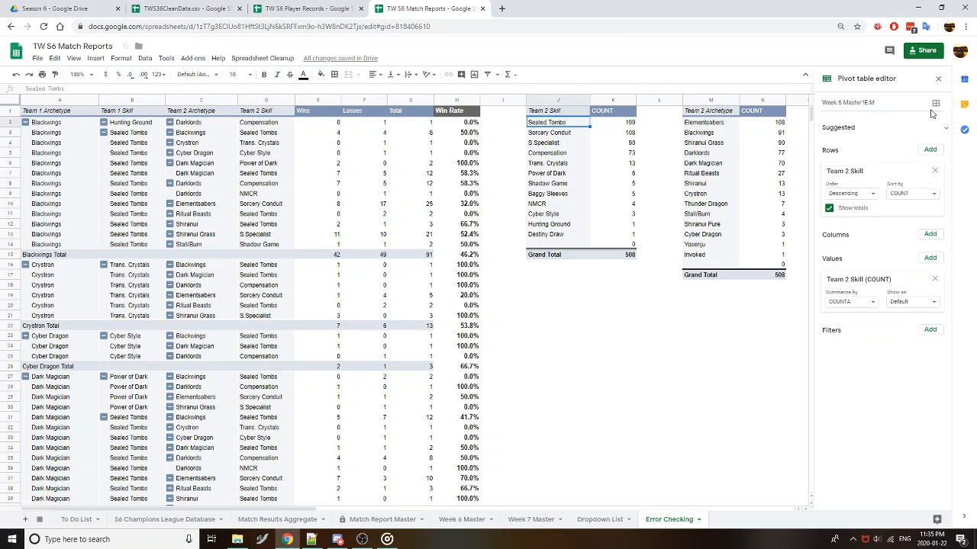
click(865, 102)
key(Return)
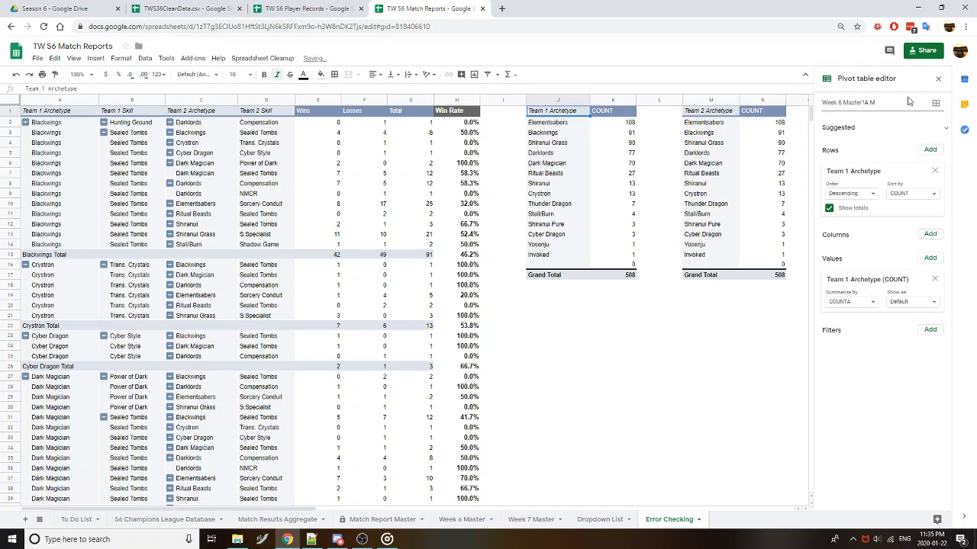
Set the Team 2 Archetype count table's source range to Week 6 Master columns A:M and close its pivot table editor
click(710, 124)
click(865, 102)
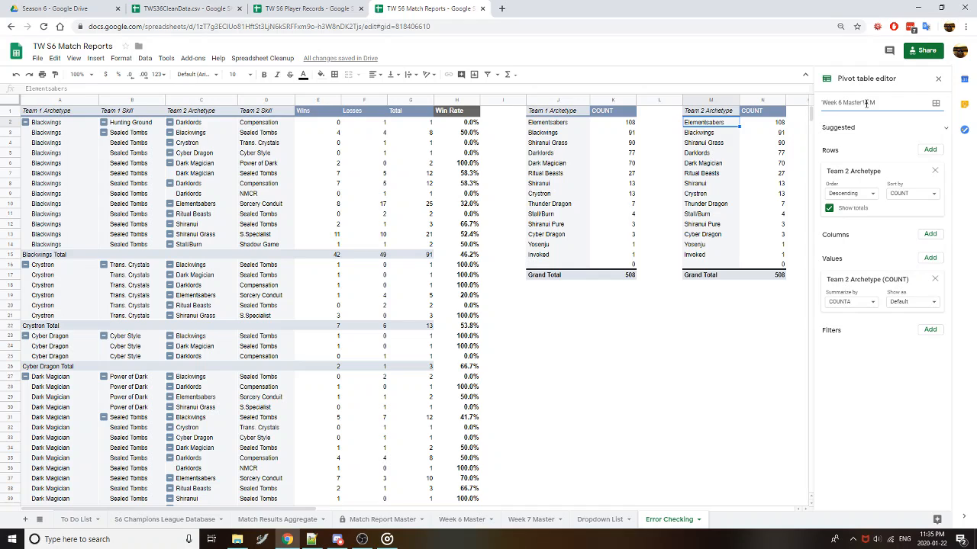
key(Return)
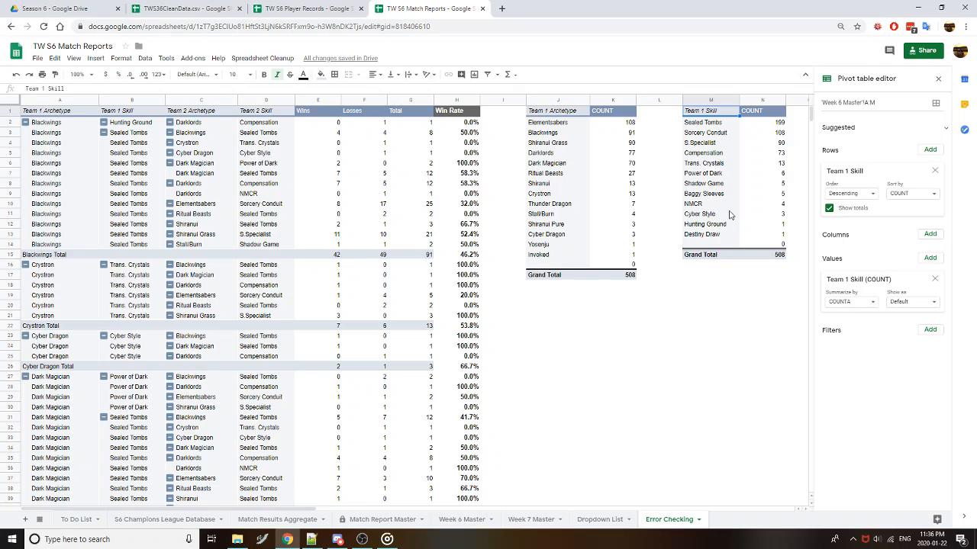
click(712, 296)
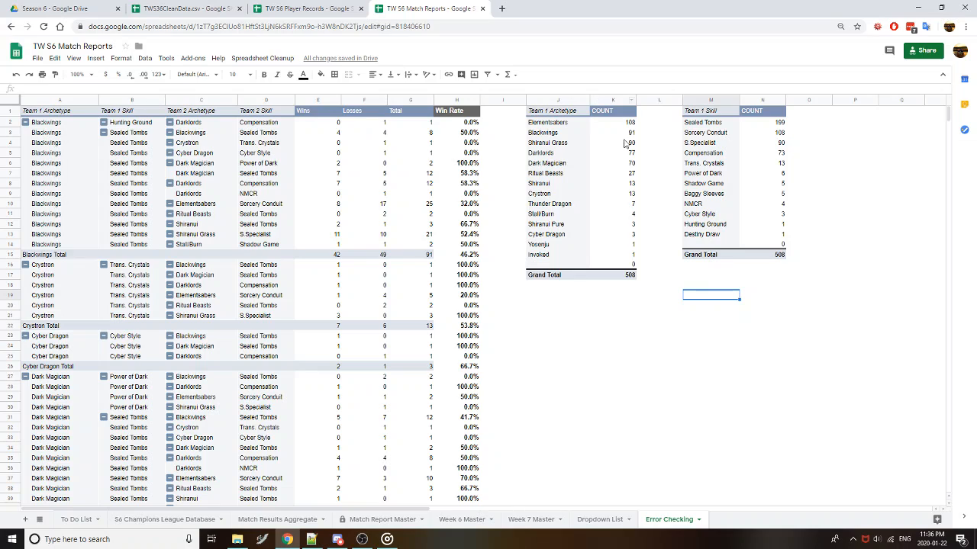
click(608, 306)
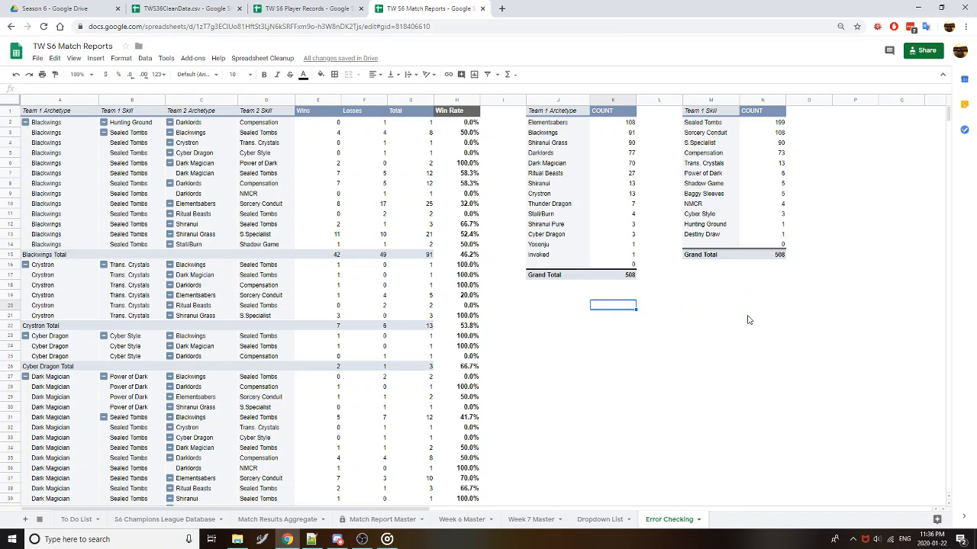